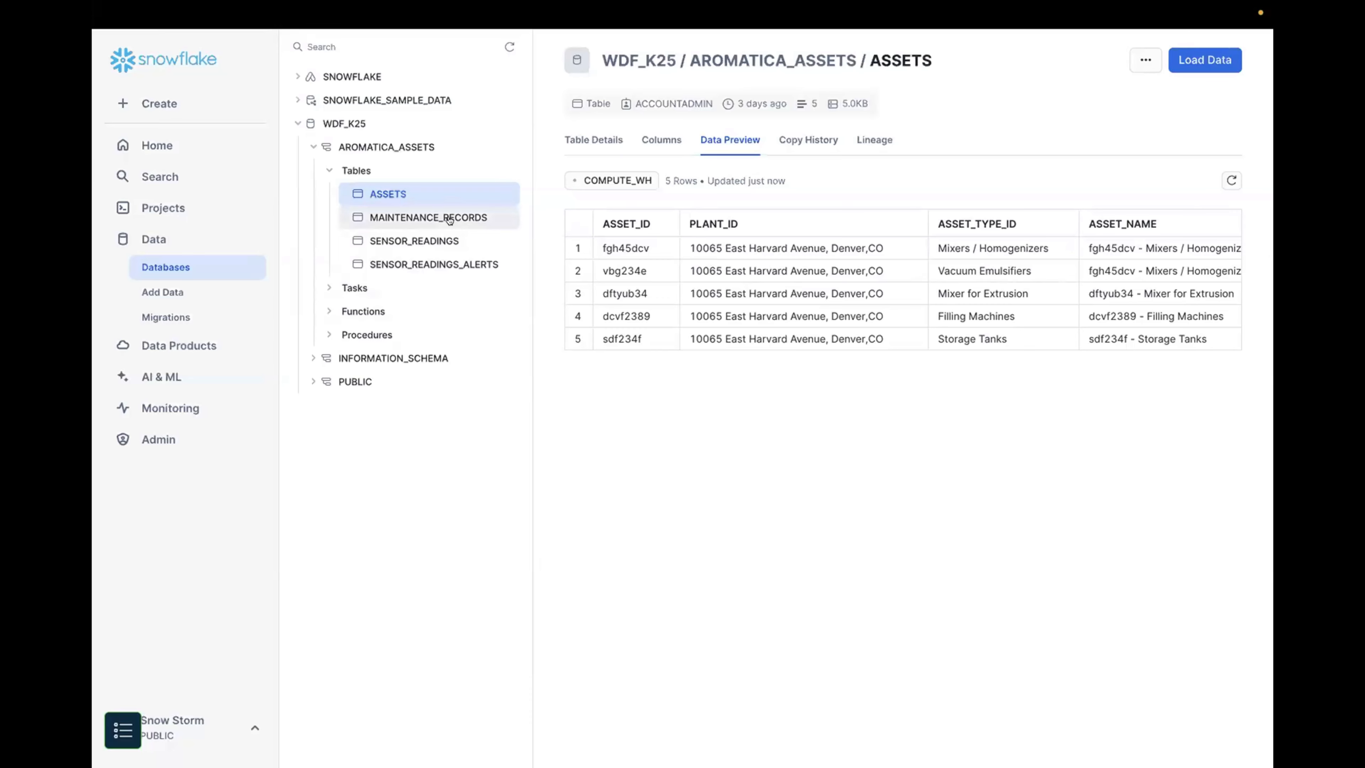
Step: Preview the data of the MAINTENANCE_RECORDS and SENSOR_READINGS tables in the AROMATICA_ASSETS schema
left_click(449, 219)
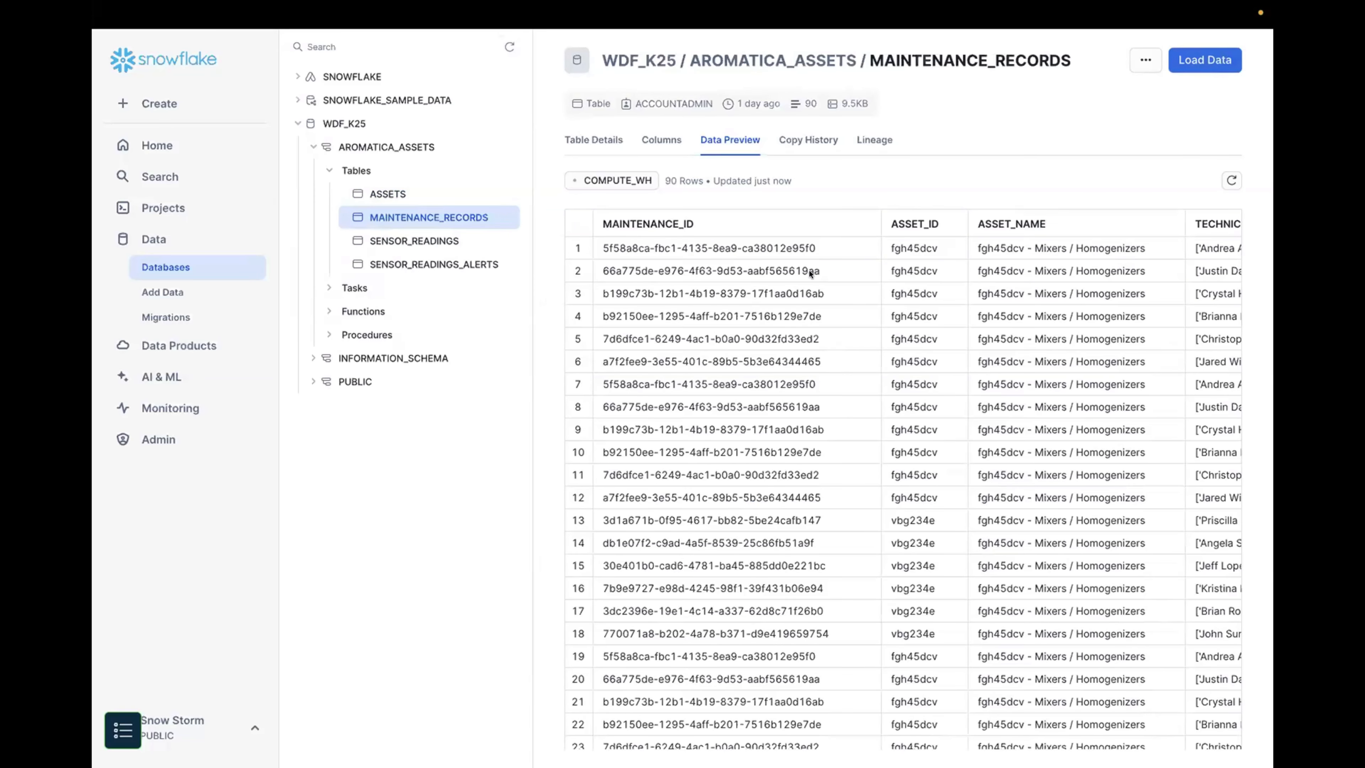
left_click(449, 239)
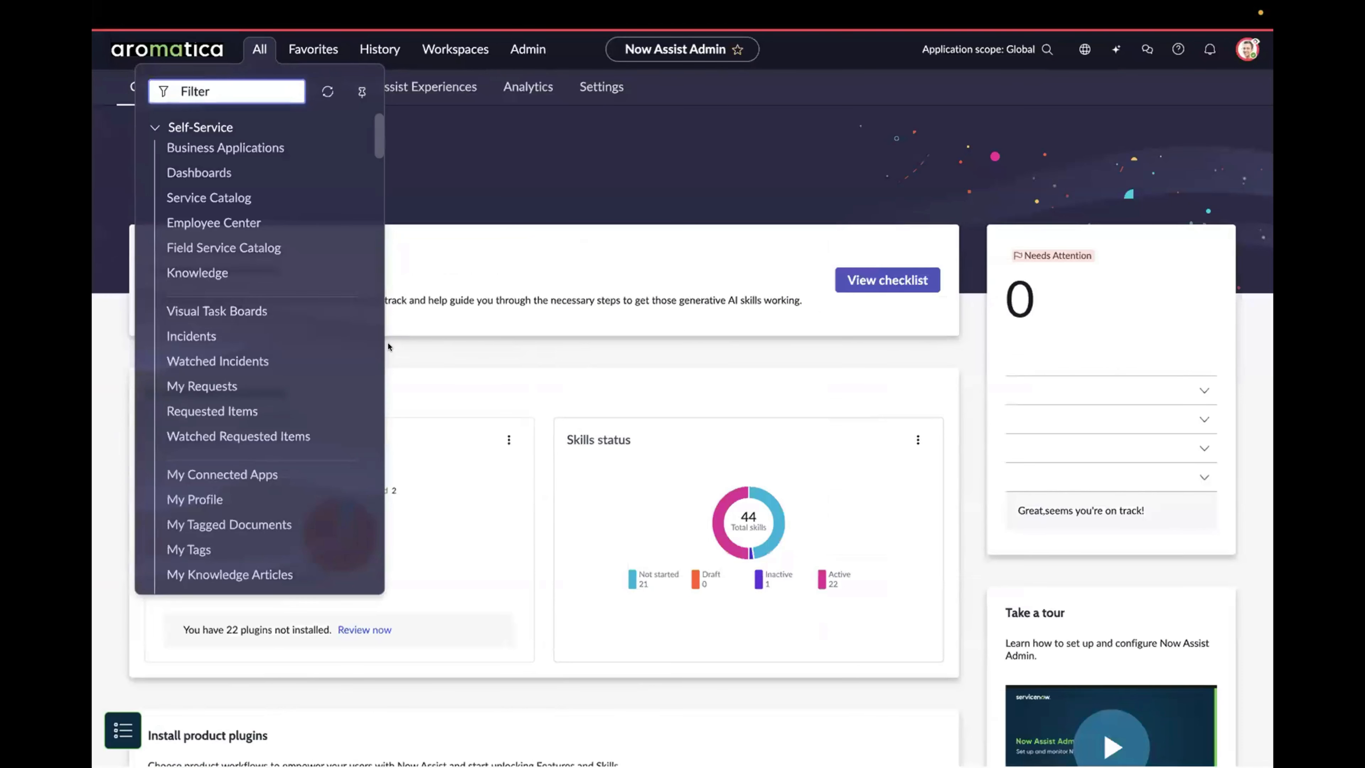
Step: In ServiceNow, find Workflow Data Fabric by filtering for "workflow data" and open it
type("workflow data")
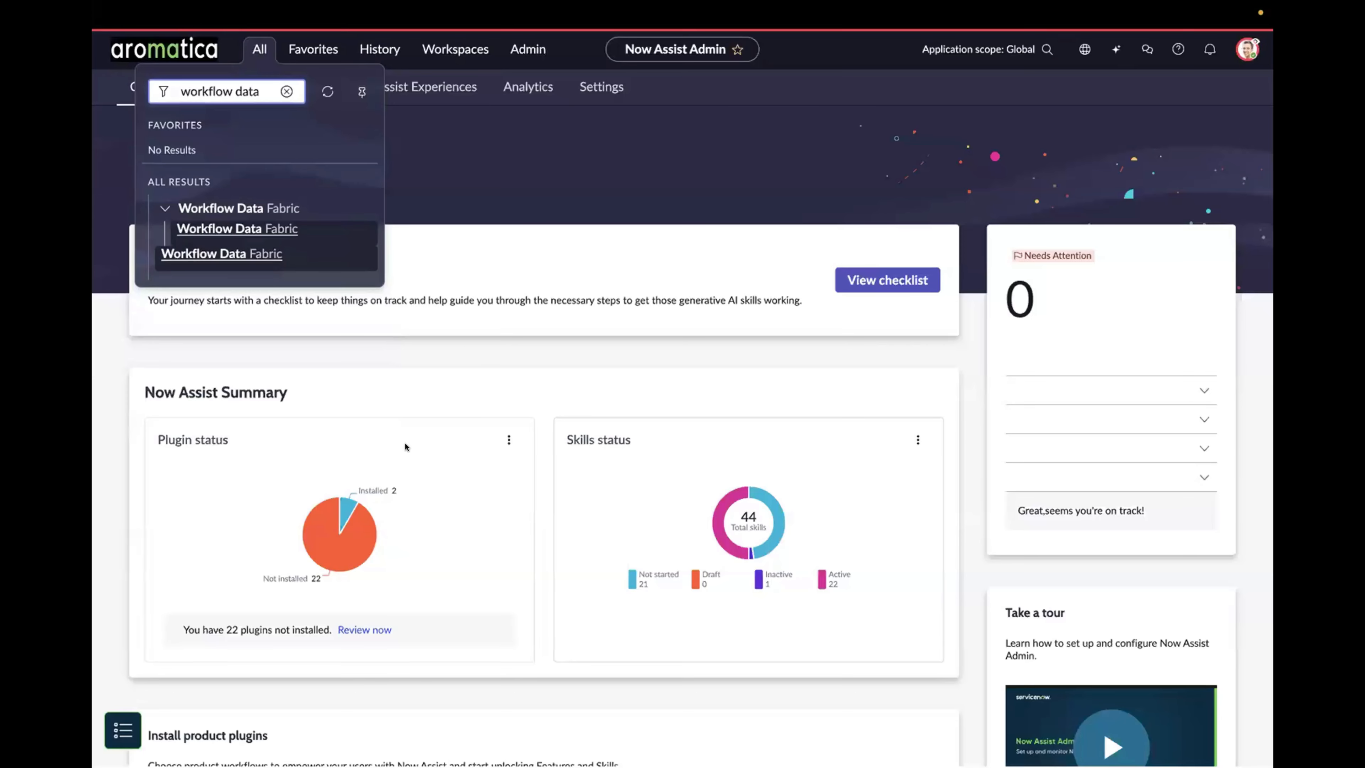
left_click(193, 230)
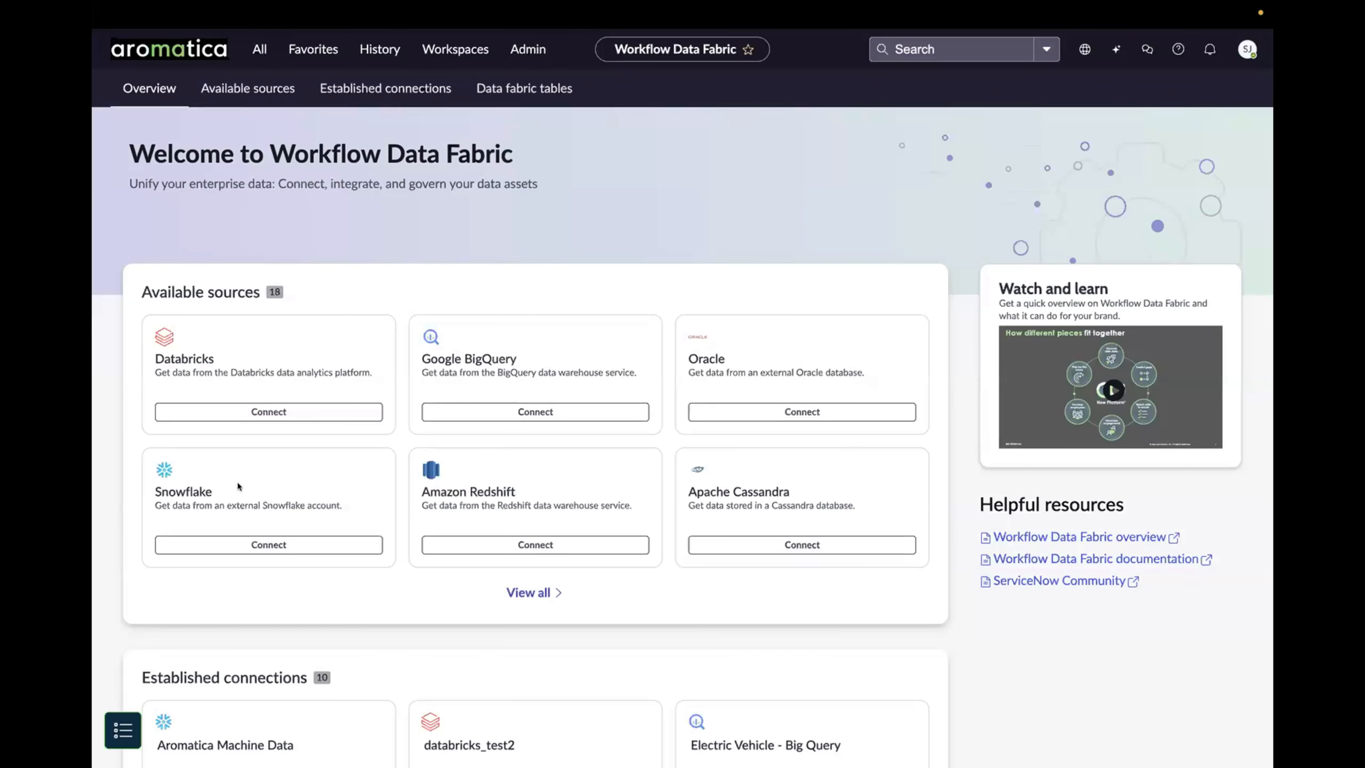
Step: Open the new connection form for the Snowflake source and review its required fields
left_click(249, 539)
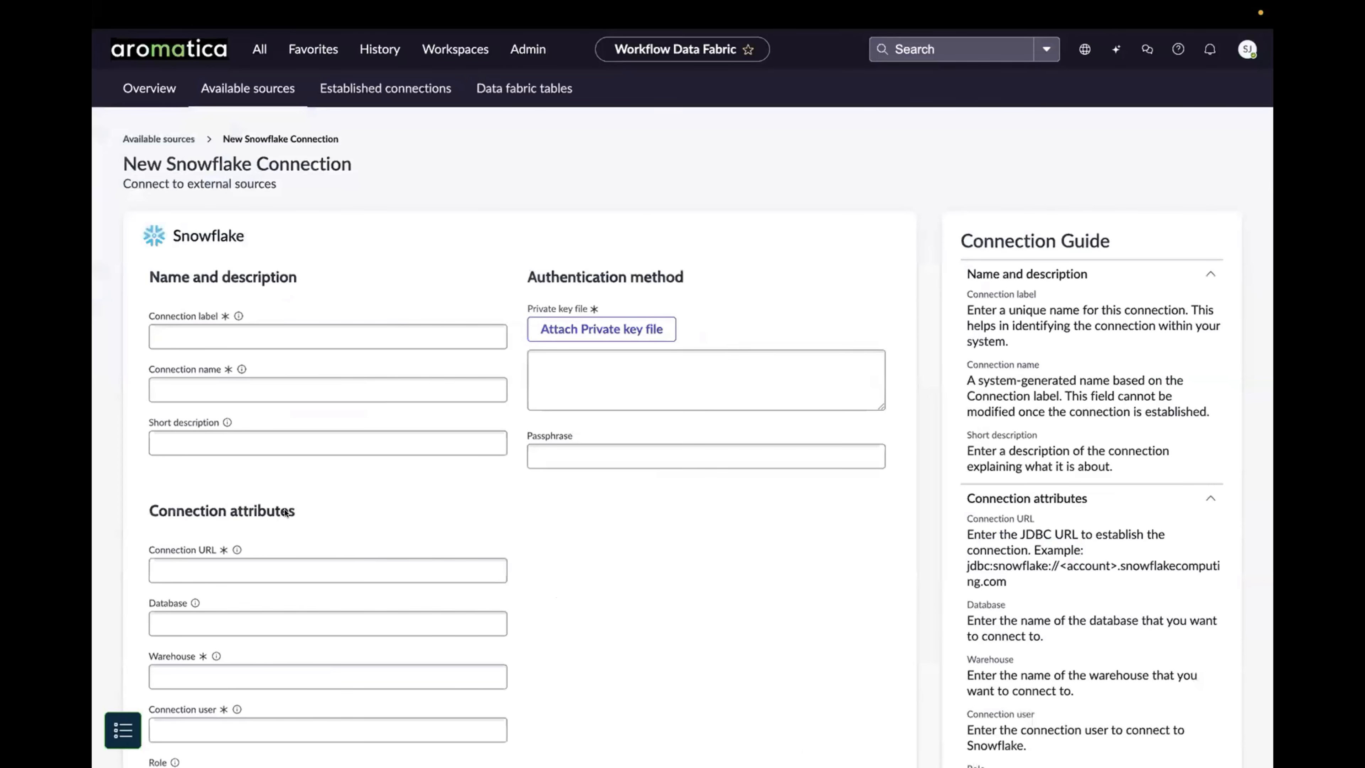
left_click(264, 336)
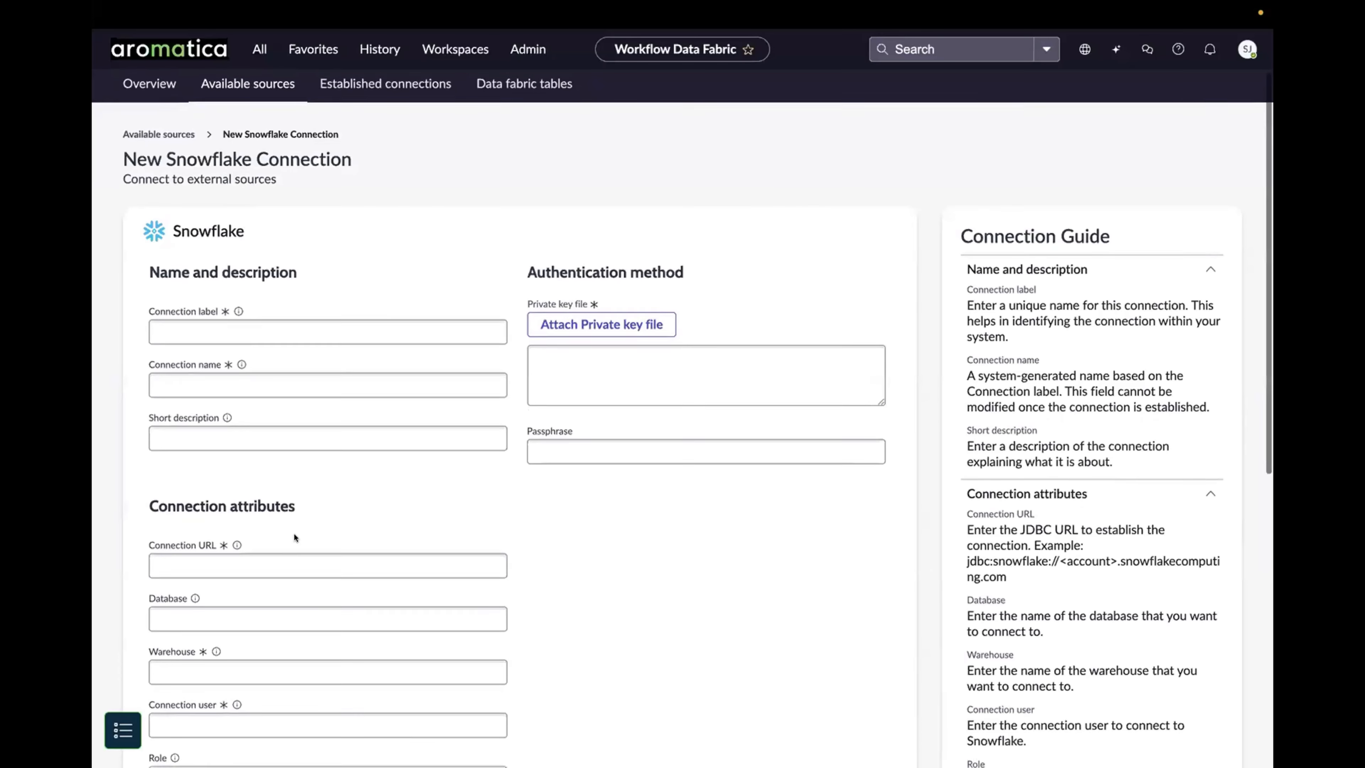
scroll(294, 537, "down", 1)
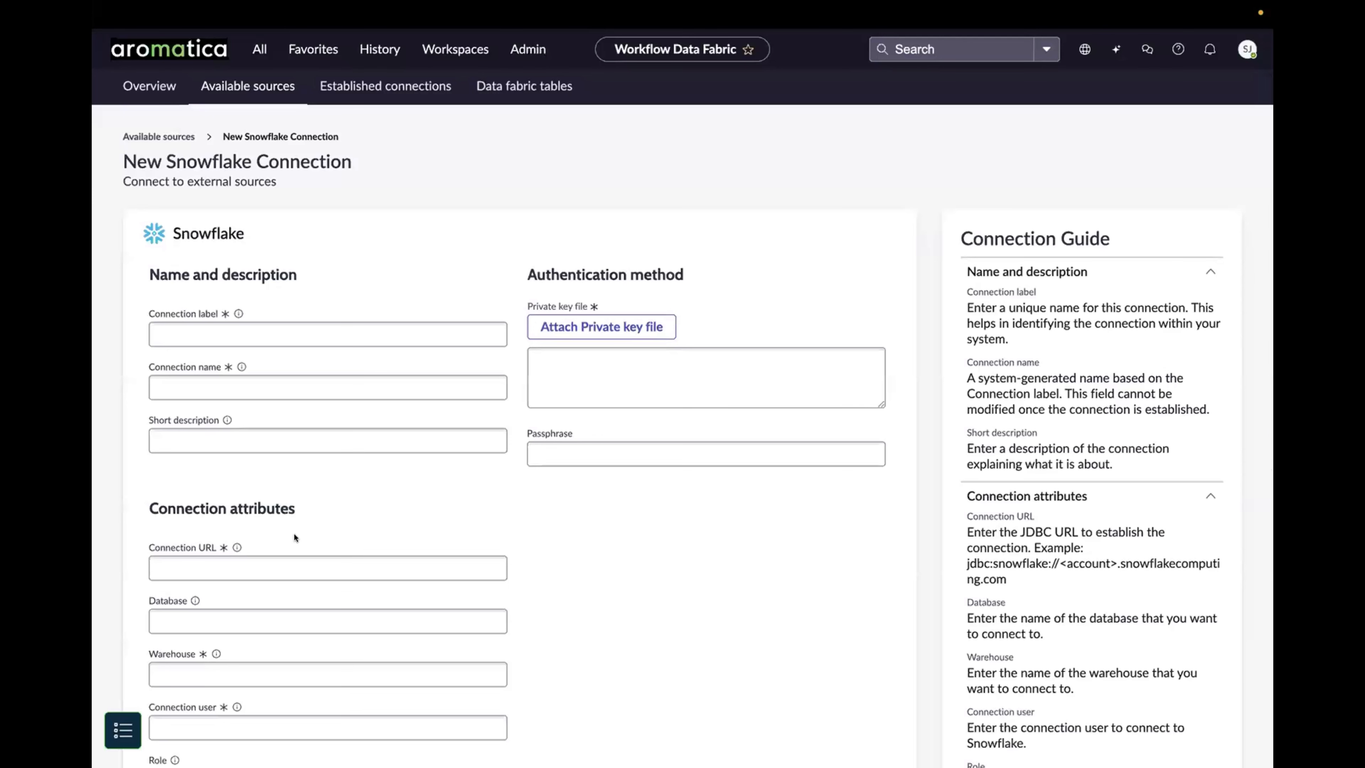
Step: Open the established Aromatica Machine Data connection, review its details and test the connection
left_click(373, 98)
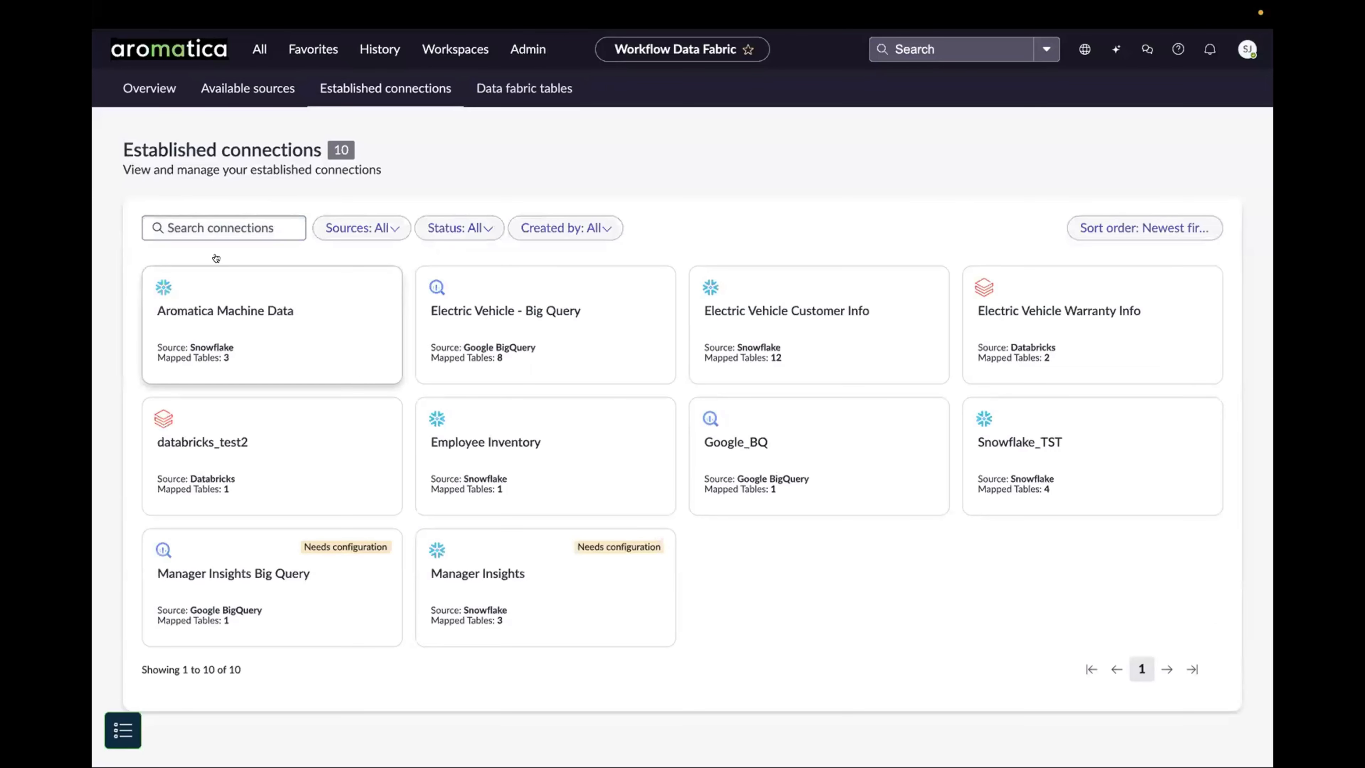
left_click(213, 298)
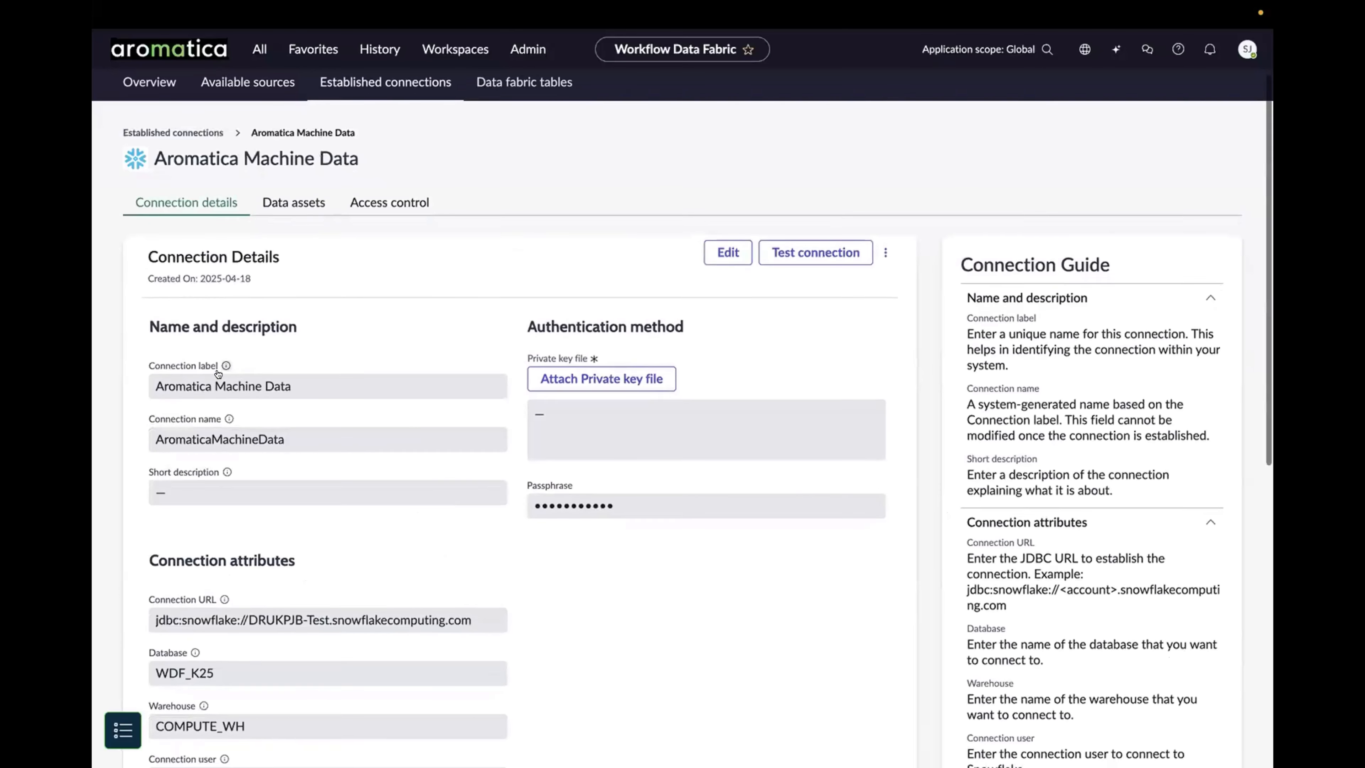
scroll(217, 374, "down", 1)
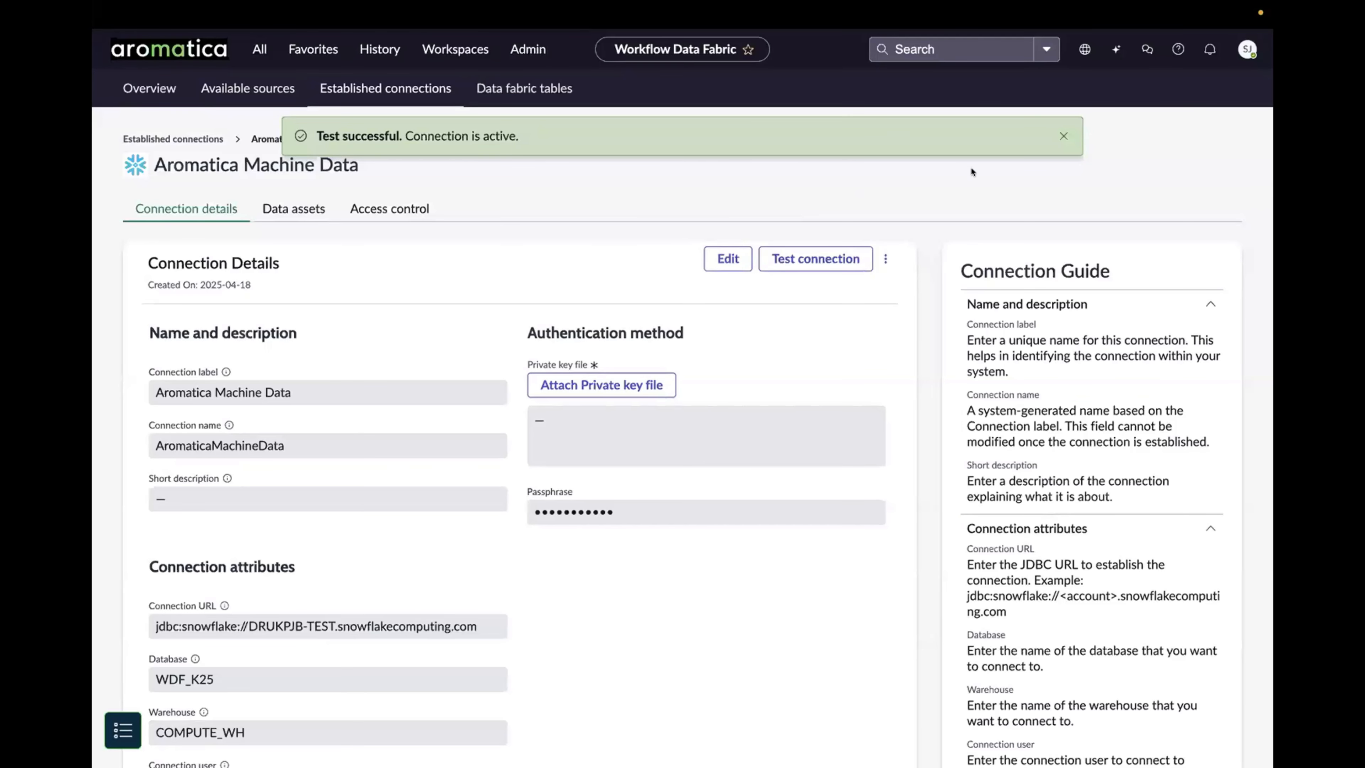
left_click(1062, 136)
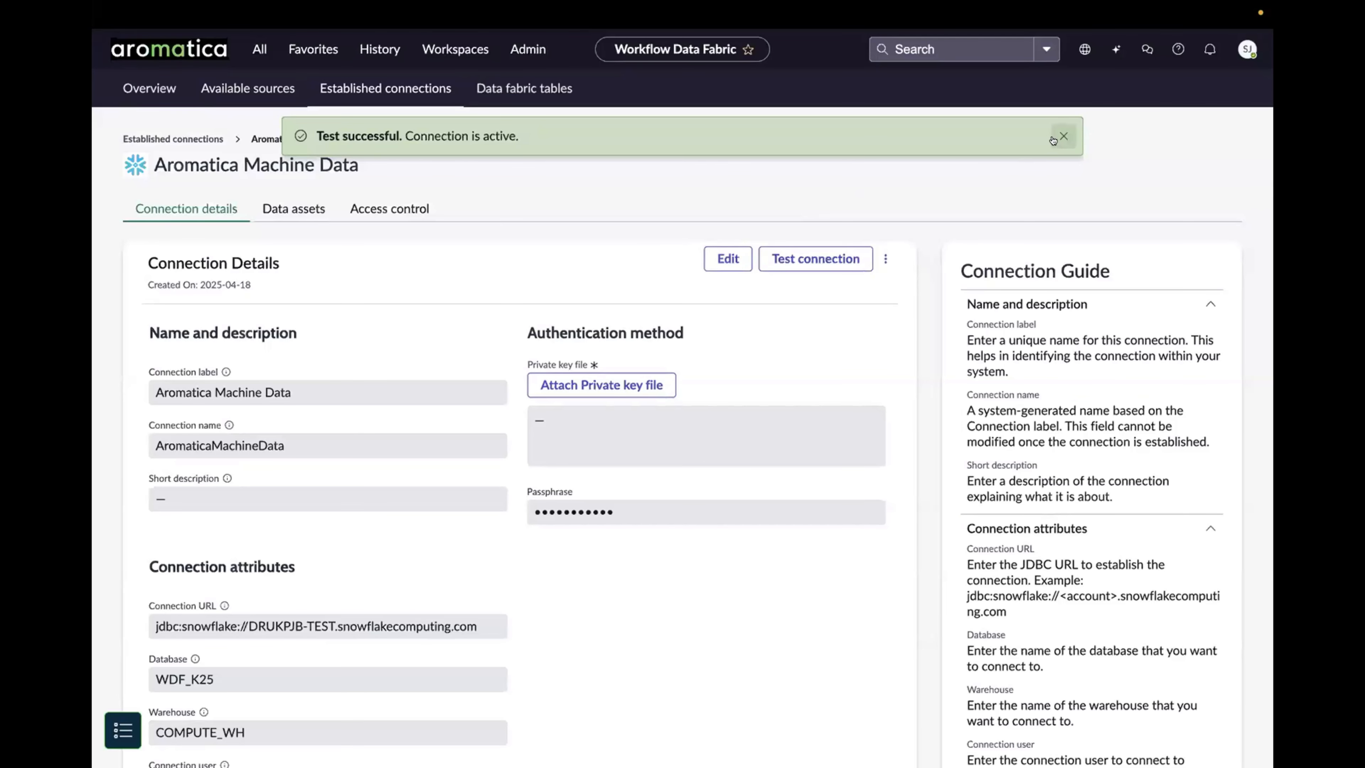
Step: Start a data fabric table from the maintenance_records data asset, label it "Aromatica Asset Maintenance" and include all source columns
left_click(285, 210)
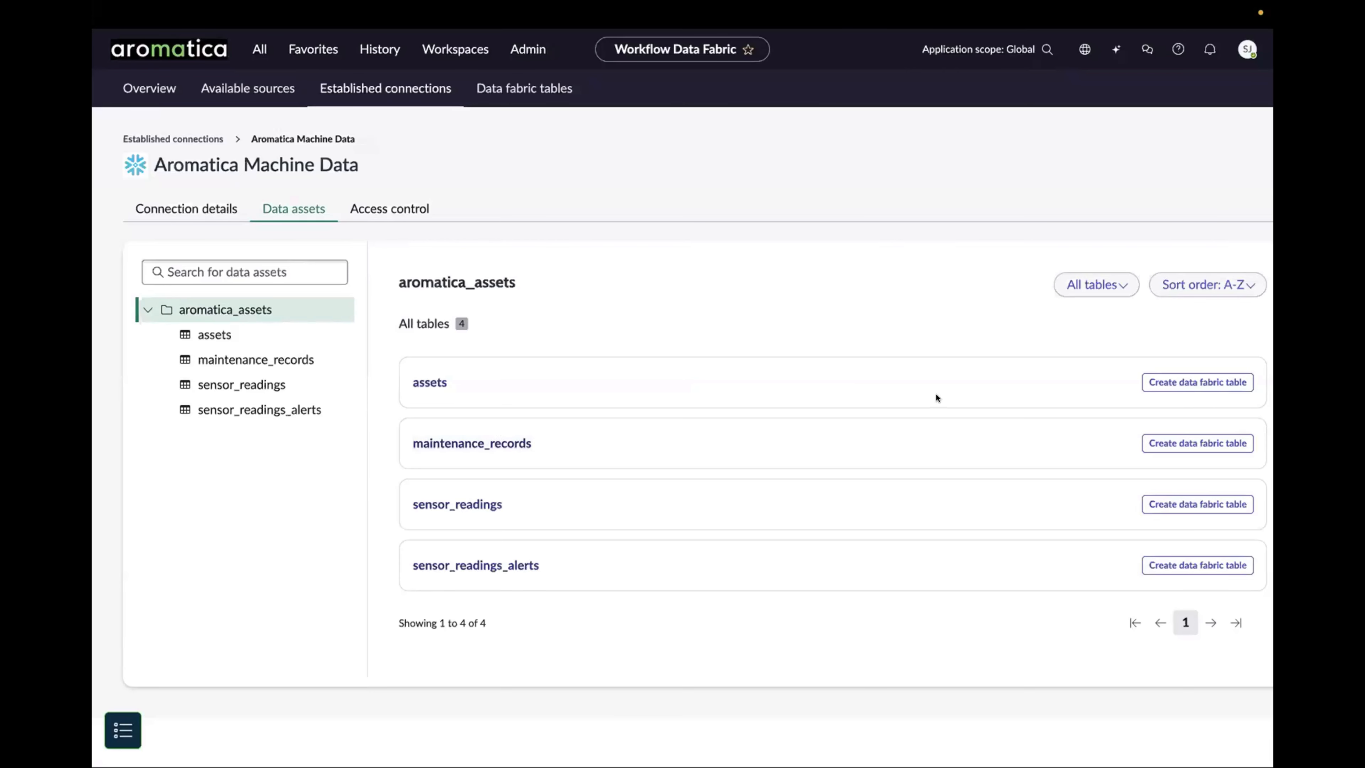
left_click(1177, 450)
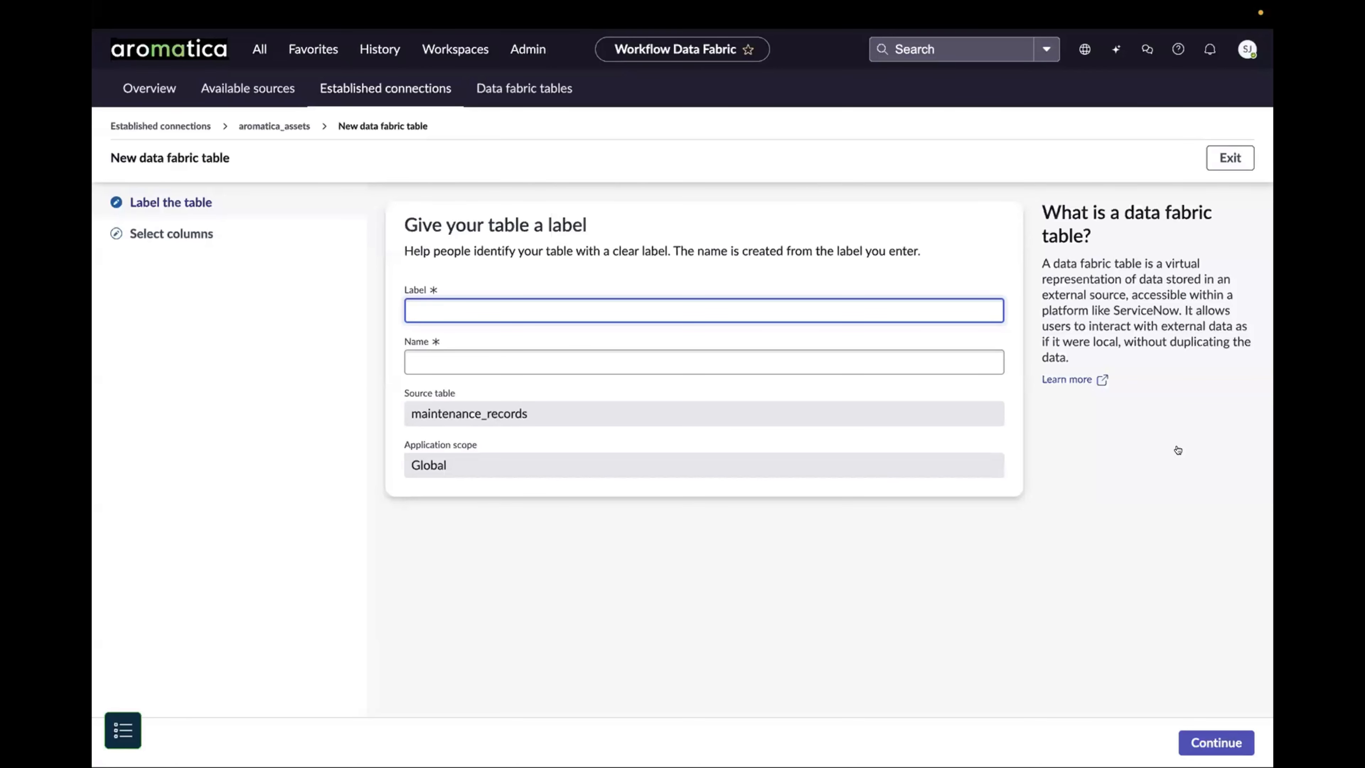
type("Aromatica Asset Maintenance")
left_click(595, 351)
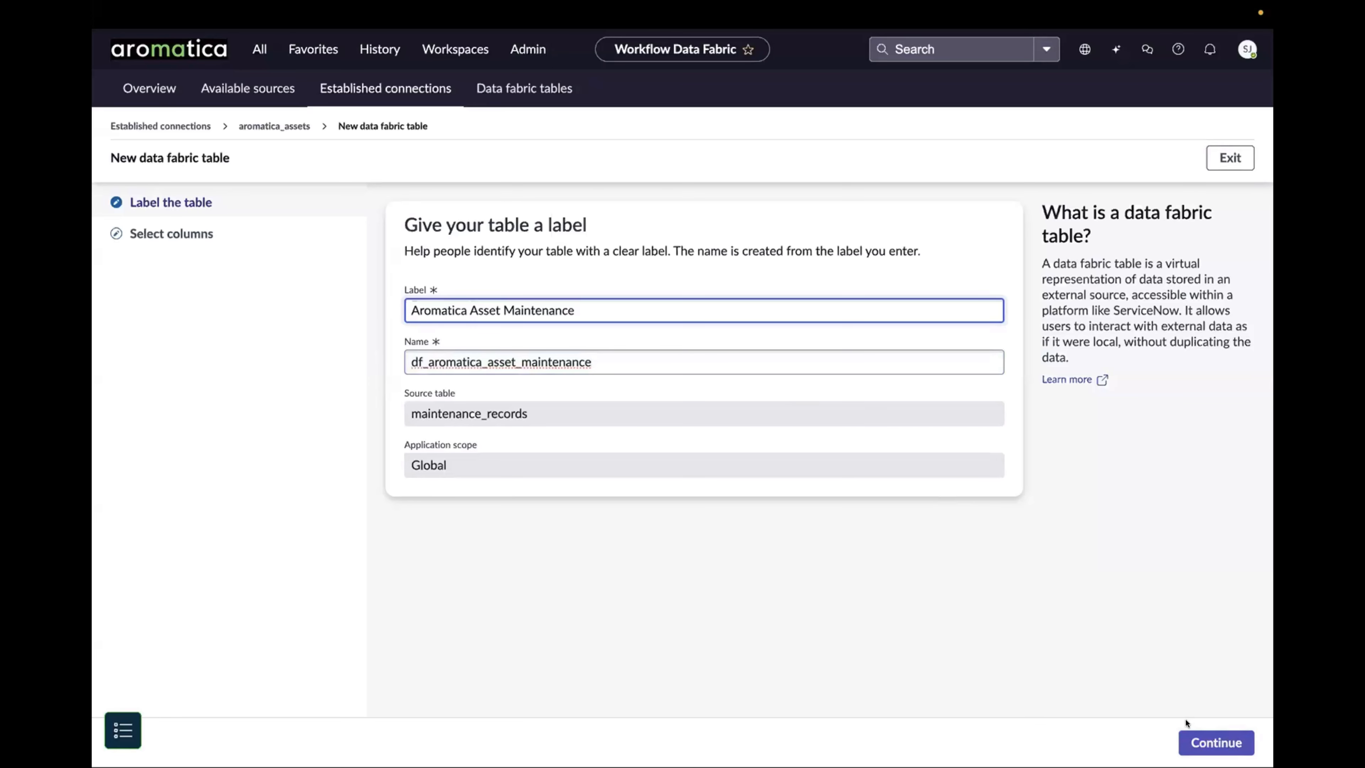
left_click(1200, 743)
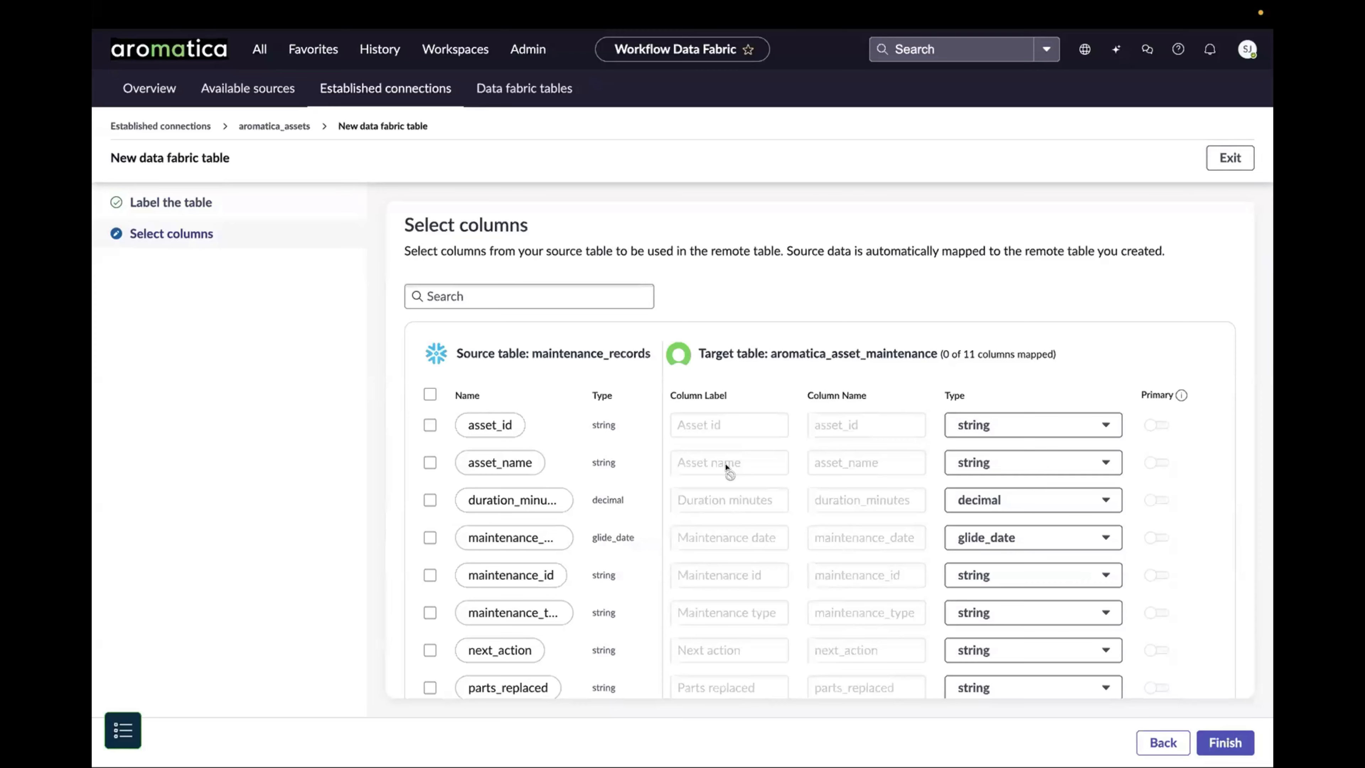
left_click(429, 394)
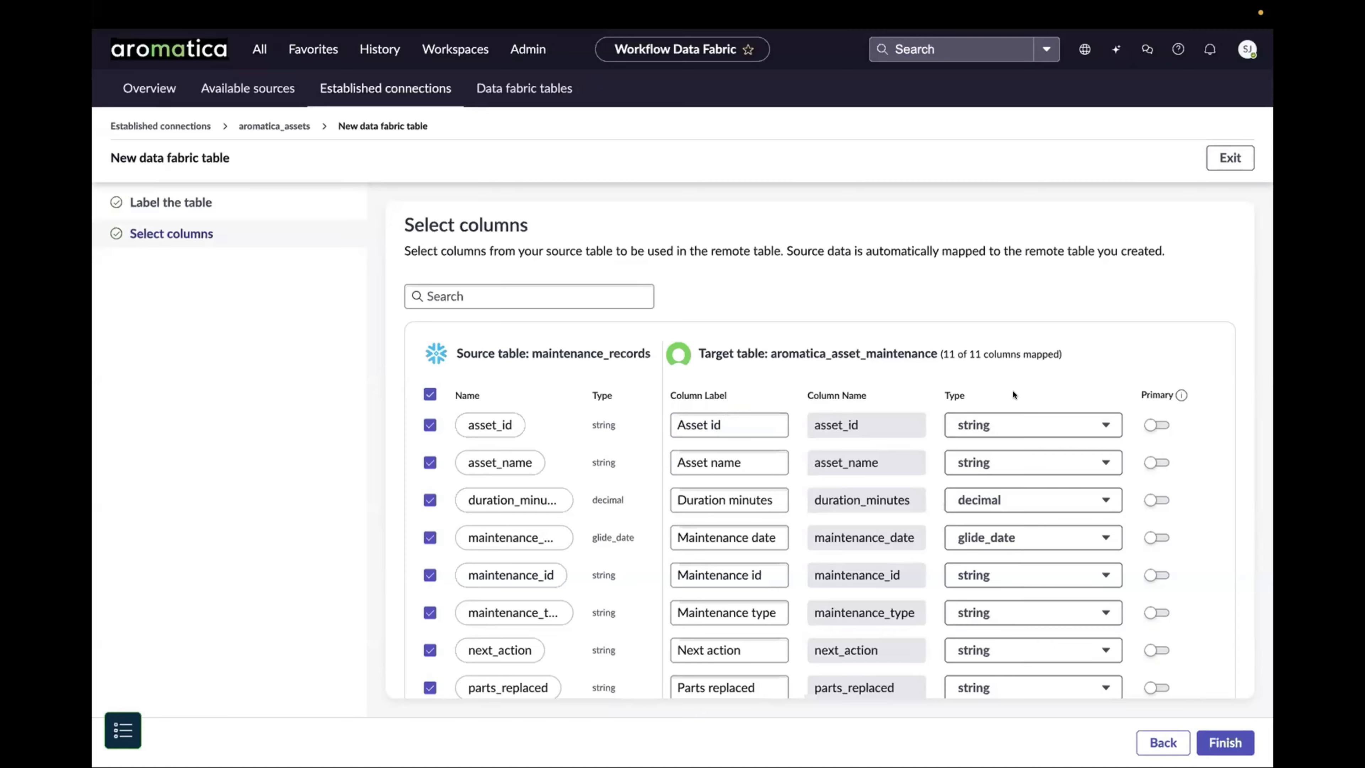
left_click(1036, 417)
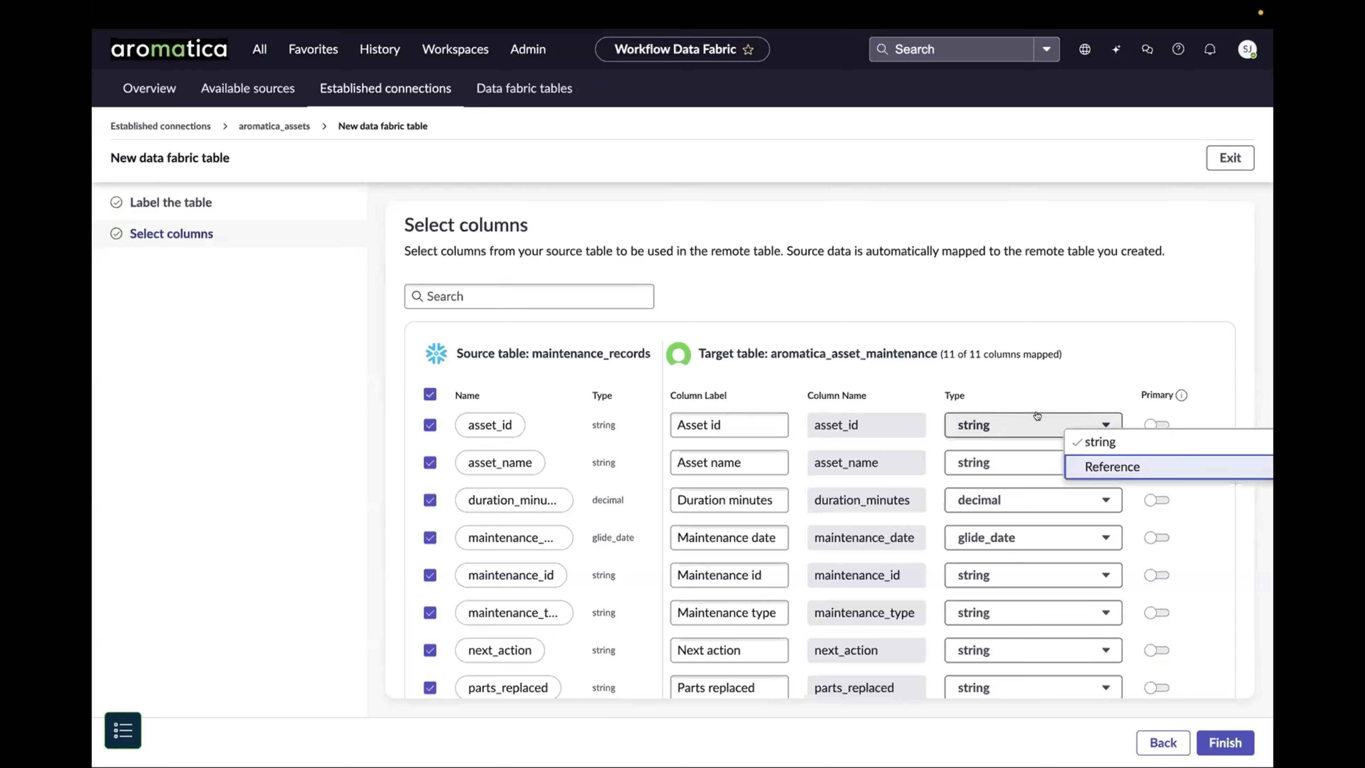
left_click(1091, 465)
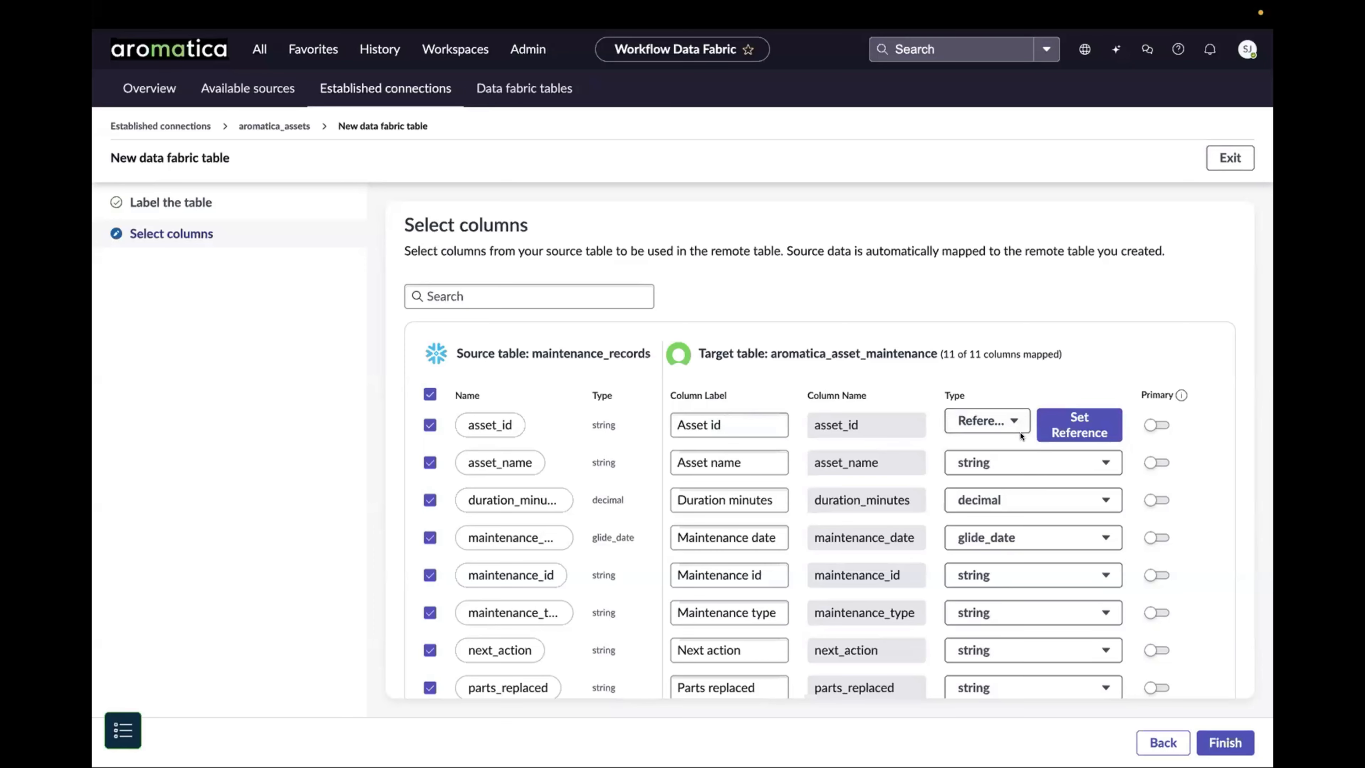
left_click(1072, 427)
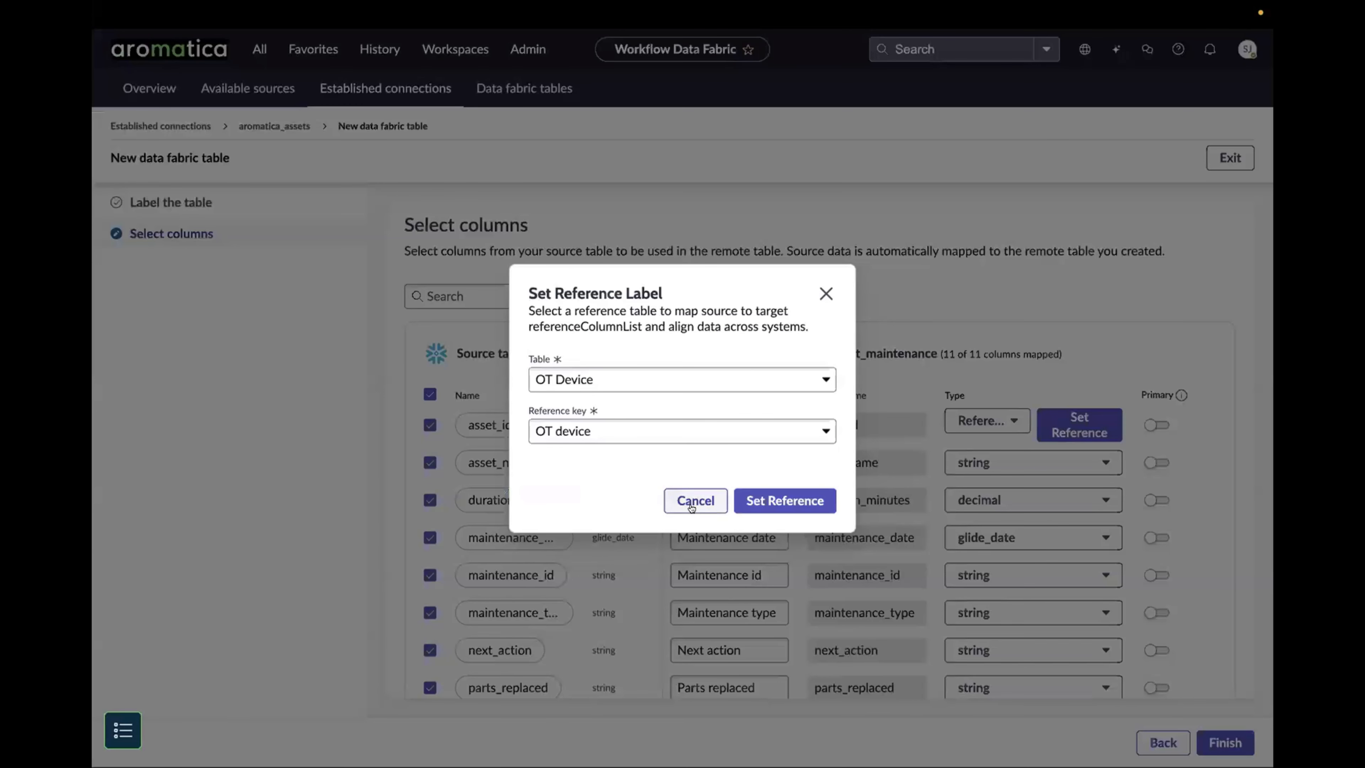
left_click(697, 500)
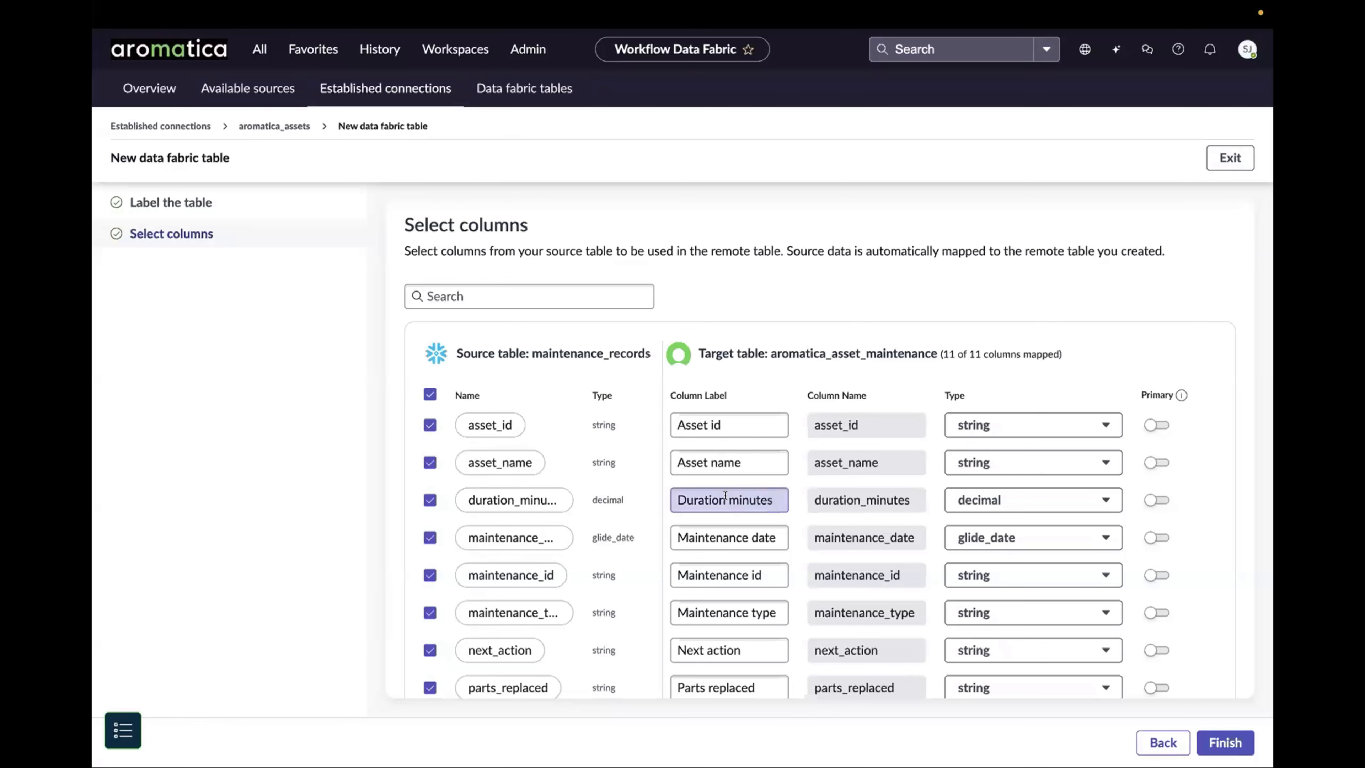
Step: Make asset_id the primary column and finish creating the data fabric table
left_click(1153, 425)
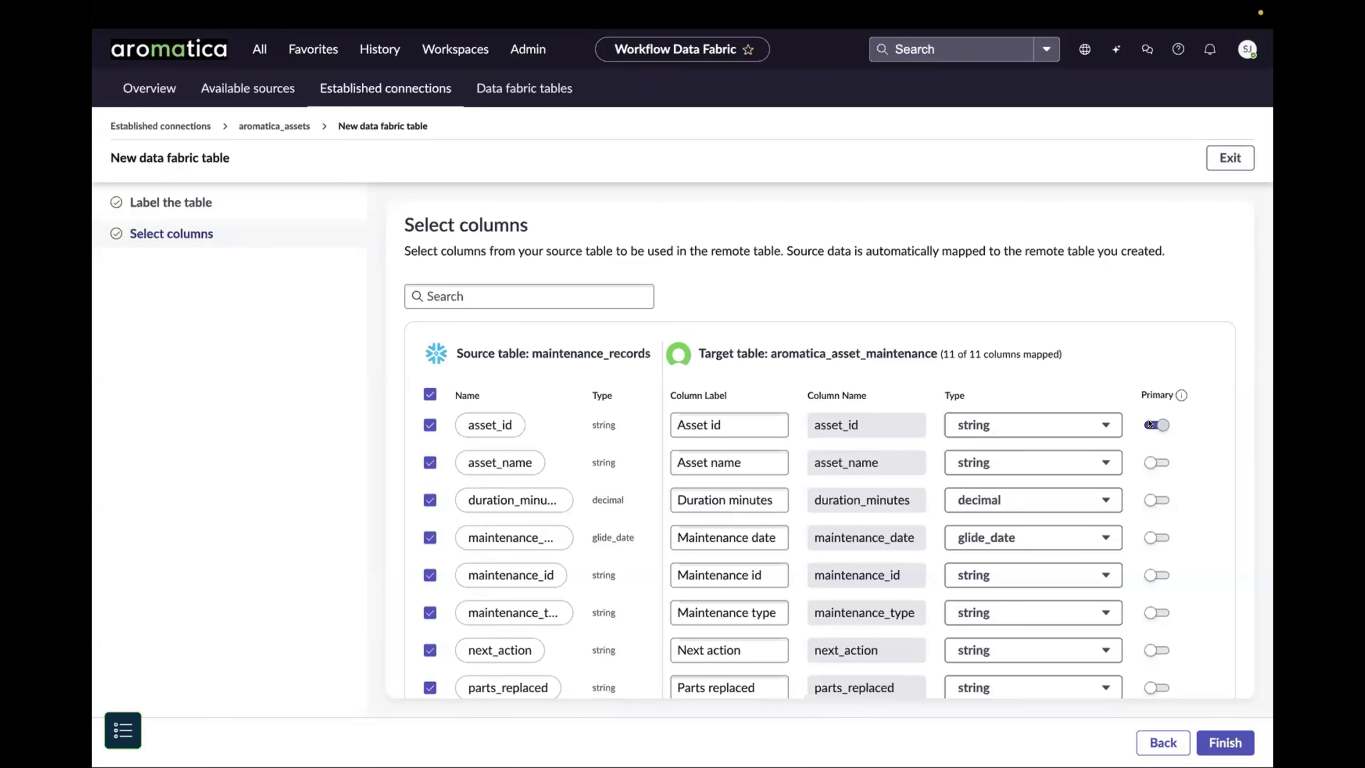
left_click(1217, 736)
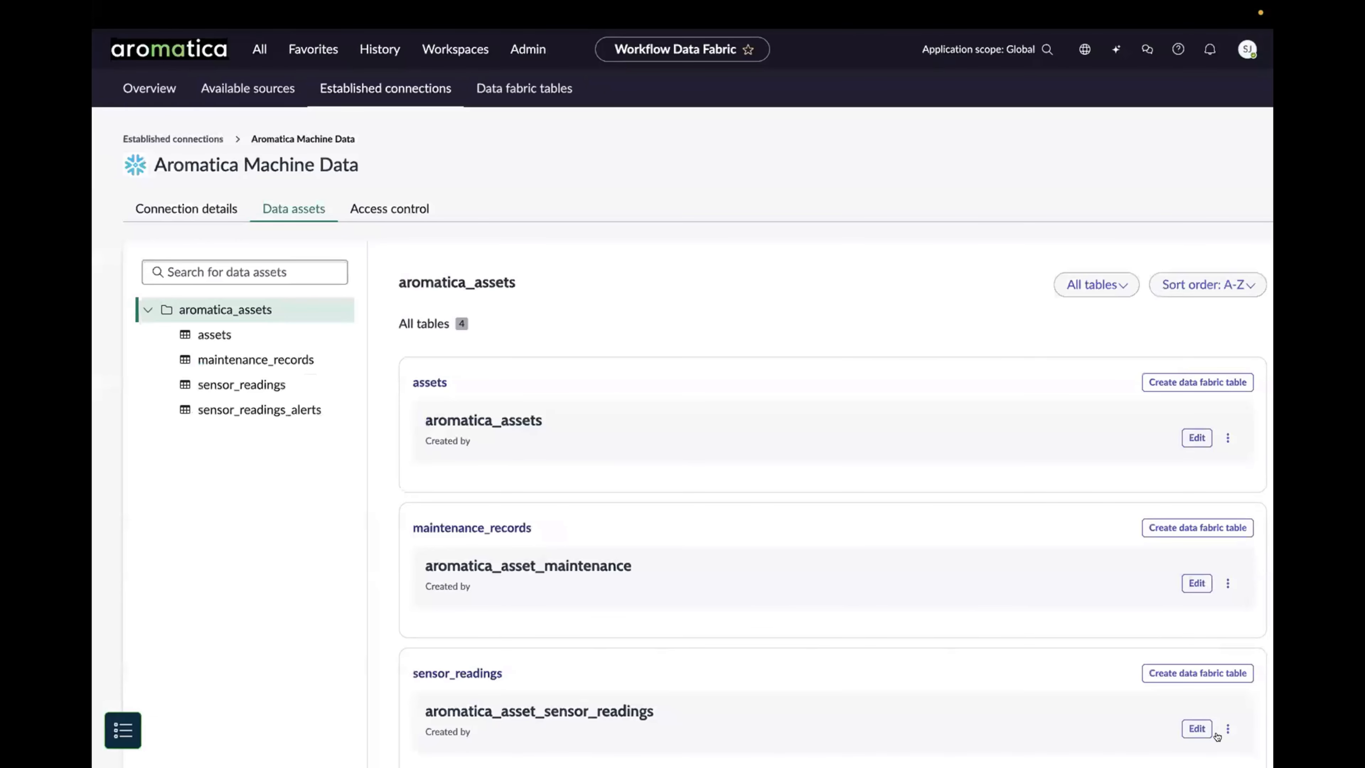
Step: Grant the aromatica_df_data_steward role access to the Aromatica Machine Data connection and save the change
left_click(362, 212)
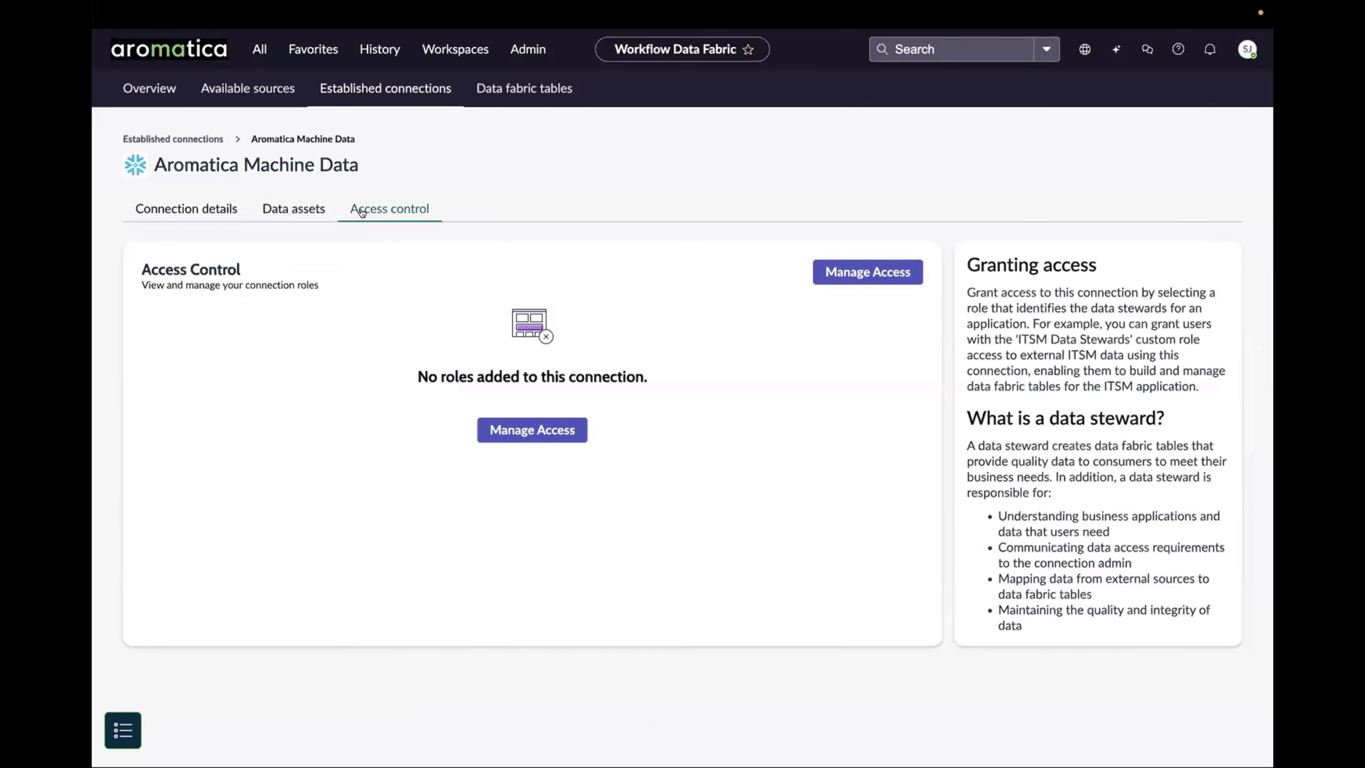
left_click(530, 432)
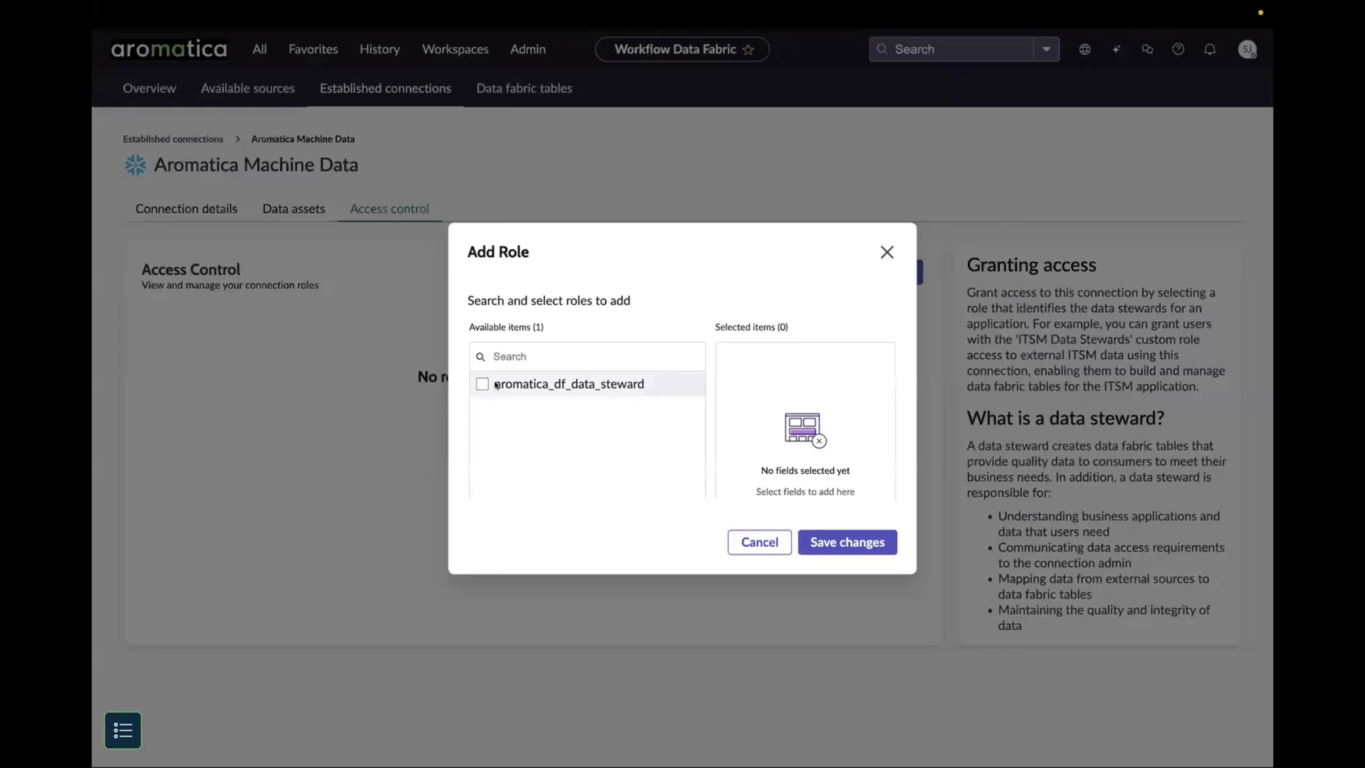
left_click(483, 385)
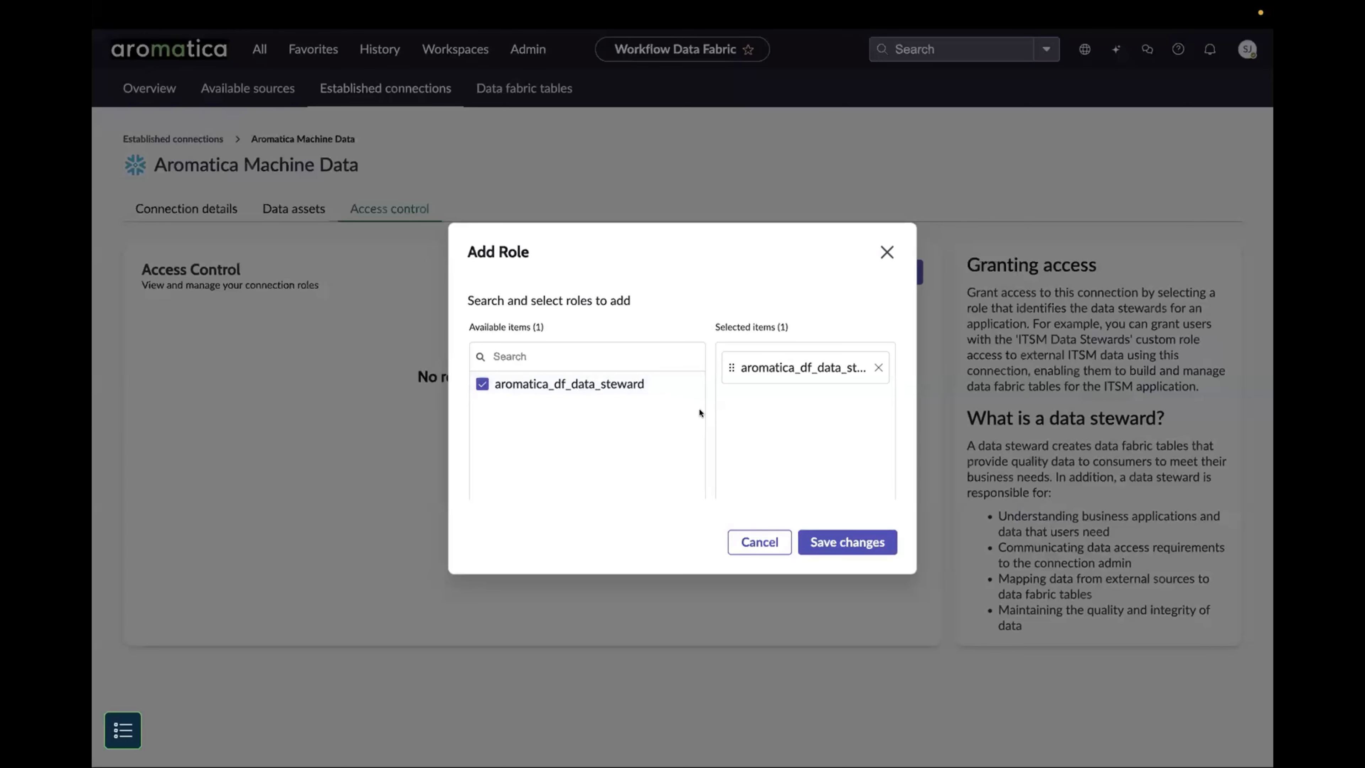
left_click(841, 538)
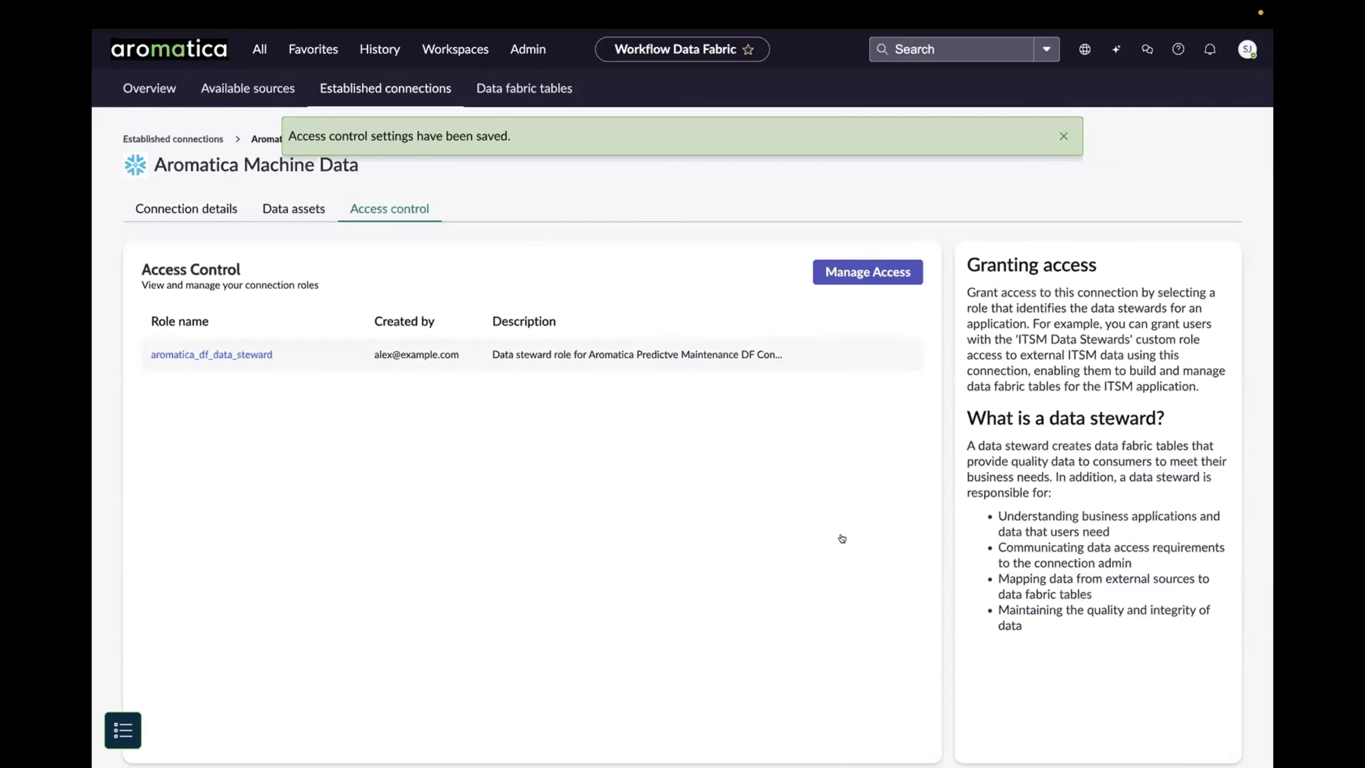
left_click(1063, 136)
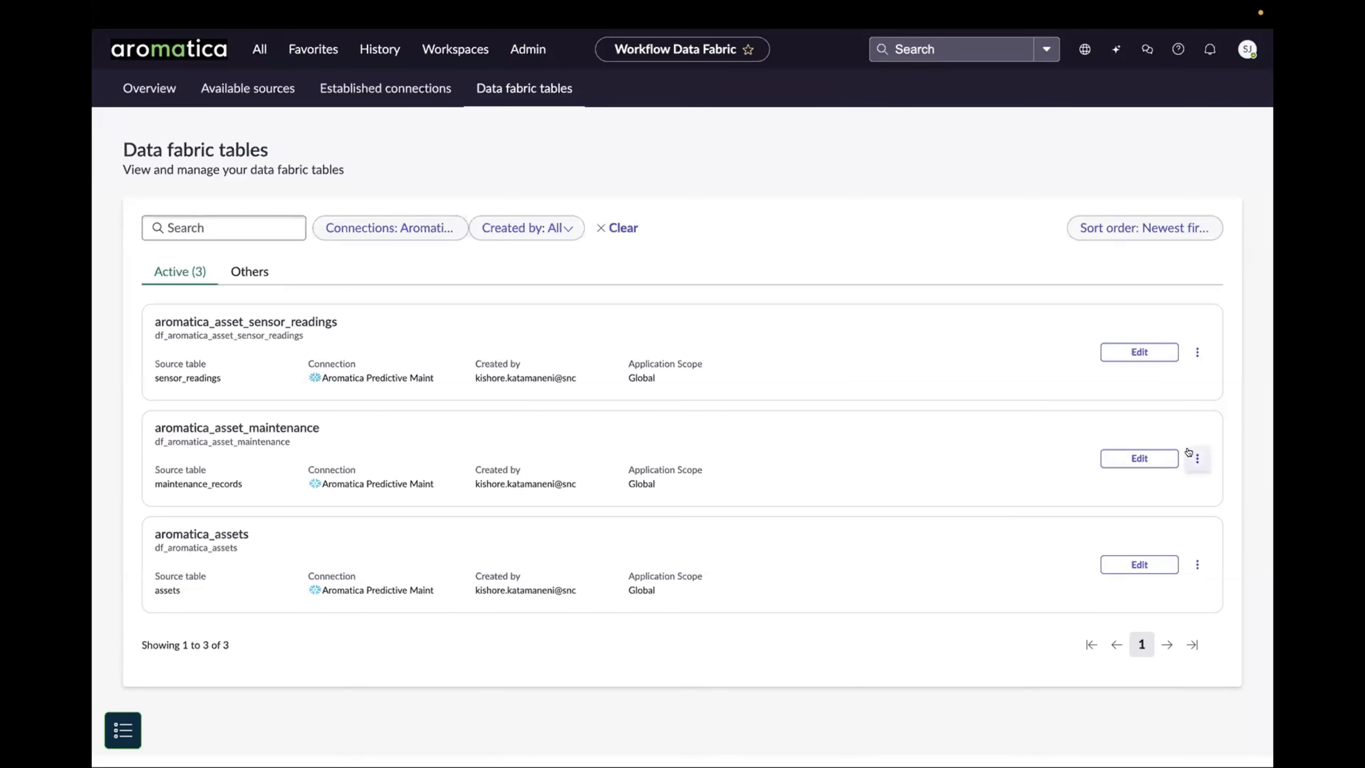
Step: Open the record list of the aromatica_asset_maintenance data fabric table
left_click(1196, 457)
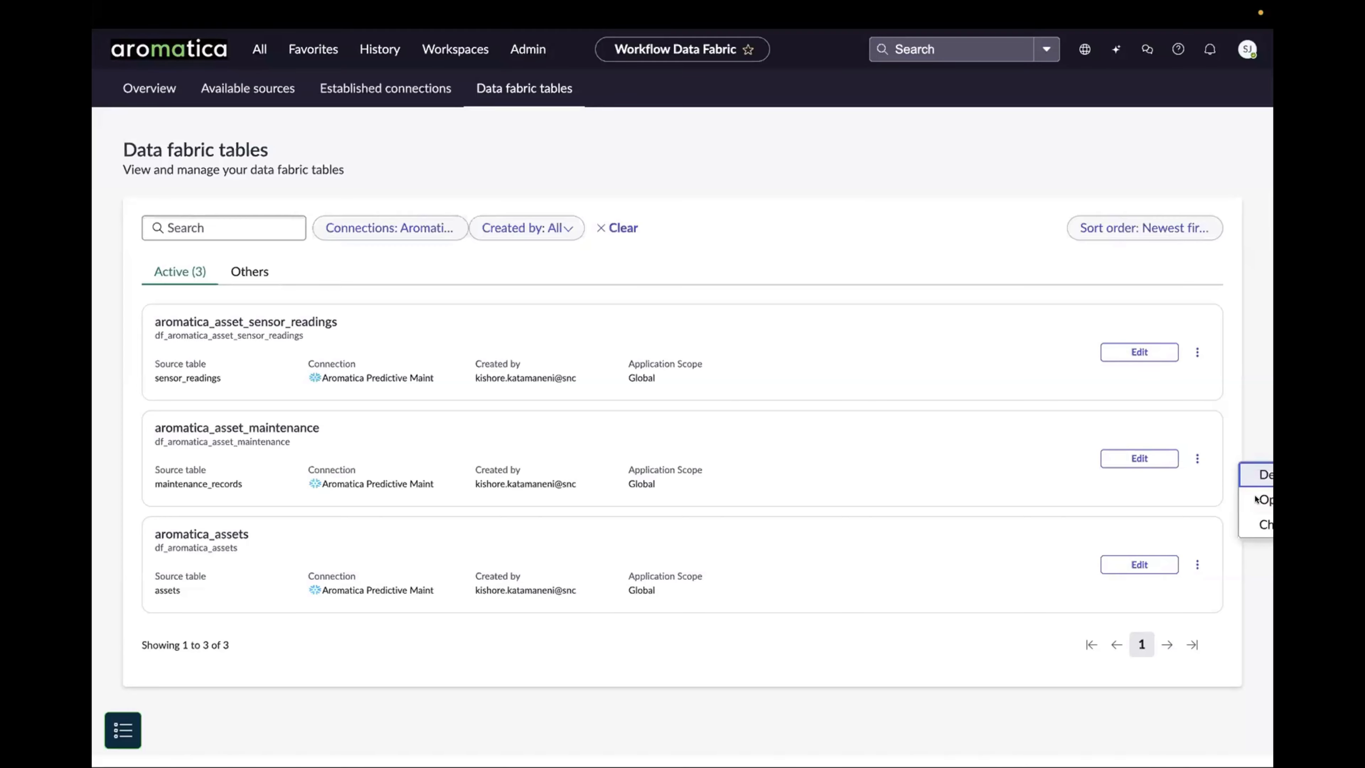
left_click(1255, 498)
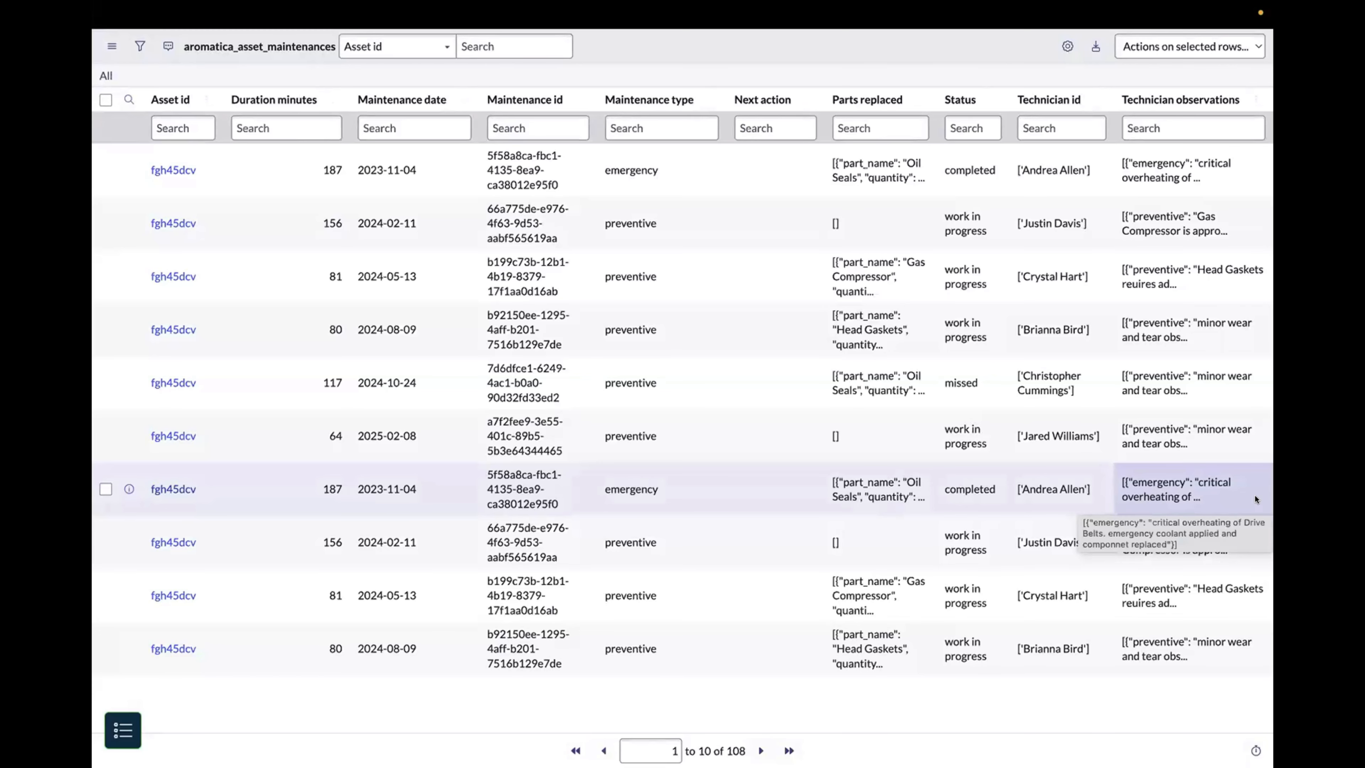
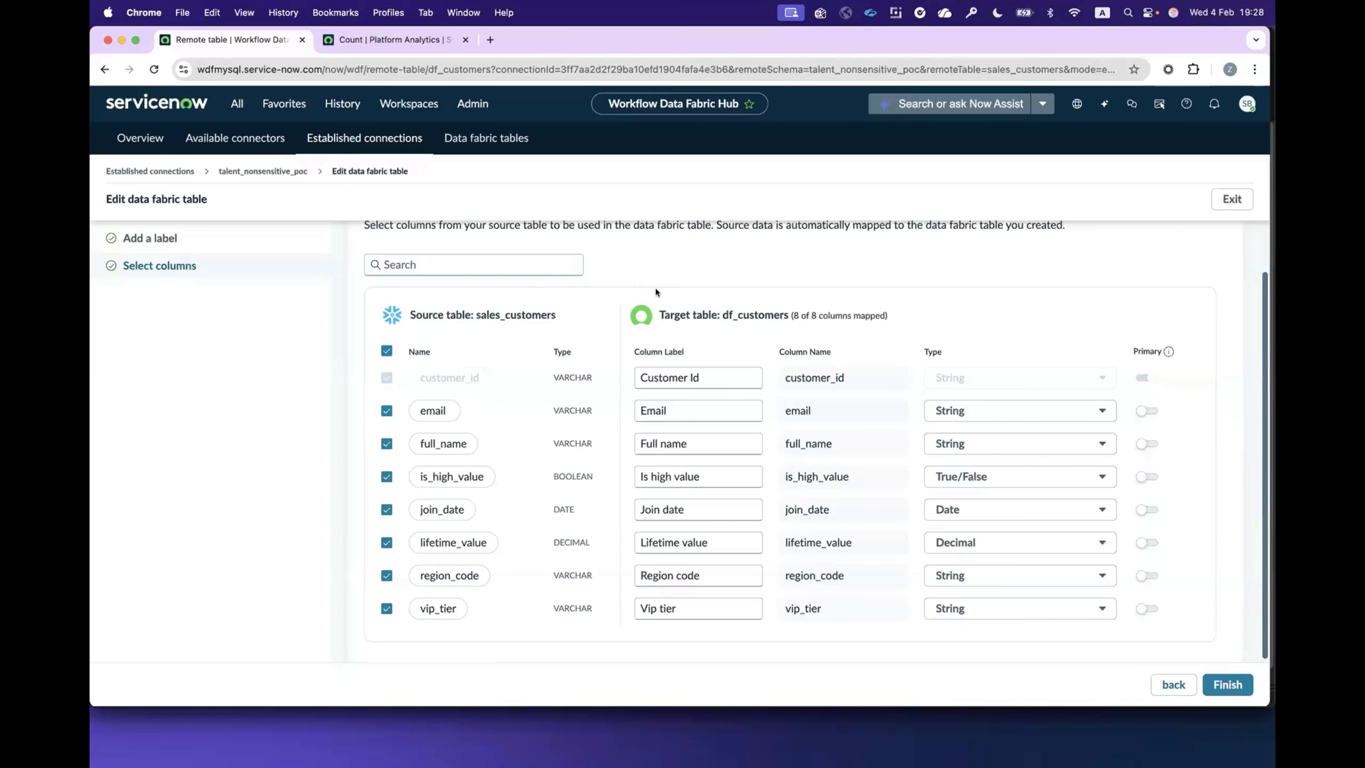
Step: Create a new Platform Analytics dashboard named "WDF & PA Demo" using the in-line editor
scroll(656, 290, "down", 1)
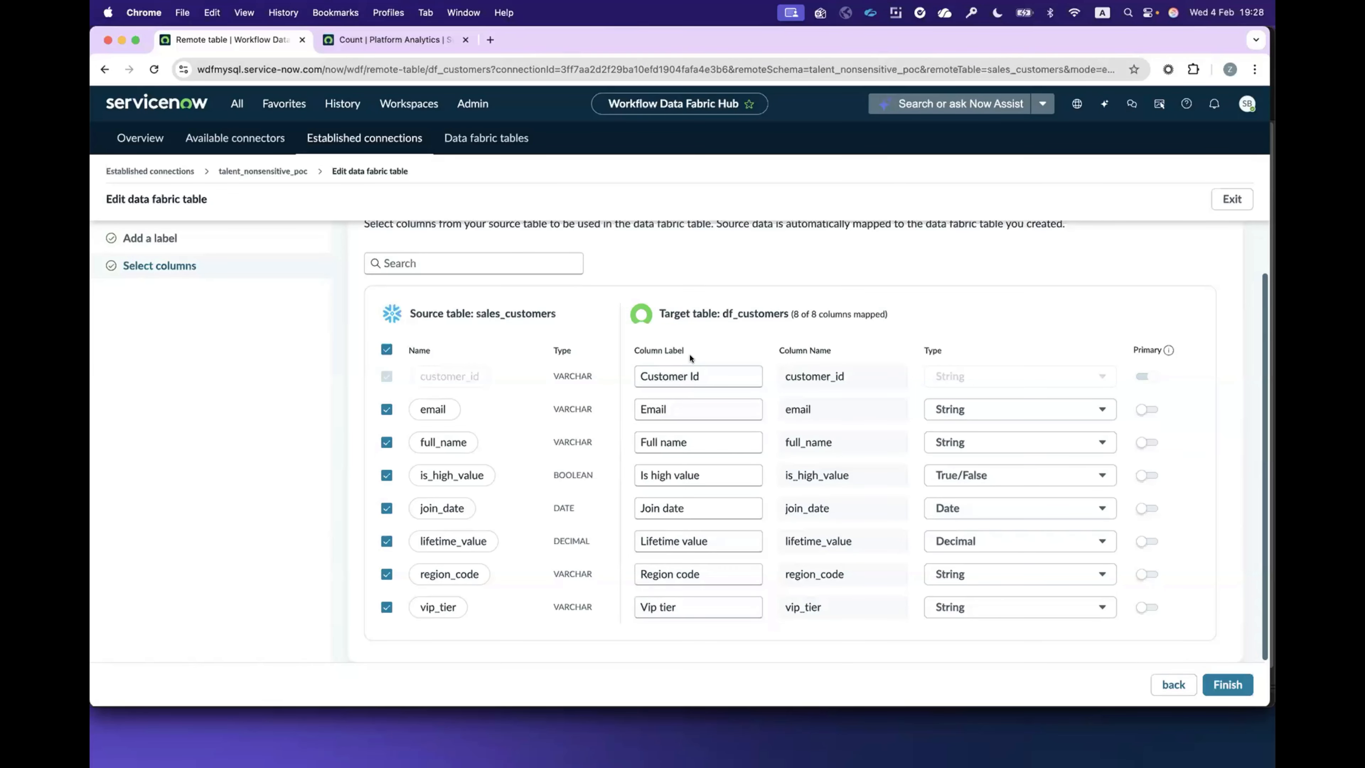
left_click(402, 41)
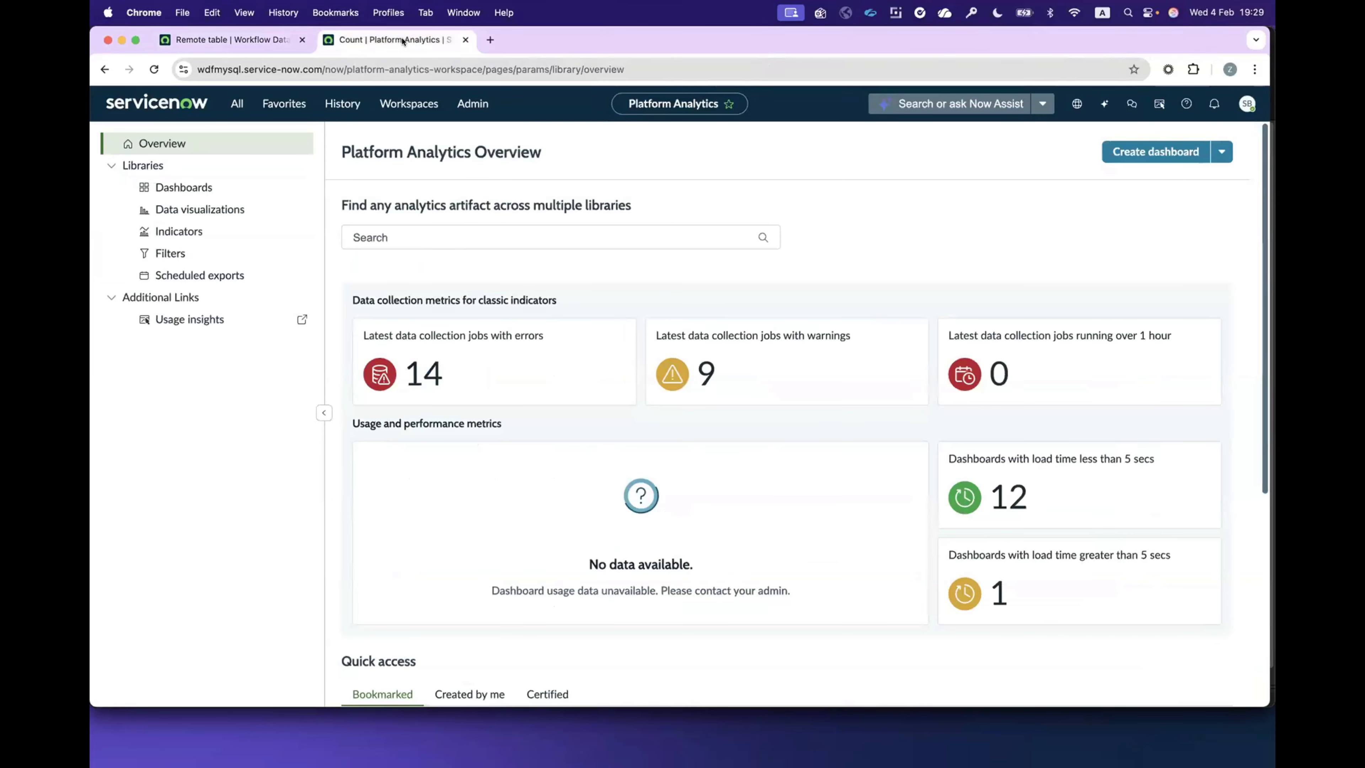
left_click(1124, 155)
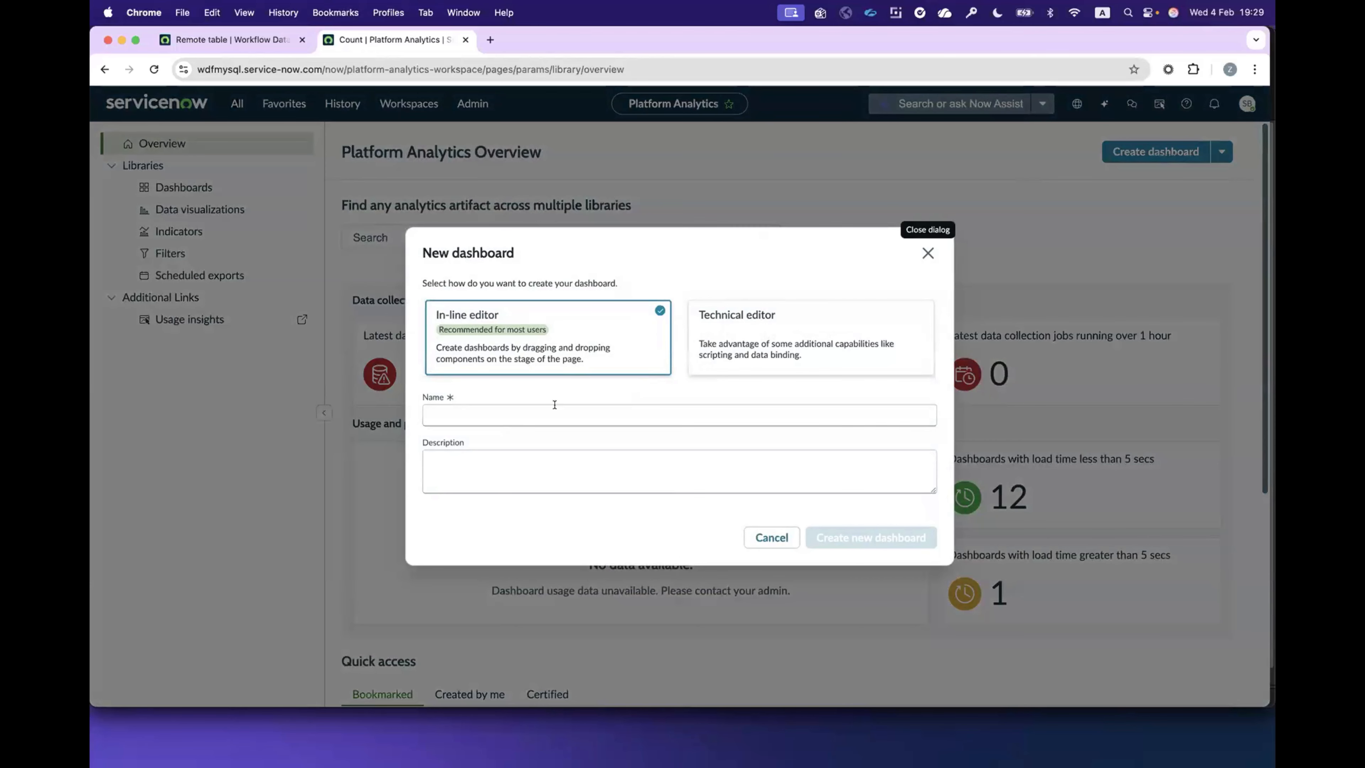
left_click(555, 406)
type("WD")
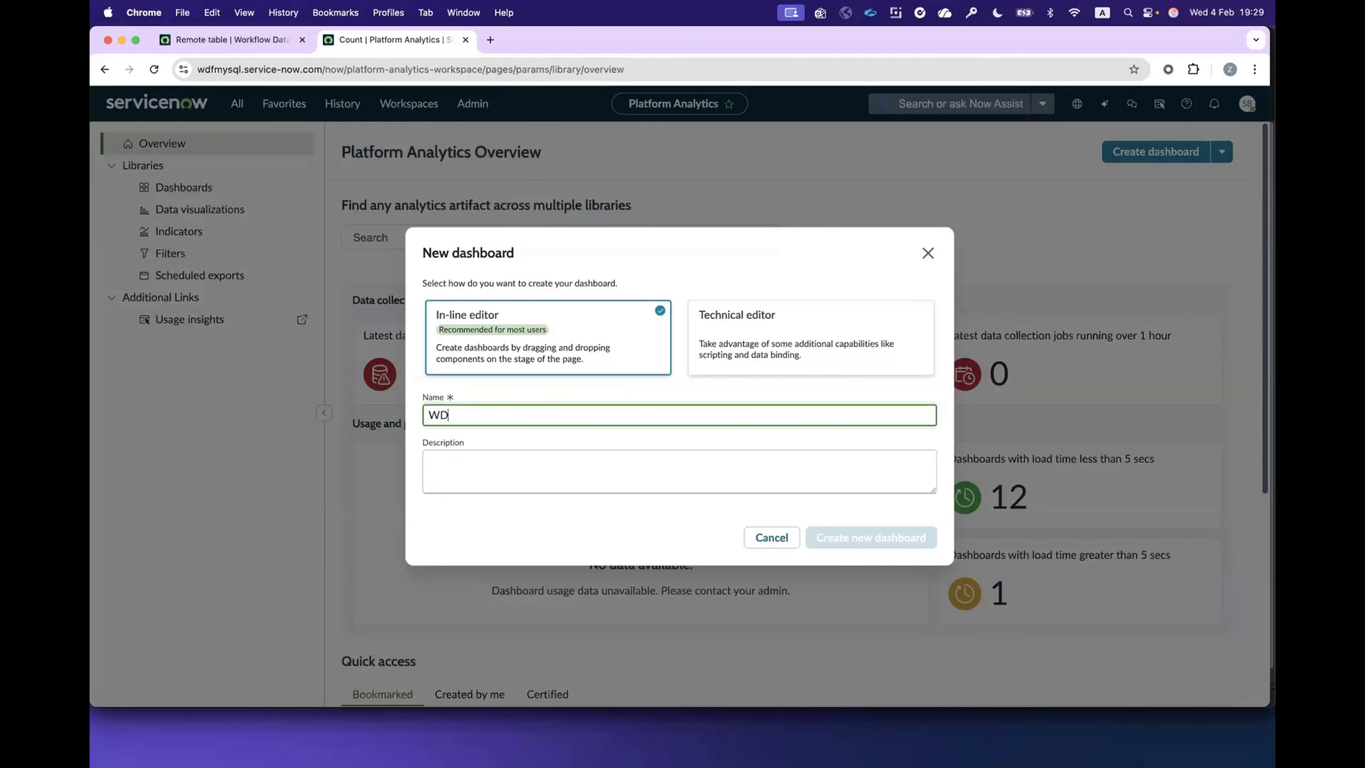
type("F & PA")
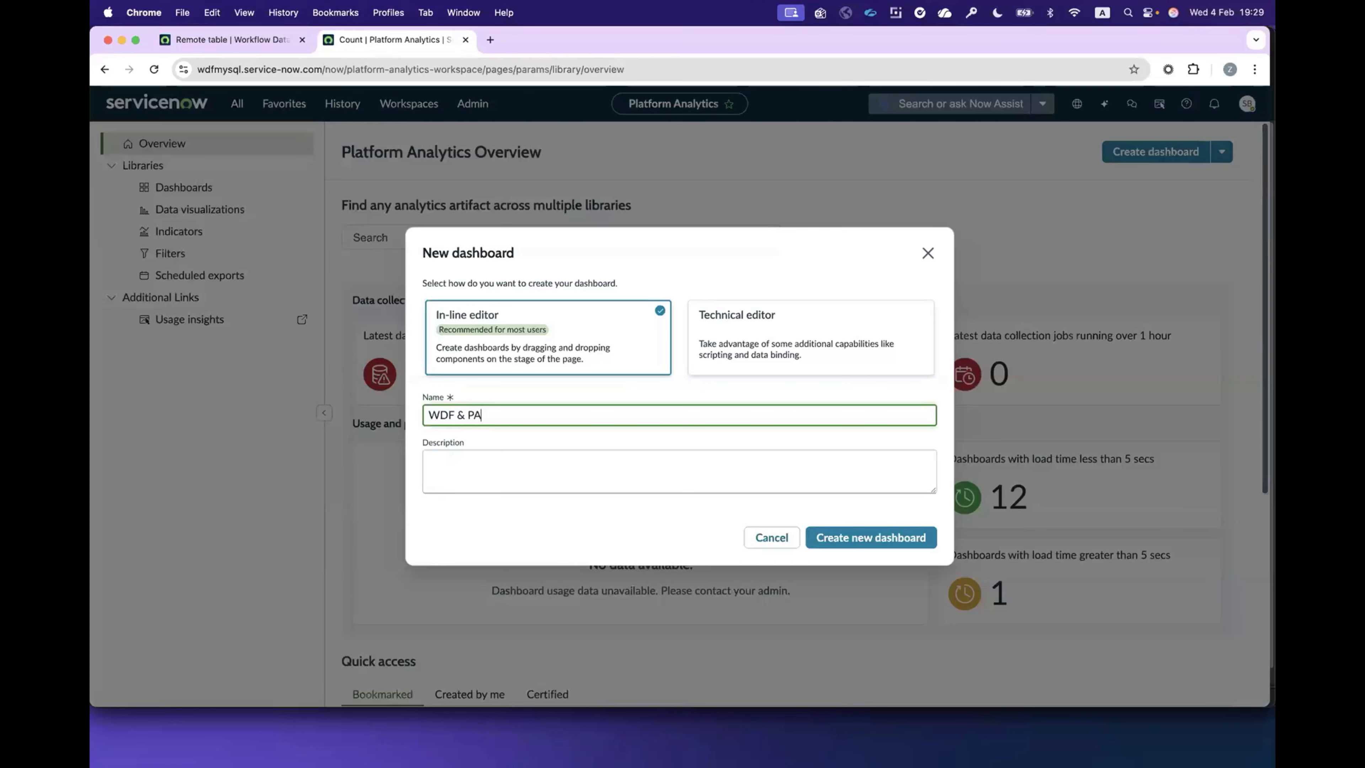
type(" Demo")
left_click(855, 539)
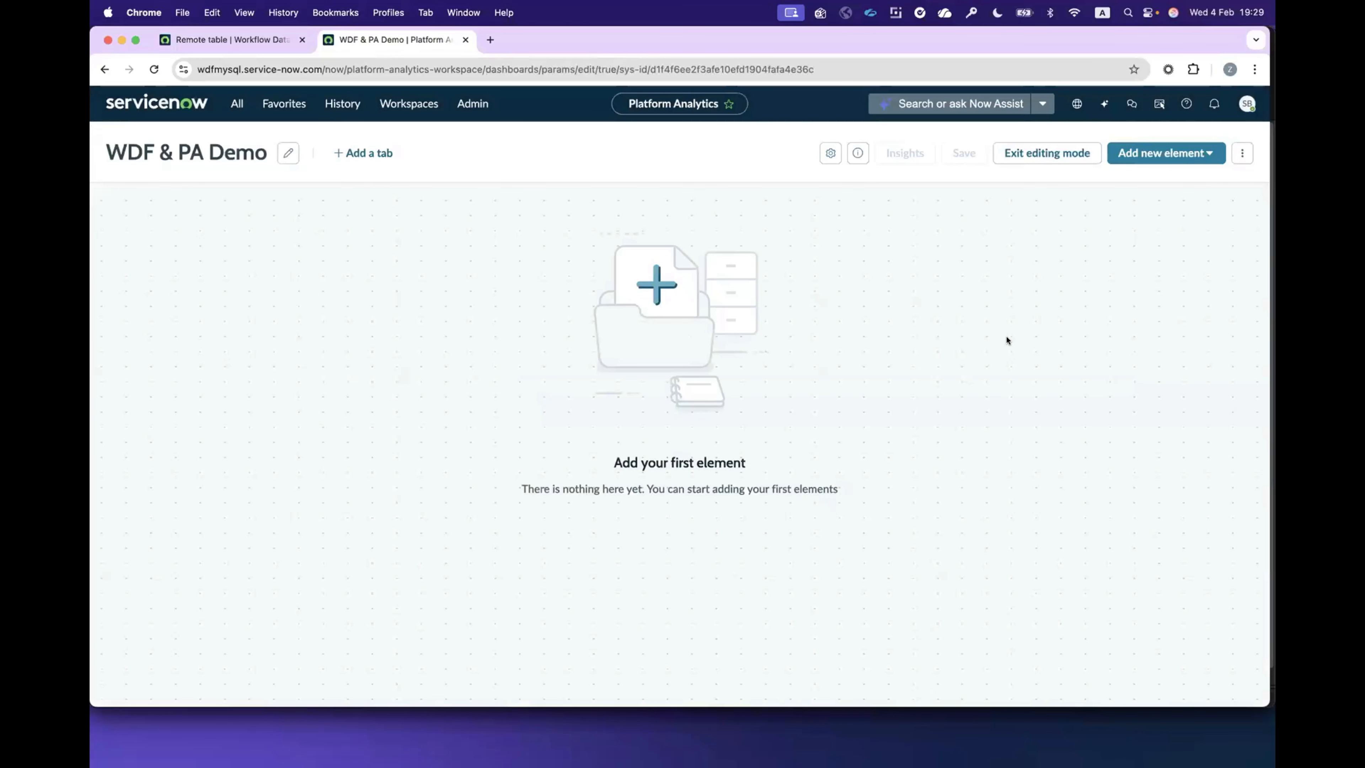
Step: Add a new data visualization to the dashboard and choose the Customers [df_customers] table as its data source
left_click(1164, 160)
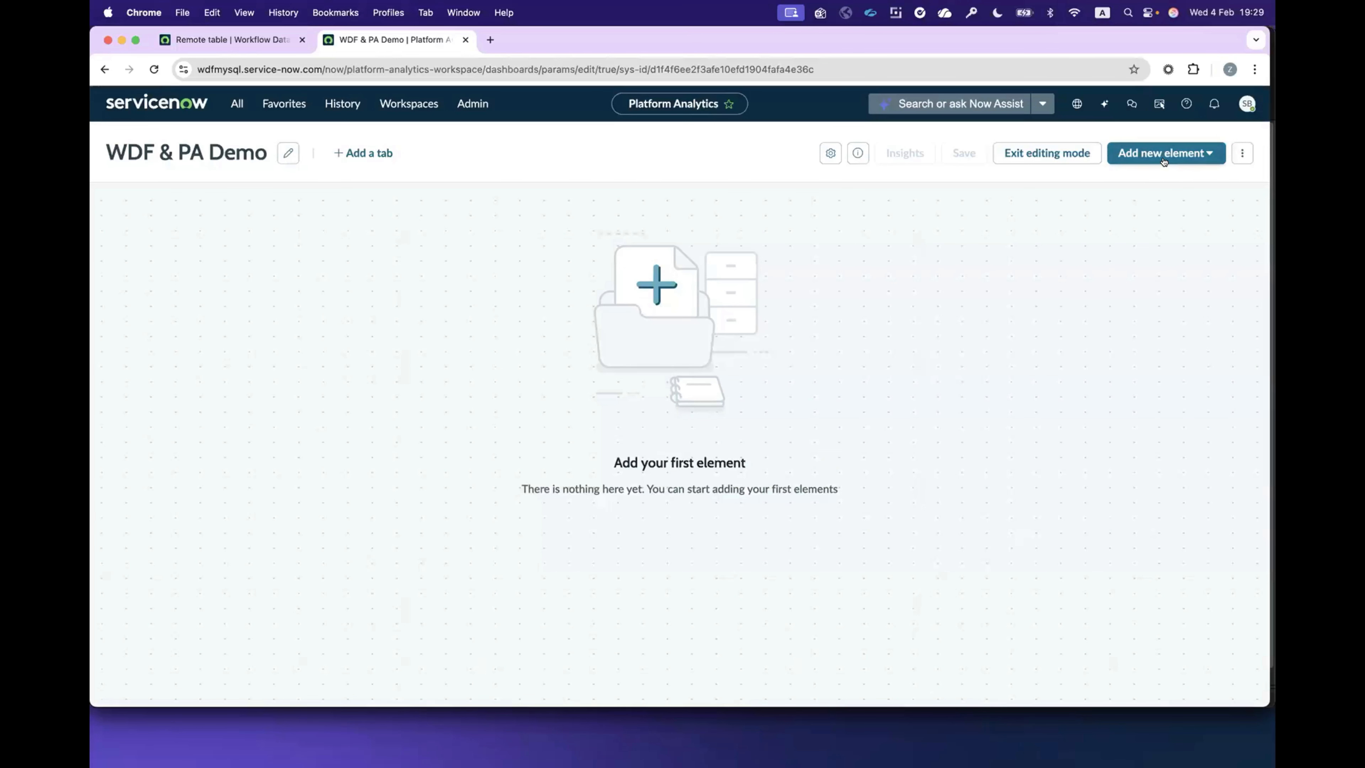
left_click(1151, 234)
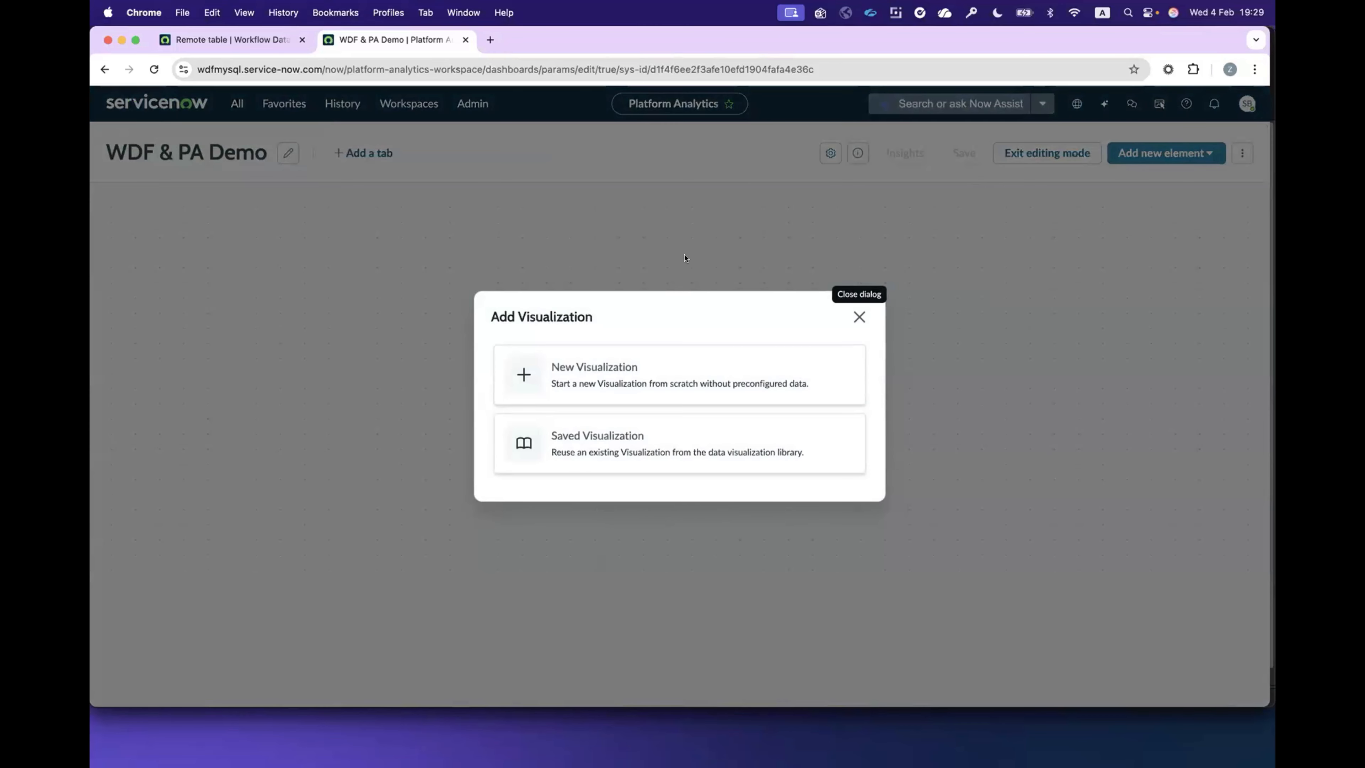
left_click(656, 372)
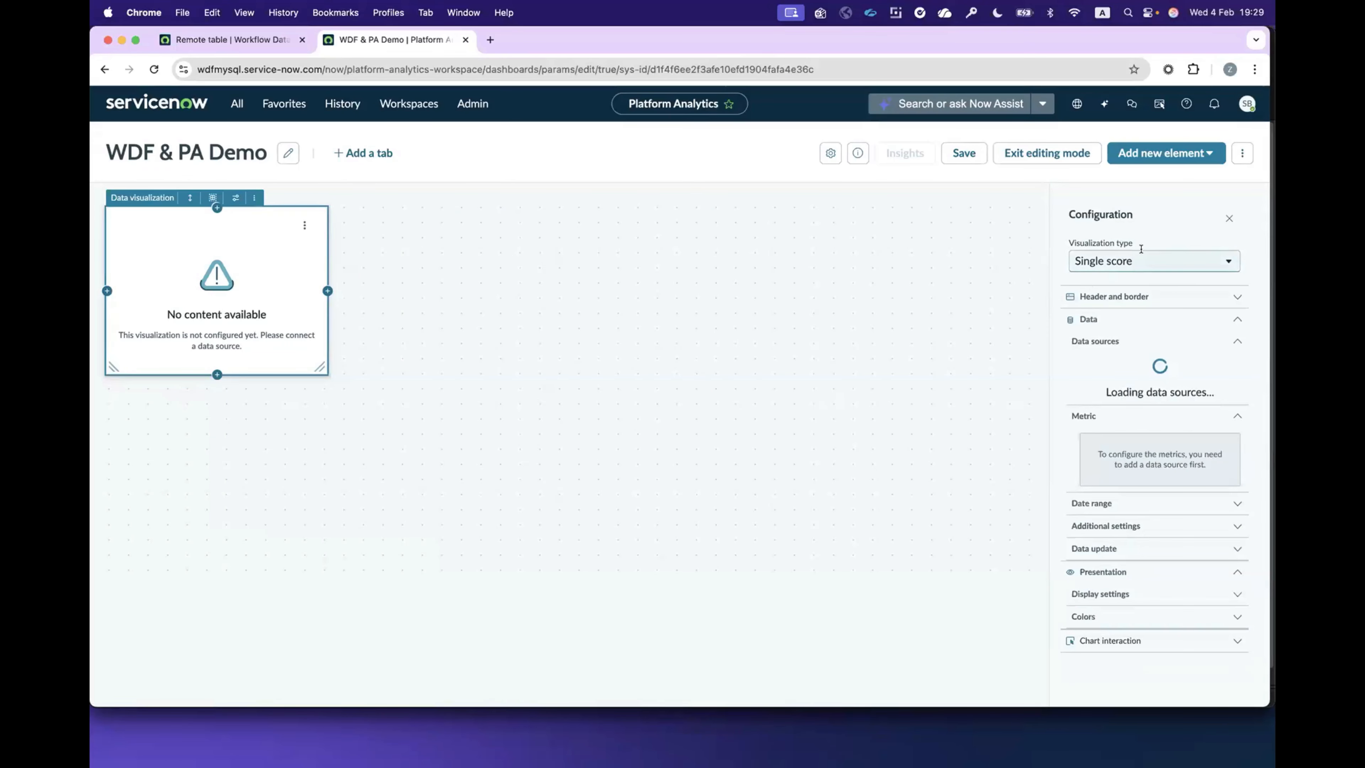
left_click(1134, 412)
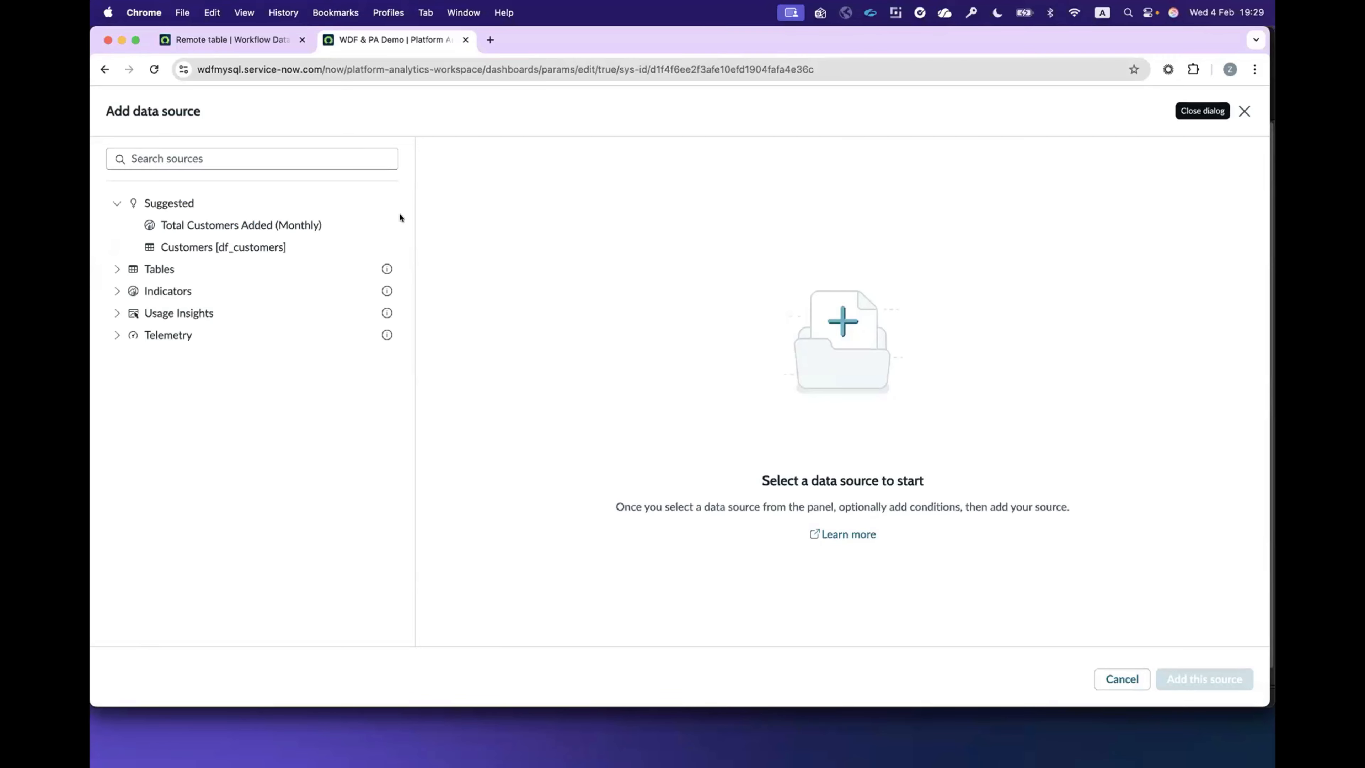
left_click(161, 247)
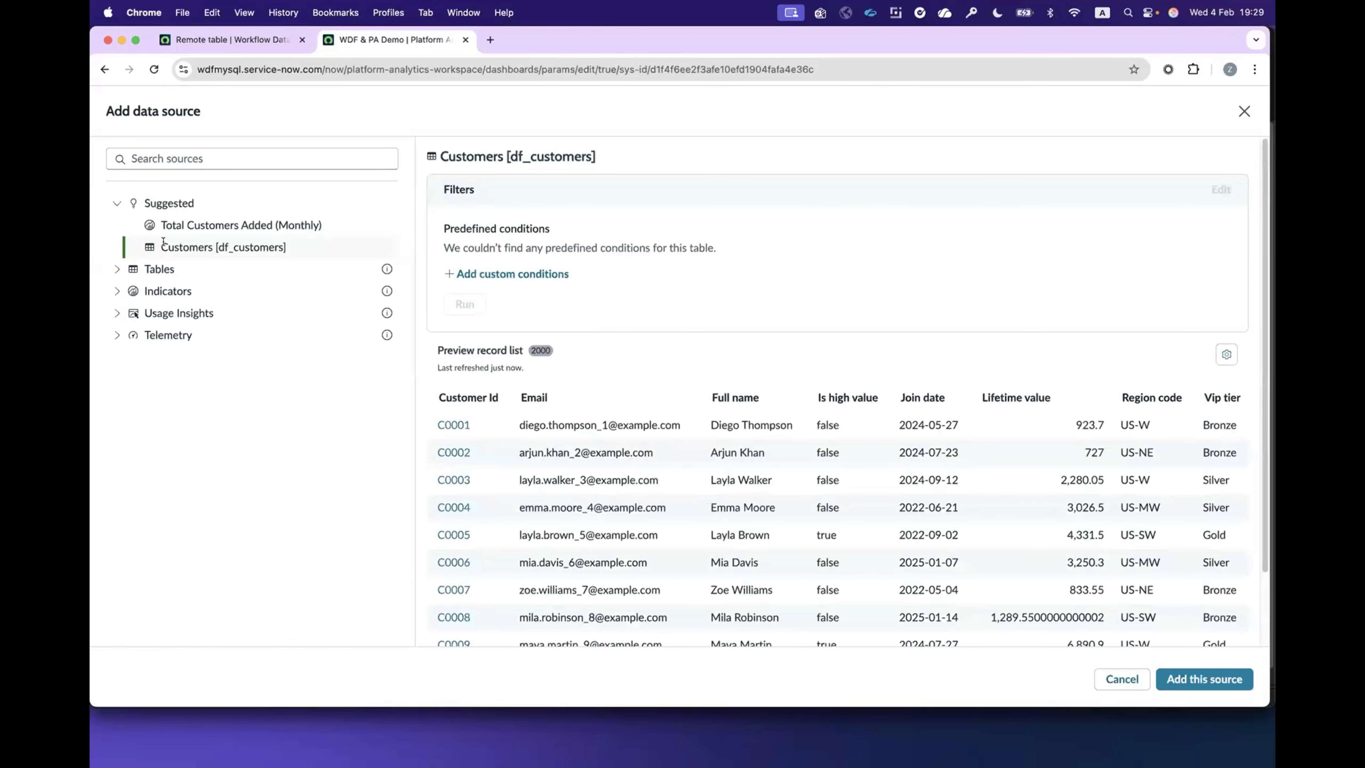
Step: Add a custom condition to the Customers source on the Join date field with the operator "before"
left_click(514, 274)
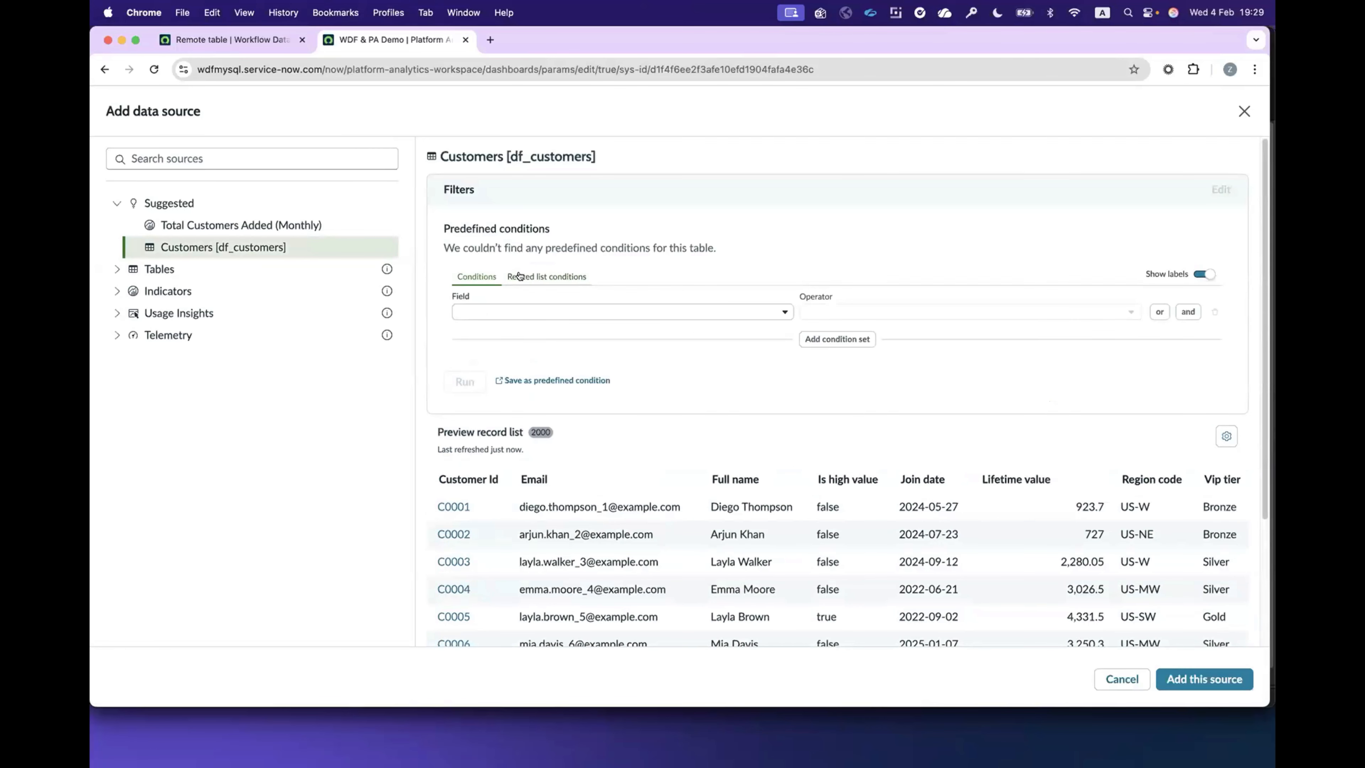
left_click(645, 310)
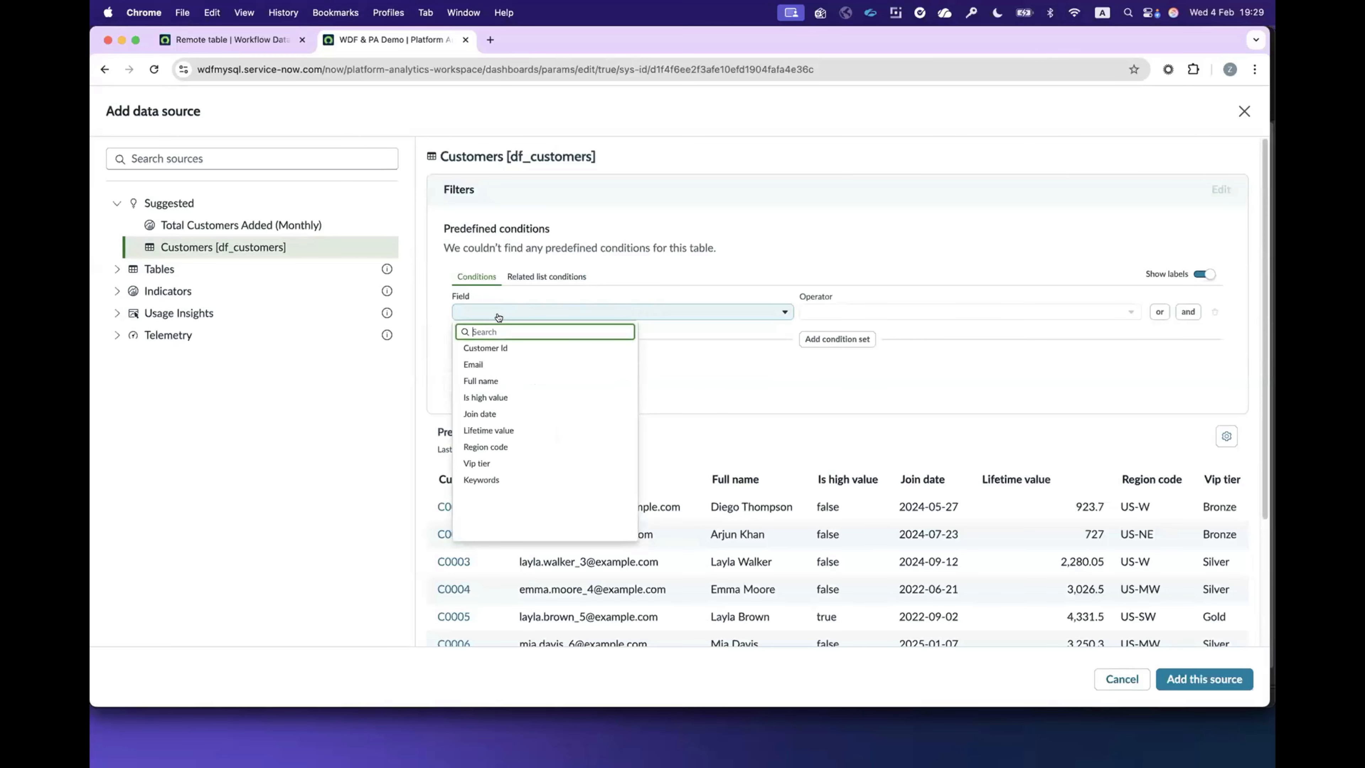
left_click(467, 413)
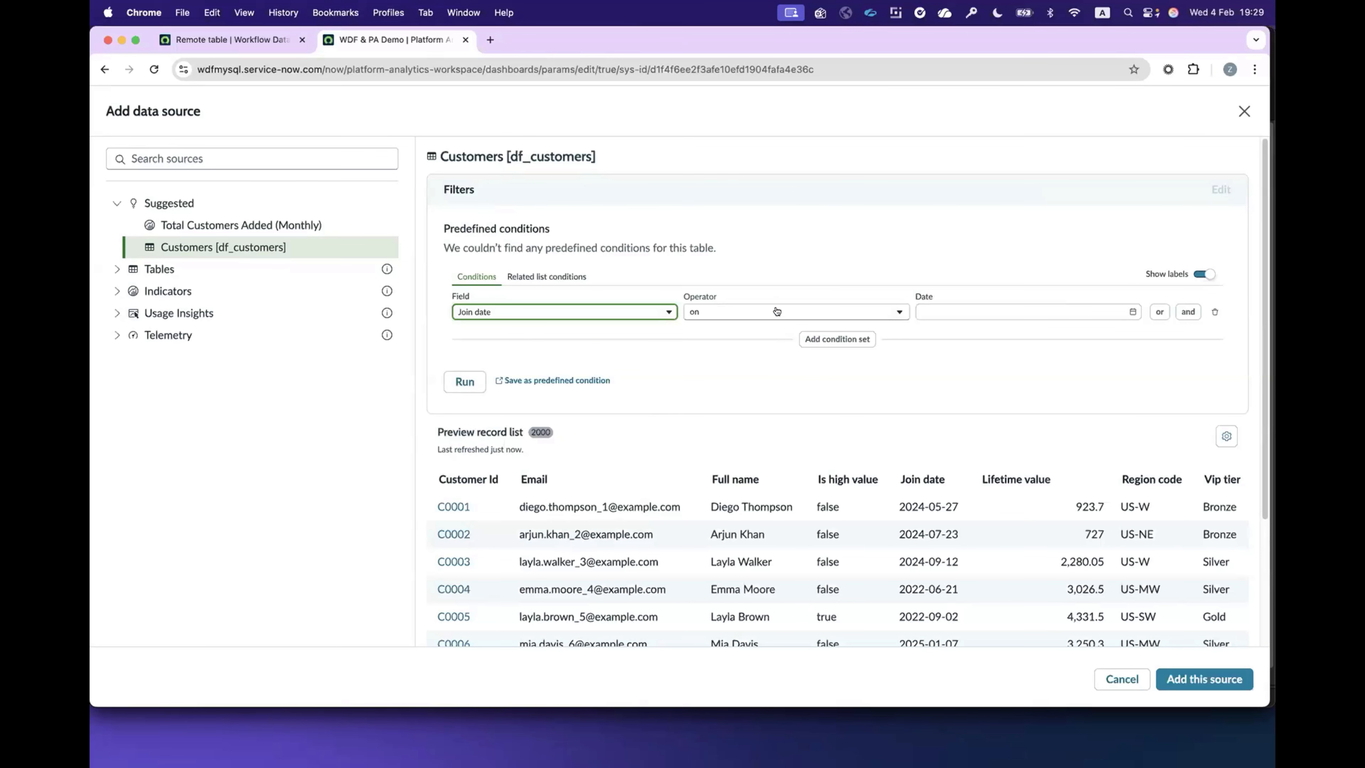
left_click(746, 311)
left_click(707, 361)
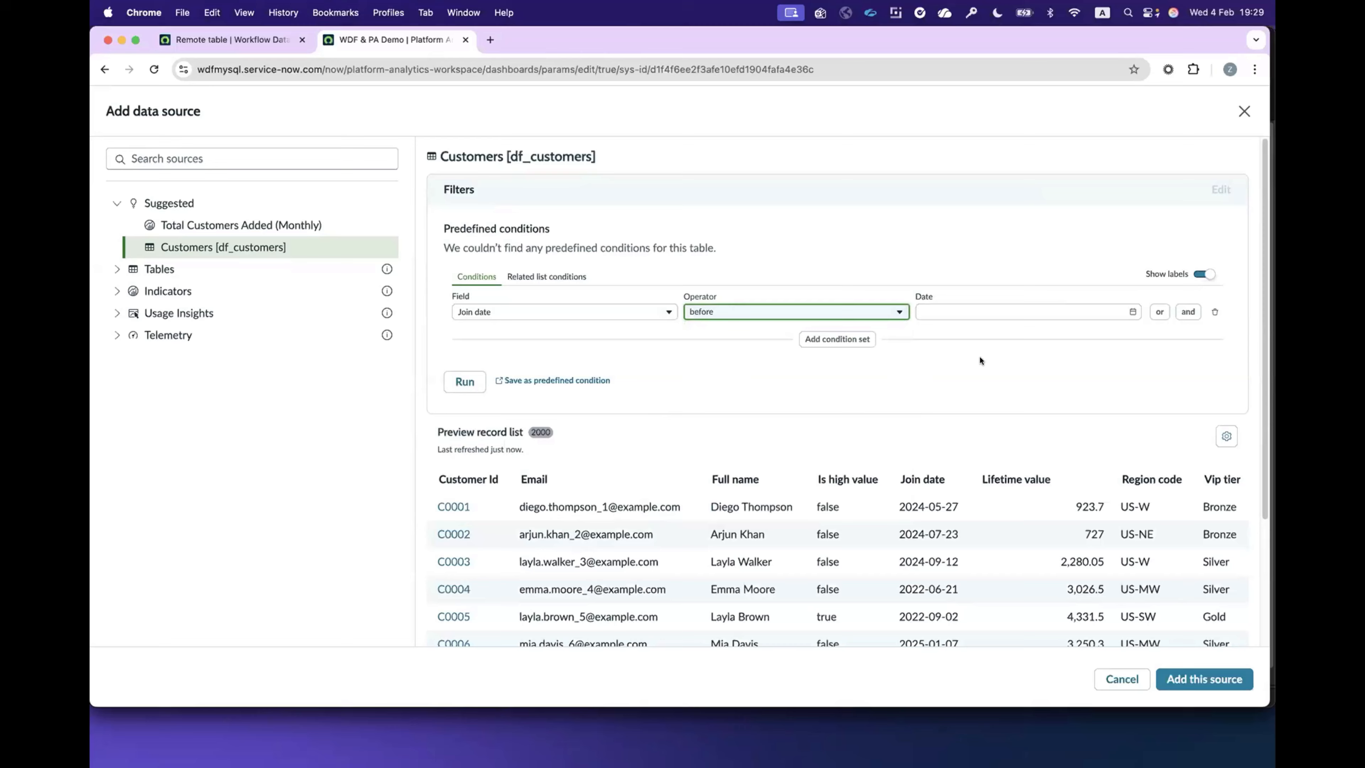
left_click(1124, 310)
left_click(933, 336)
left_click(932, 336)
left_click(932, 335)
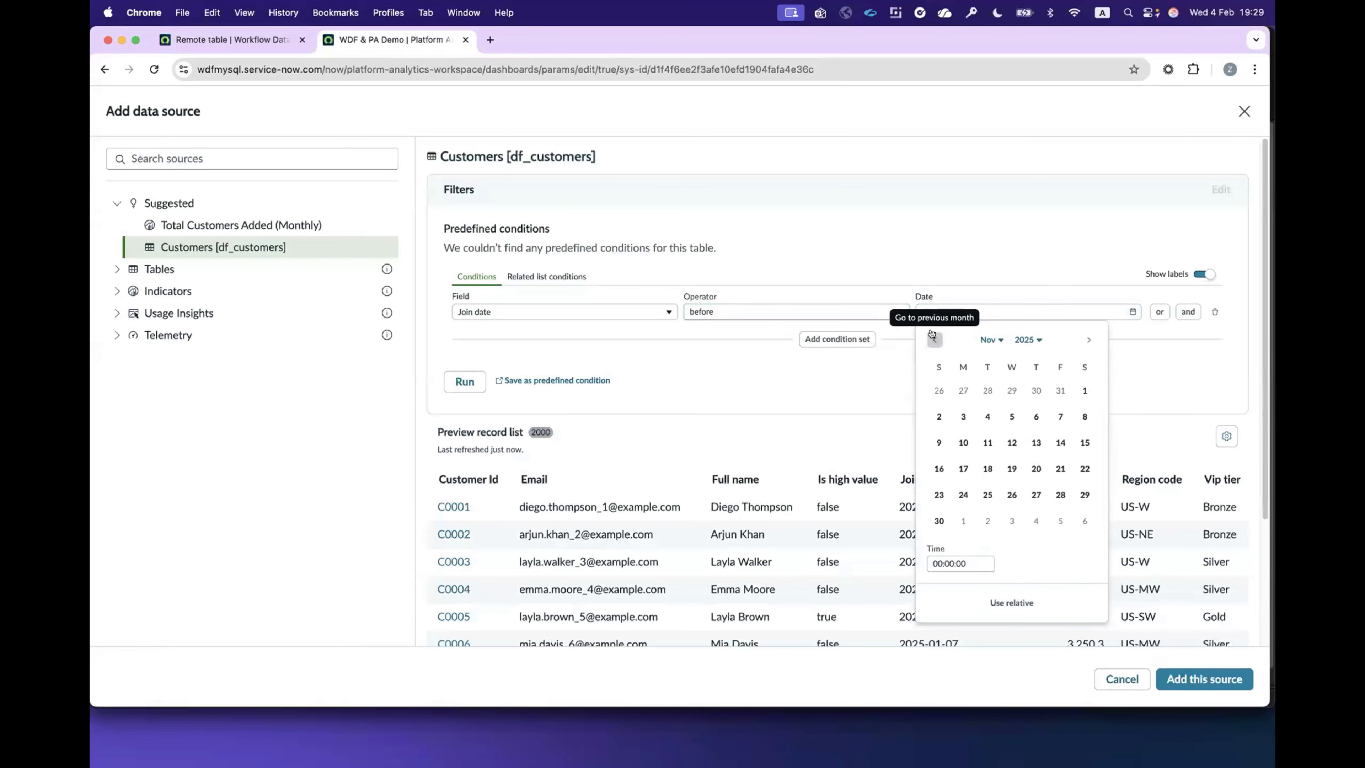
left_click(934, 338)
left_click(934, 338)
left_click(963, 390)
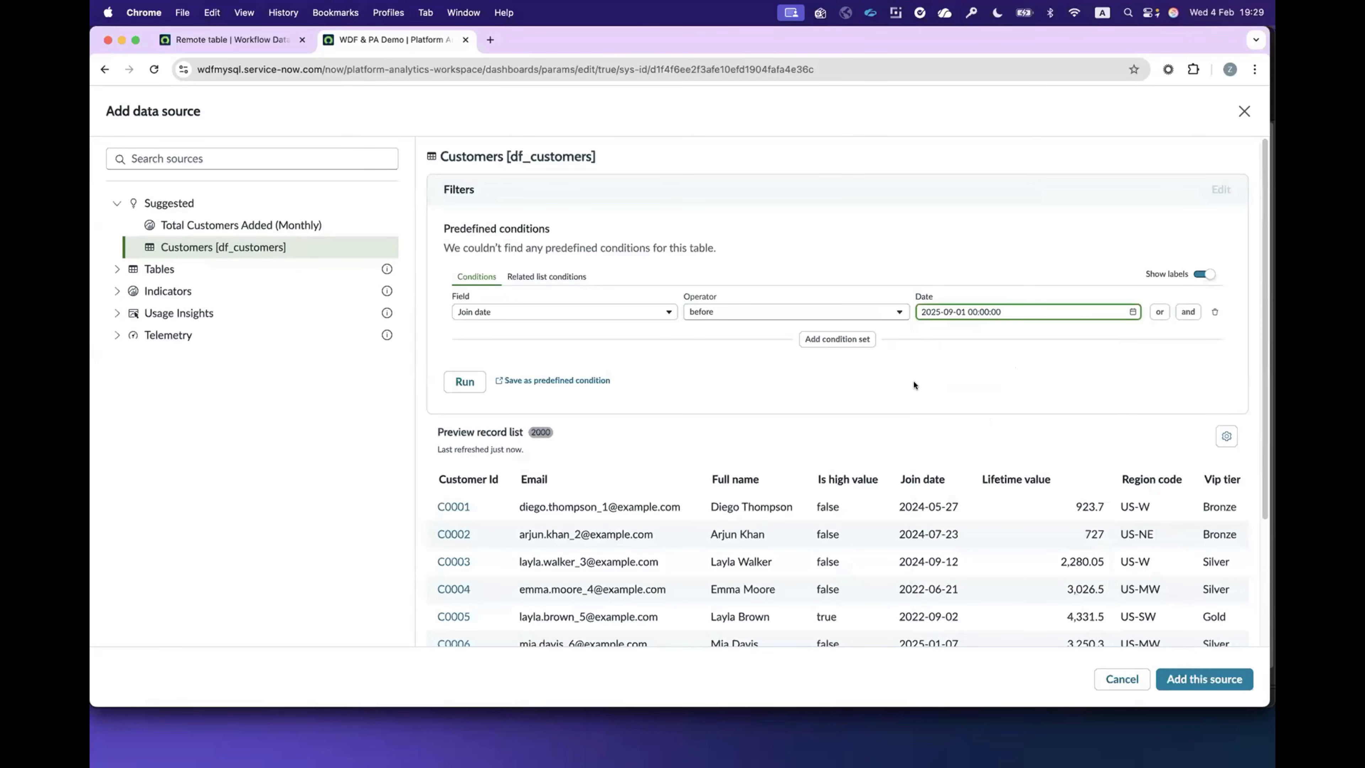
left_click(928, 358)
left_click(451, 384)
scroll(918, 428, "down", 3)
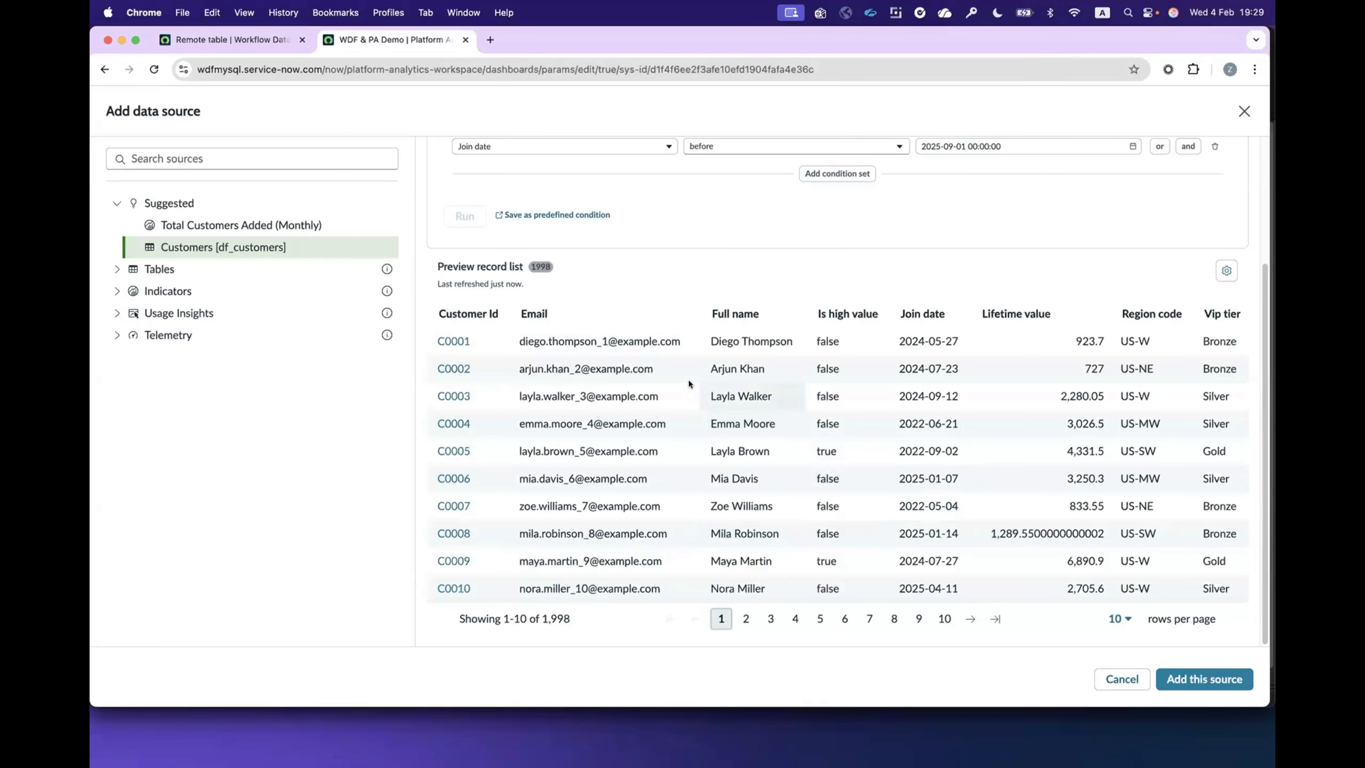
scroll(652, 394, "up", 3)
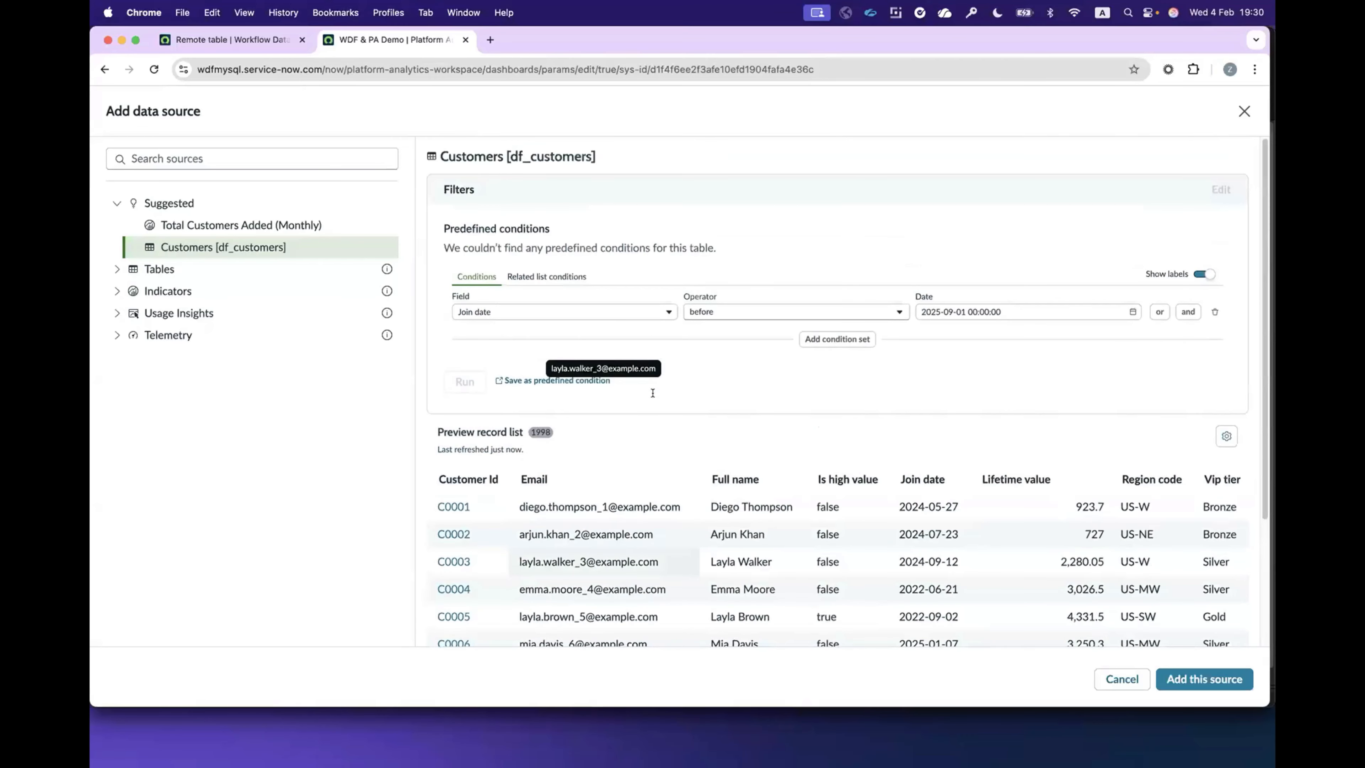
Step: Save the Join date filter as a predefined condition named "Customers pre Sep-25"
left_click(547, 382)
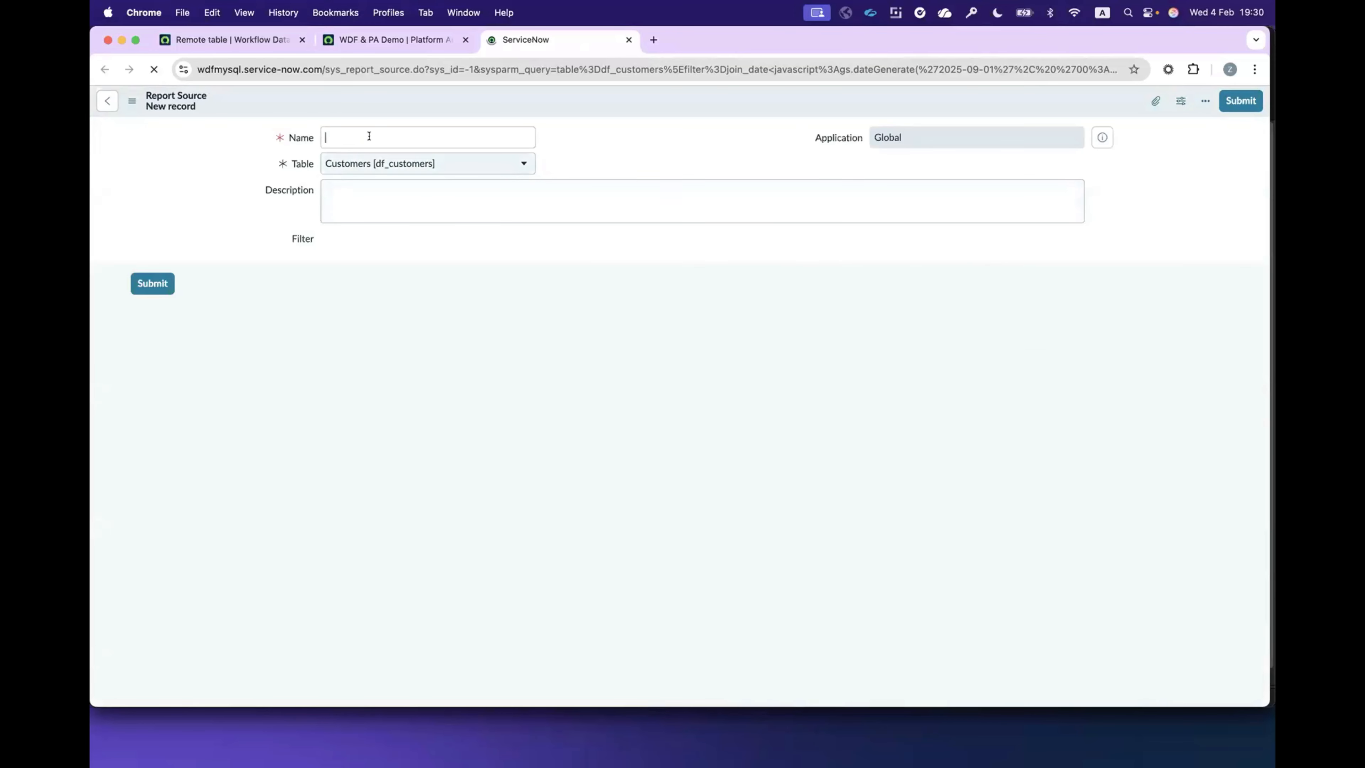
type("Cust")
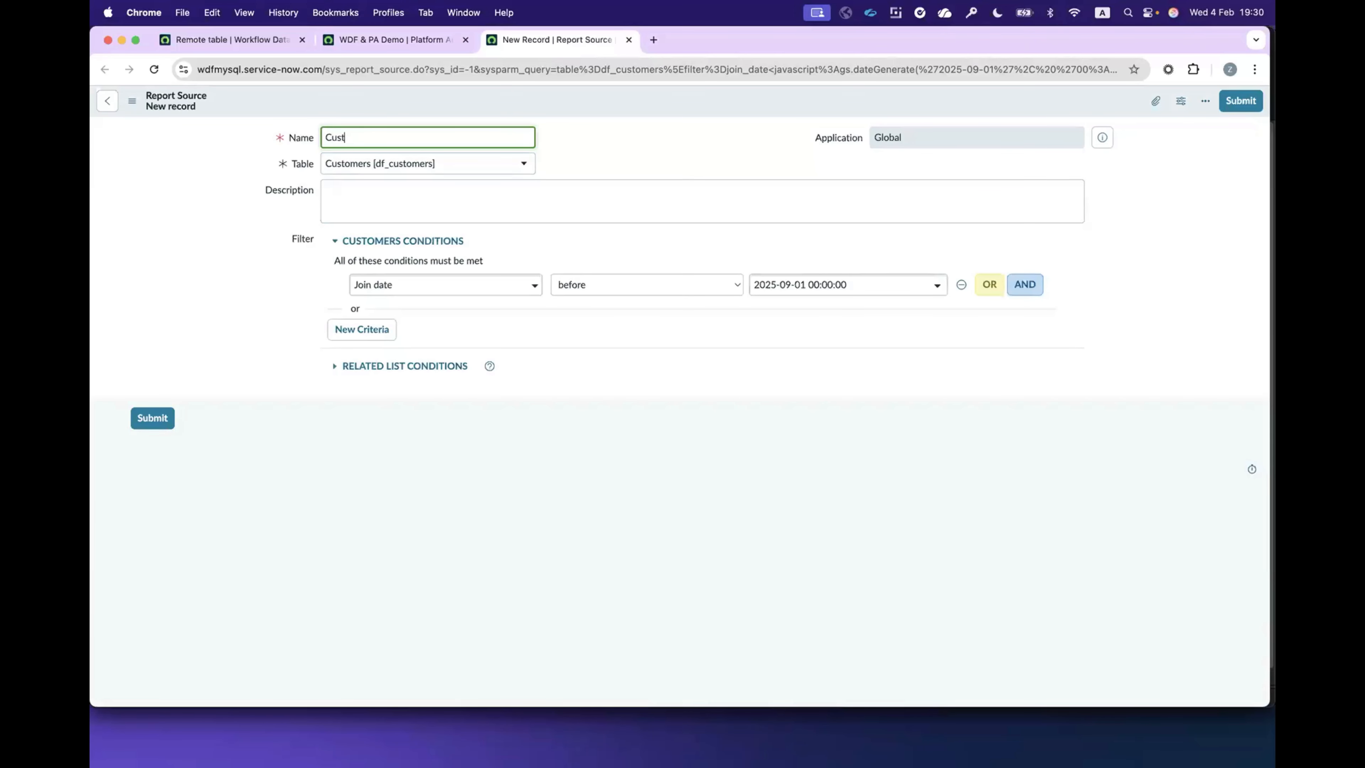
type("omers pre Sep-25")
left_click(1239, 101)
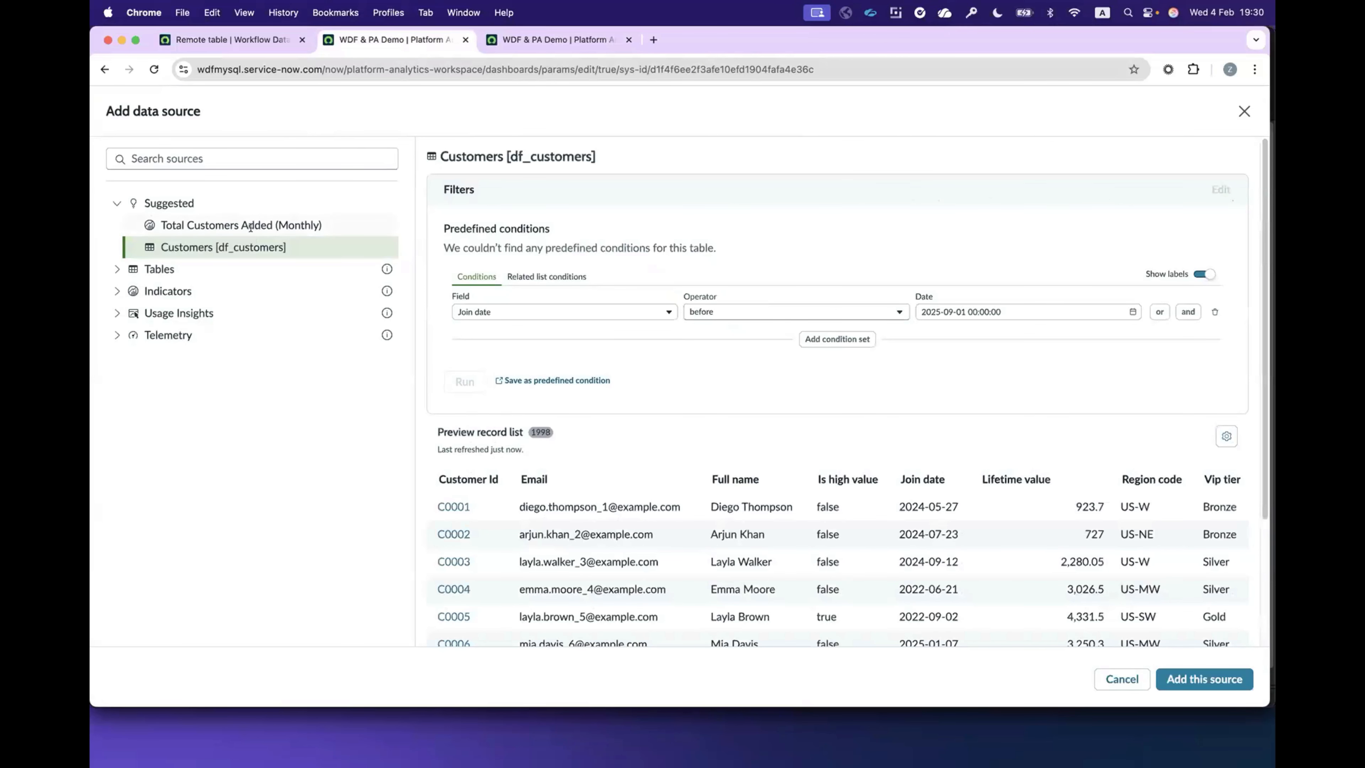
Step: Reload the Customers source, apply the "Customers pre Sep-25" predefined condition and add the source to the visualization
left_click(251, 225)
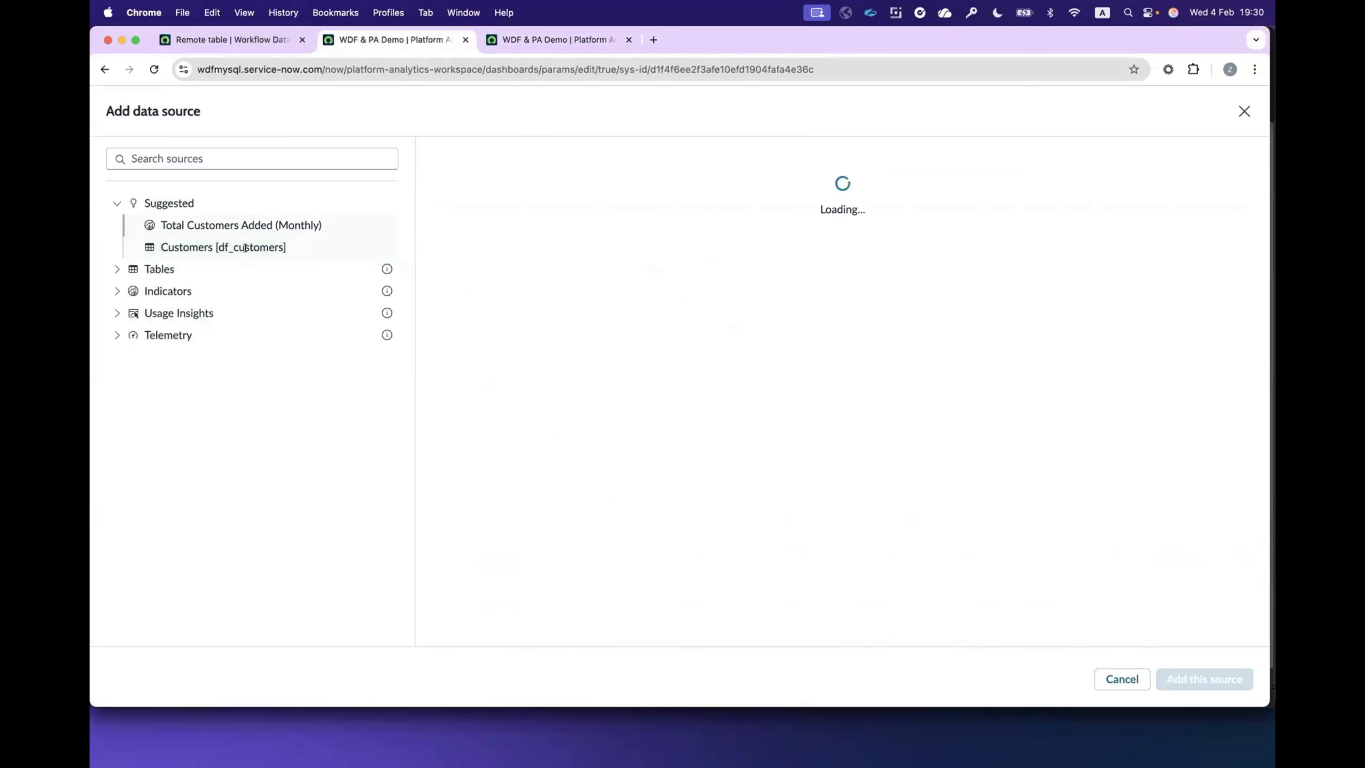
left_click(241, 248)
left_click(489, 253)
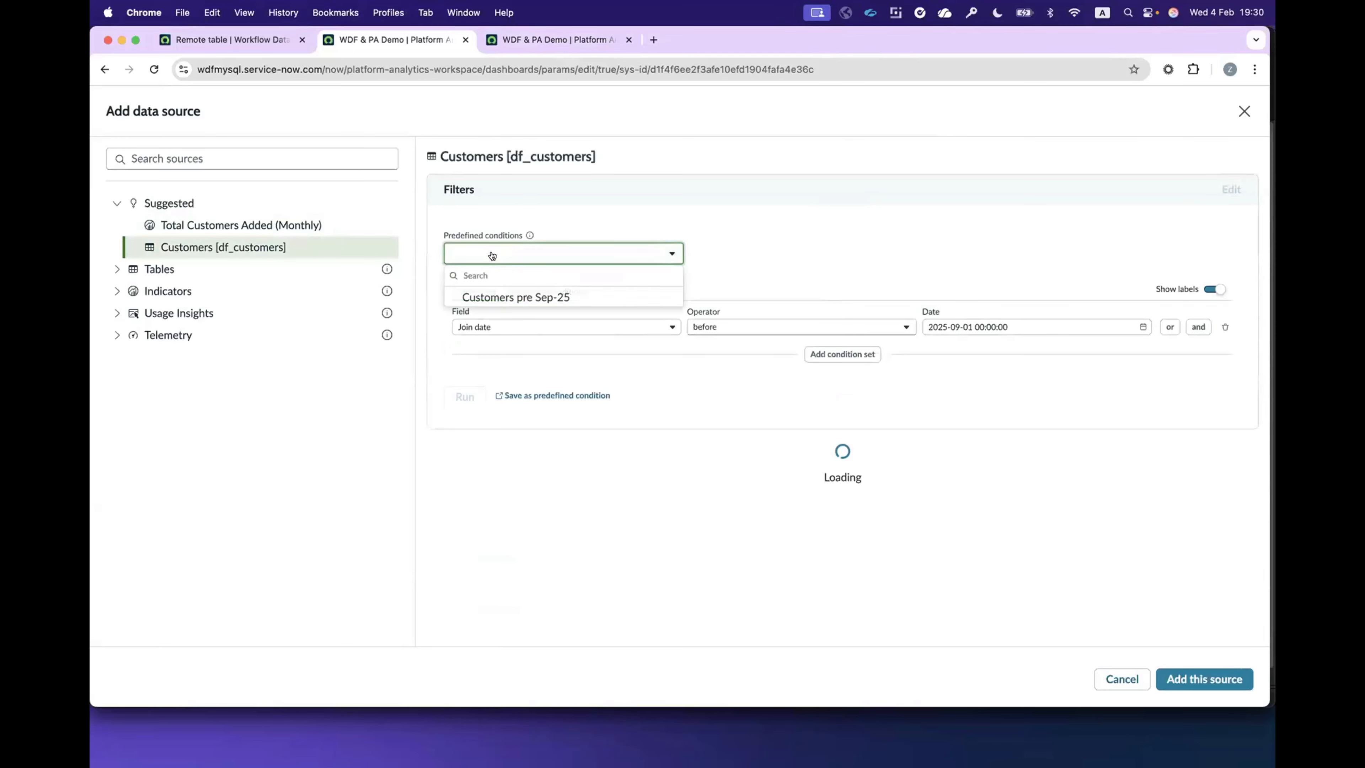
left_click(493, 297)
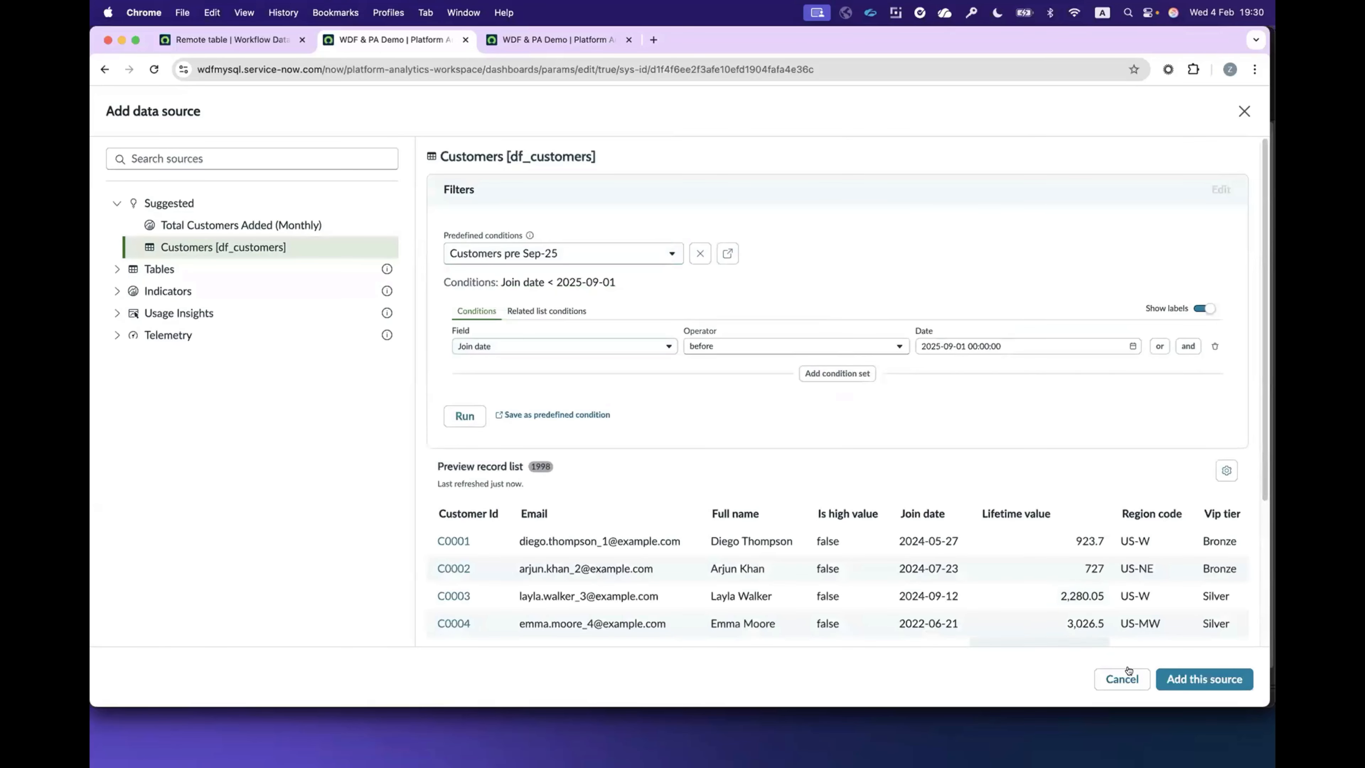
left_click(1162, 674)
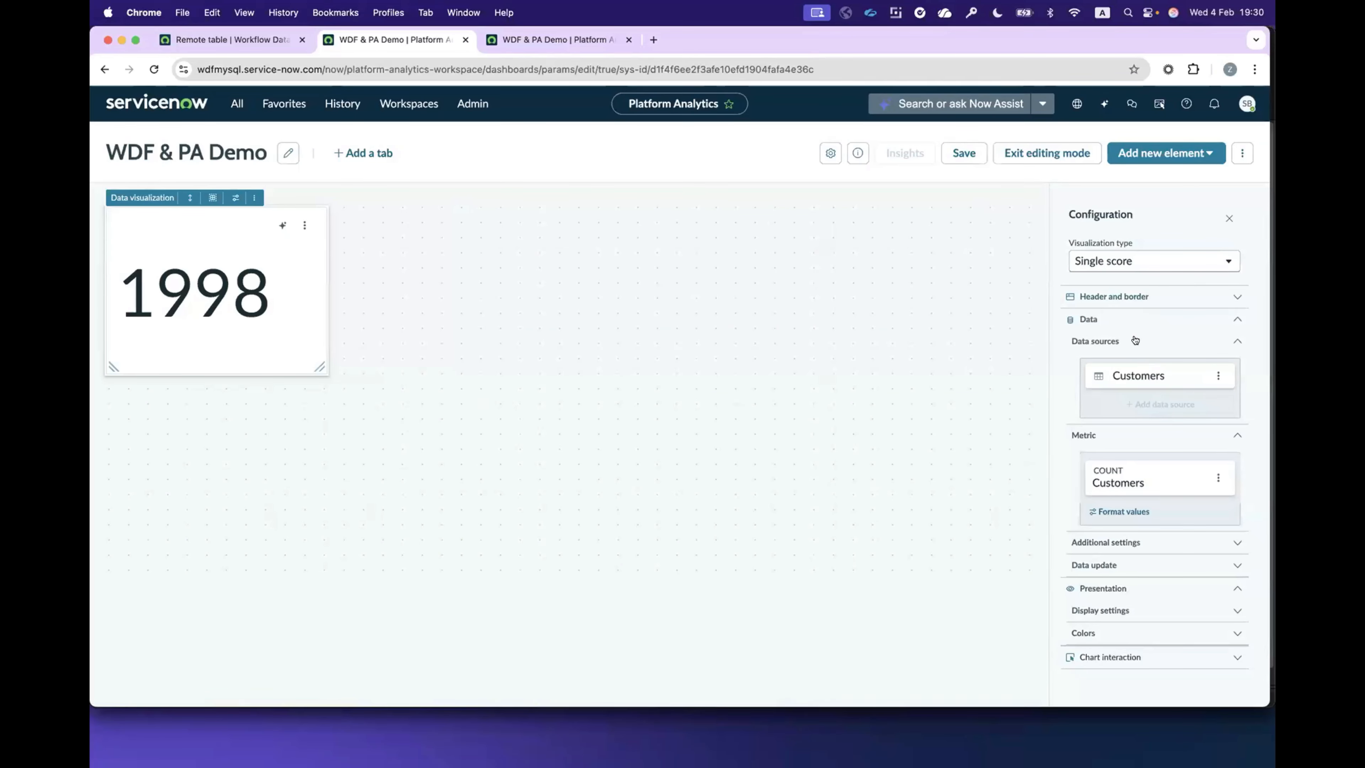
Step: Set the single score's chart title to "# of Customers" and duplicate the visualization
left_click(1108, 297)
left_click(1119, 391)
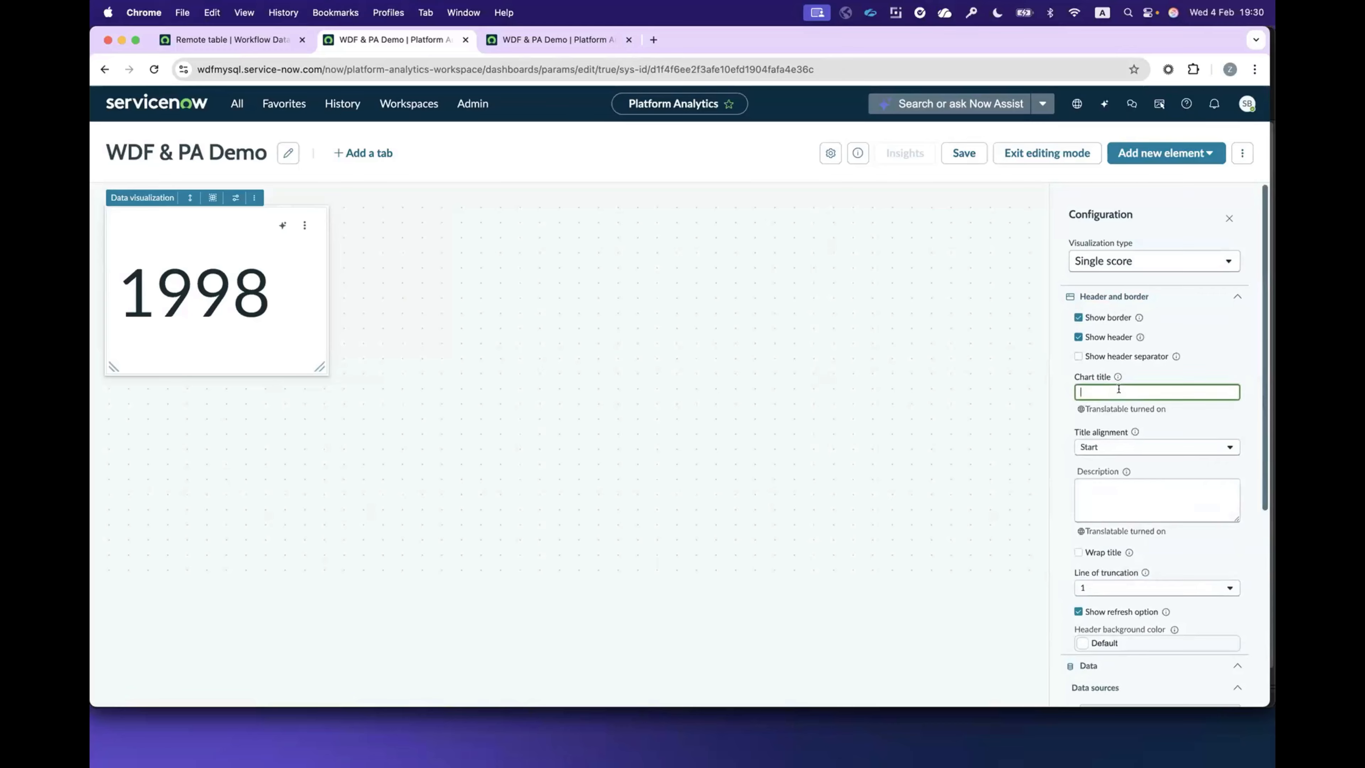
type("# of Customers")
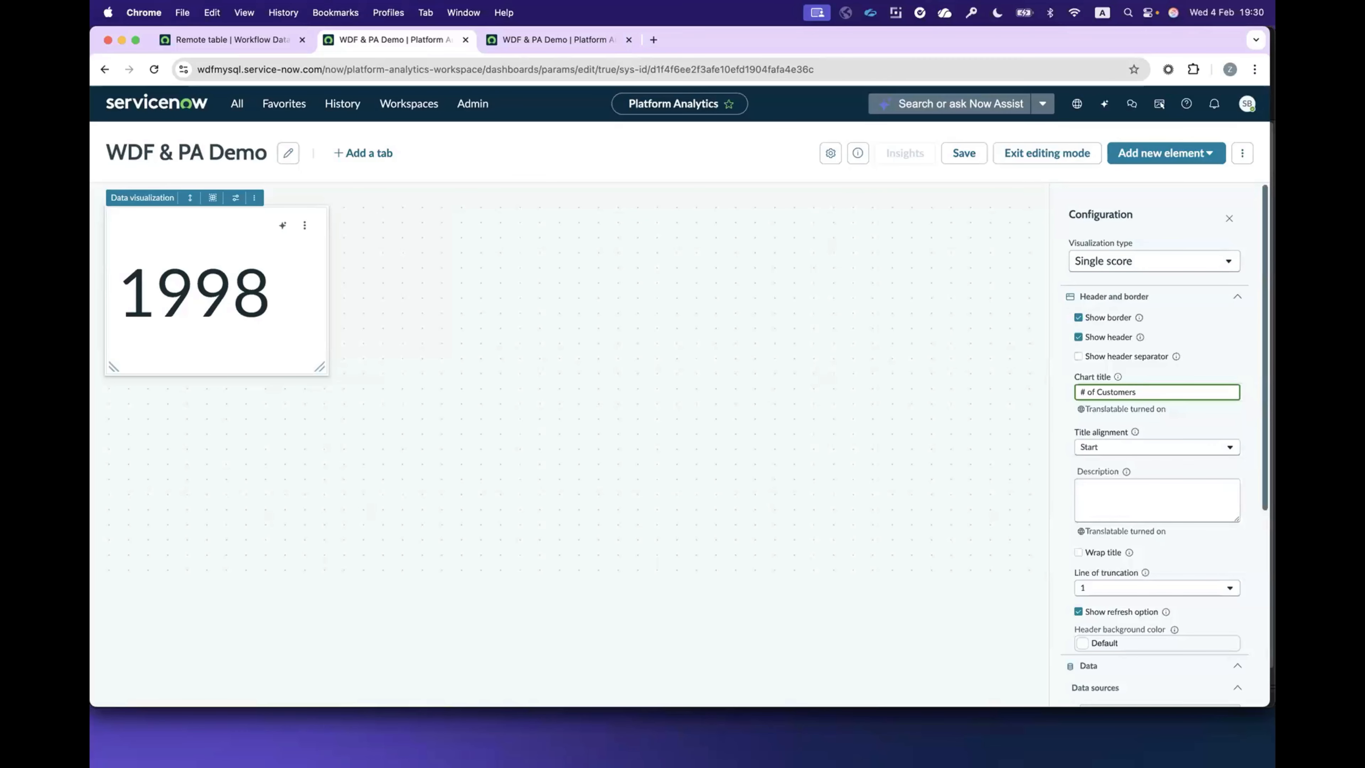
left_click(685, 384)
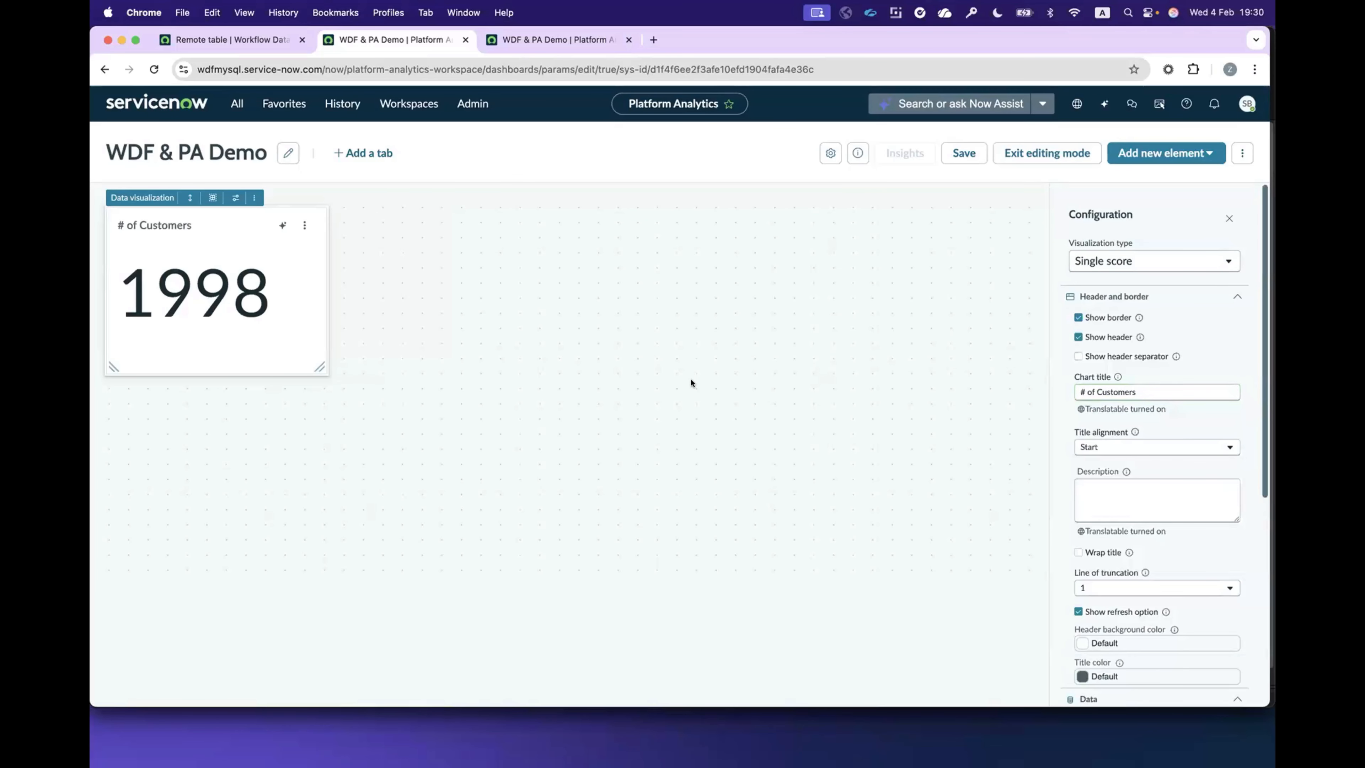
left_click(255, 199)
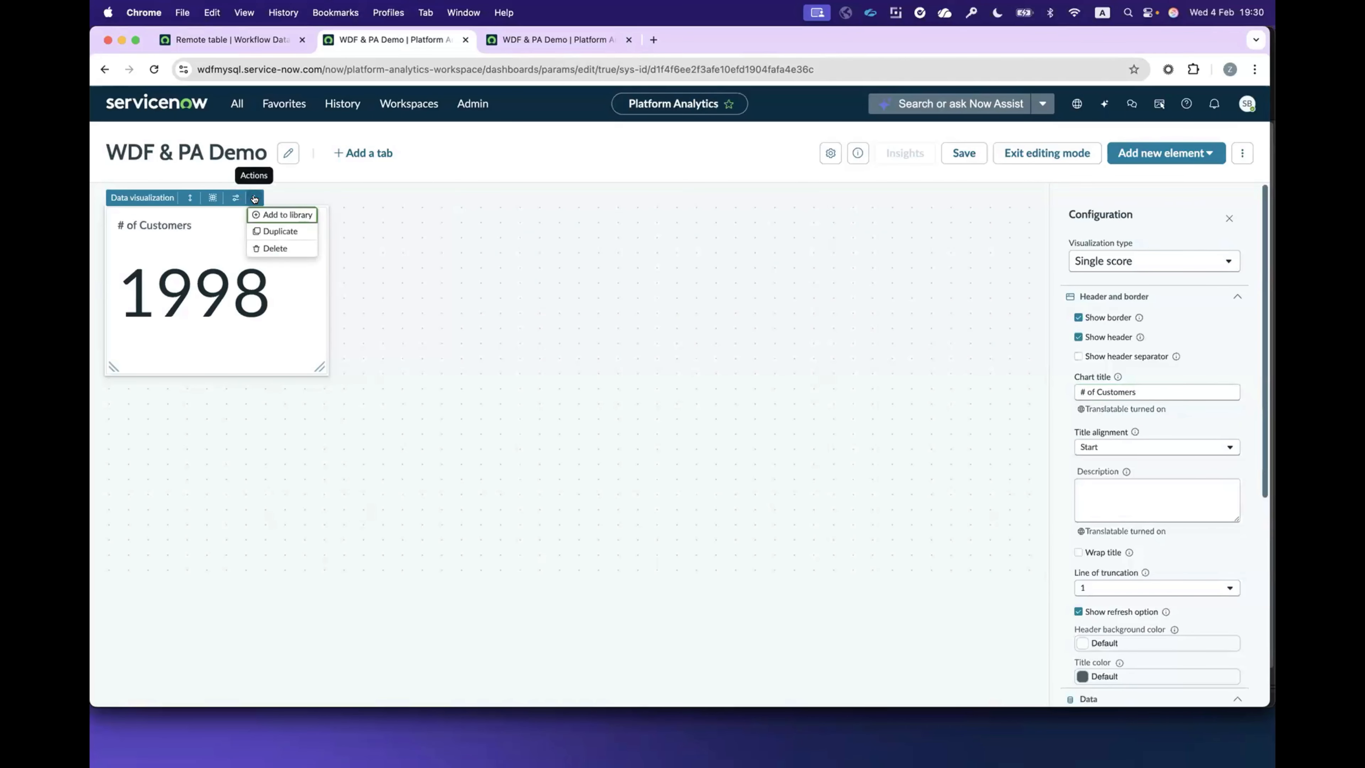
left_click(281, 231)
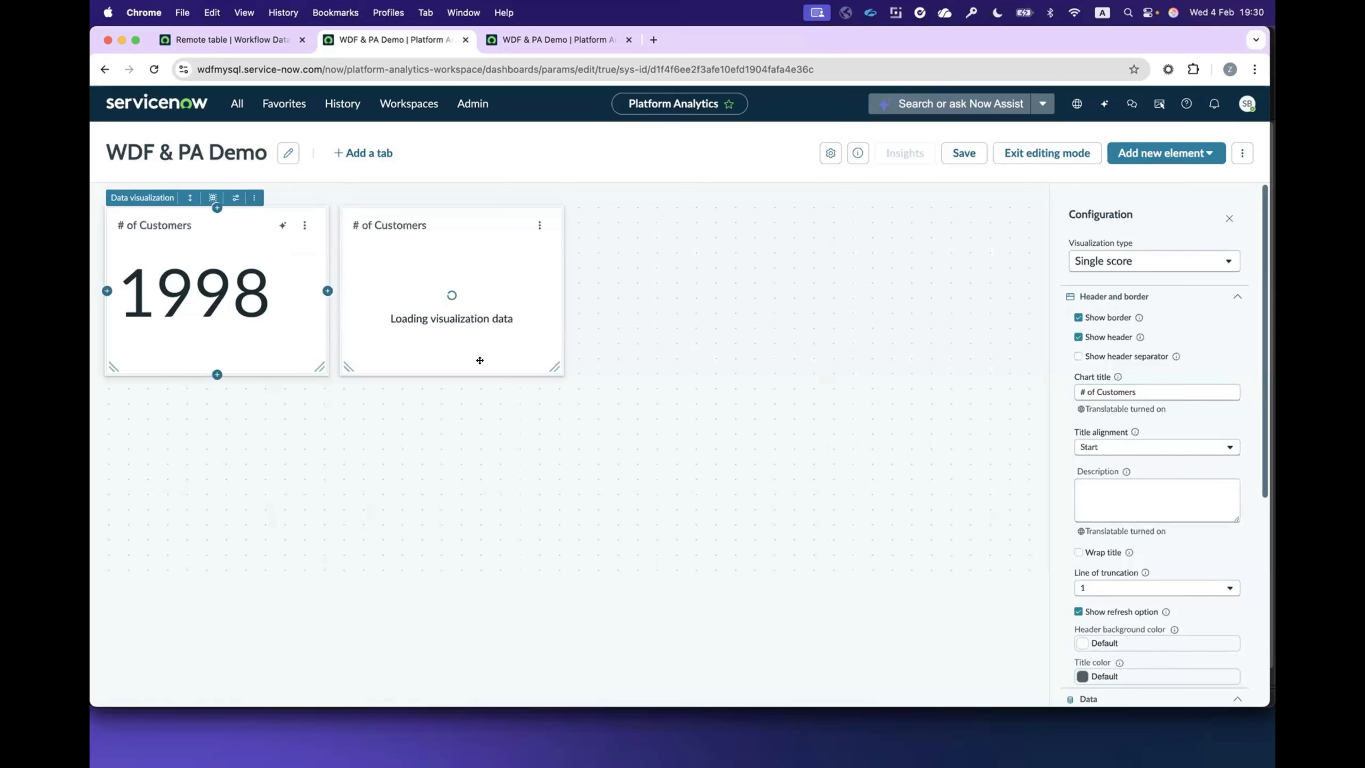
Step: Change the duplicated single score's metric to the Sum of the Lifetime value field
left_click(425, 239)
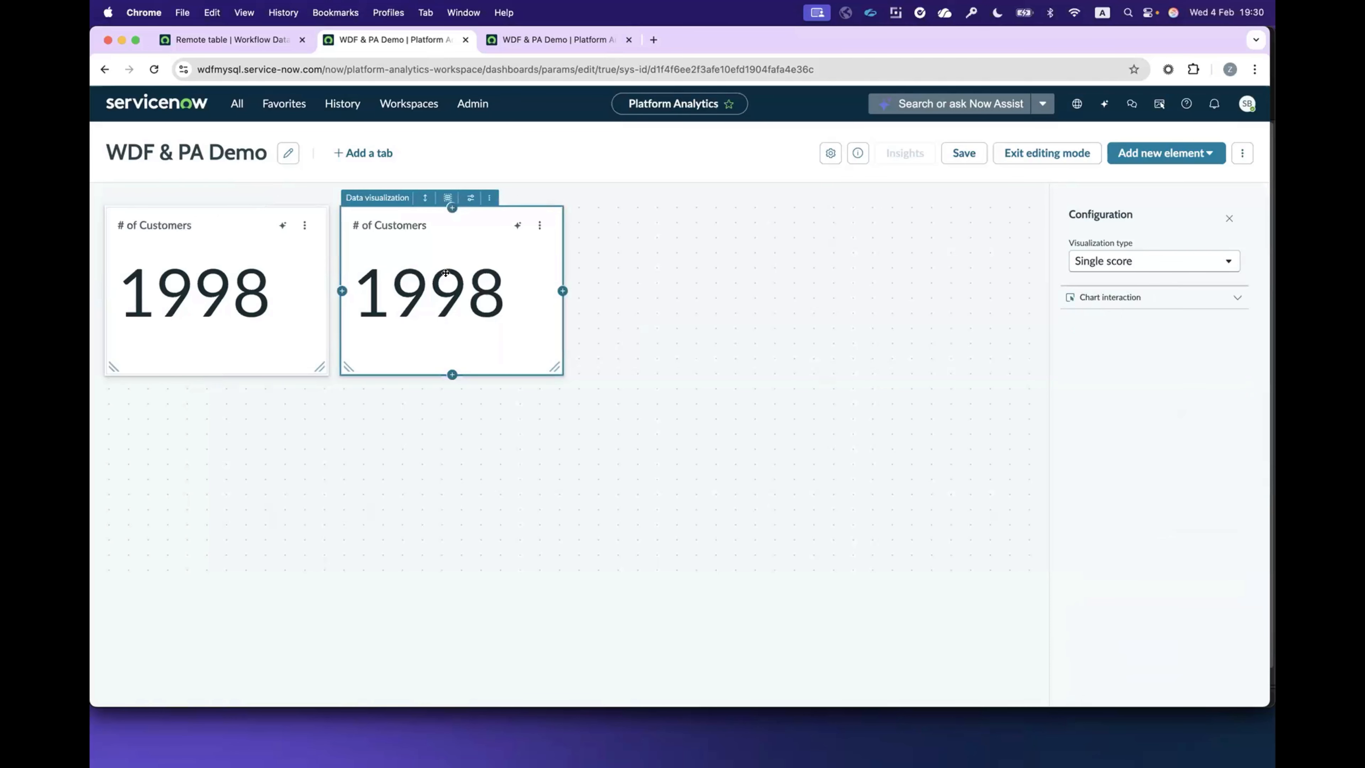
scroll(1106, 516, "down", 8)
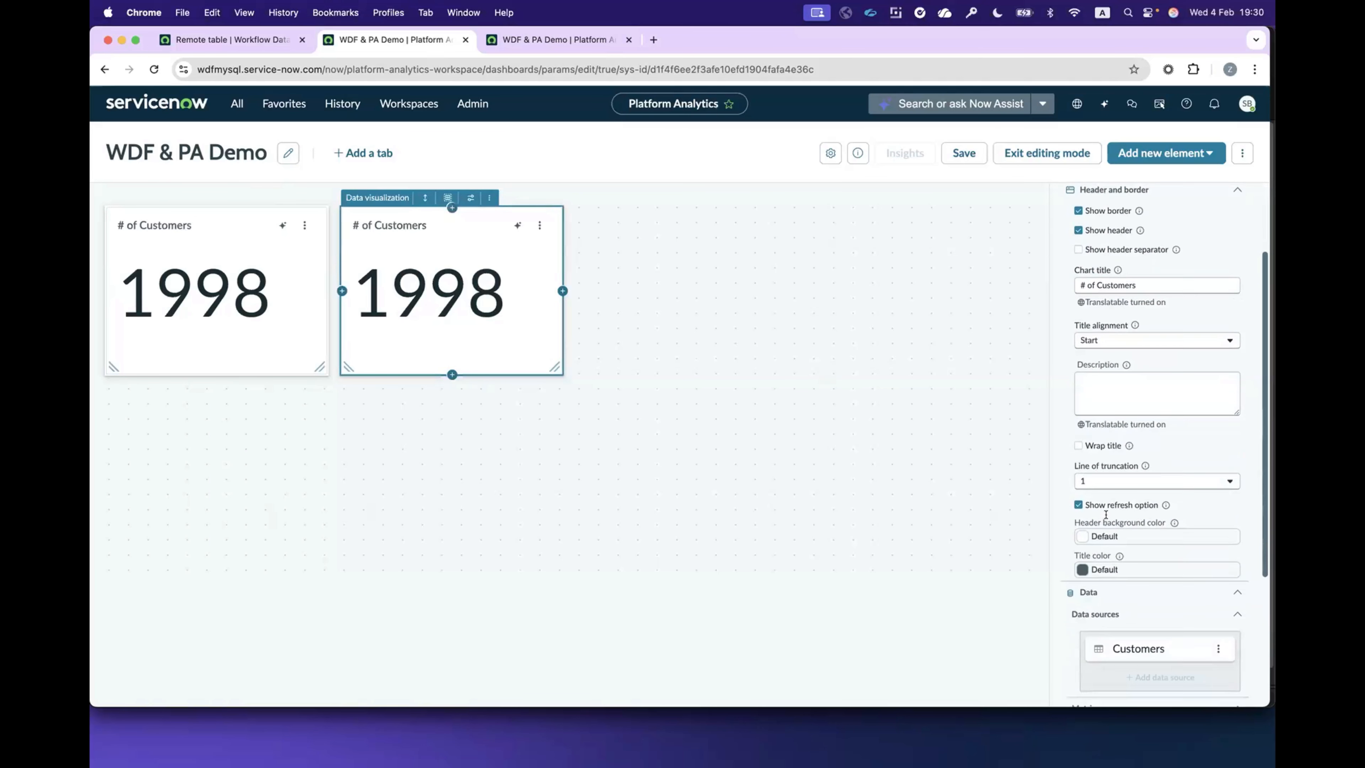
left_click(1105, 516)
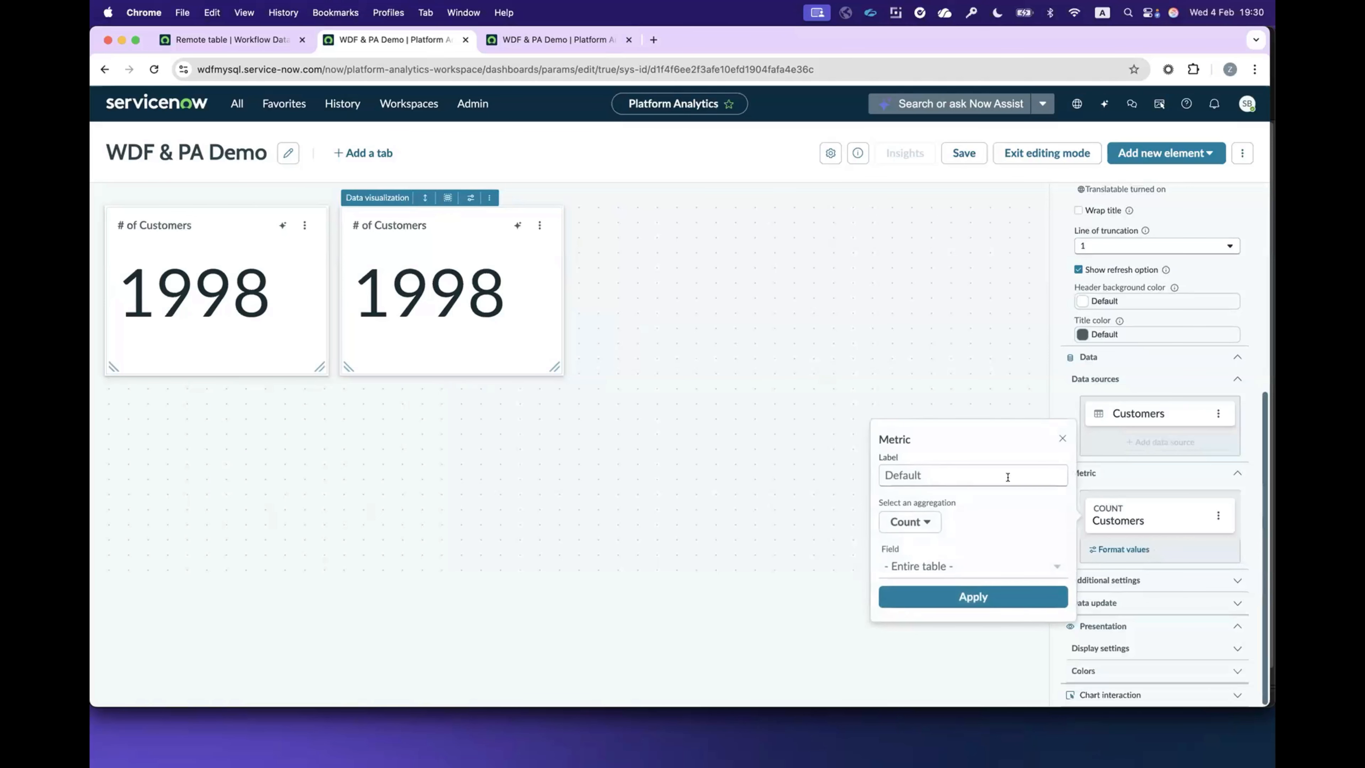
left_click(911, 520)
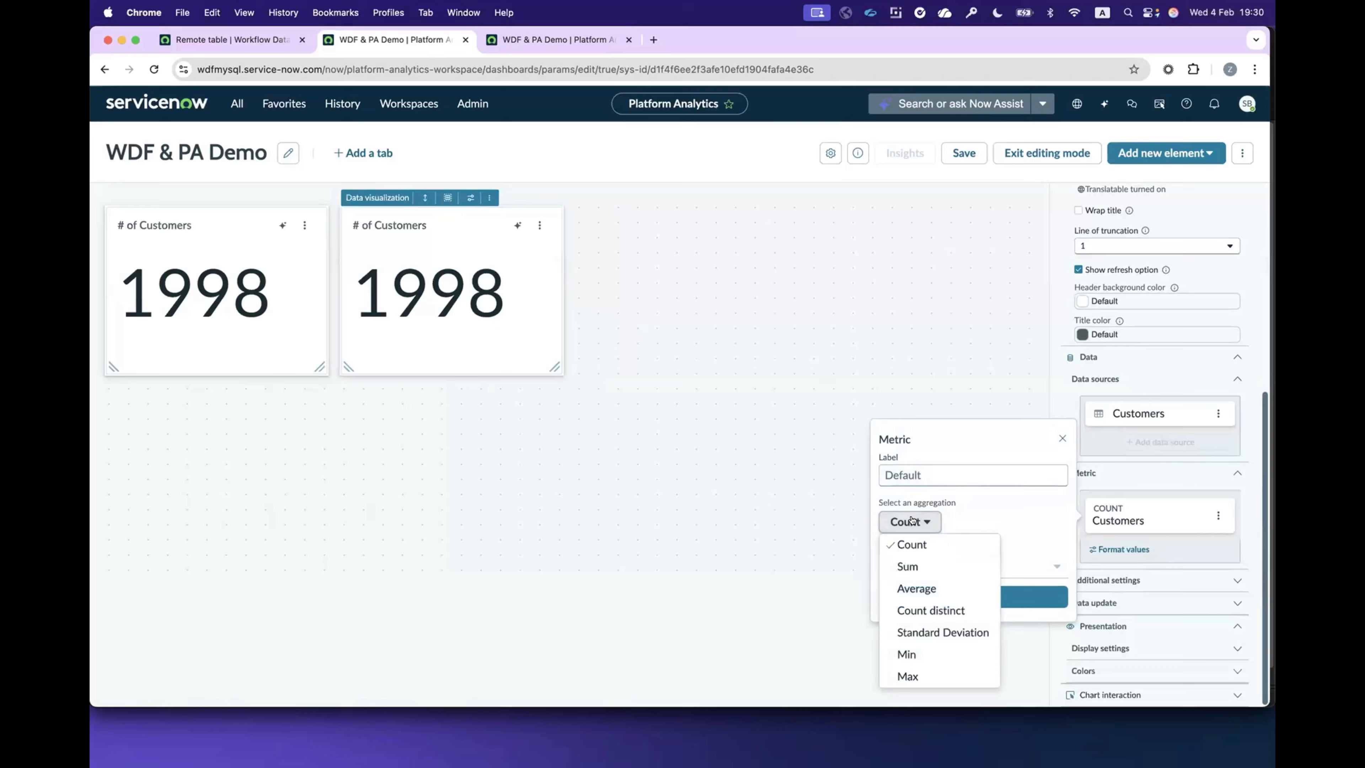
left_click(917, 565)
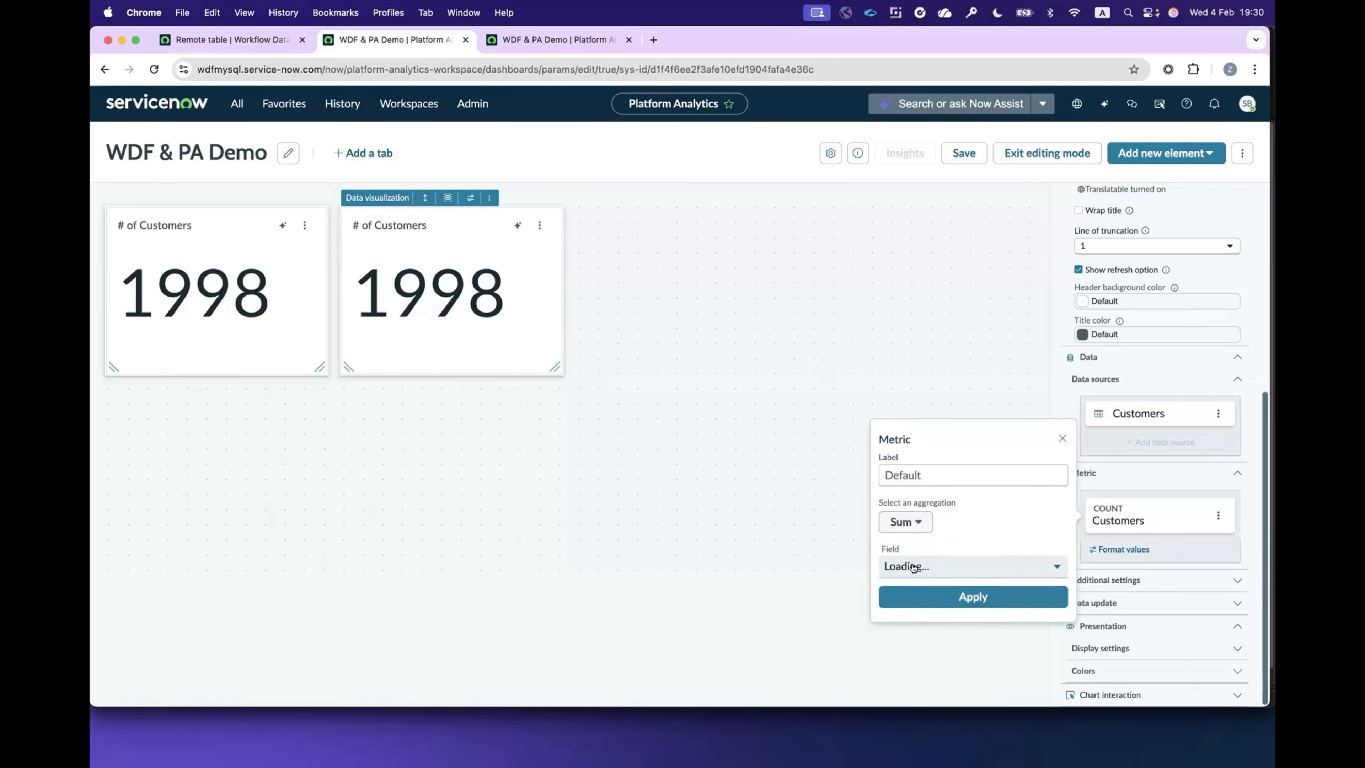
left_click(934, 589)
Step: Set the duplicated single score's chart title to "Lifetime Value"
scroll(1154, 392, "up", 6)
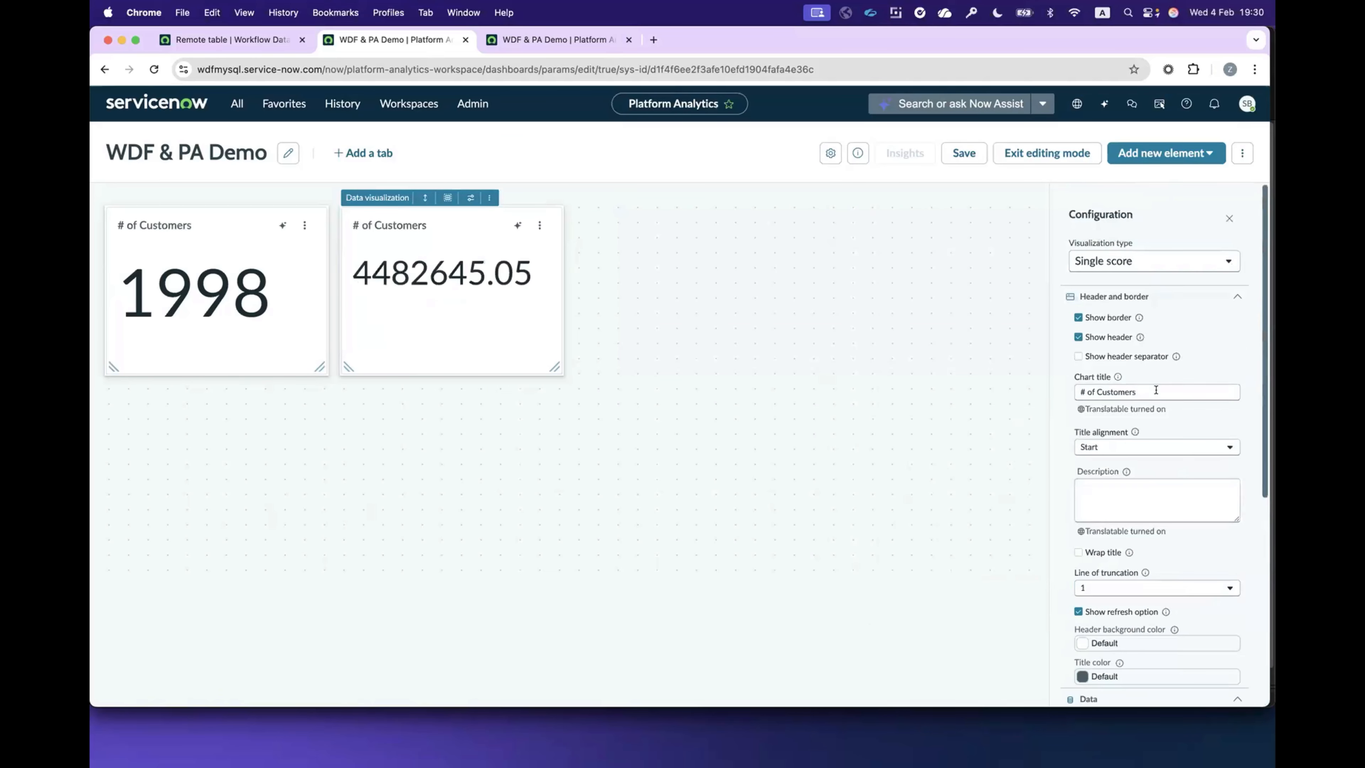
triple_click(1134, 392)
type("Lifetime Value")
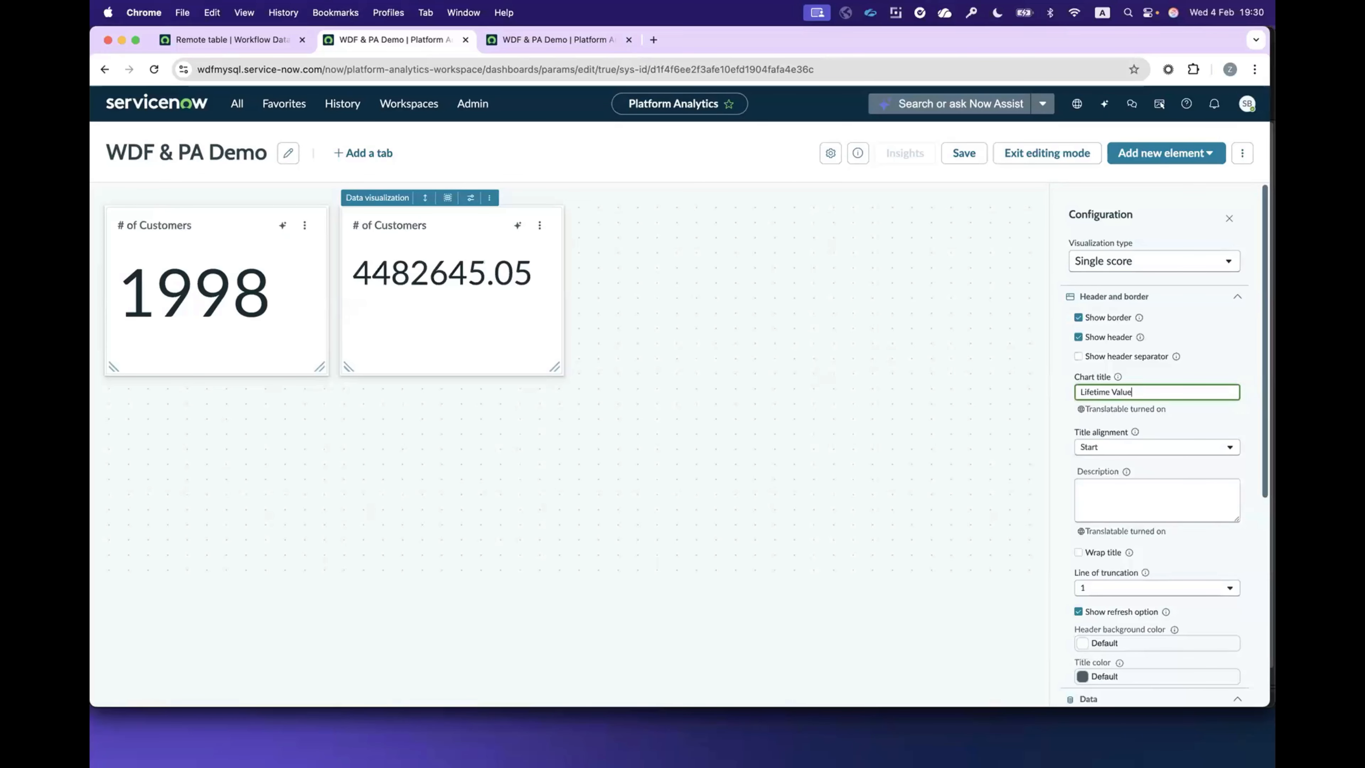
key("Tab")
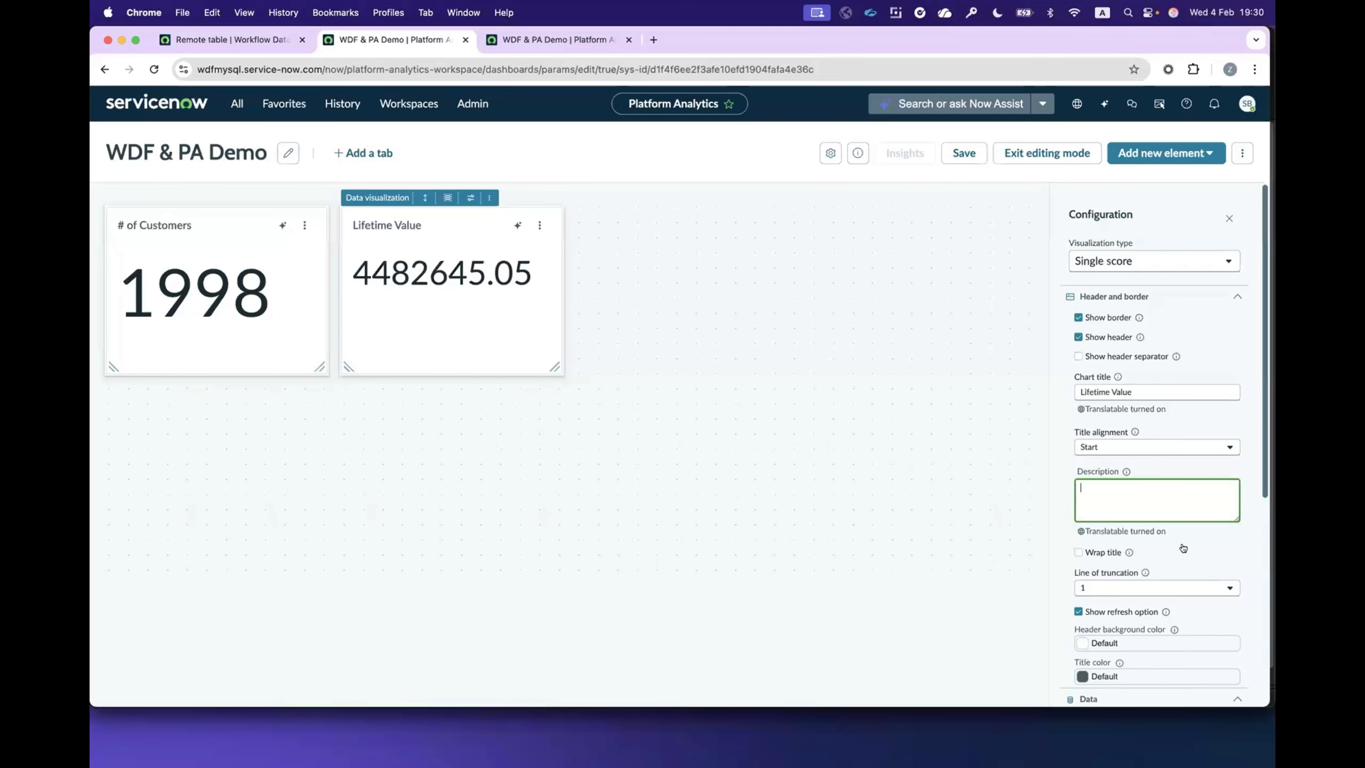
Step: Turn on custom formatting with abbreviation for the Lifetime value metric and save the formatting
scroll(1183, 548, "down", 6)
left_click(1122, 548)
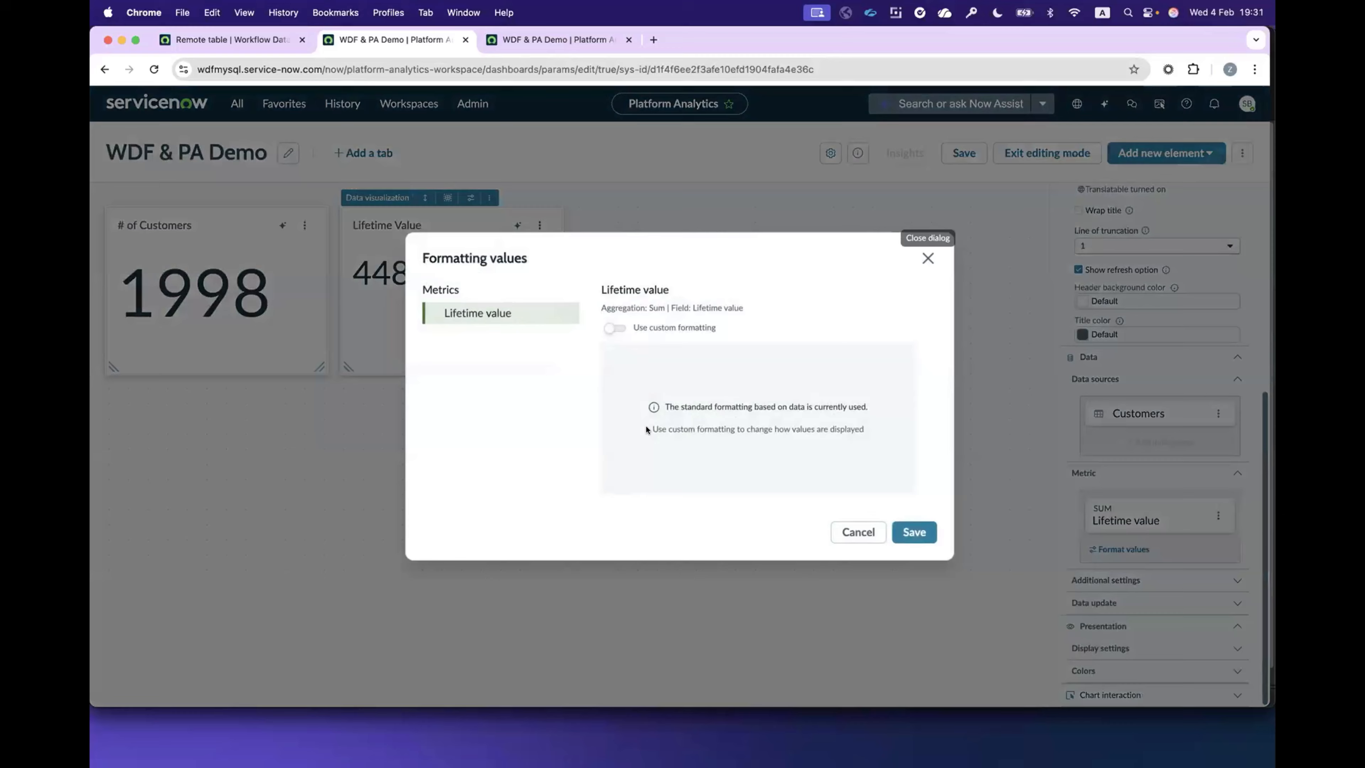
left_click(620, 331)
left_click(617, 446)
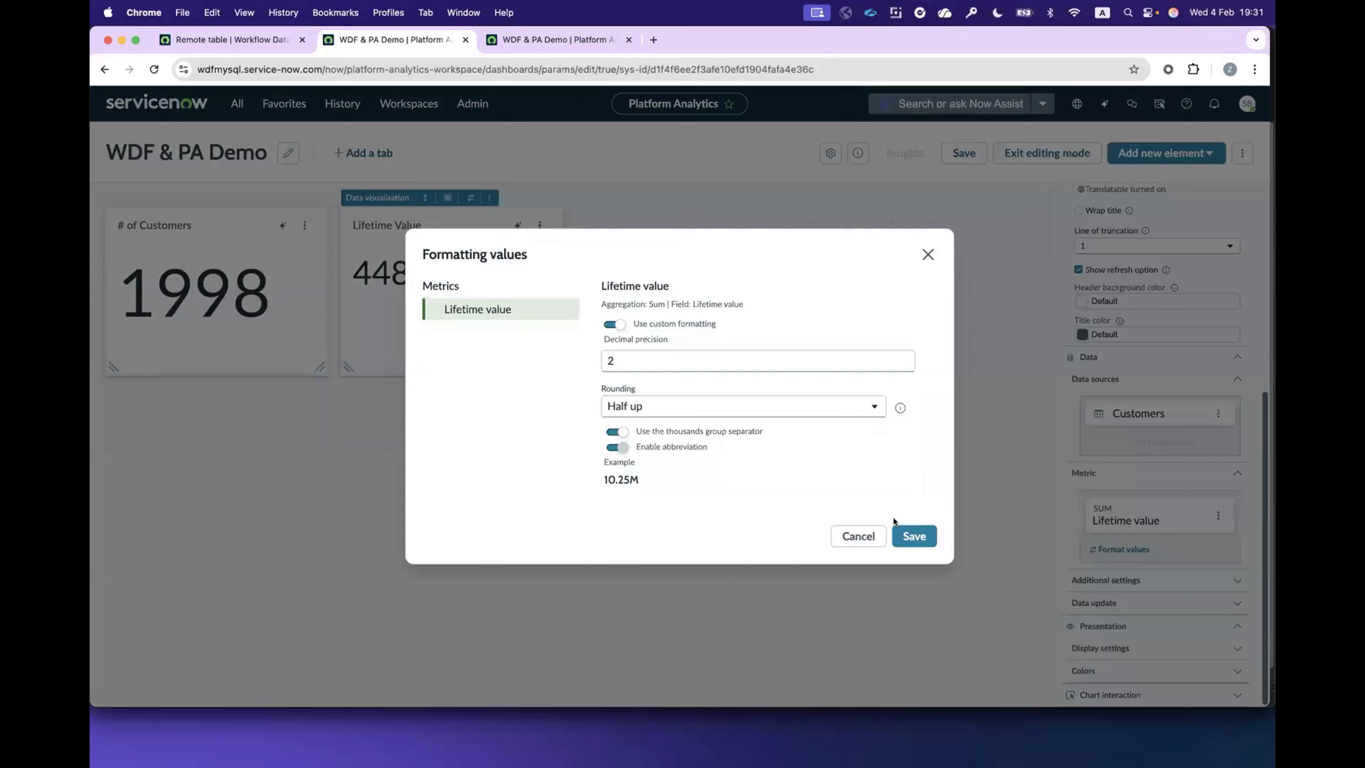
left_click(912, 532)
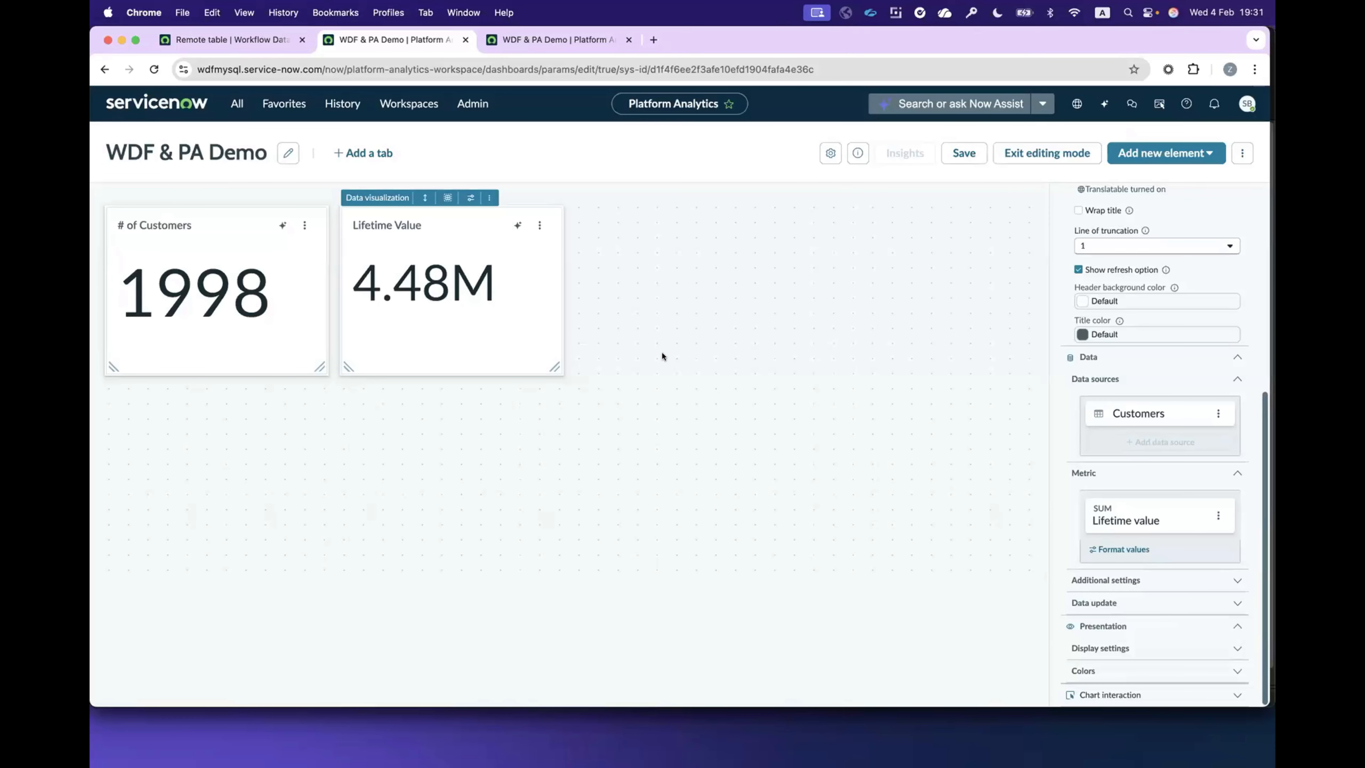
Step: Add a new data visualization to the dashboard and set its visualization type to Semi donut
scroll(1069, 420, "up", 3)
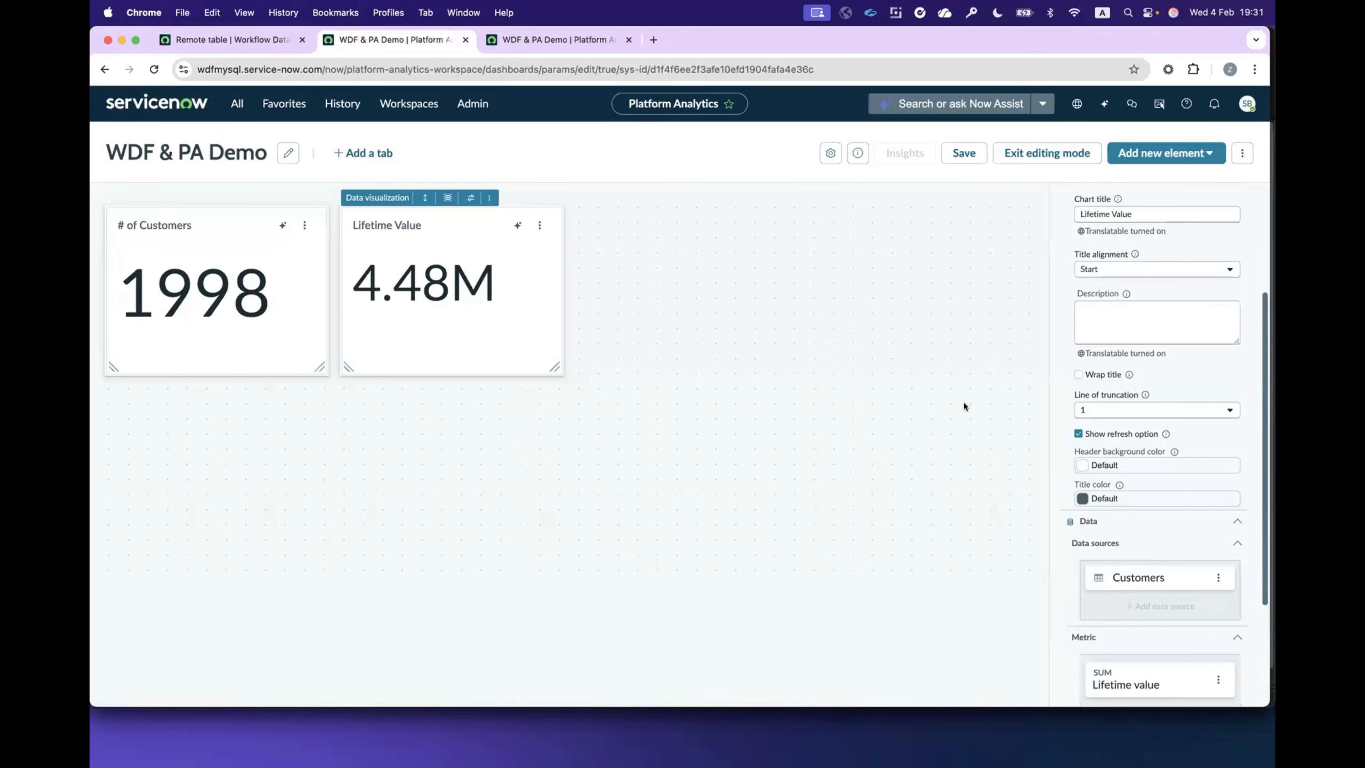
left_click(1112, 156)
left_click(1145, 235)
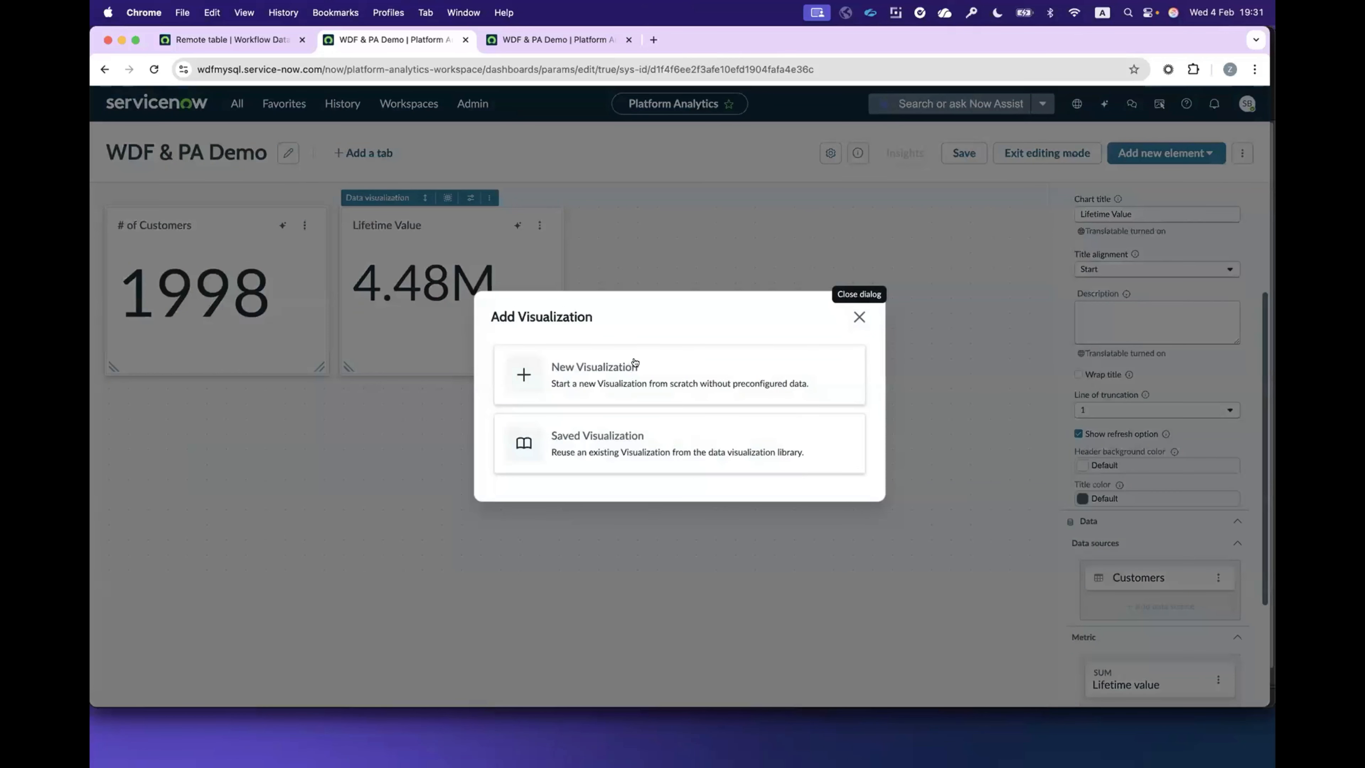
left_click(846, 376)
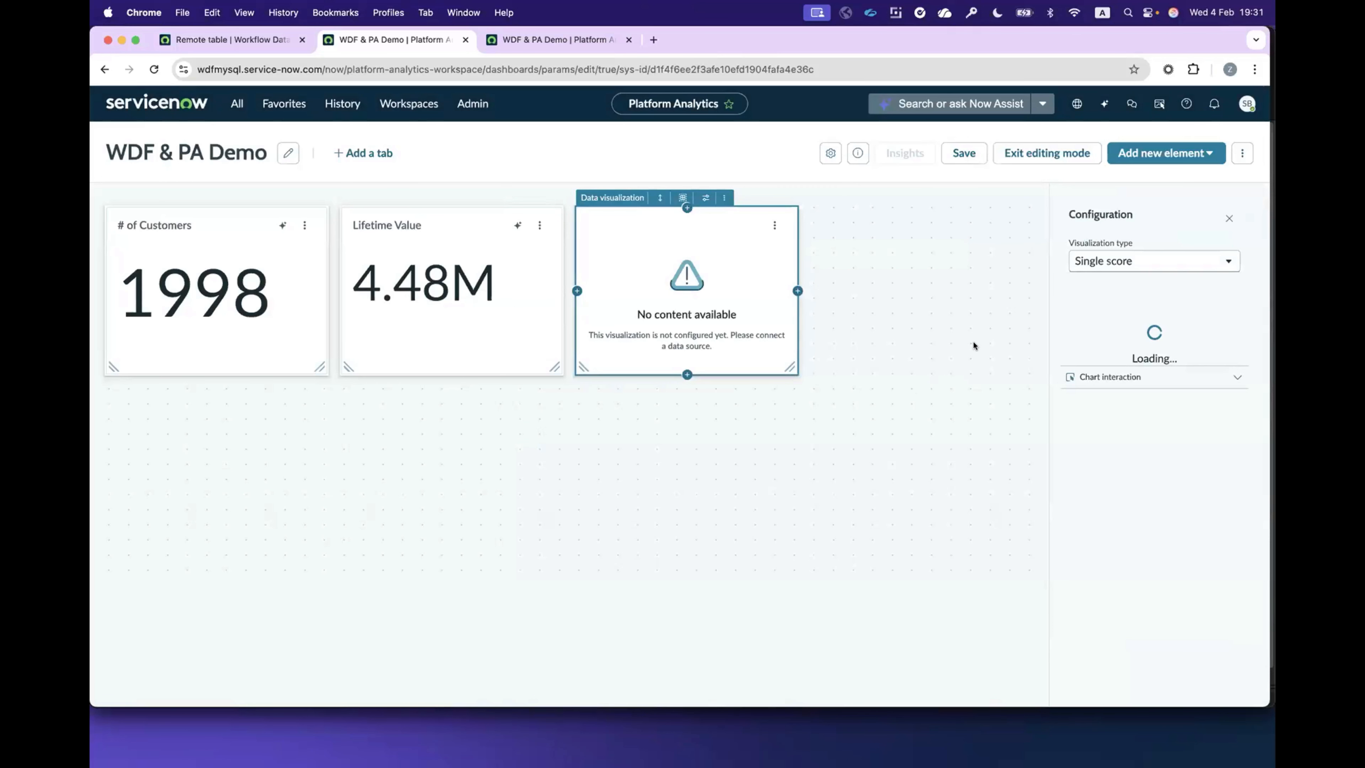
left_click(1140, 263)
type("semi")
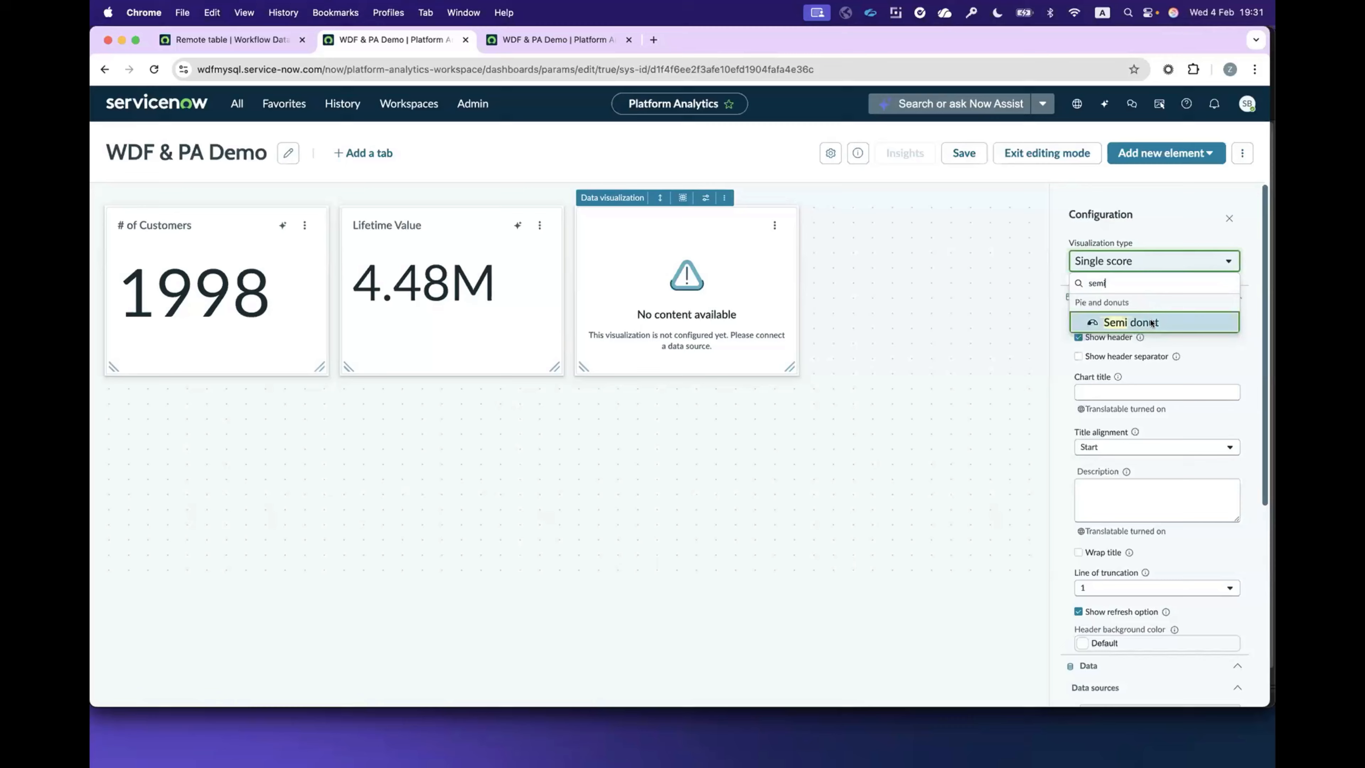
left_click(1151, 323)
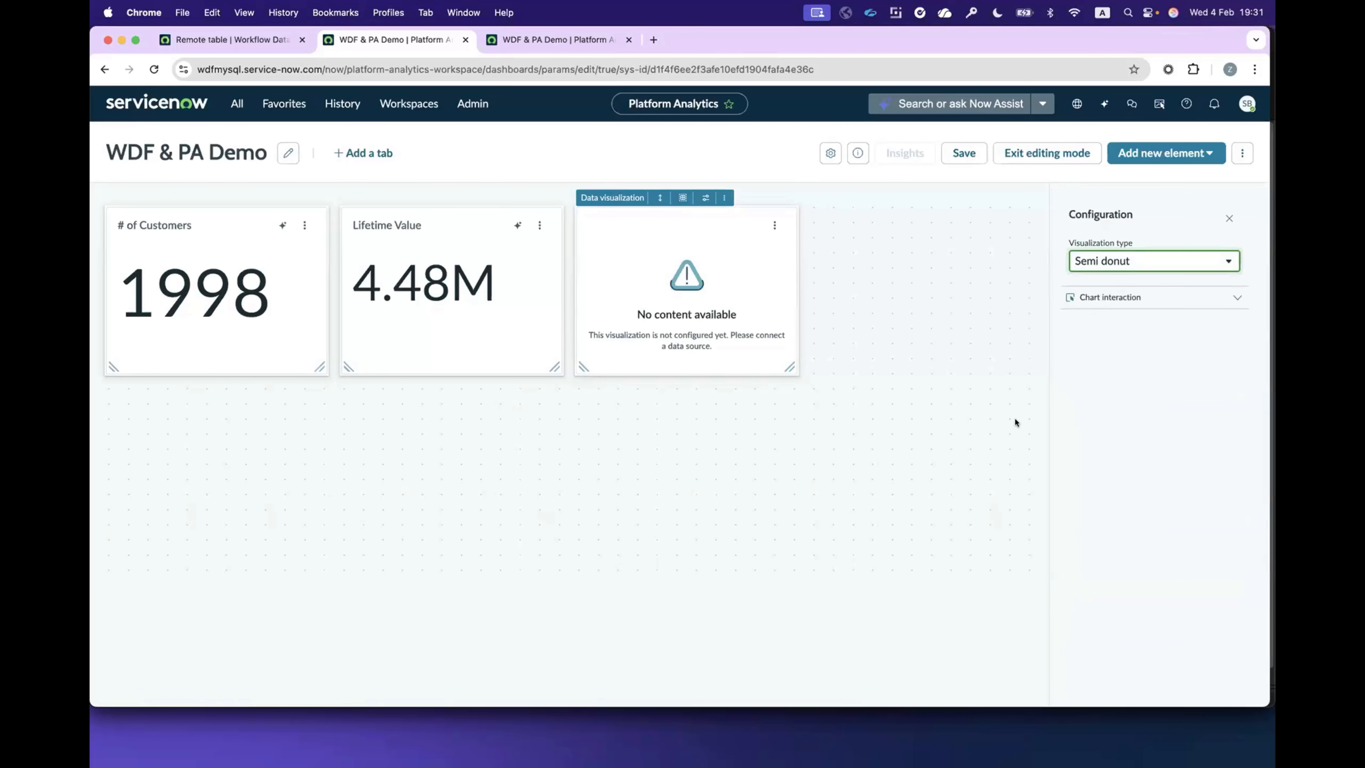
Step: Add the Customers [df_customers] source to the semi donut with the "Customers pre Sep-25" predefined condition
scroll(1155, 419, "down", 10)
left_click(1120, 278)
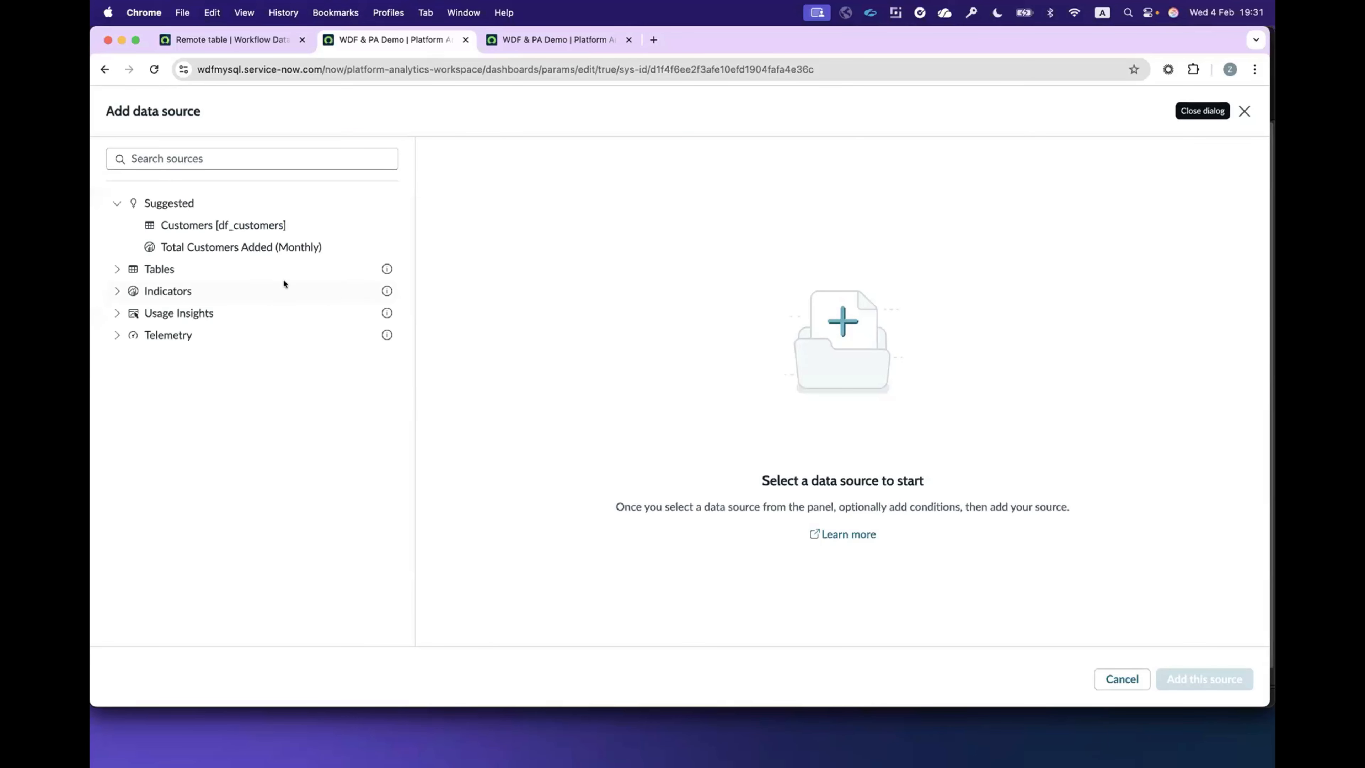
left_click(196, 224)
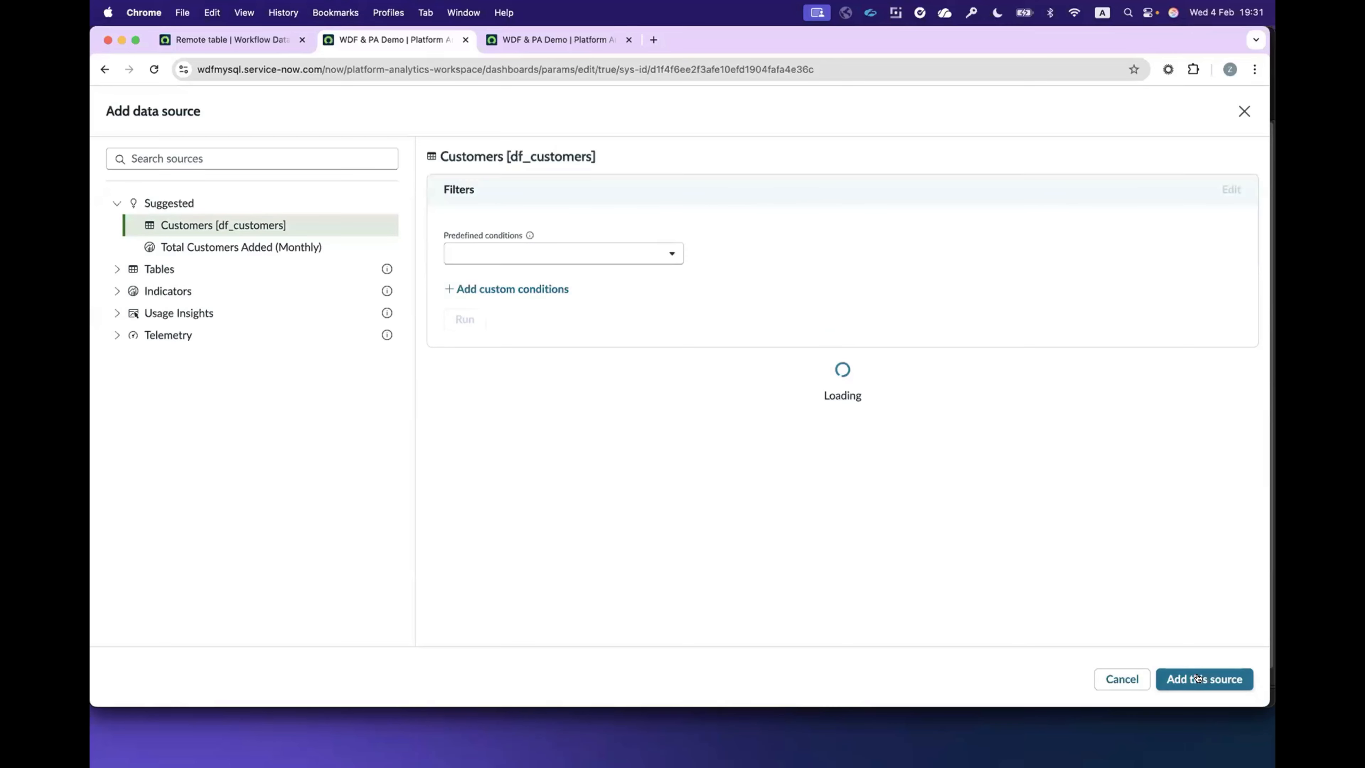
left_click(525, 258)
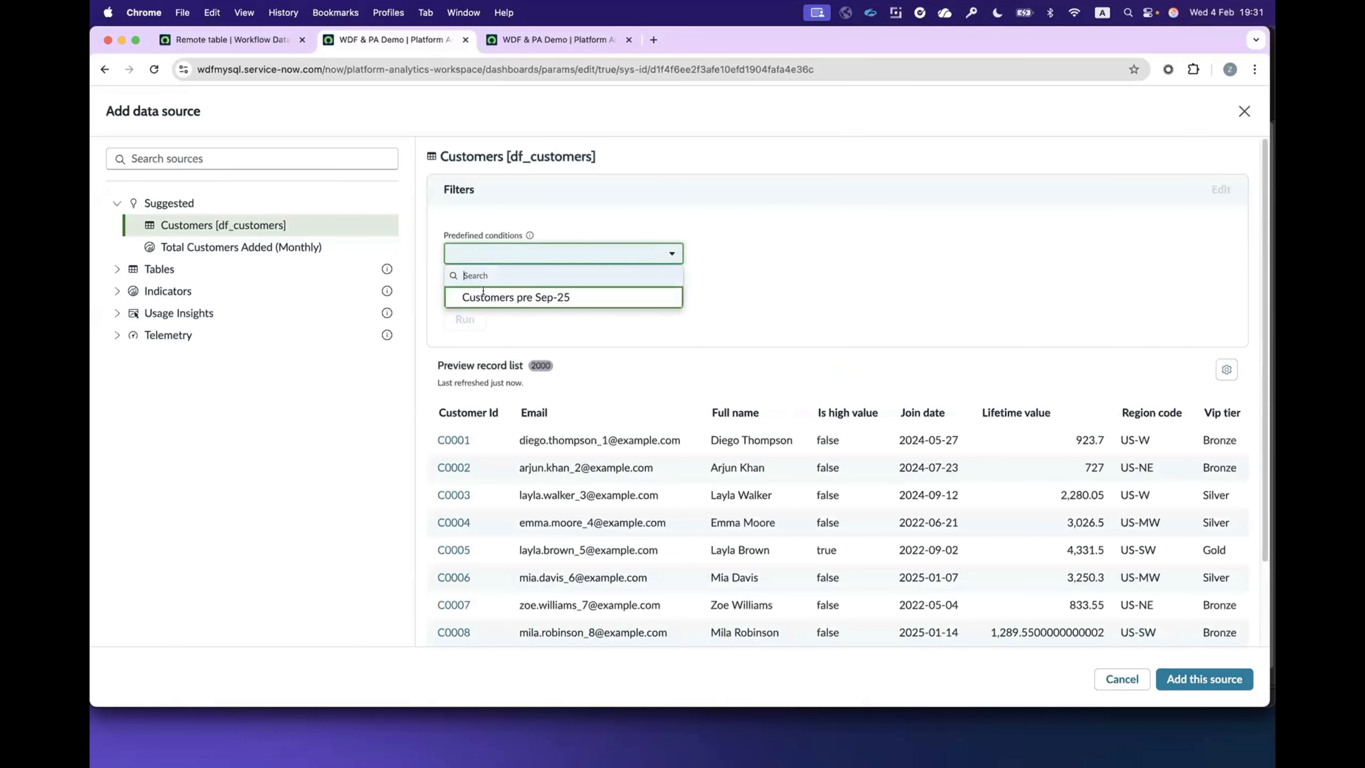
left_click(527, 296)
left_click(1201, 680)
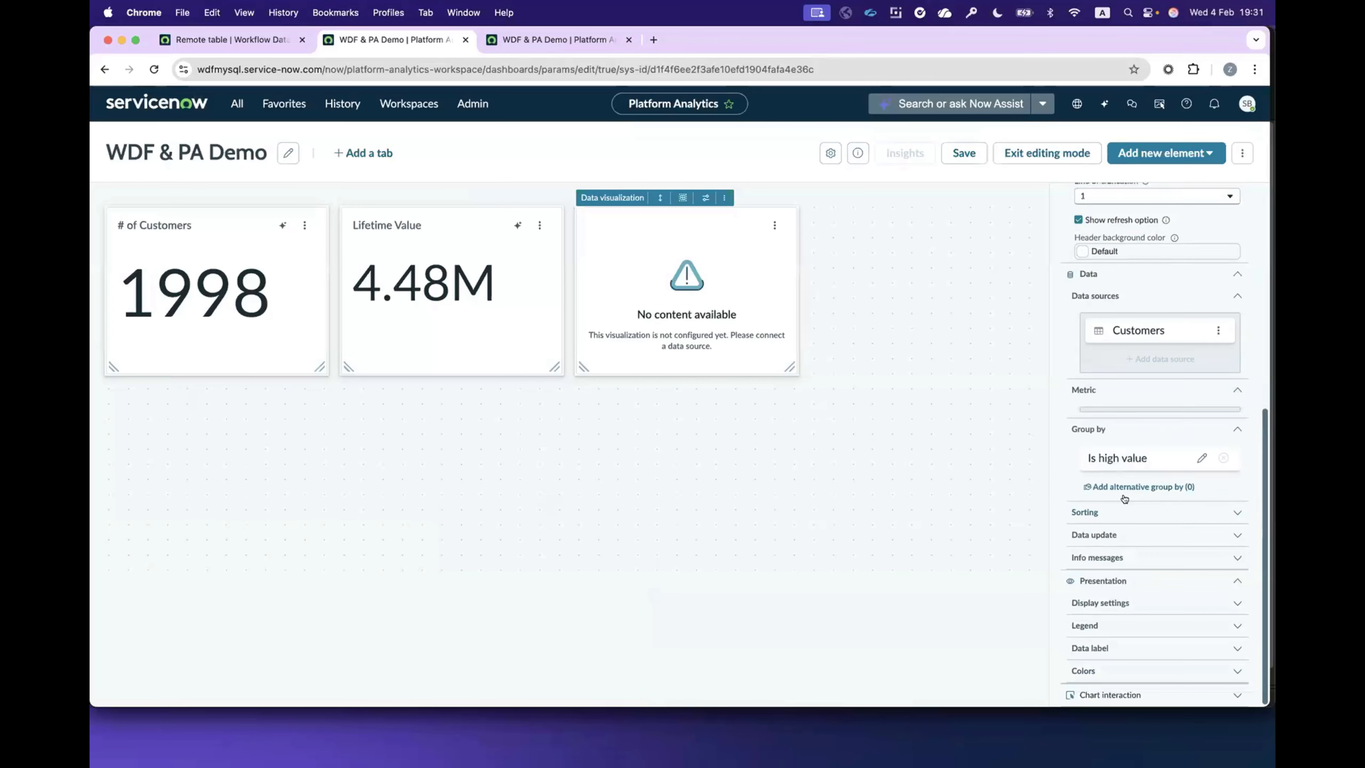
Step: Group the semi donut by the Vip tier field
scroll(1106, 494, "down", 1)
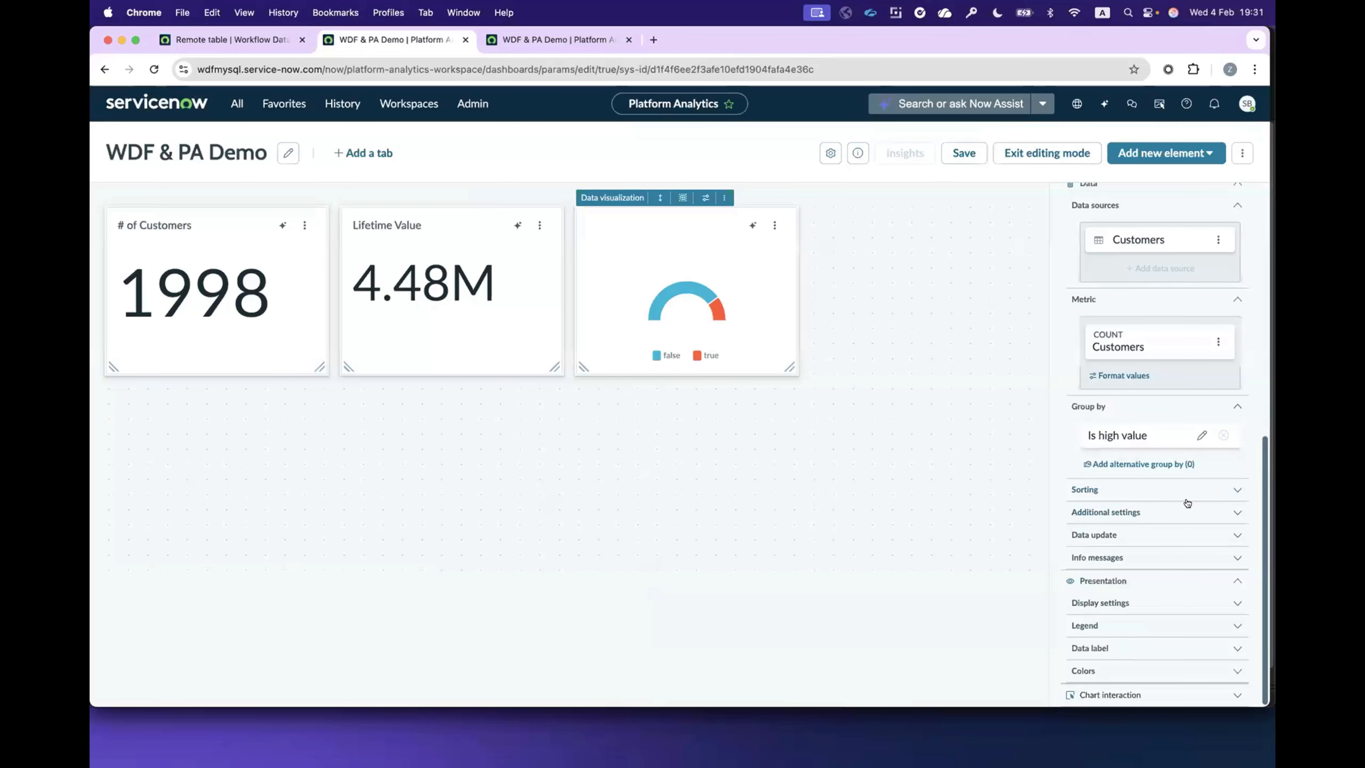
left_click(1131, 439)
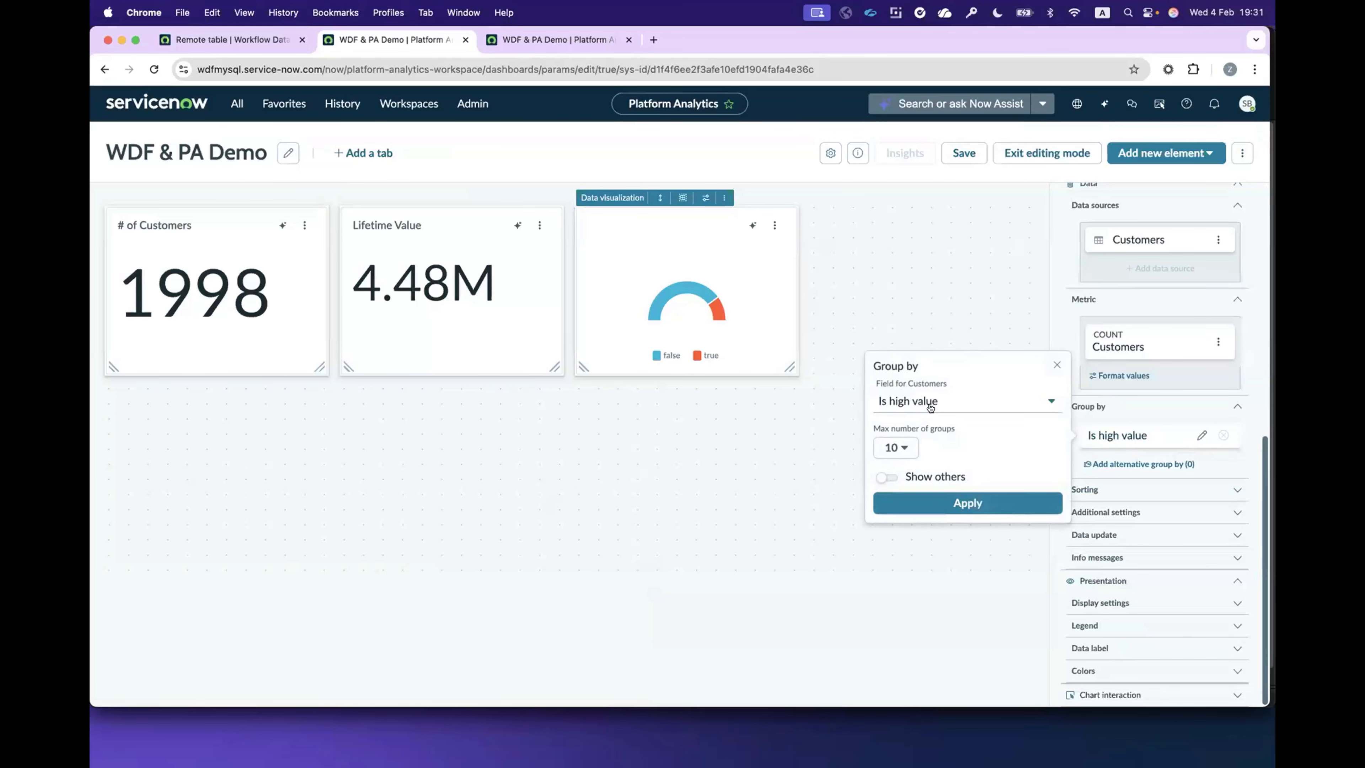
left_click(920, 402)
left_click(908, 519)
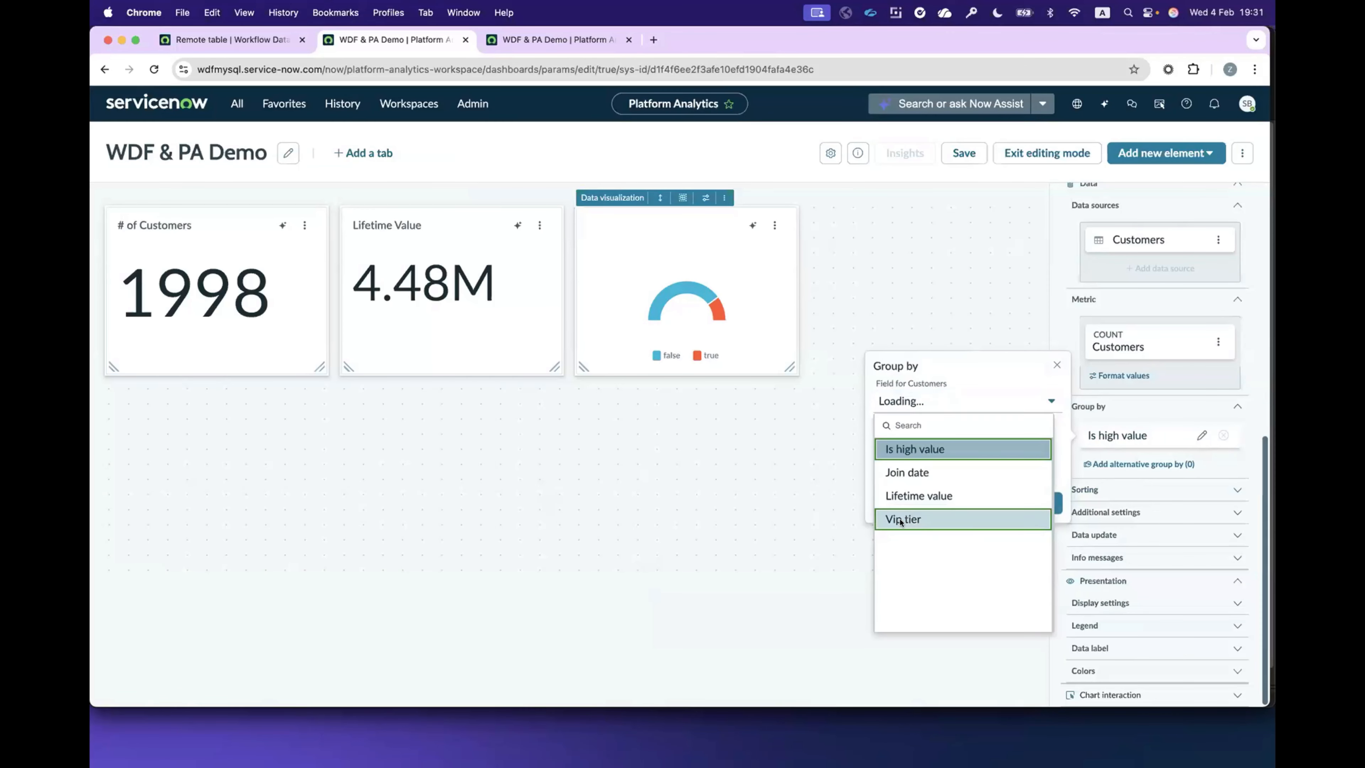
left_click(967, 504)
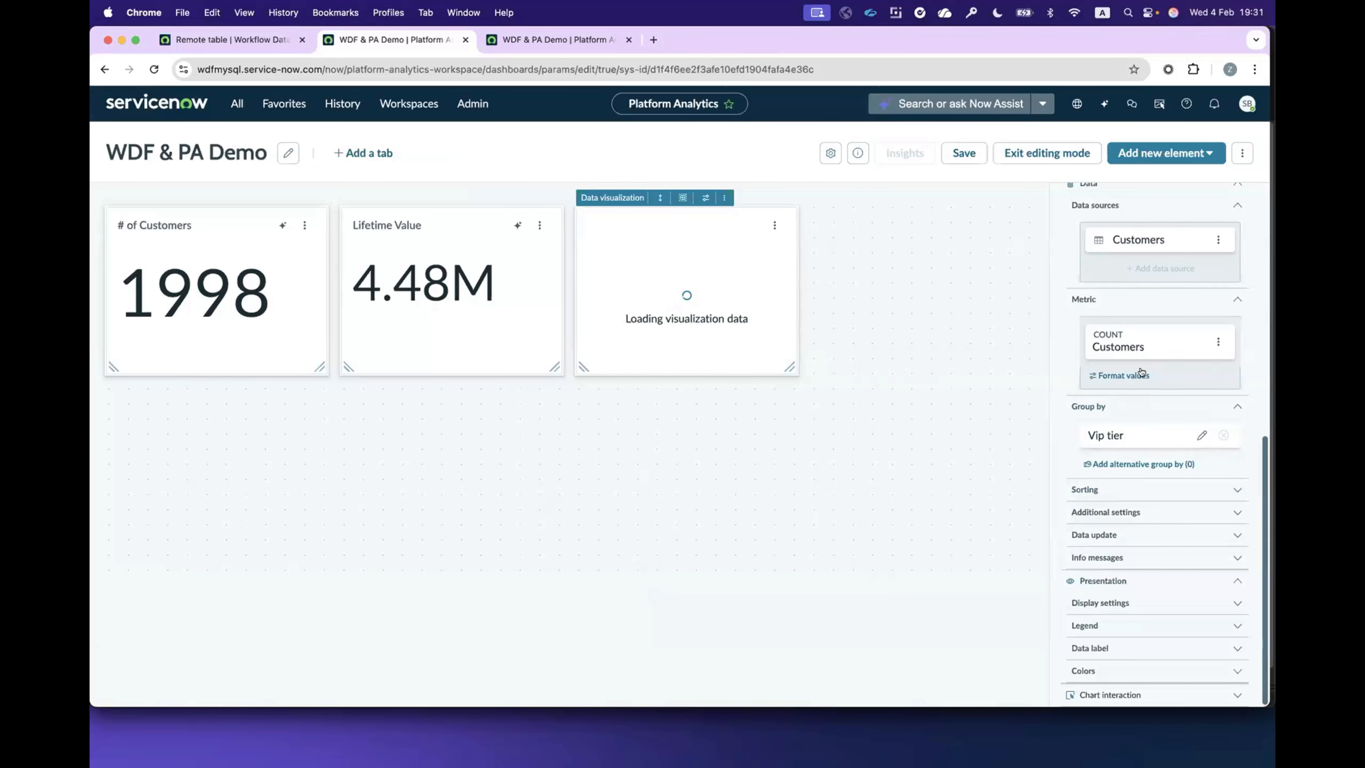
Step: Set the semi donut's chart title to "VIP Tier"
scroll(1090, 306, "up", 10)
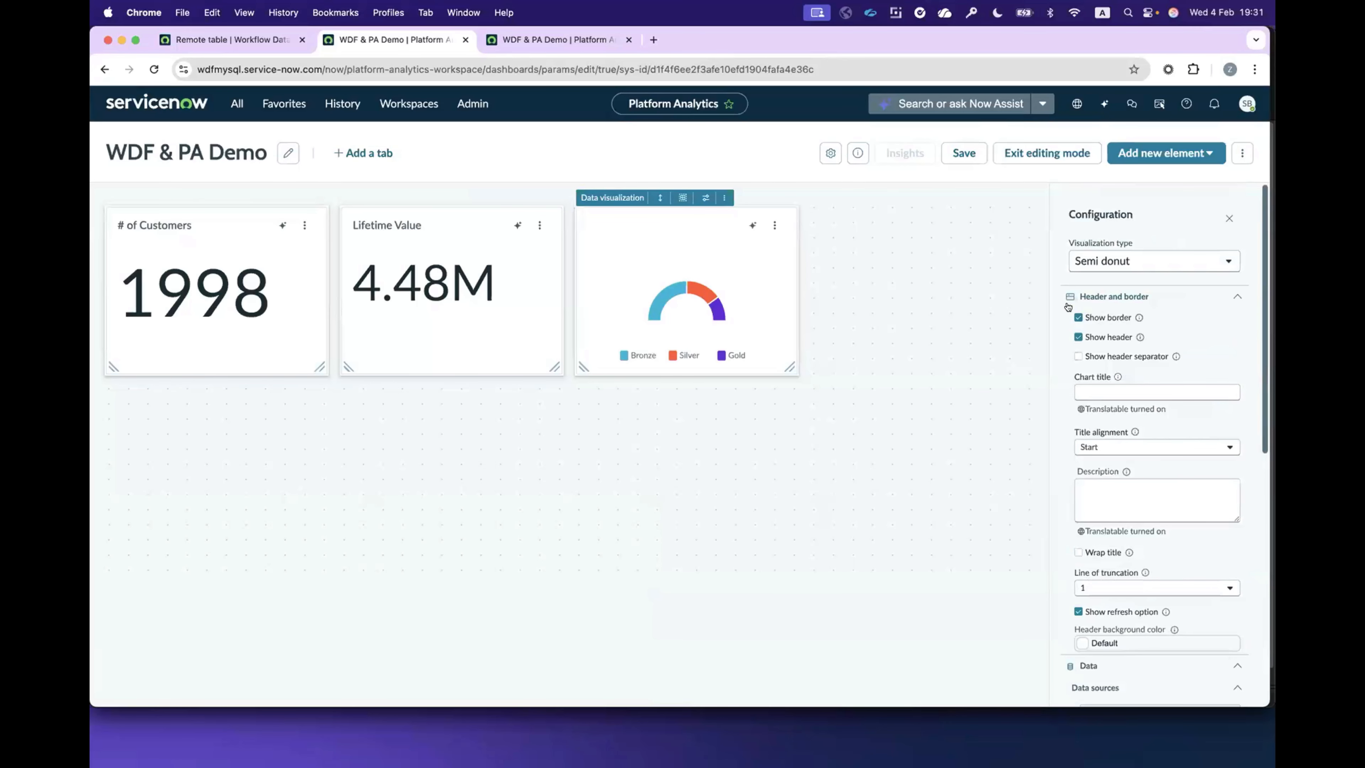
left_click(1081, 394)
type("VIP")
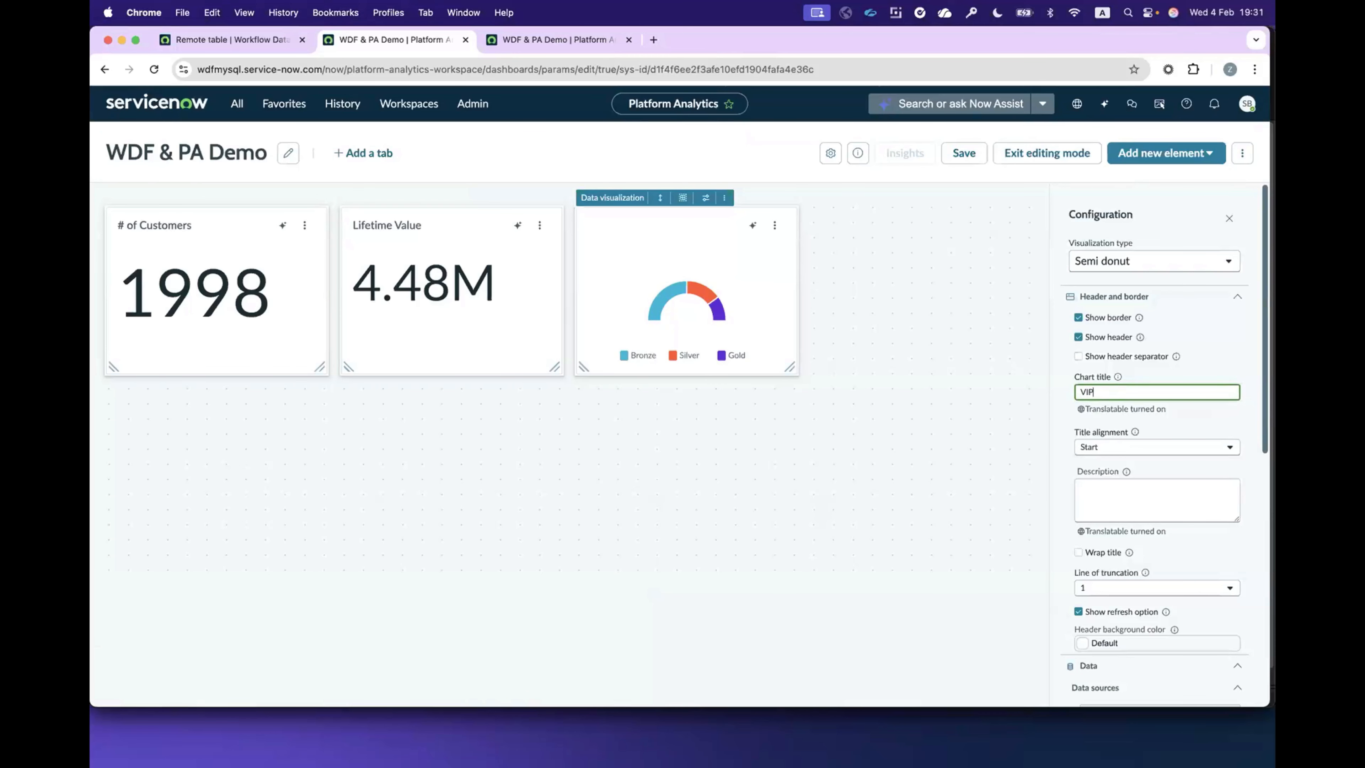
type(" Tier")
Step: Set the VIP Tier chart's interaction action to "Apply as filter"
scroll(1160, 545, "down", 10)
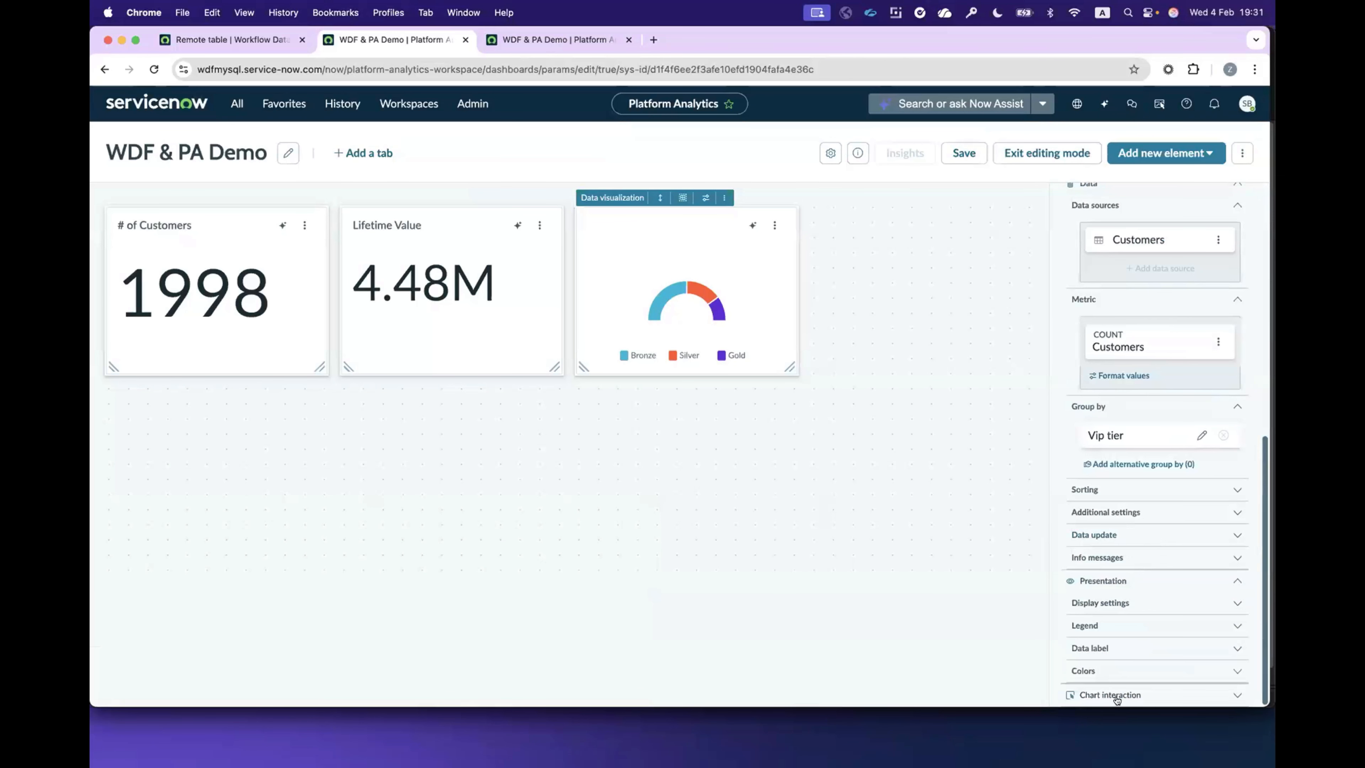
left_click(1117, 695)
scroll(1157, 652, "down", 2)
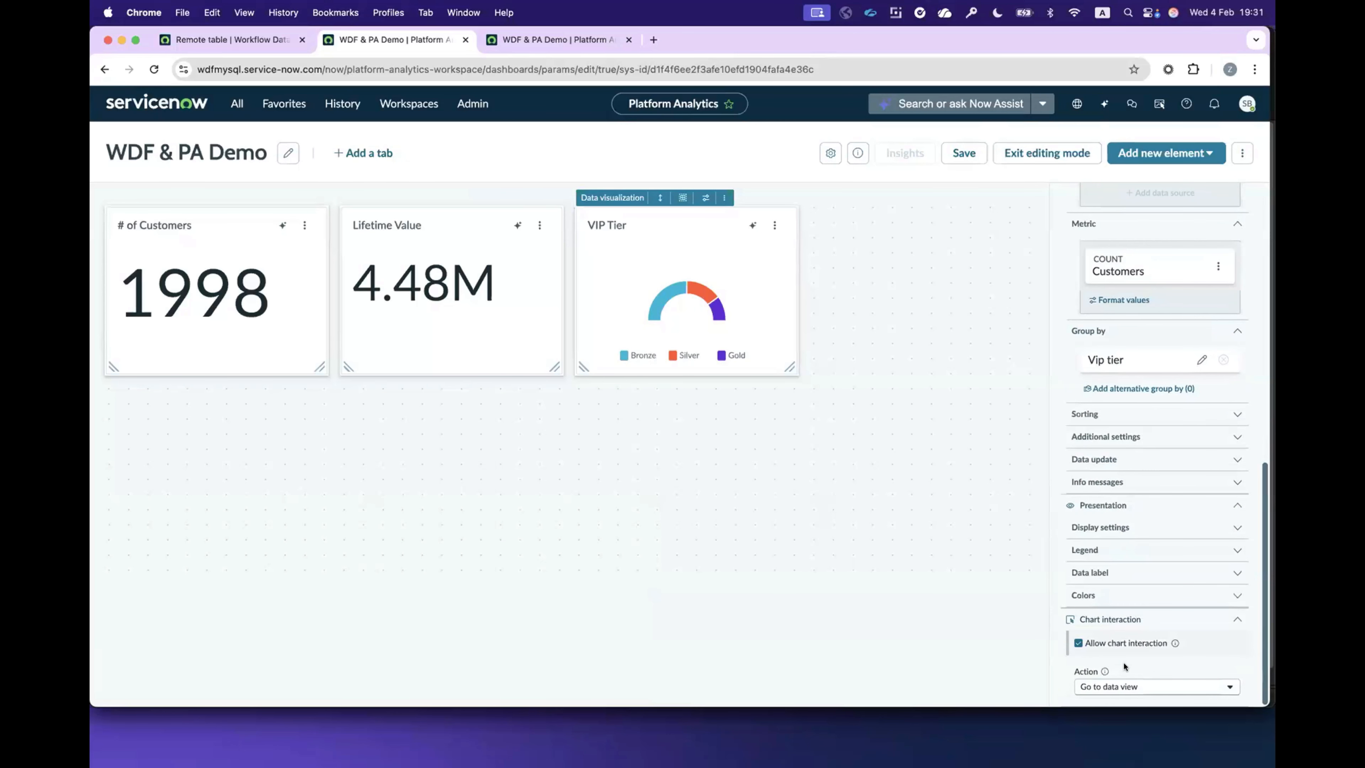
left_click(1119, 686)
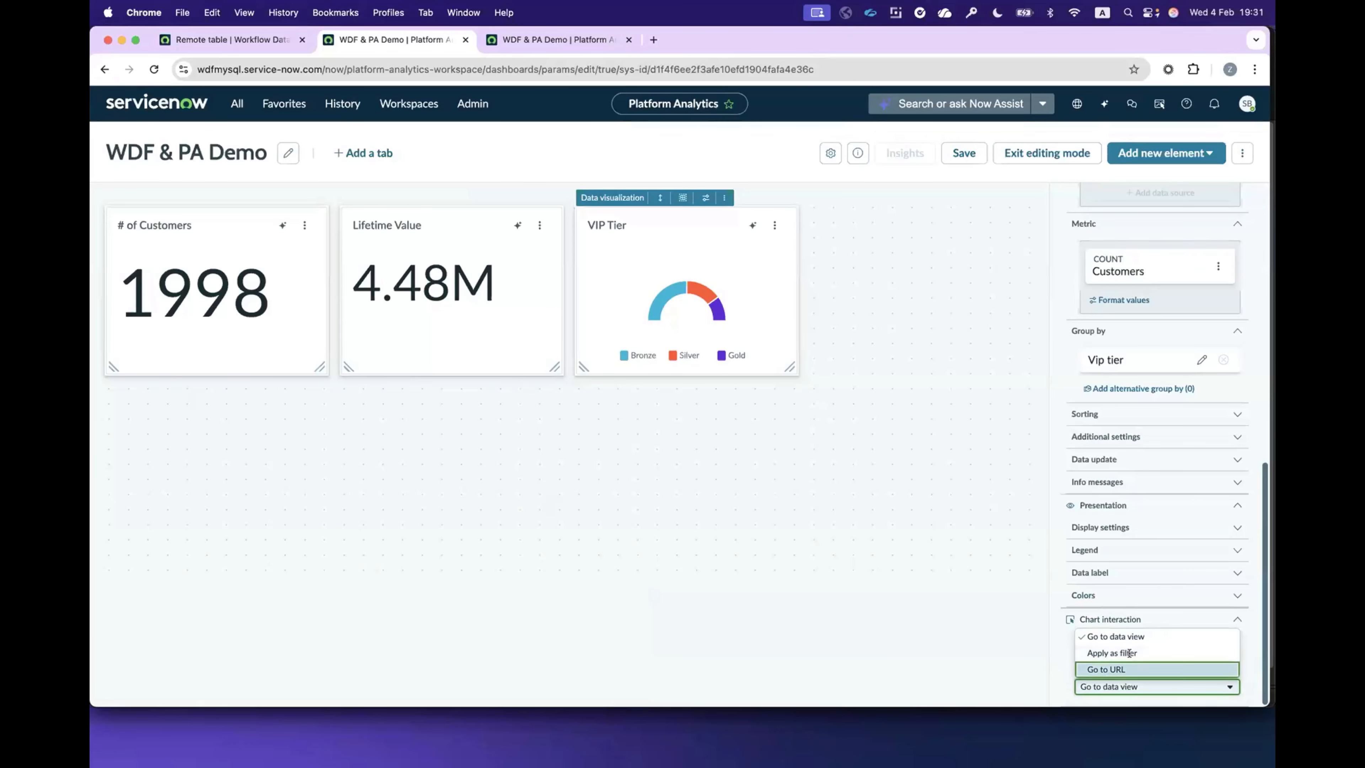
left_click(1128, 653)
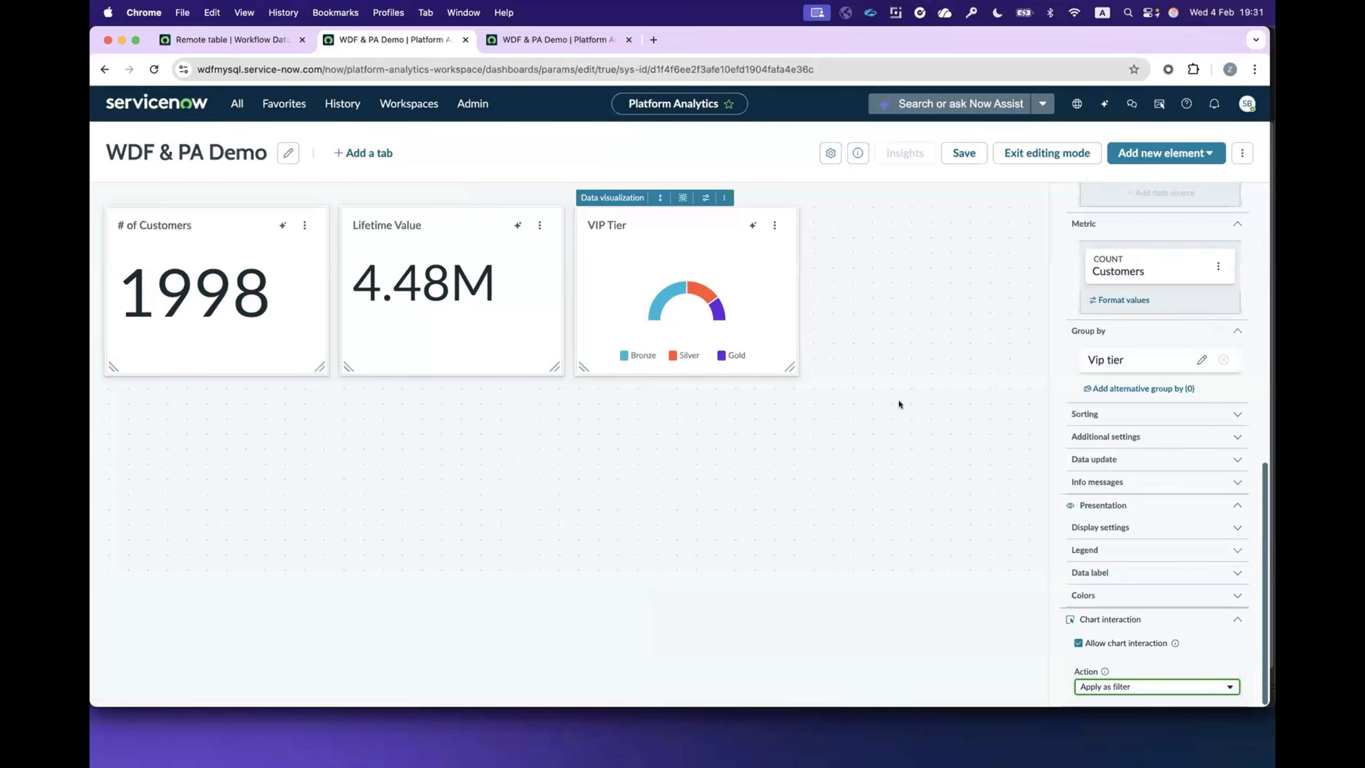
Step: Add a List element to the dashboard, sourced from Customers [df_customers] with the "Customers pre Sep-25" predefined condition
left_click(1163, 153)
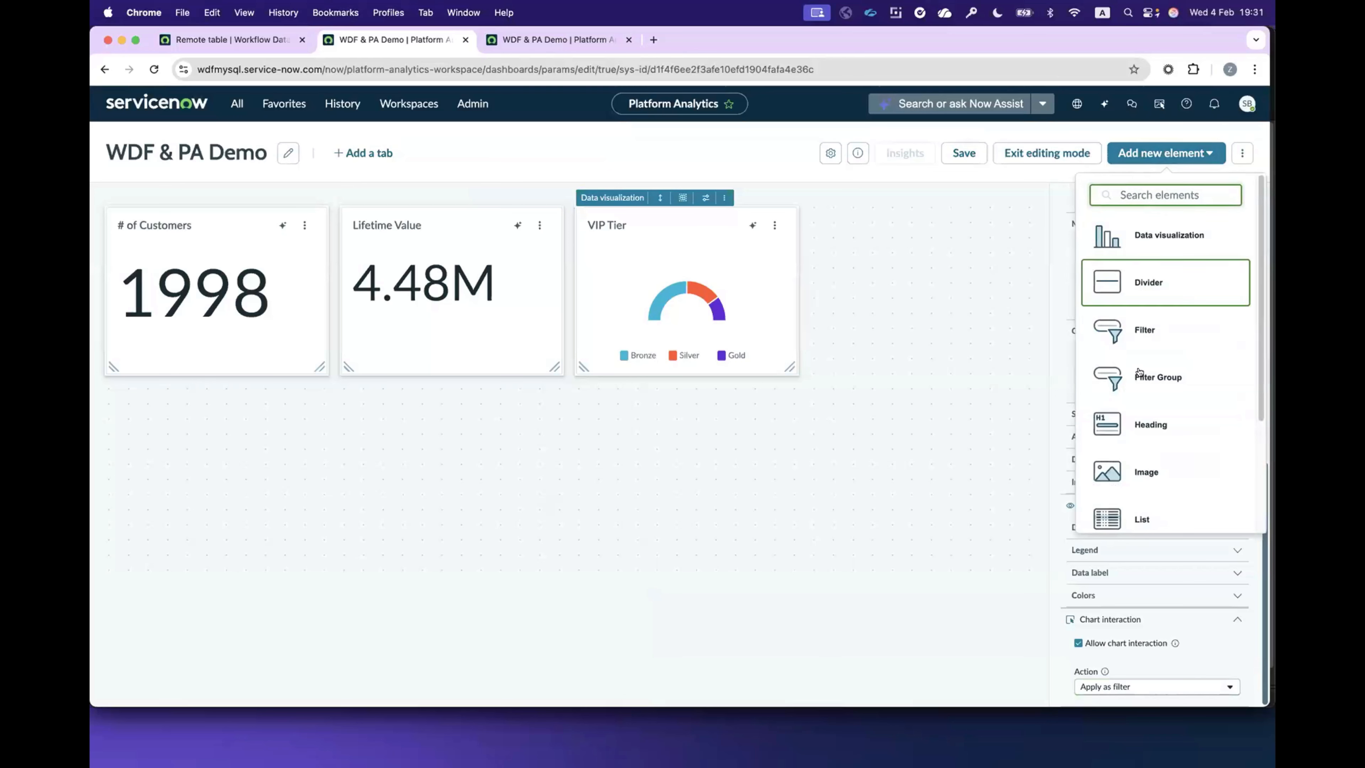
left_click(1140, 517)
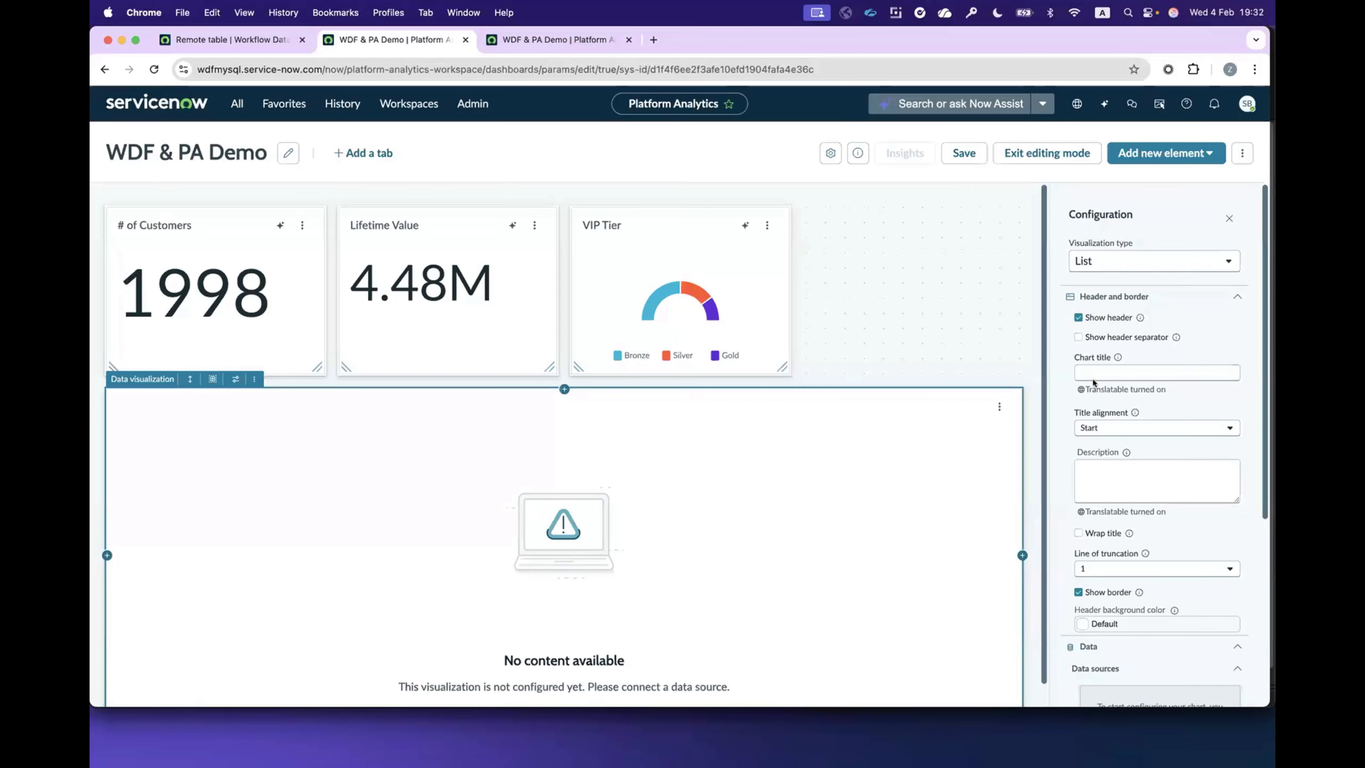
scroll(1155, 493, "down", 1)
left_click(1153, 471)
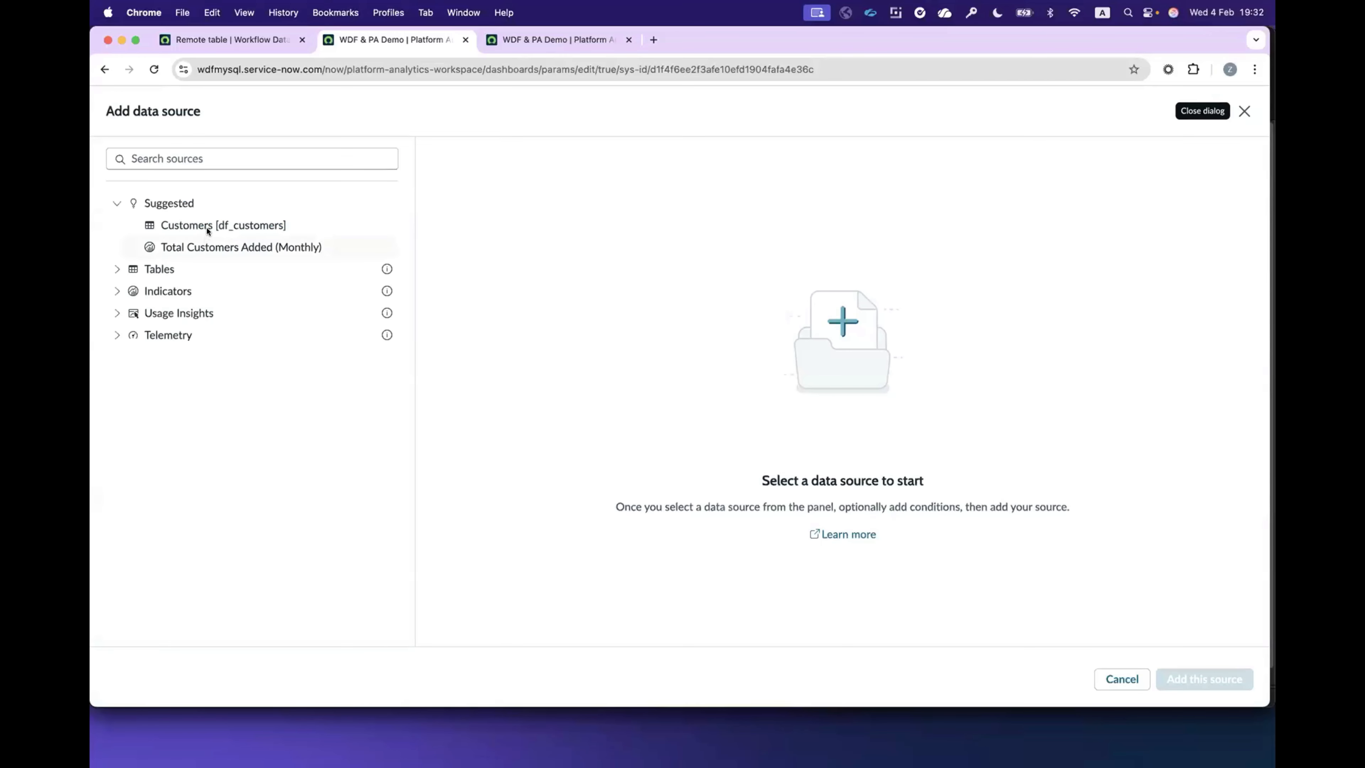
left_click(208, 226)
left_click(543, 261)
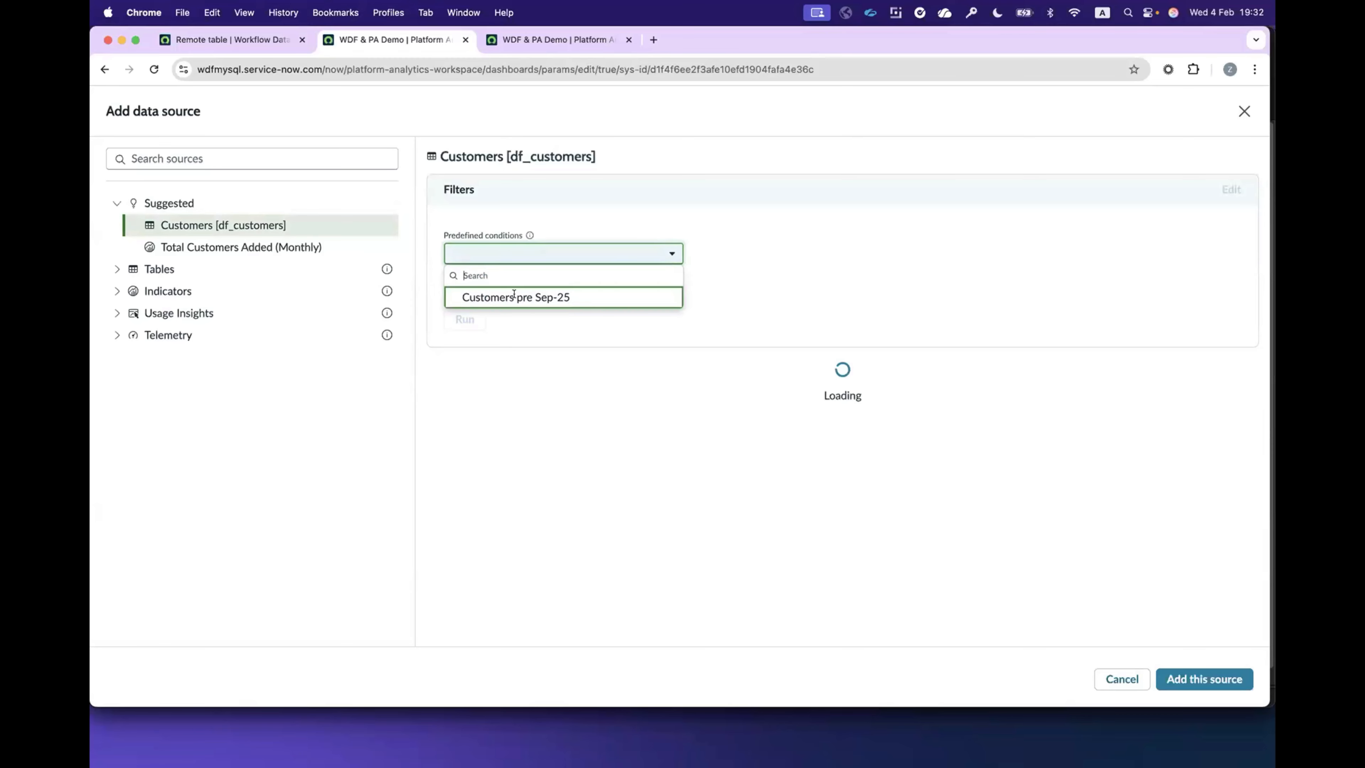
left_click(517, 296)
left_click(1204, 679)
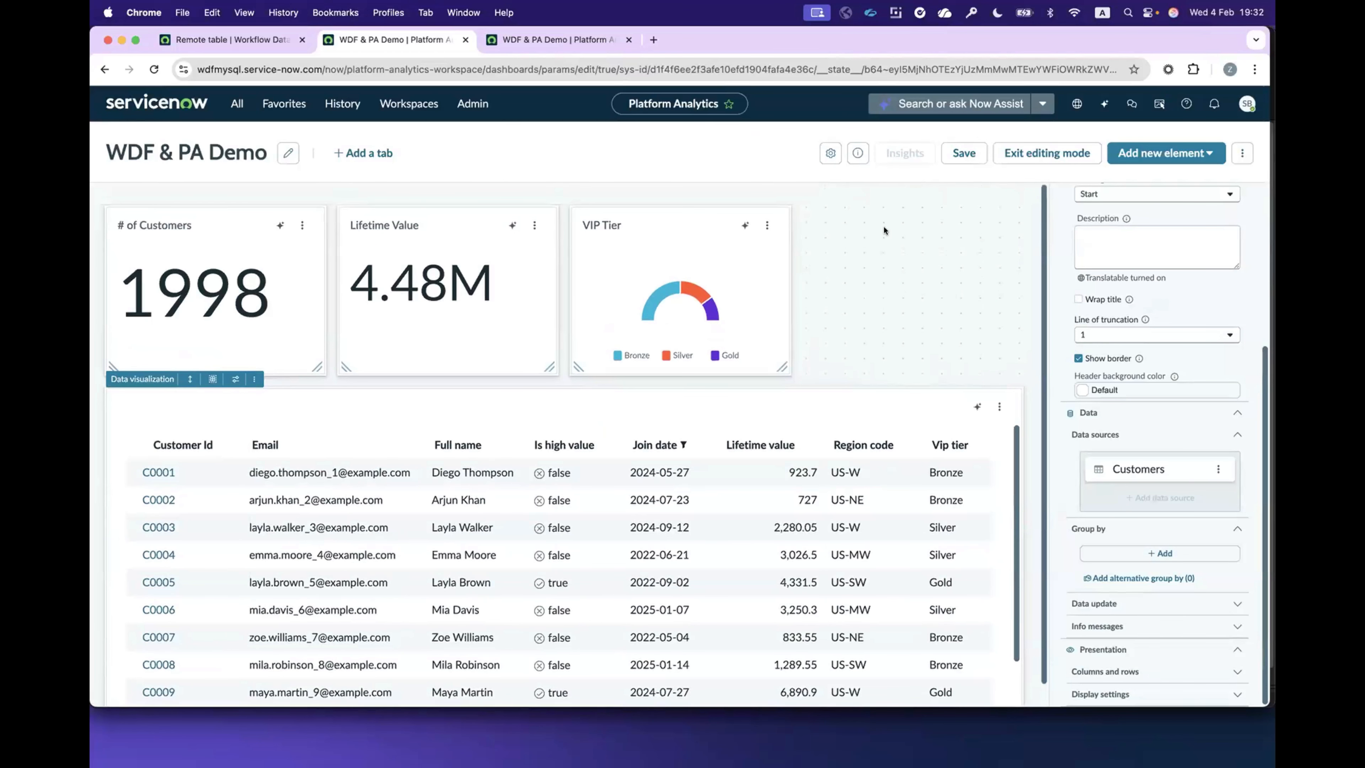
Step: Enlarge the customer list to span the dashboard below the three charts, and leave editing mode with the changes saved
left_click(953, 153)
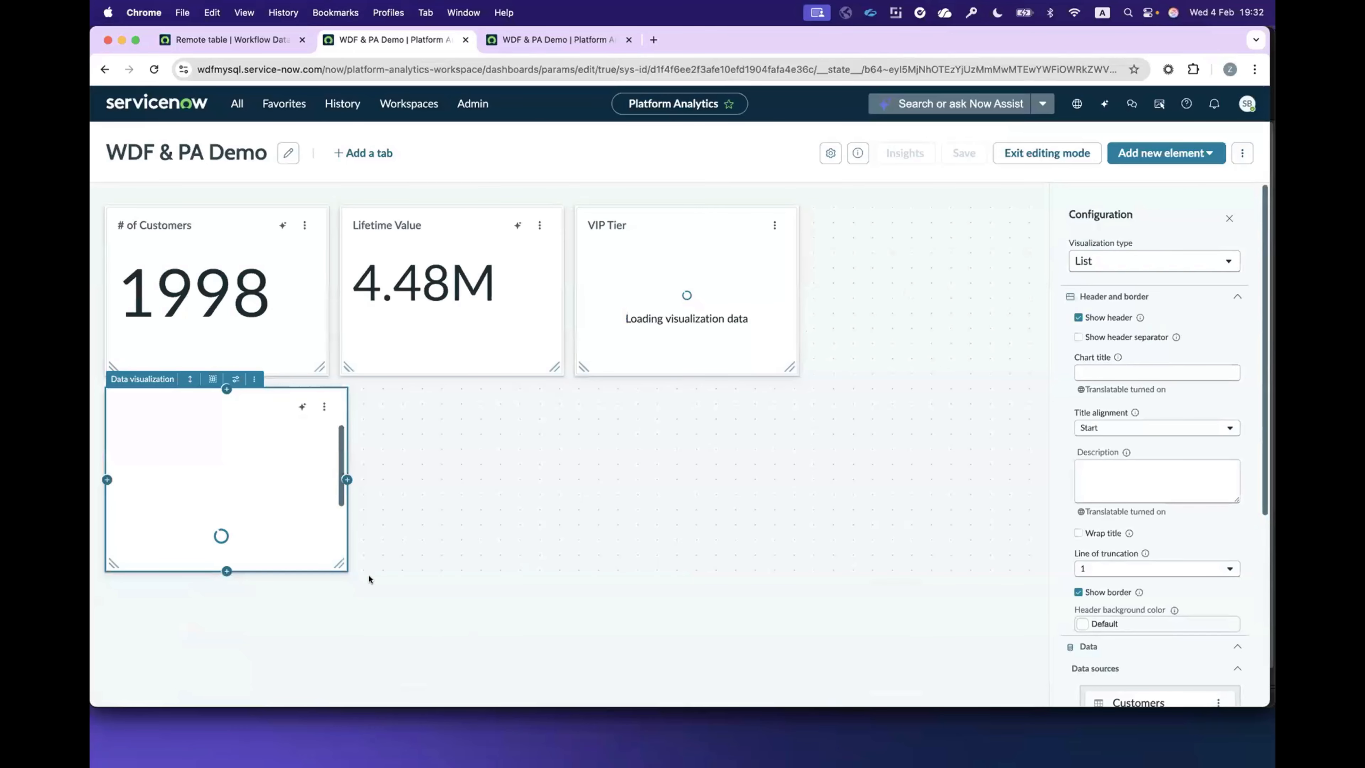
left_click_drag(339, 563, 1034, 703)
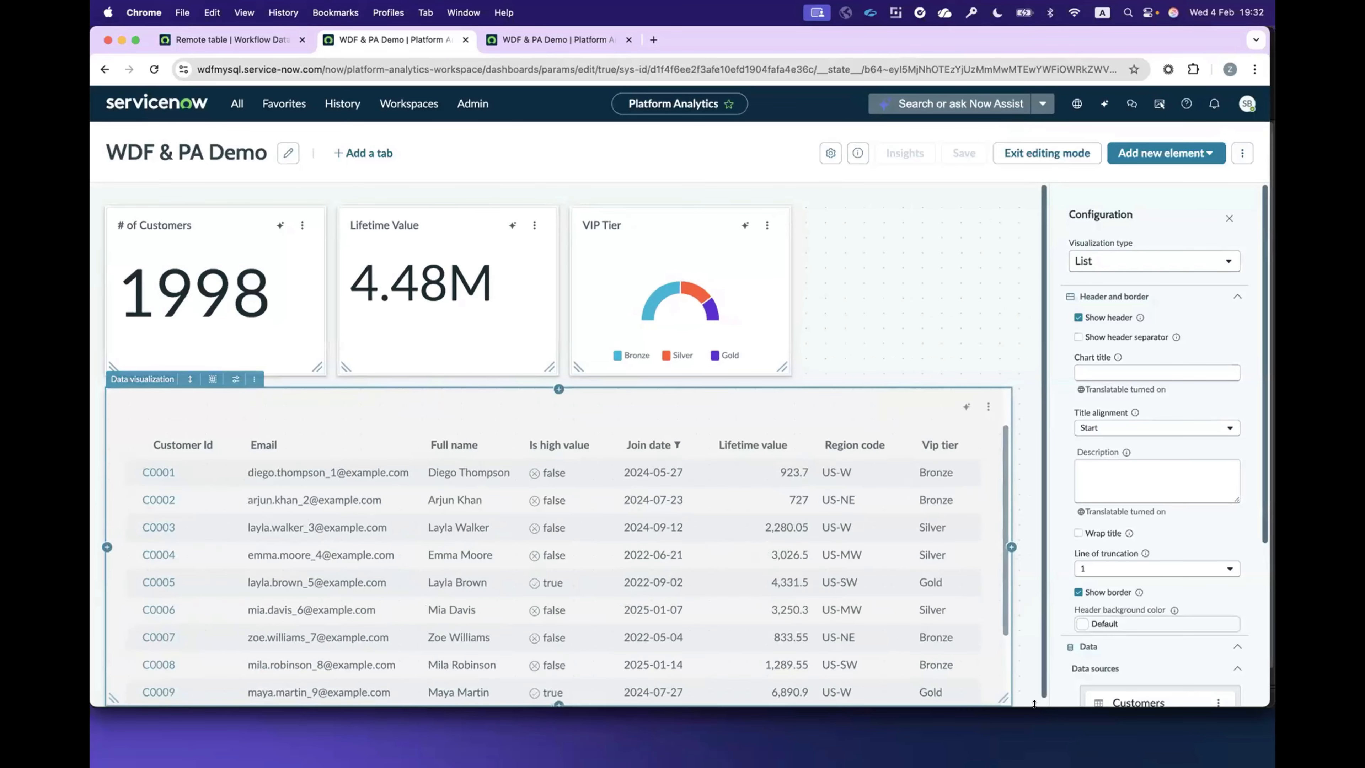
left_click(1045, 153)
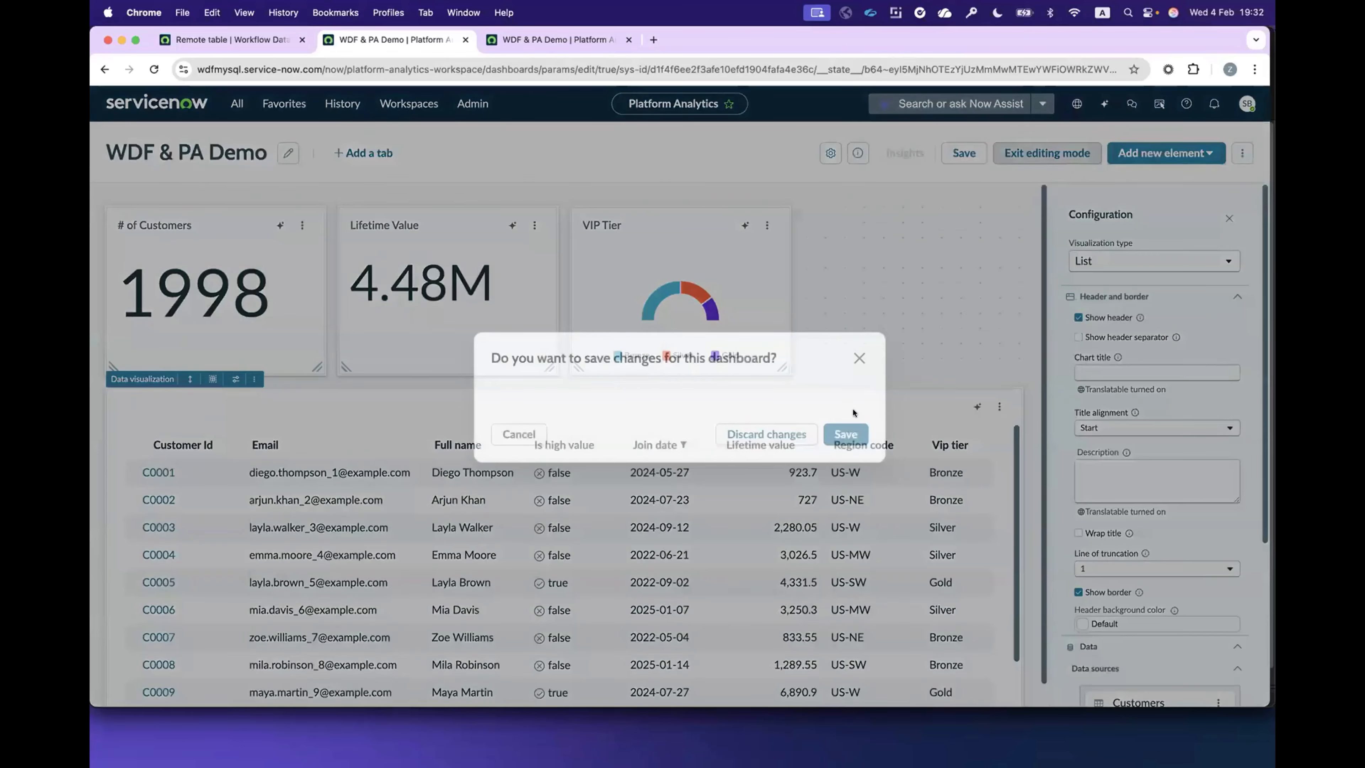
left_click(846, 433)
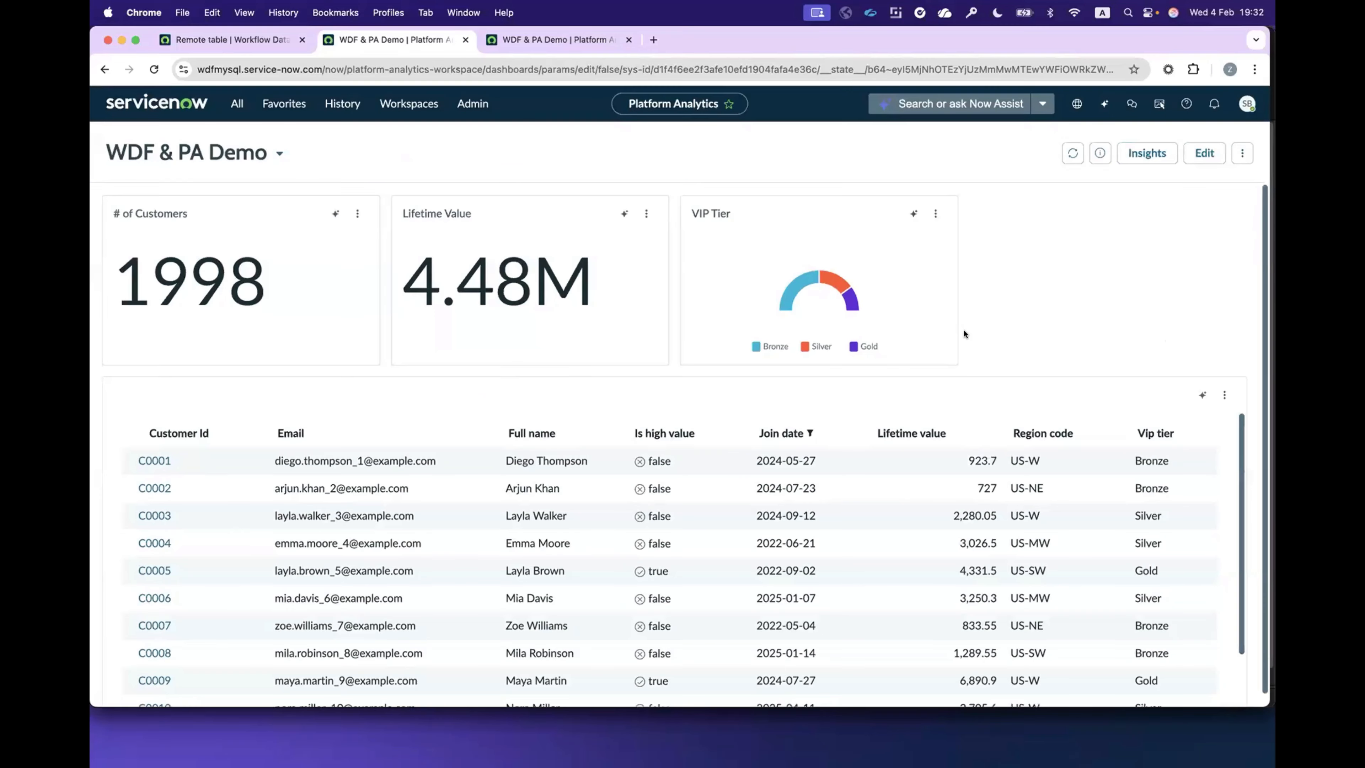
Step: Look through the customer list on the dashboard, including its second page of records
scroll(1171, 508, "down", 2)
scroll(946, 543, "up", 2)
scroll(774, 613, "down", 2)
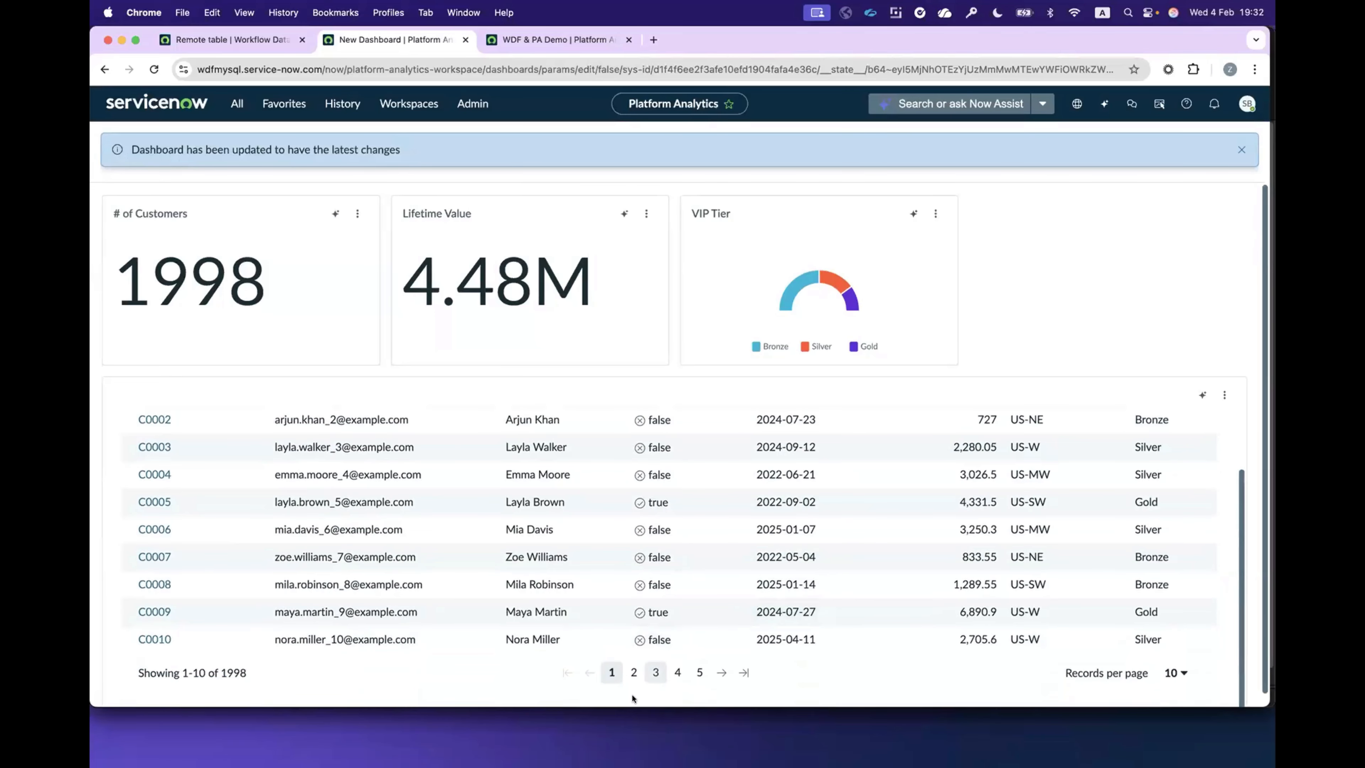
left_click(633, 672)
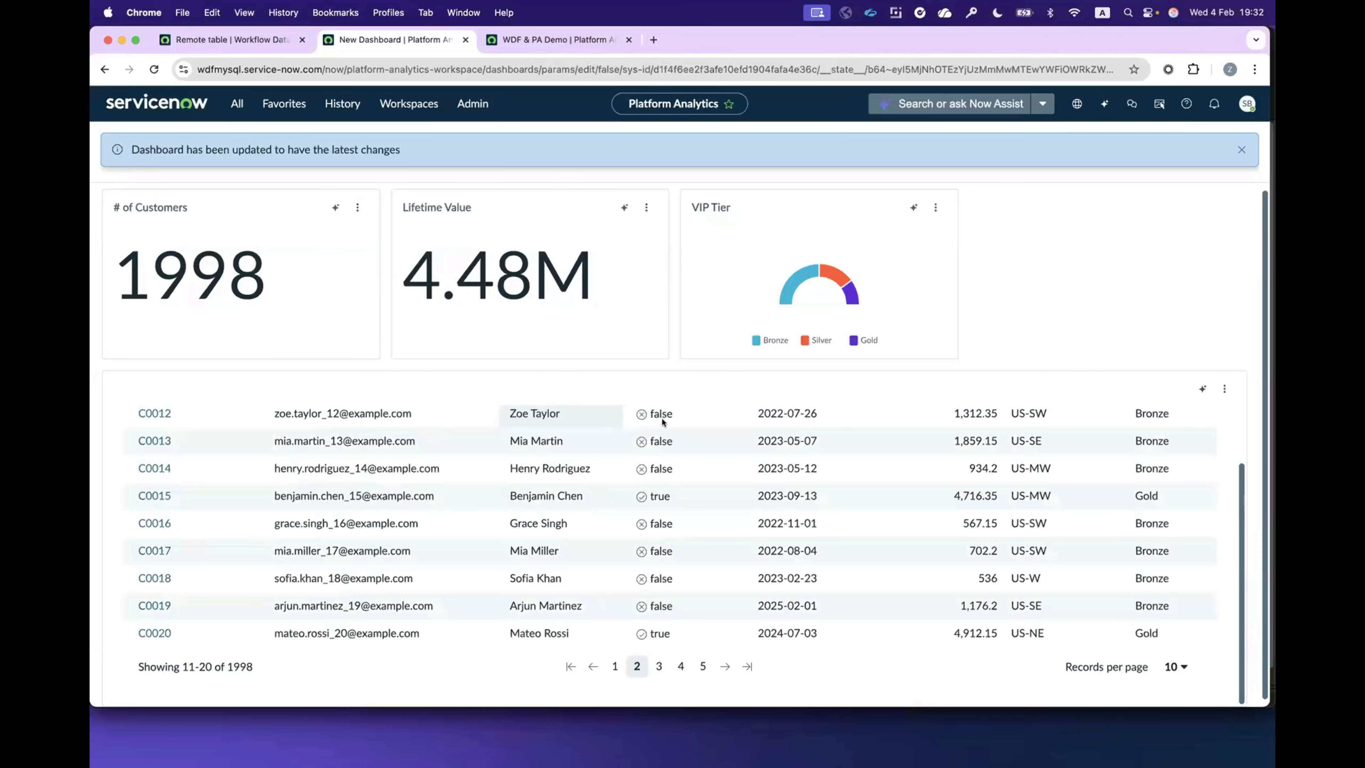
scroll(854, 422, "up", 2)
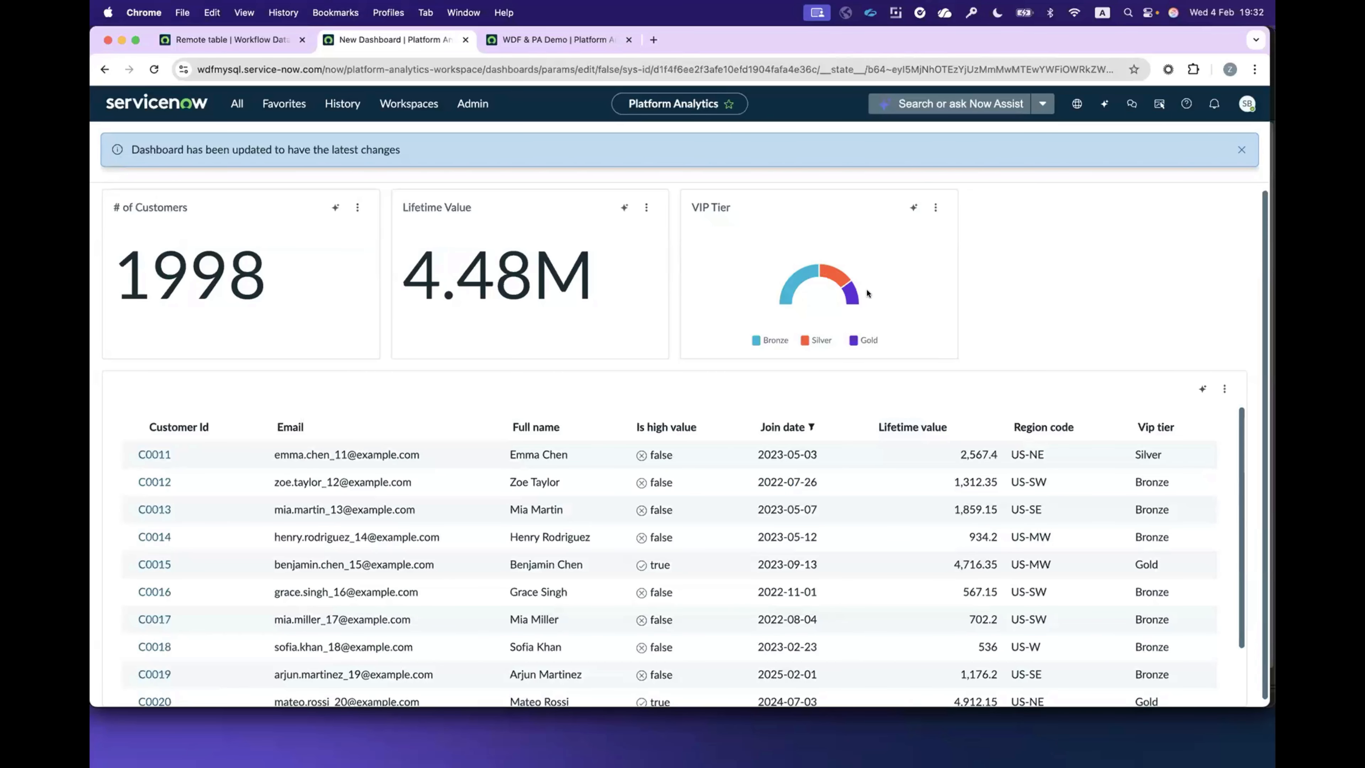
Step: Apply the Silver segment of the VIP Tier chart as a dashboard filter and clear it again
mouse_move(832, 280)
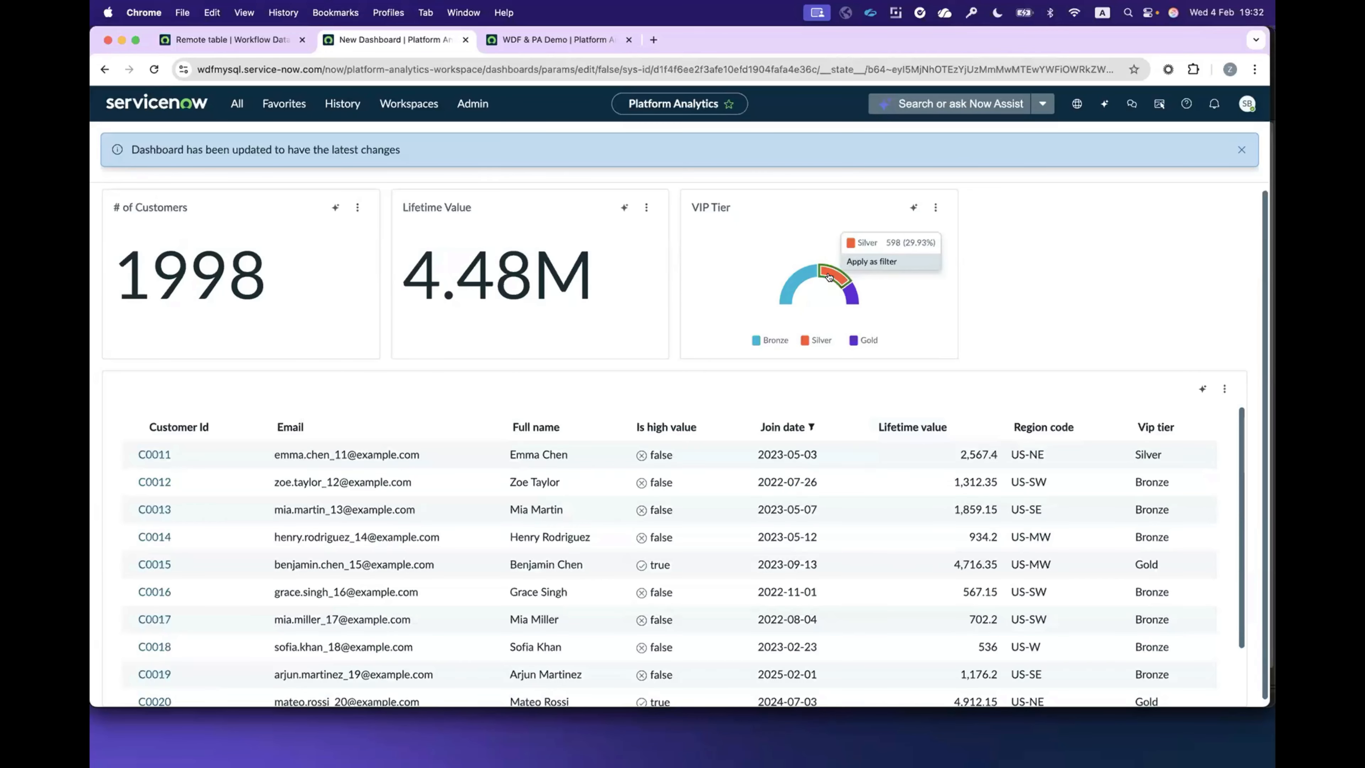
left_click(872, 261)
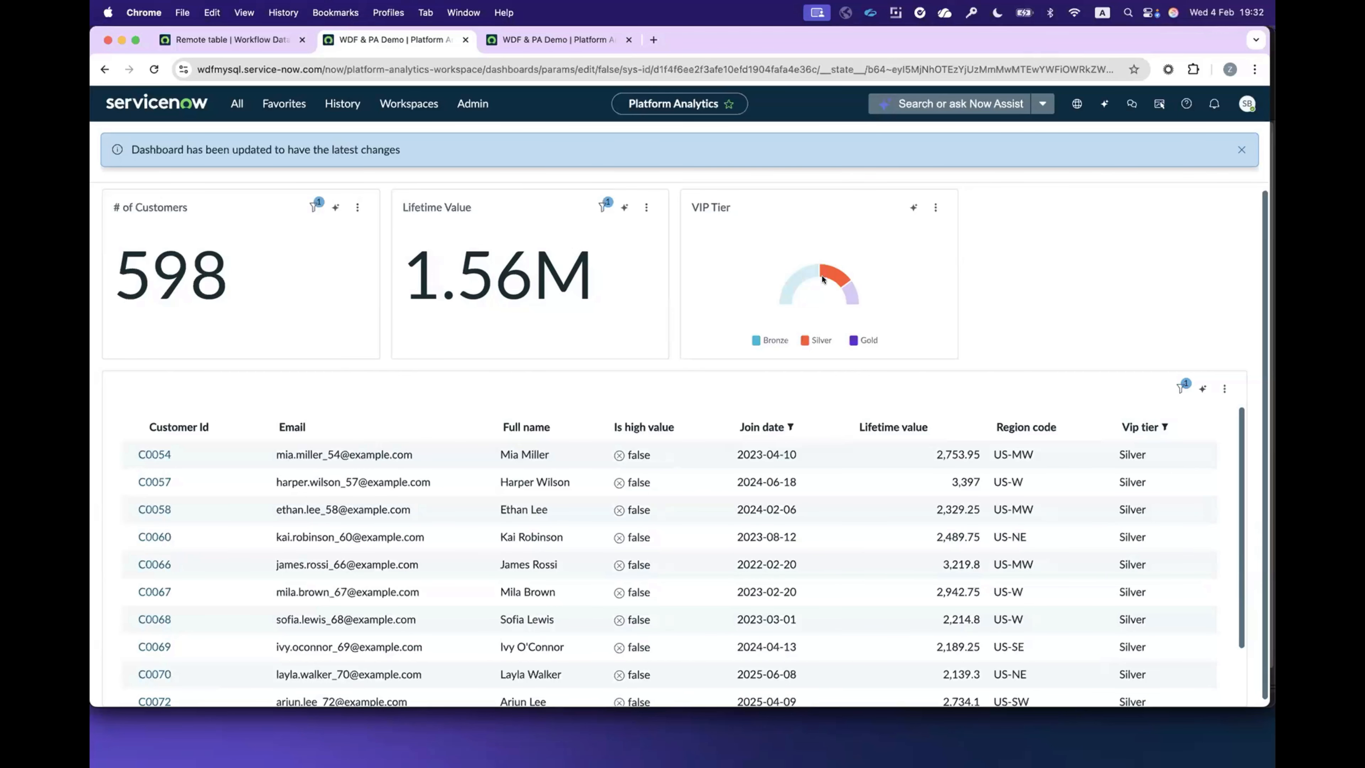
left_click(838, 275)
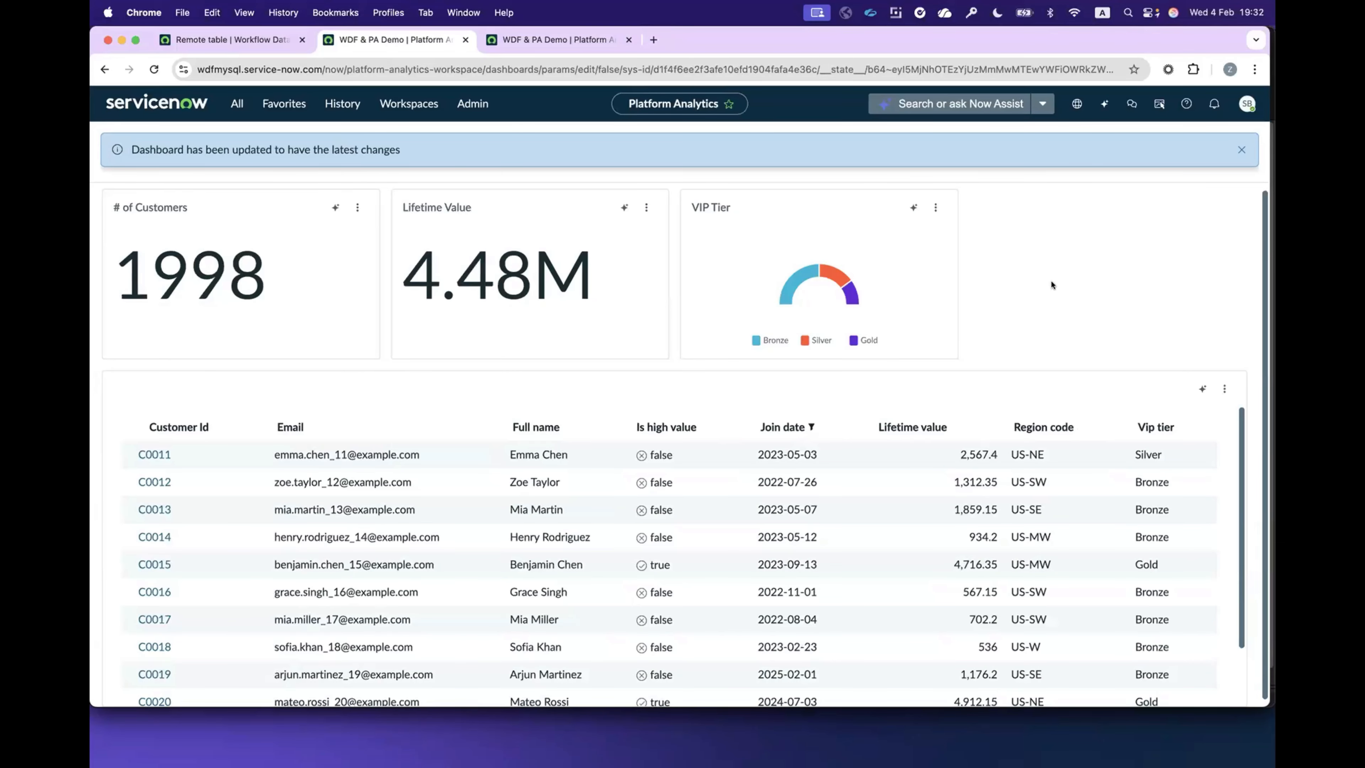
Step: Apply the Bronze segment of the VIP Tier chart as a dashboard filter and clear it again
left_click(794, 273)
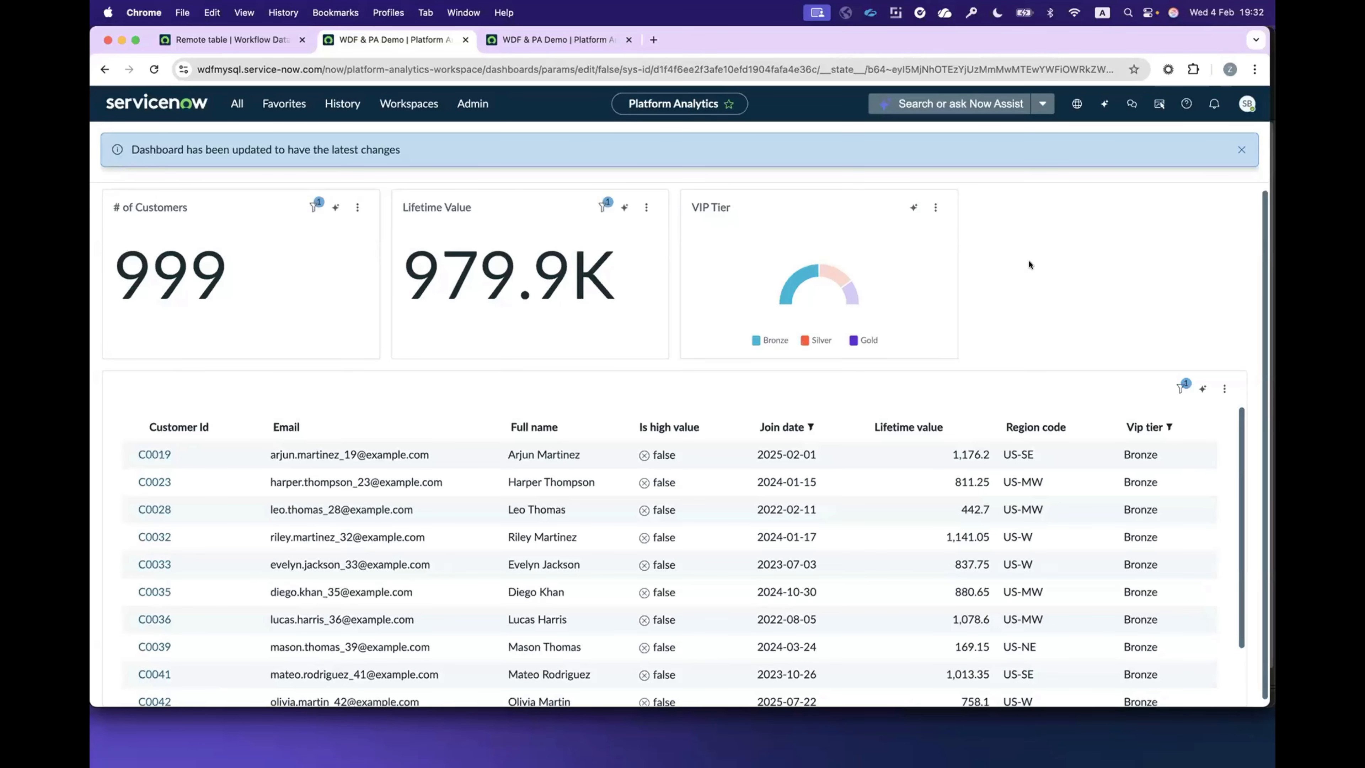
left_click(795, 285)
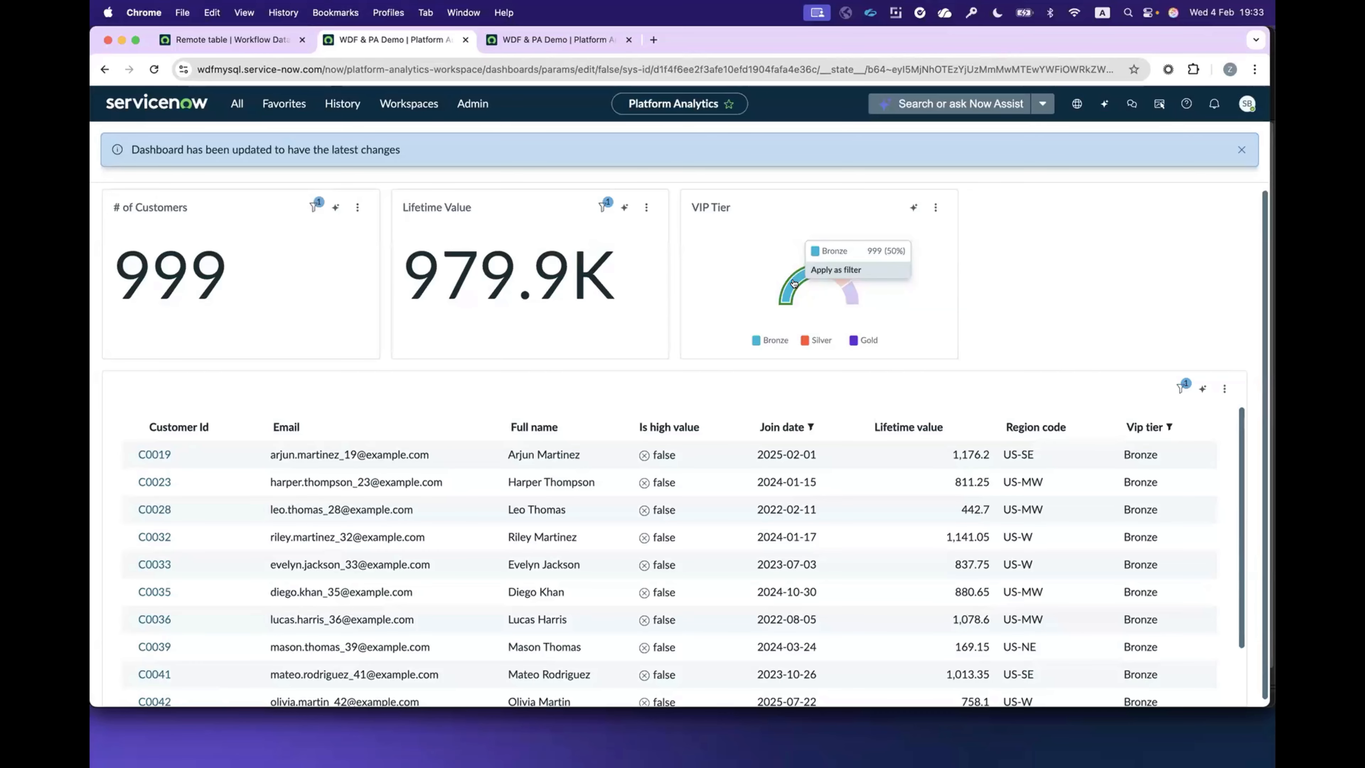
left_click(1060, 303)
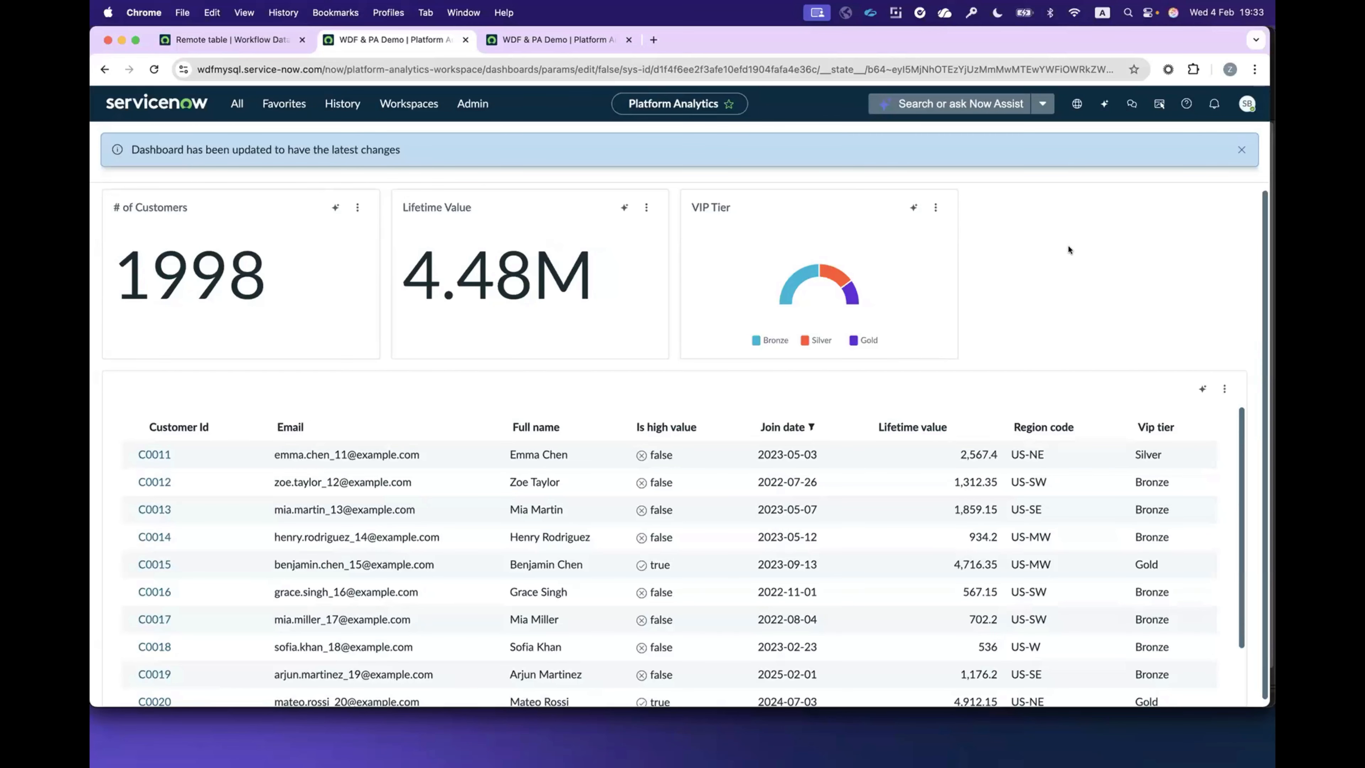
Step: Dismiss the dashboard update notification
scroll(1069, 250, "down", 1)
scroll(1152, 444, "down", 2)
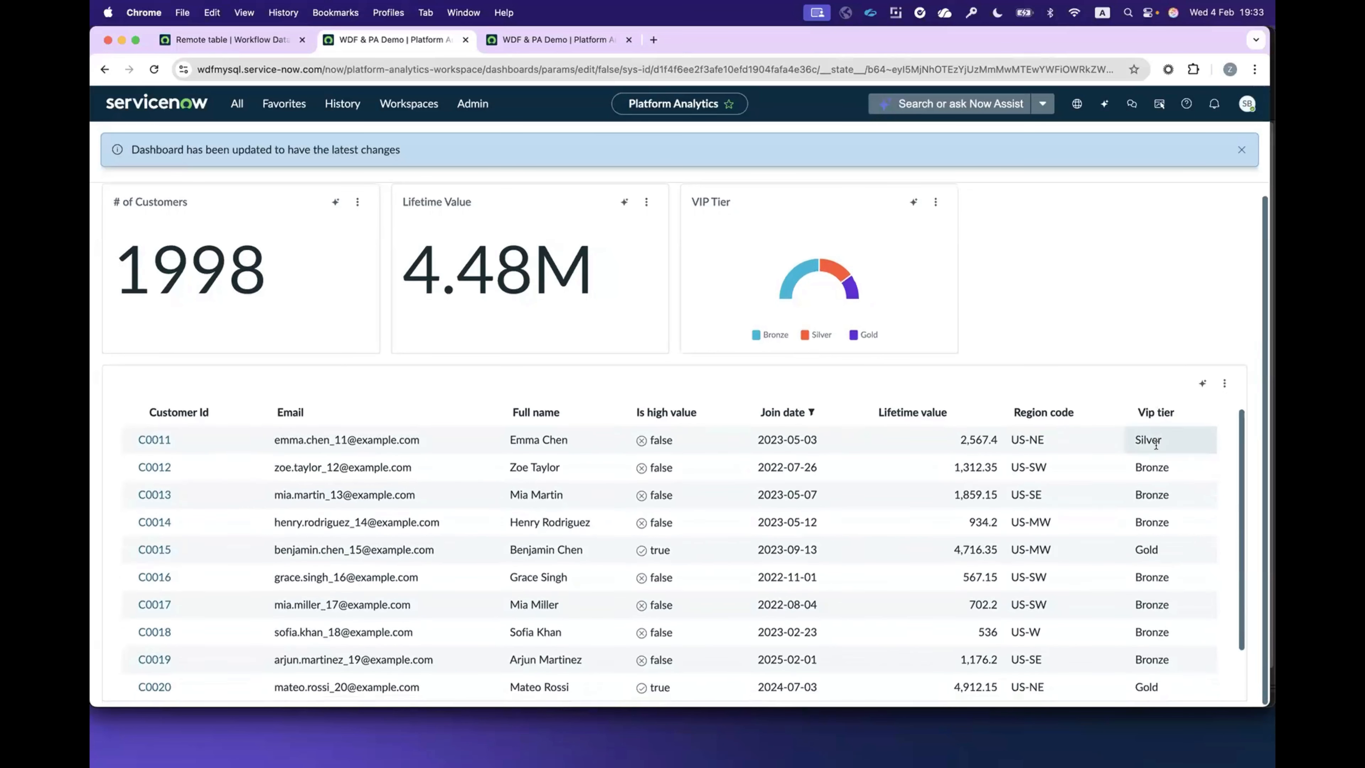
scroll(1119, 445, "up", 2)
scroll(1072, 296, "up", 1)
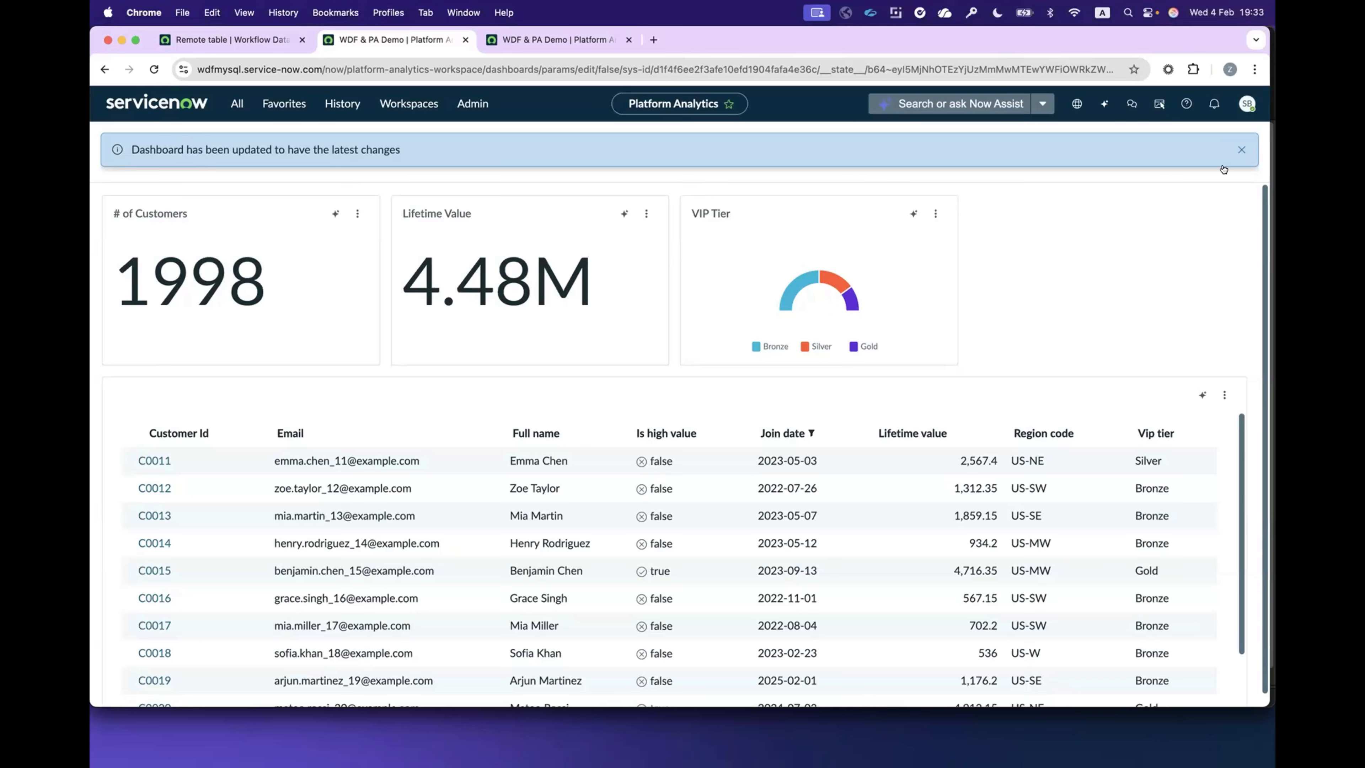
left_click(1240, 150)
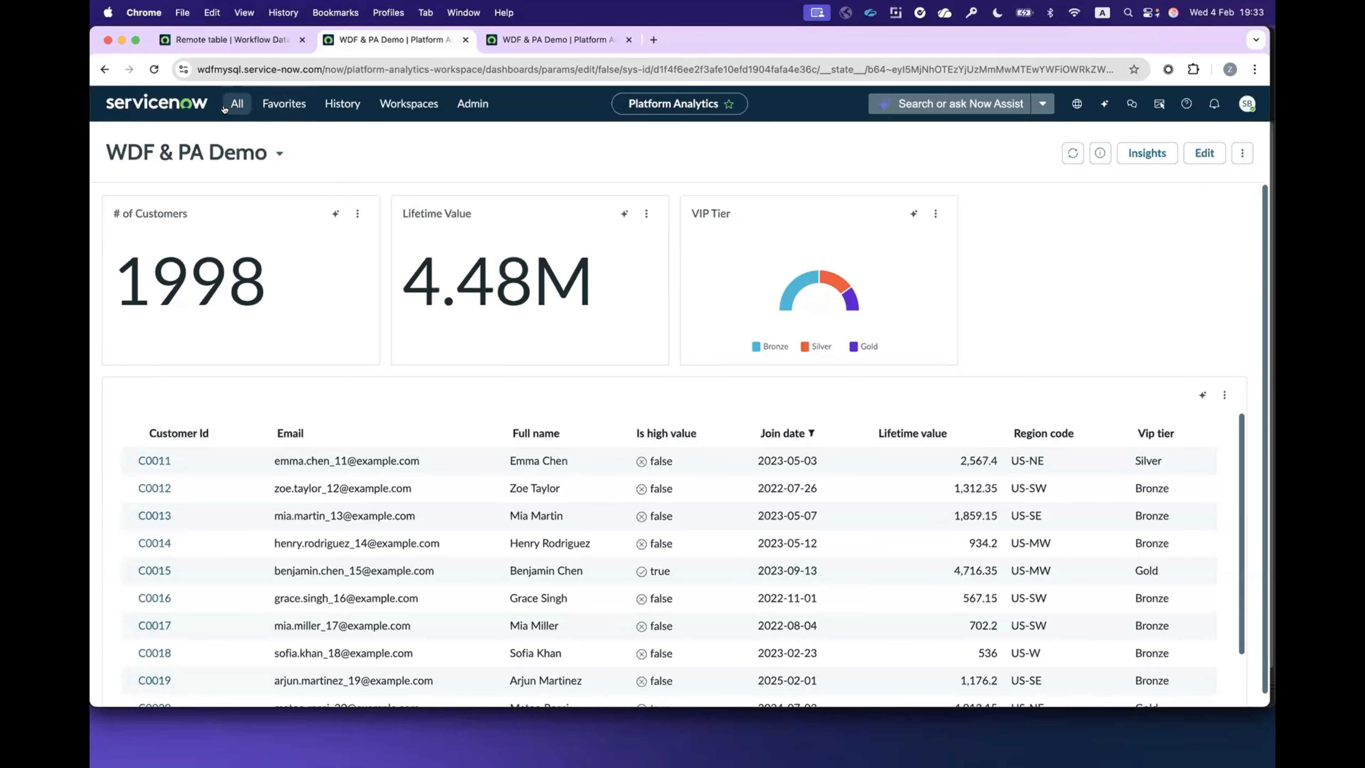
Step: Start a new indicator source in the other open dashboard's tab and set its facts table to Customers [df_customers]
left_click(510, 42)
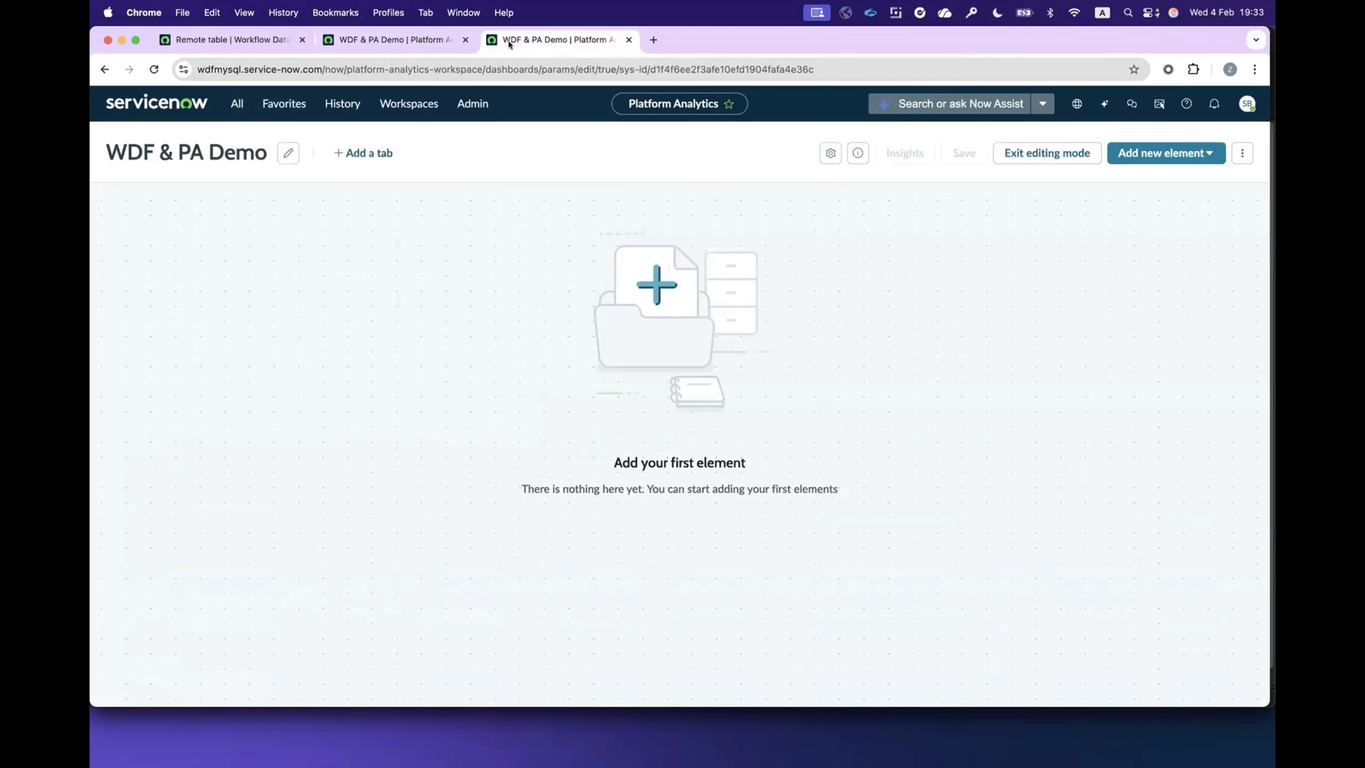
left_click(265, 99)
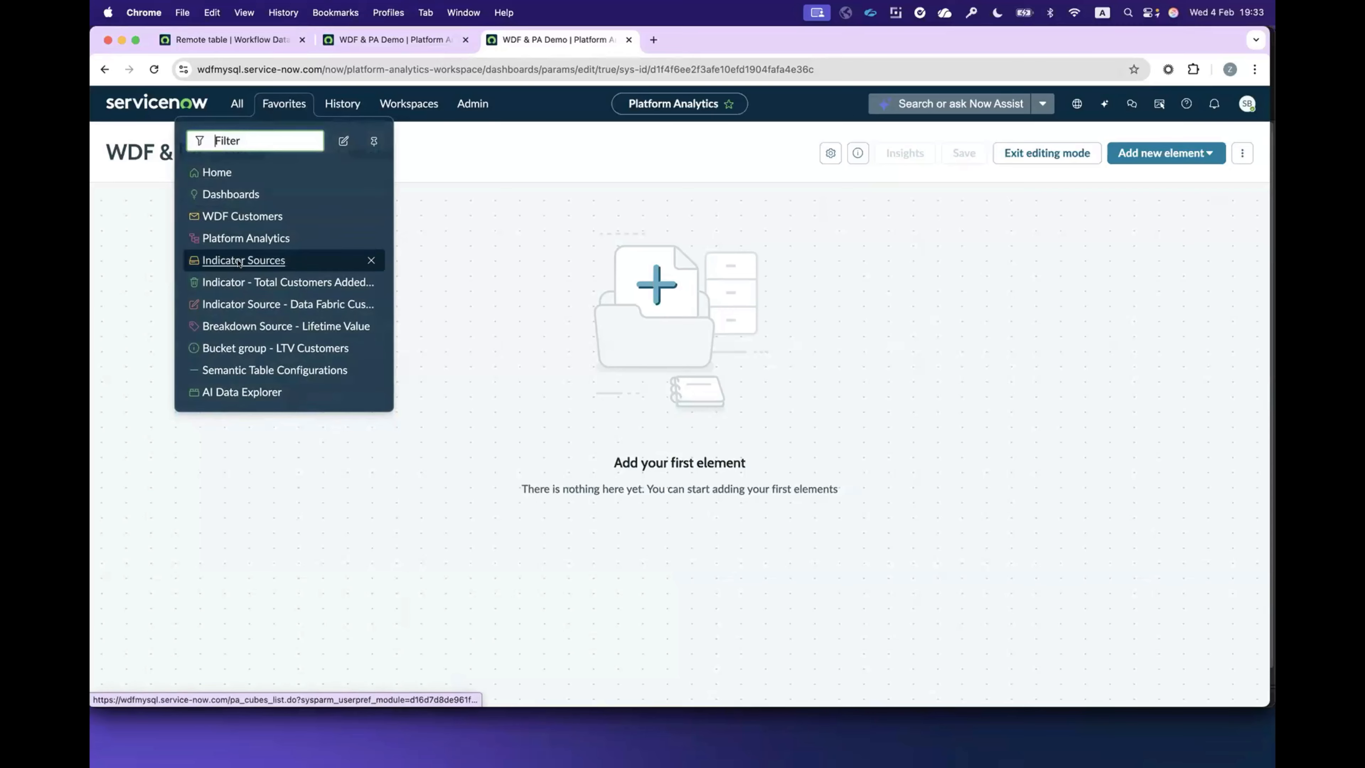
left_click(239, 262)
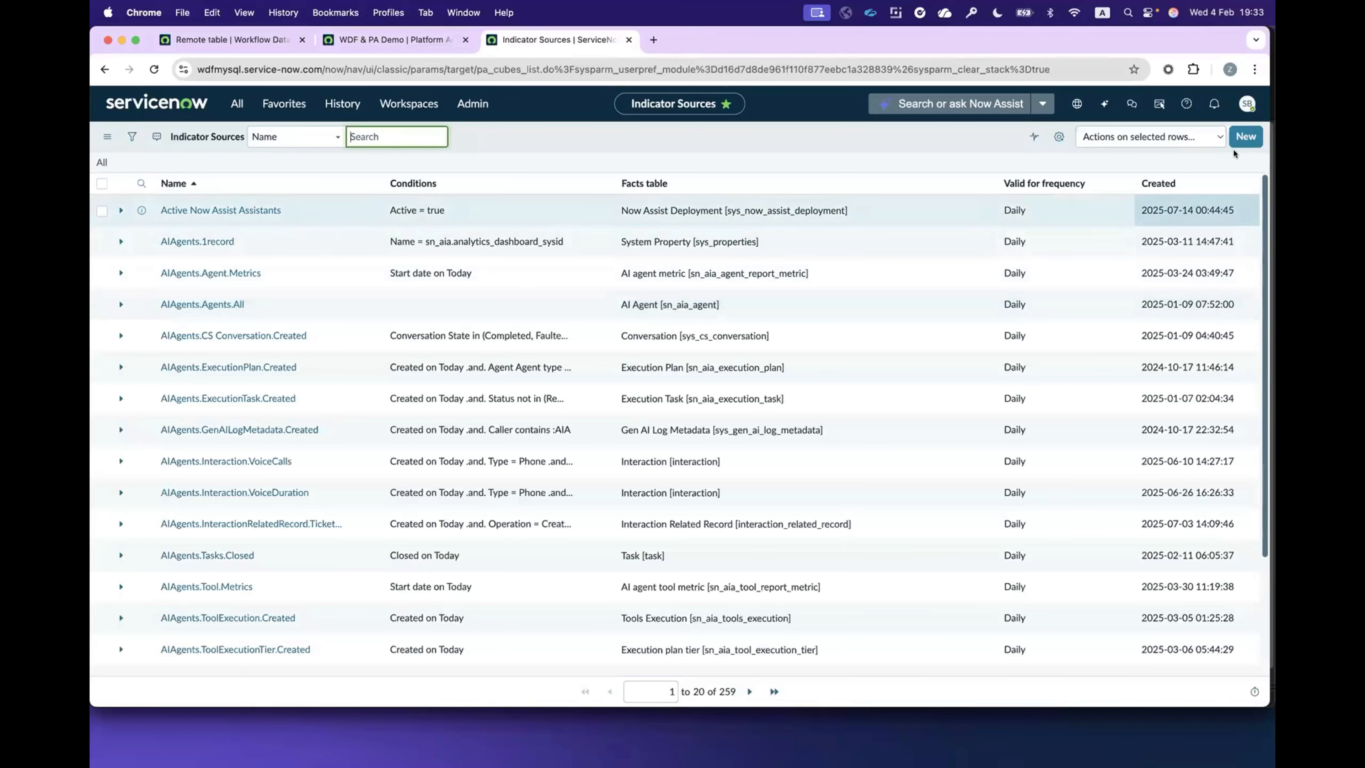
left_click(1245, 139)
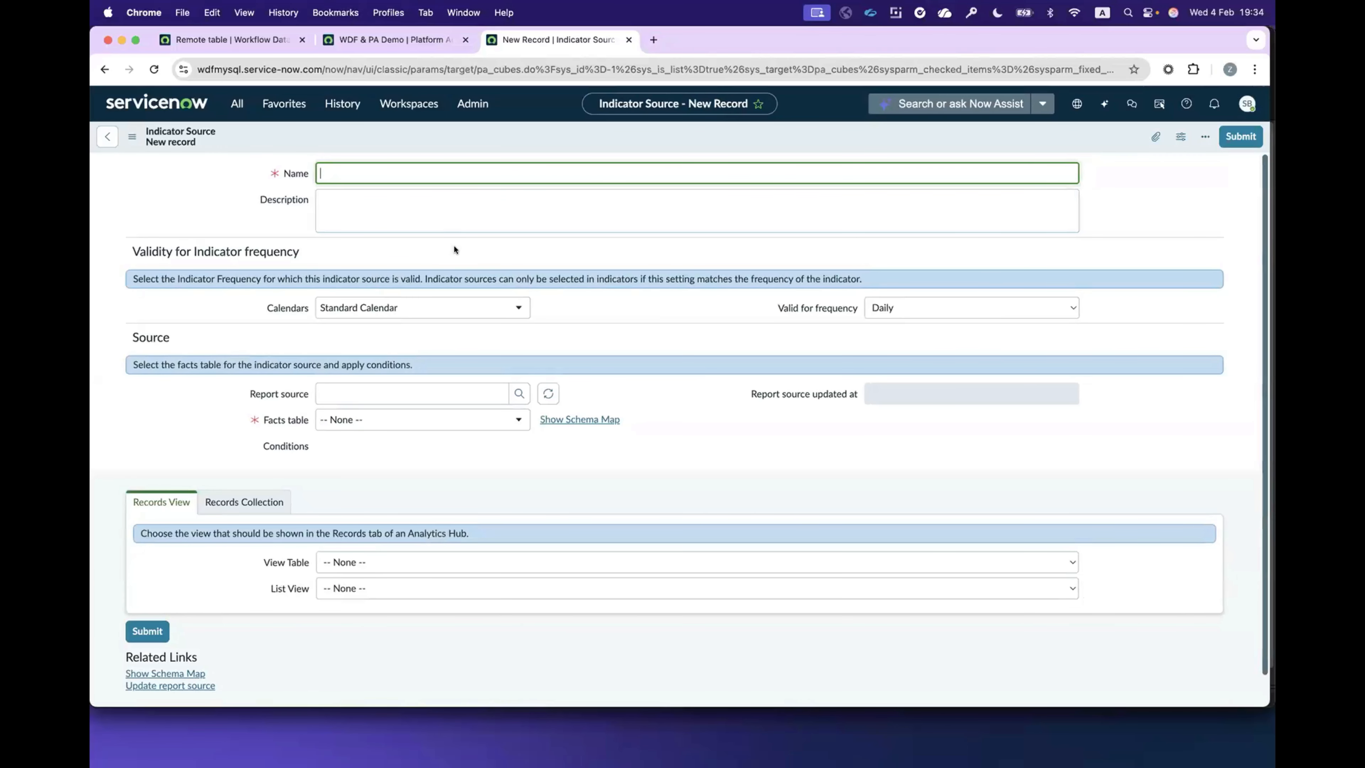
left_click(362, 418)
type("df_cus")
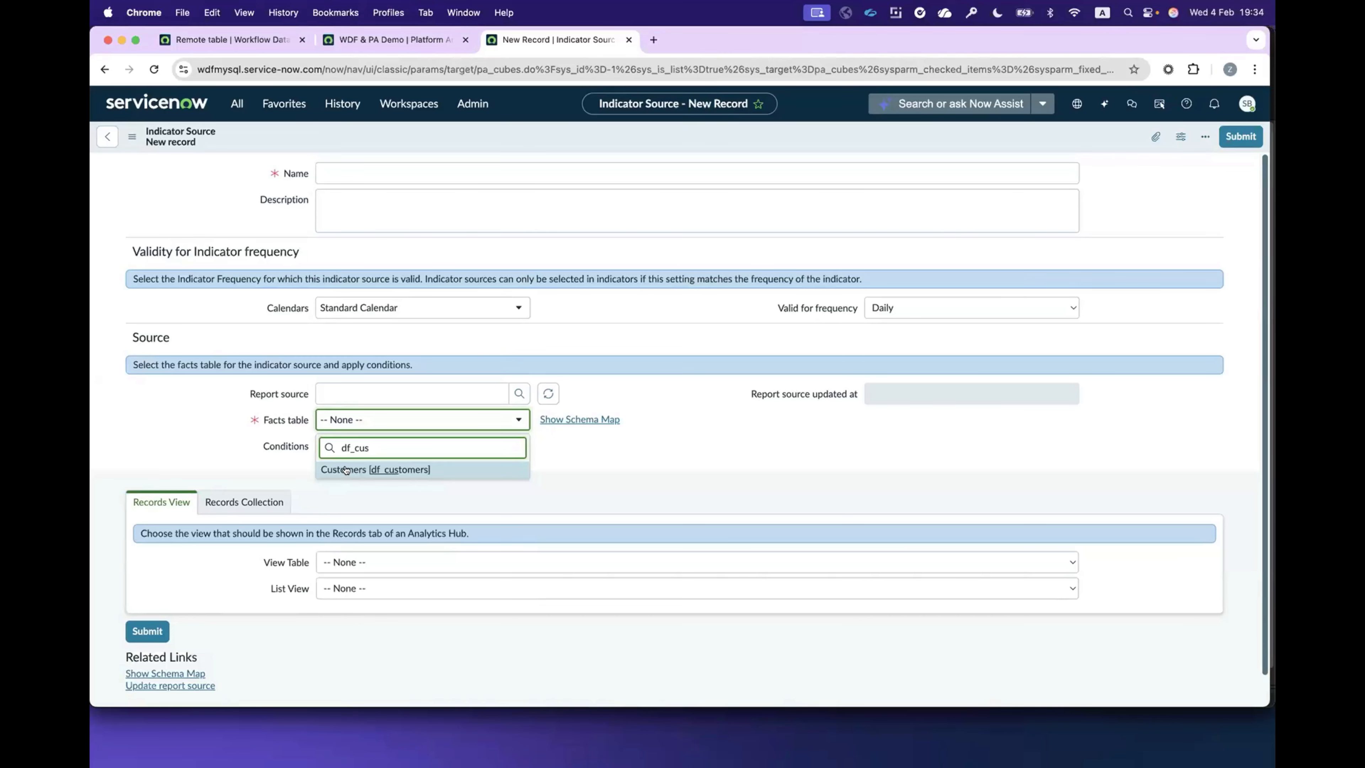
left_click(346, 470)
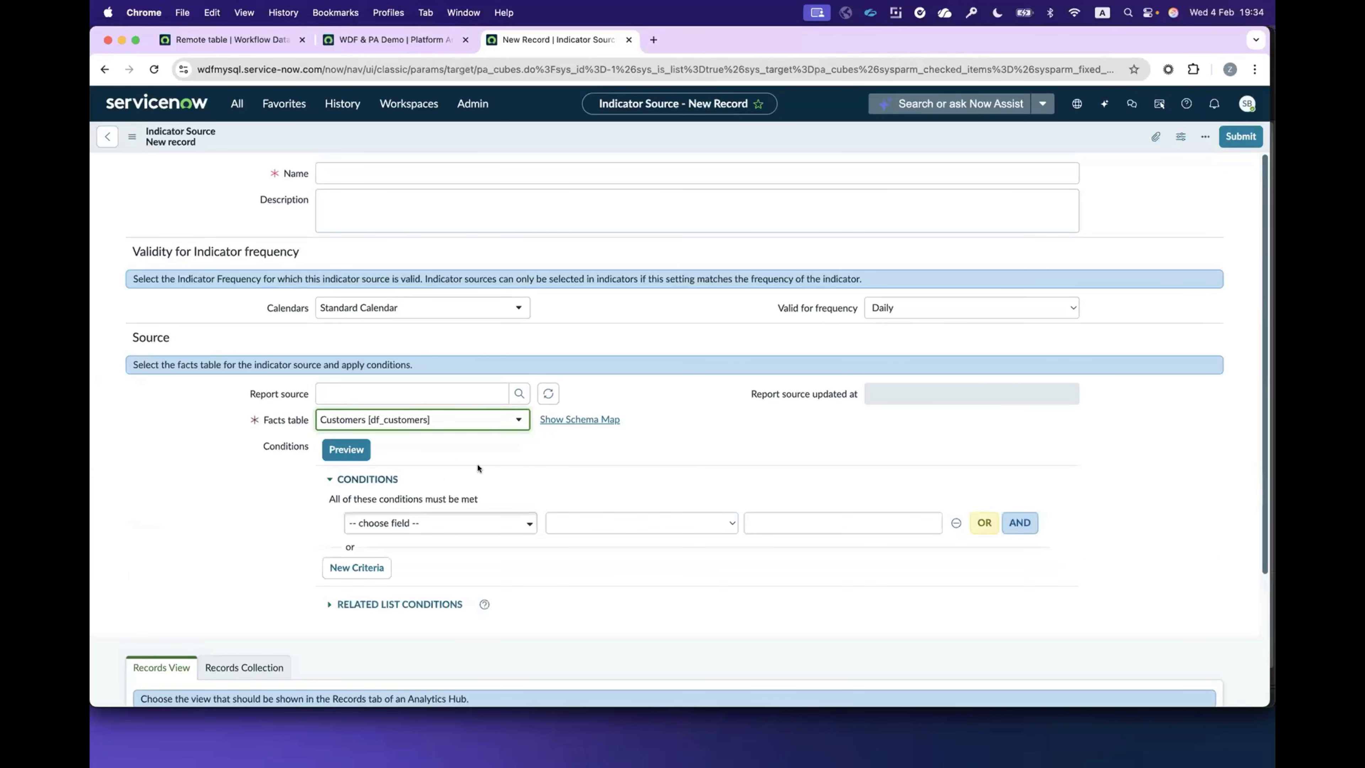
Step: Add a condition to the indicator source: Join date on Last month
left_click(431, 523)
left_click(381, 646)
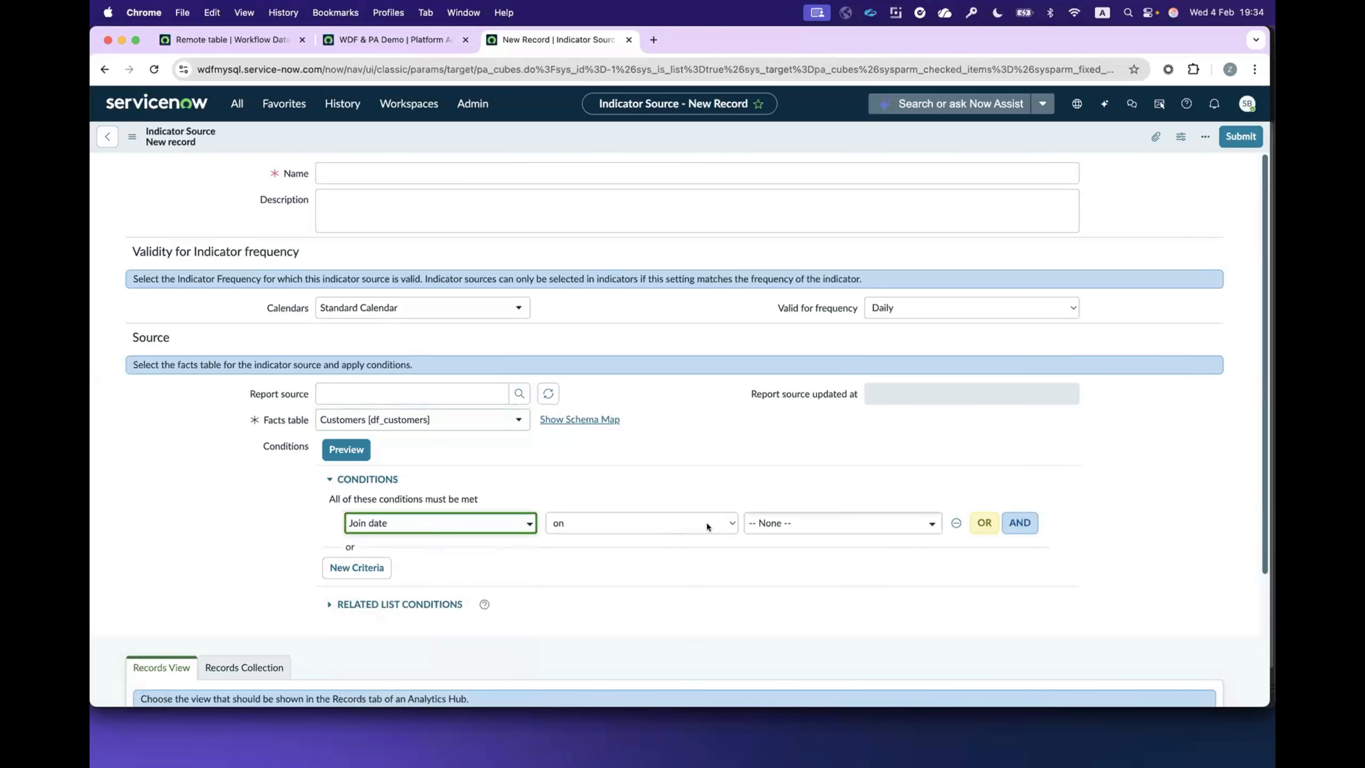
left_click(784, 525)
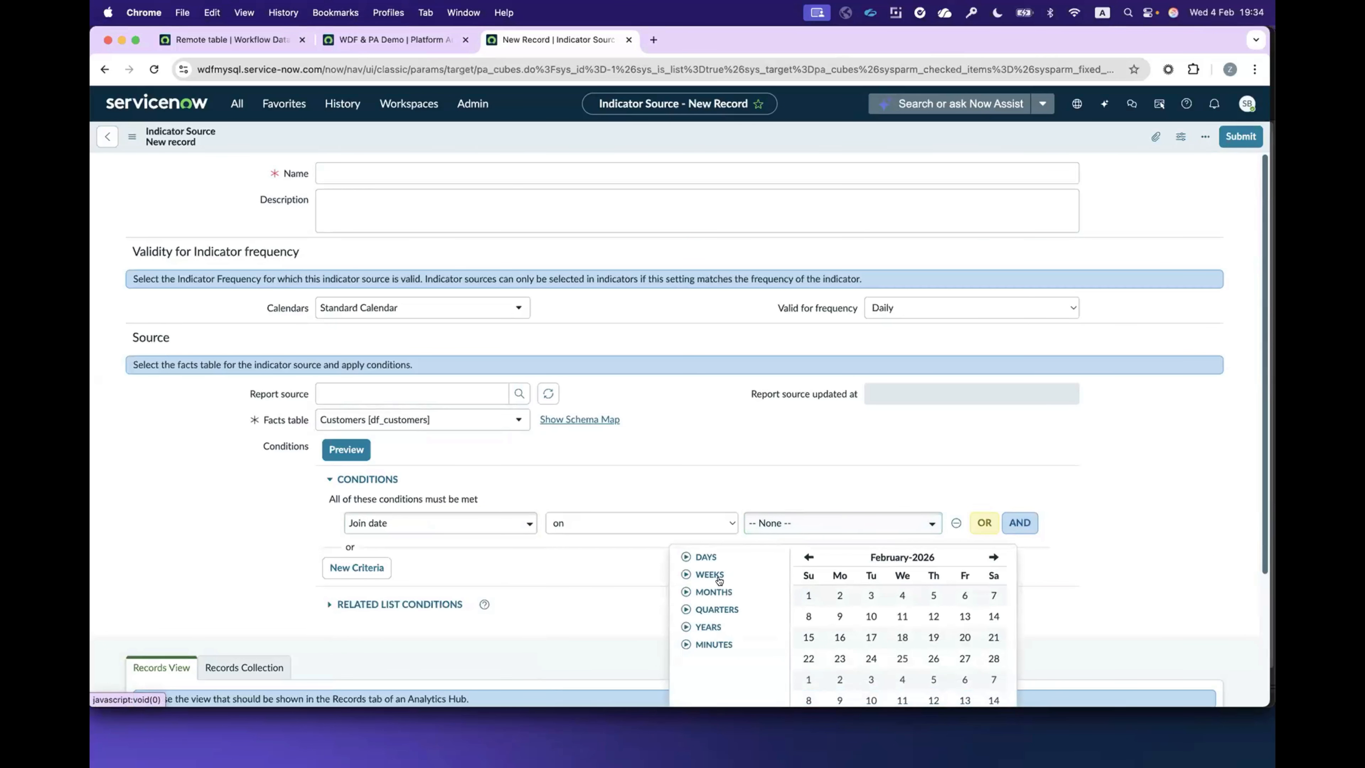
left_click(708, 592)
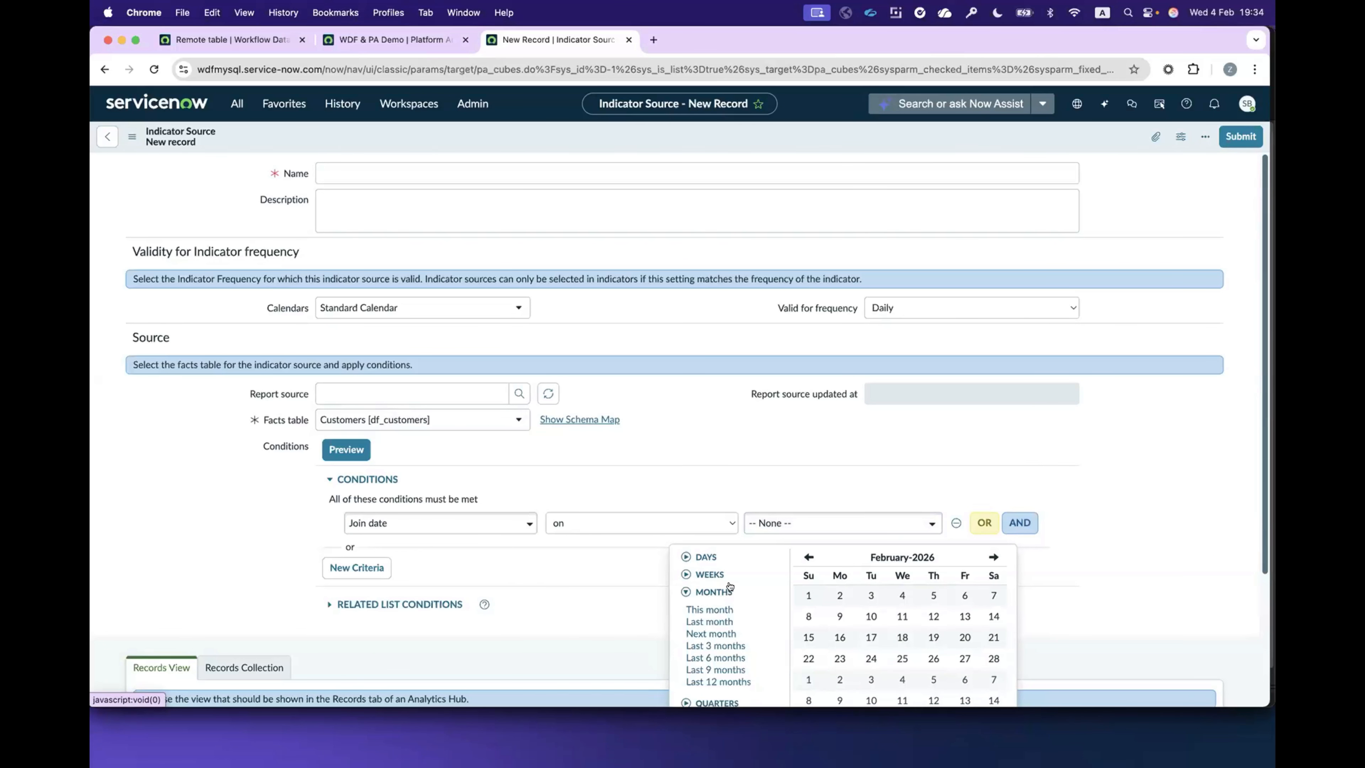
left_click(709, 621)
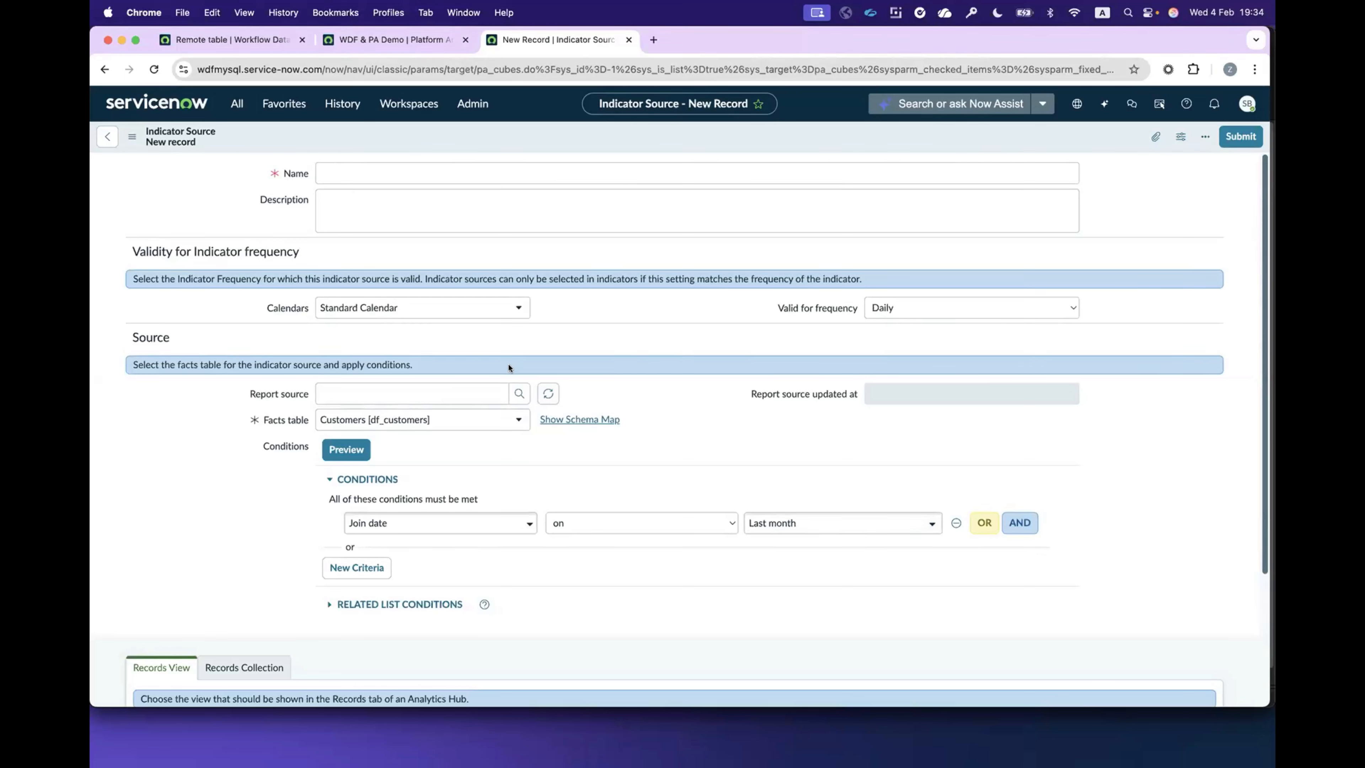
Step: Discard the unsaved indicator source and open the Total Customers Added (Monthly) indicator to review its properties and source
left_click(286, 106)
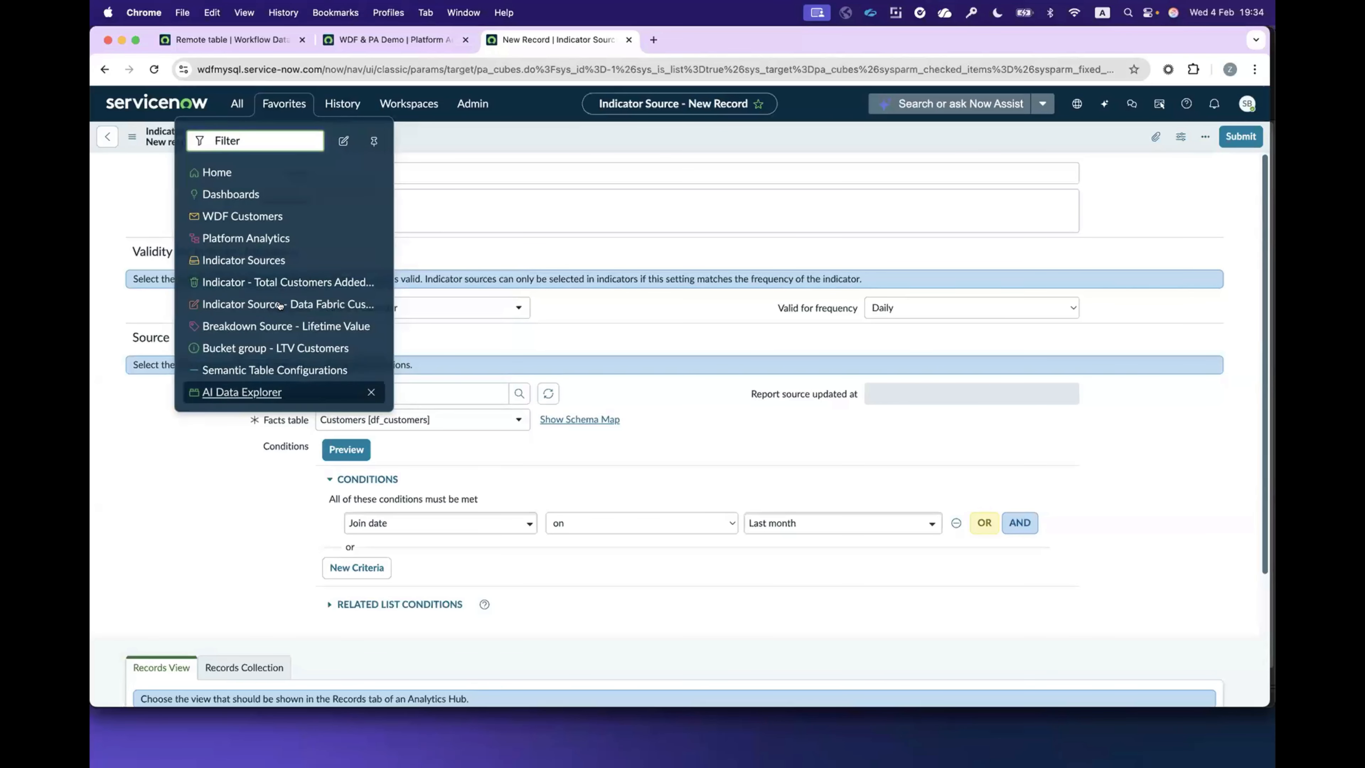
left_click(308, 282)
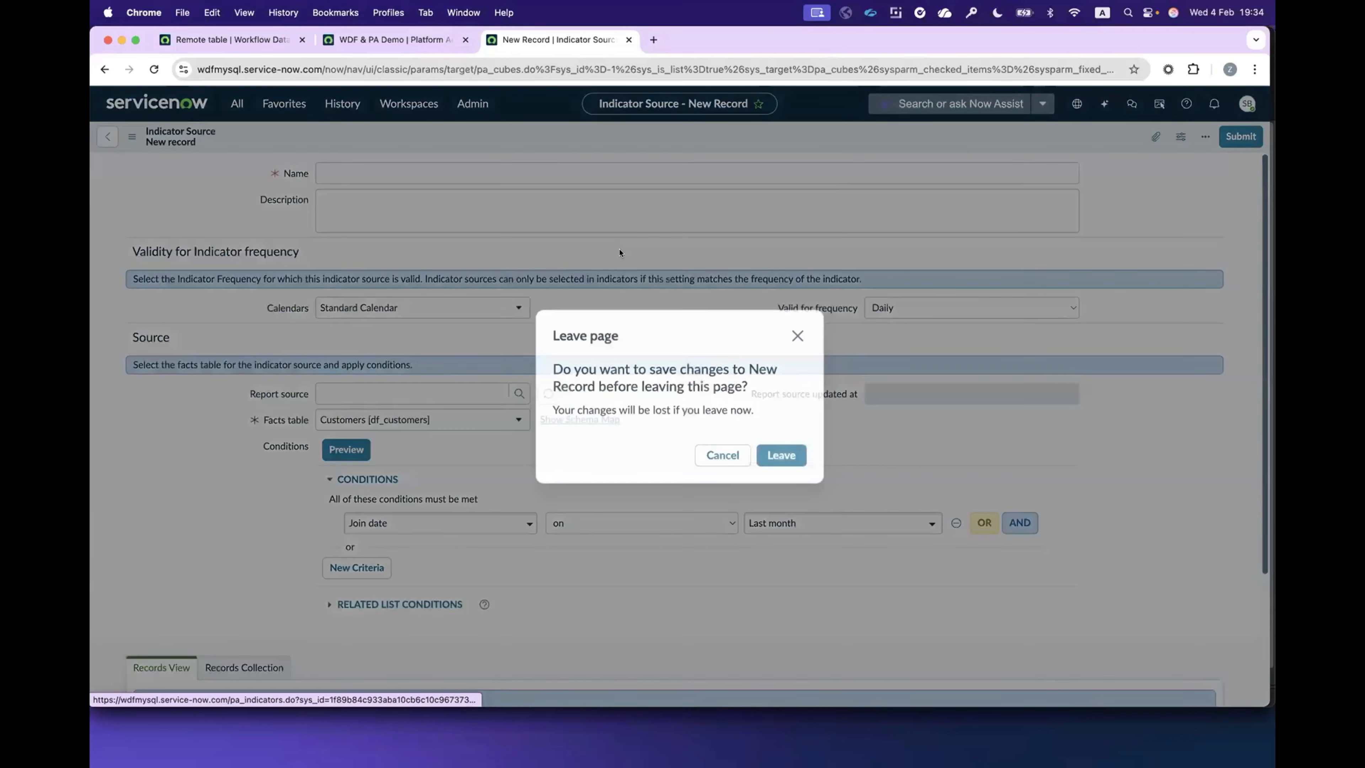
left_click(758, 454)
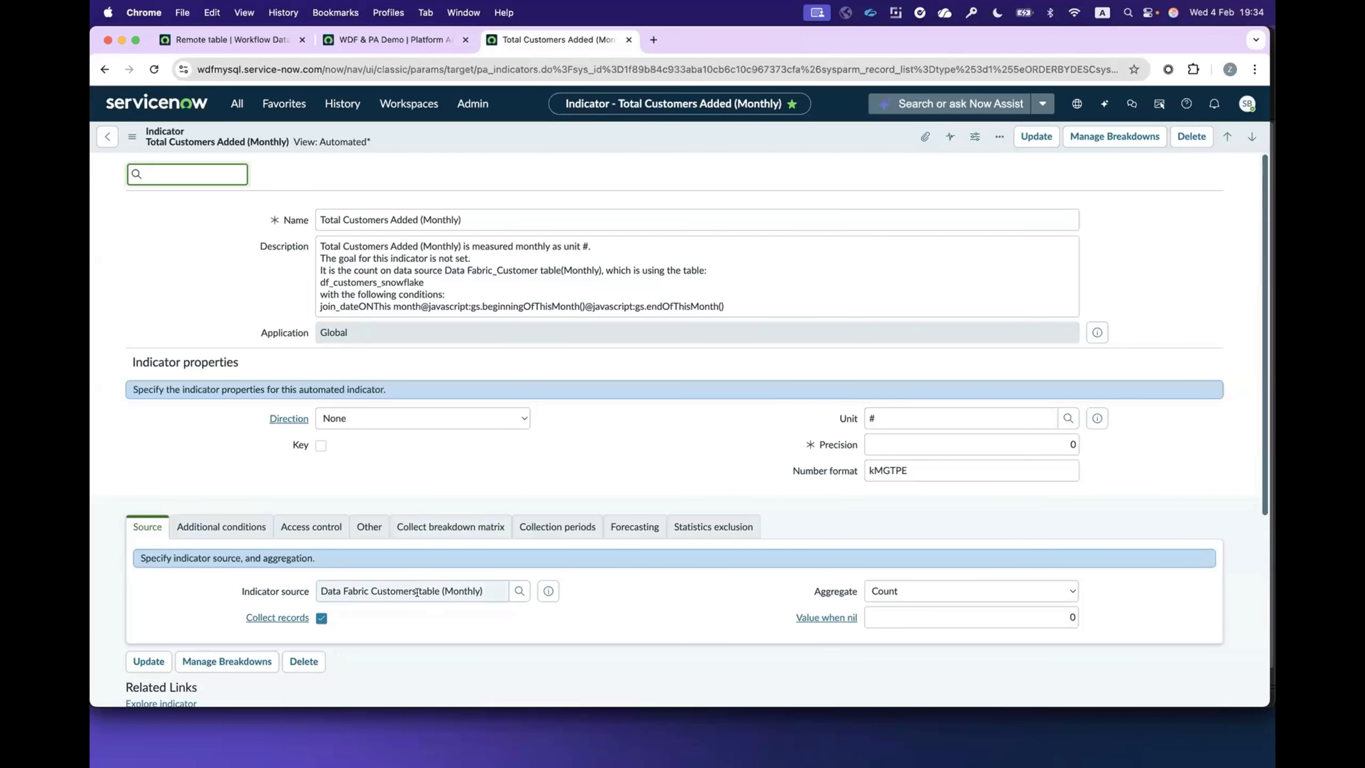
scroll(716, 381, "down", 5)
scroll(712, 368, "up", 5)
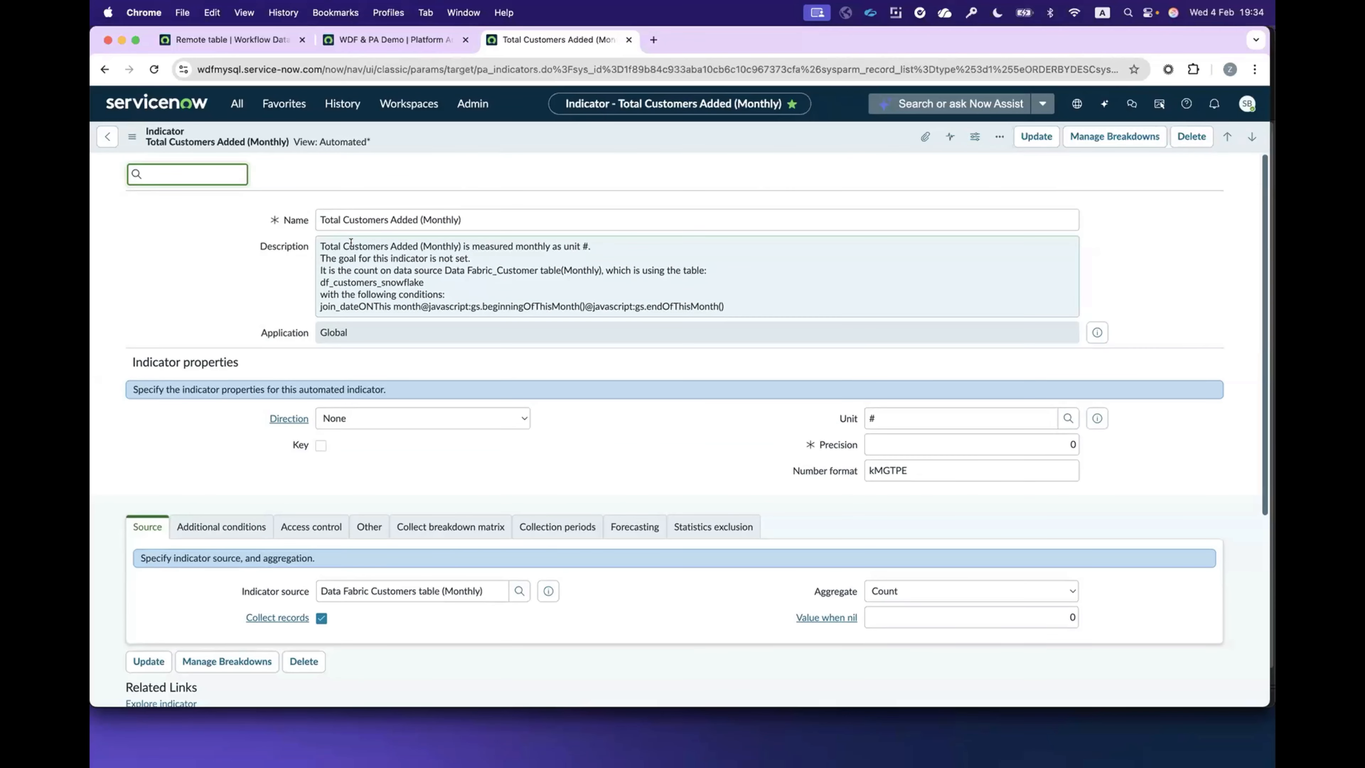
Step: Open the Lifetime Value breakdown source, followed by the LTV Customers bucket group, to examine its bucket ranges
left_click(289, 104)
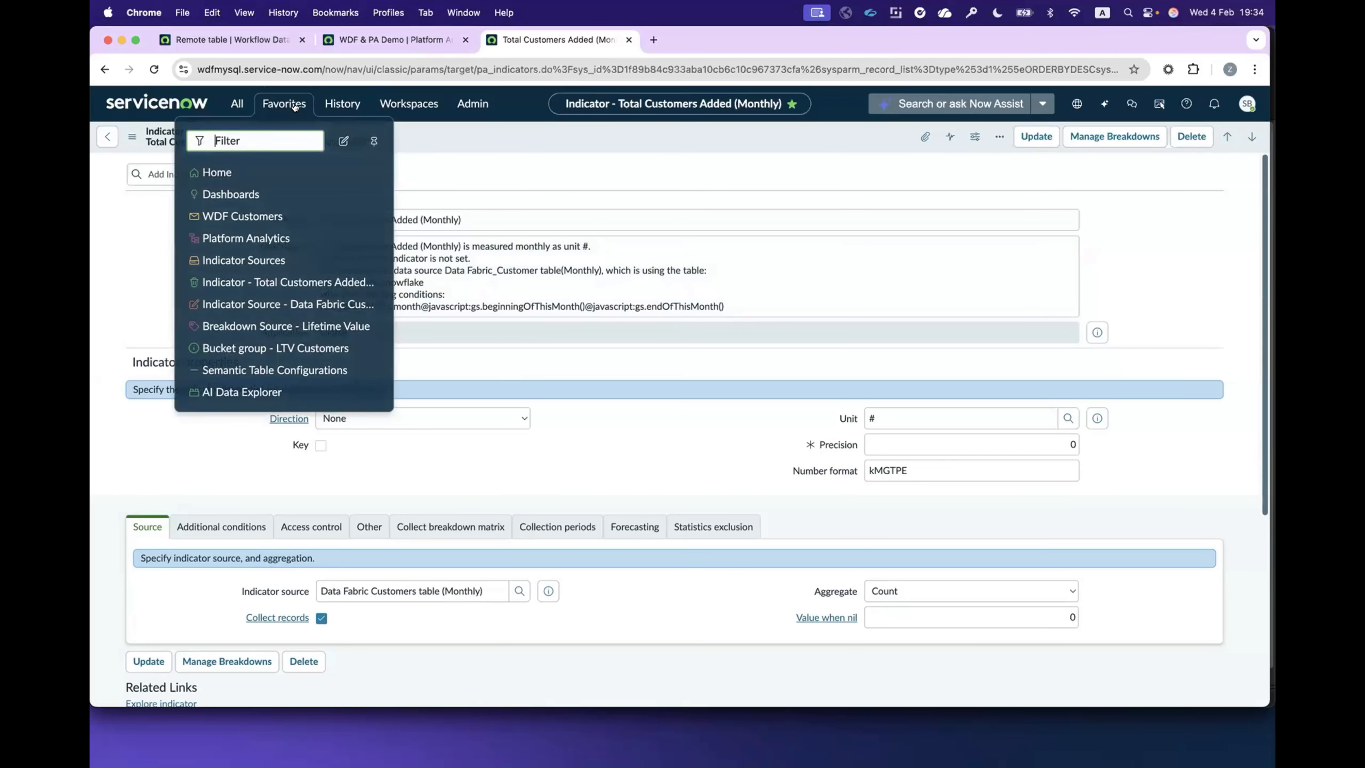
left_click(267, 324)
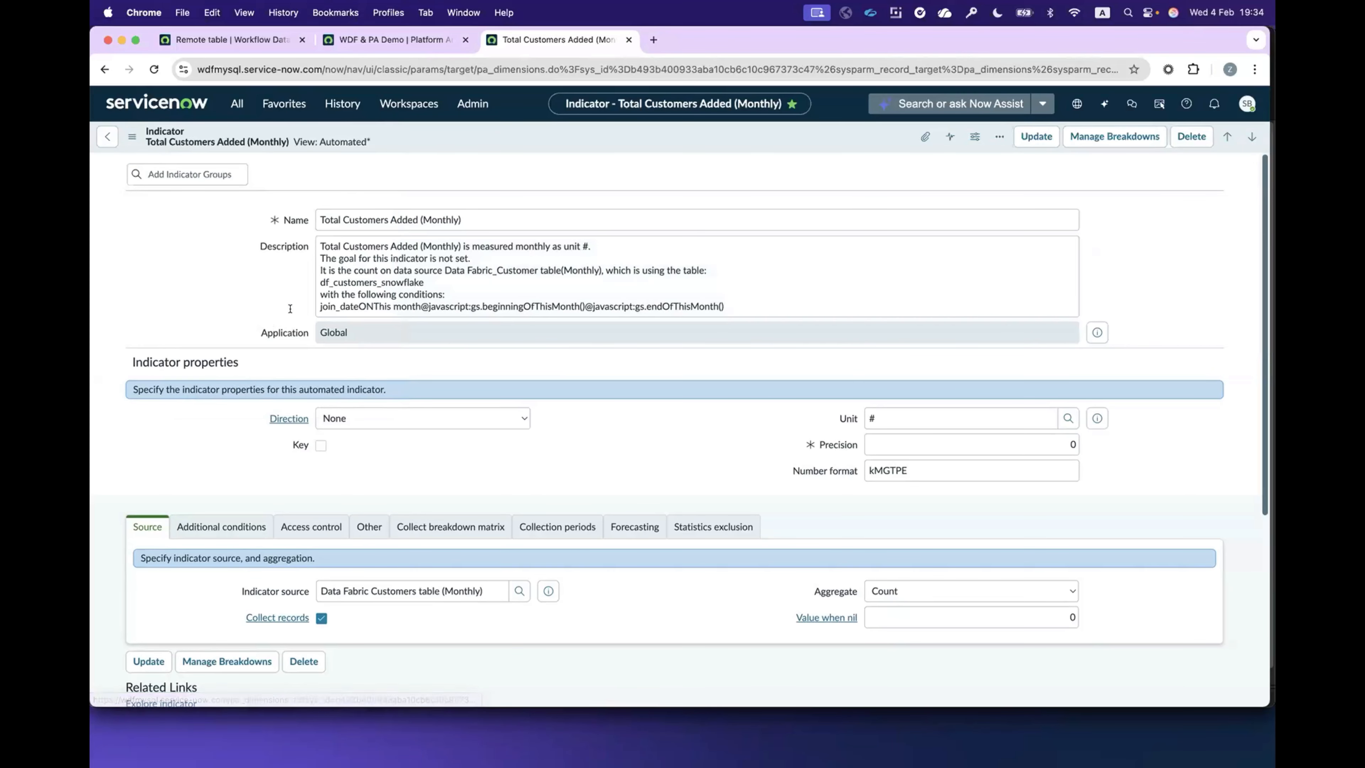
left_click(276, 106)
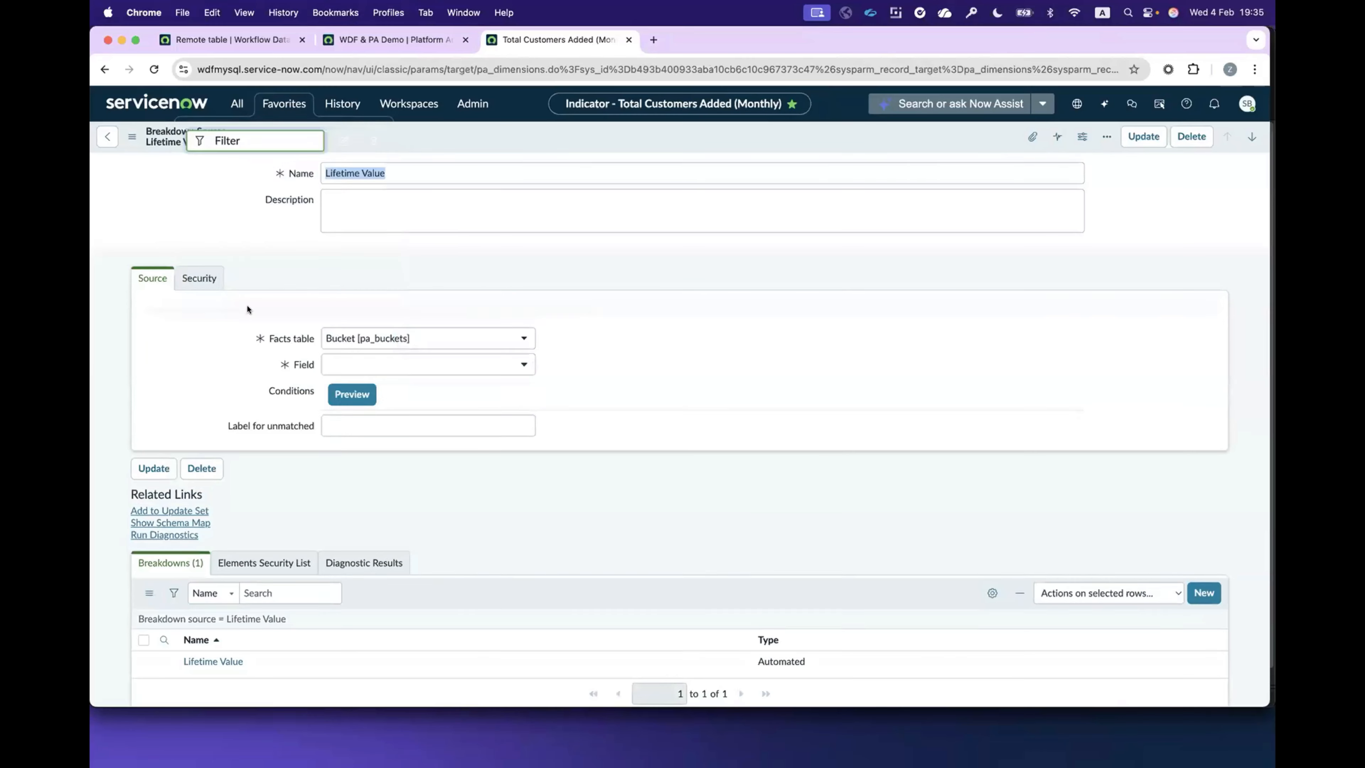
left_click(276, 104)
left_click(253, 350)
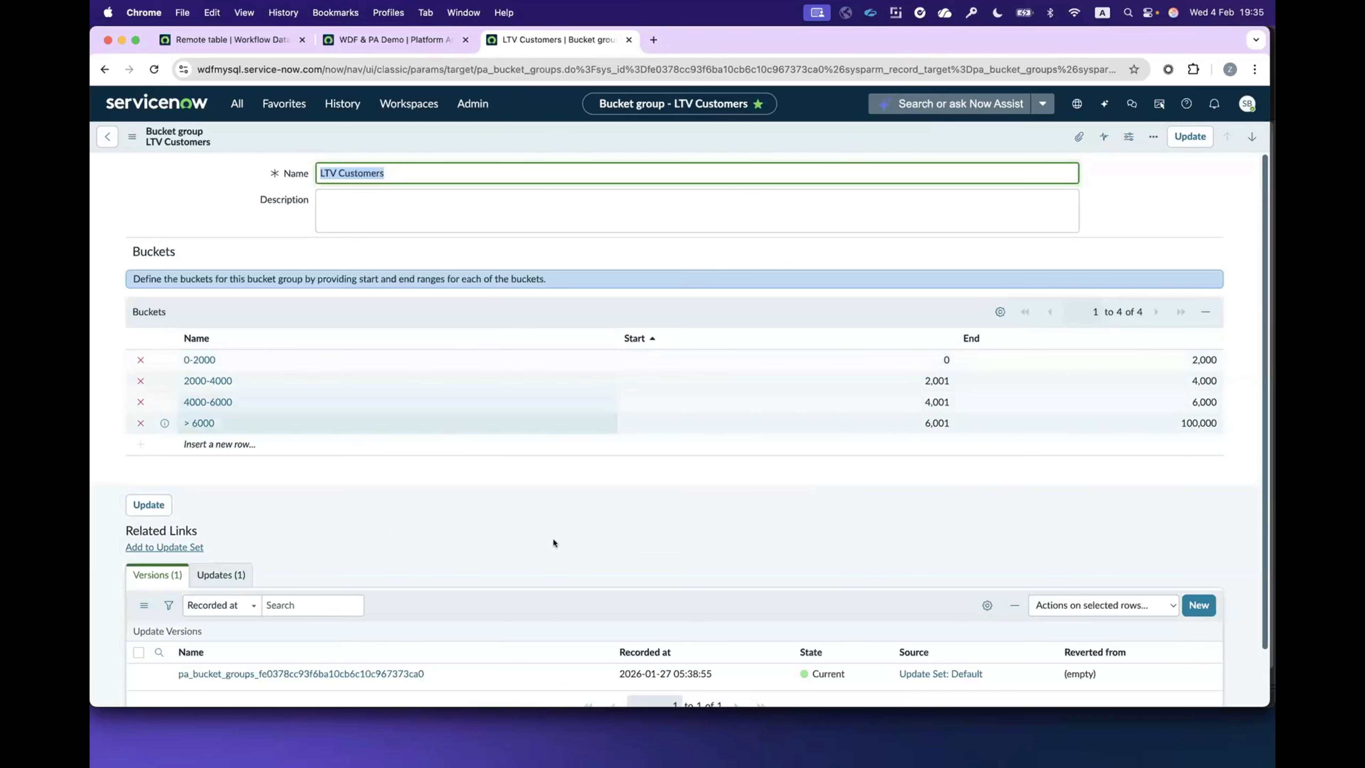
scroll(782, 521, "down", 2)
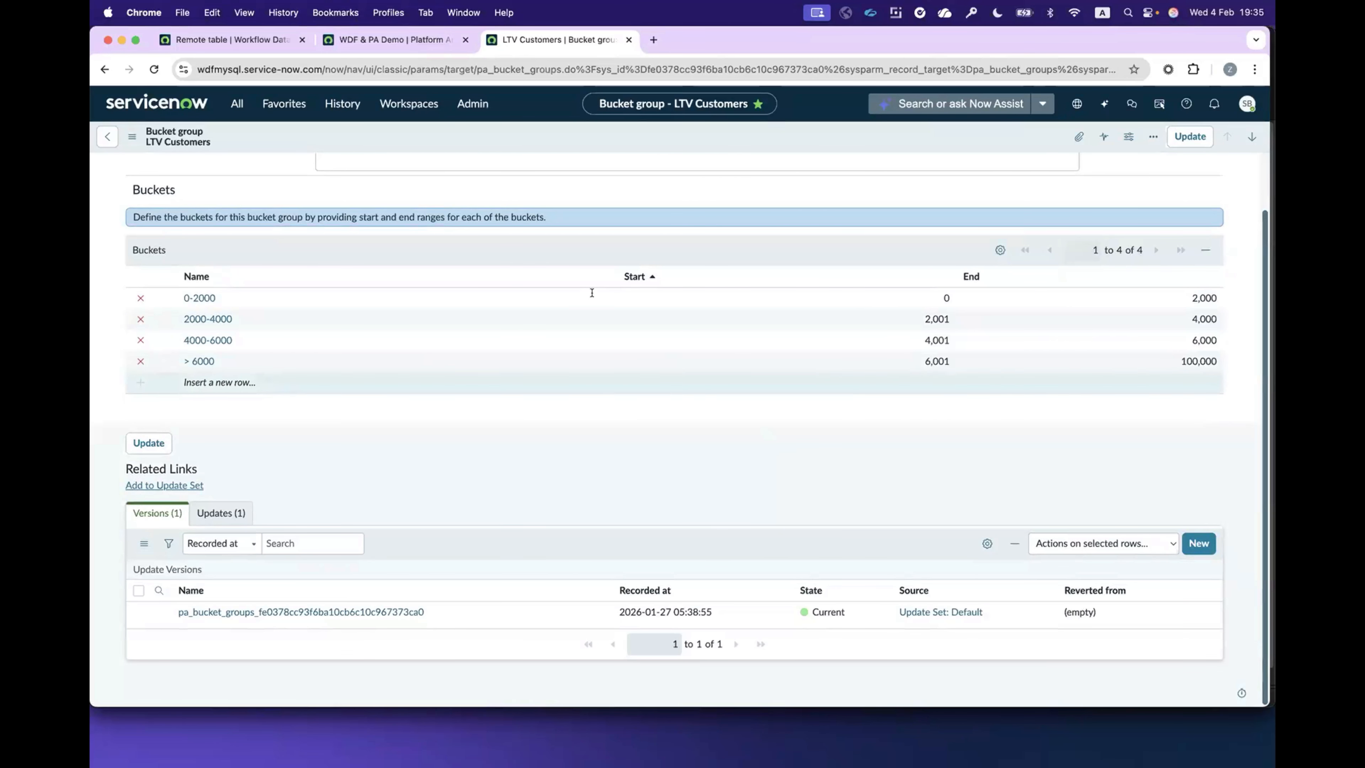
Step: Switch to the WDF & PA Demo dashboard, start editing it and add a data visualization of type Column
left_click(367, 33)
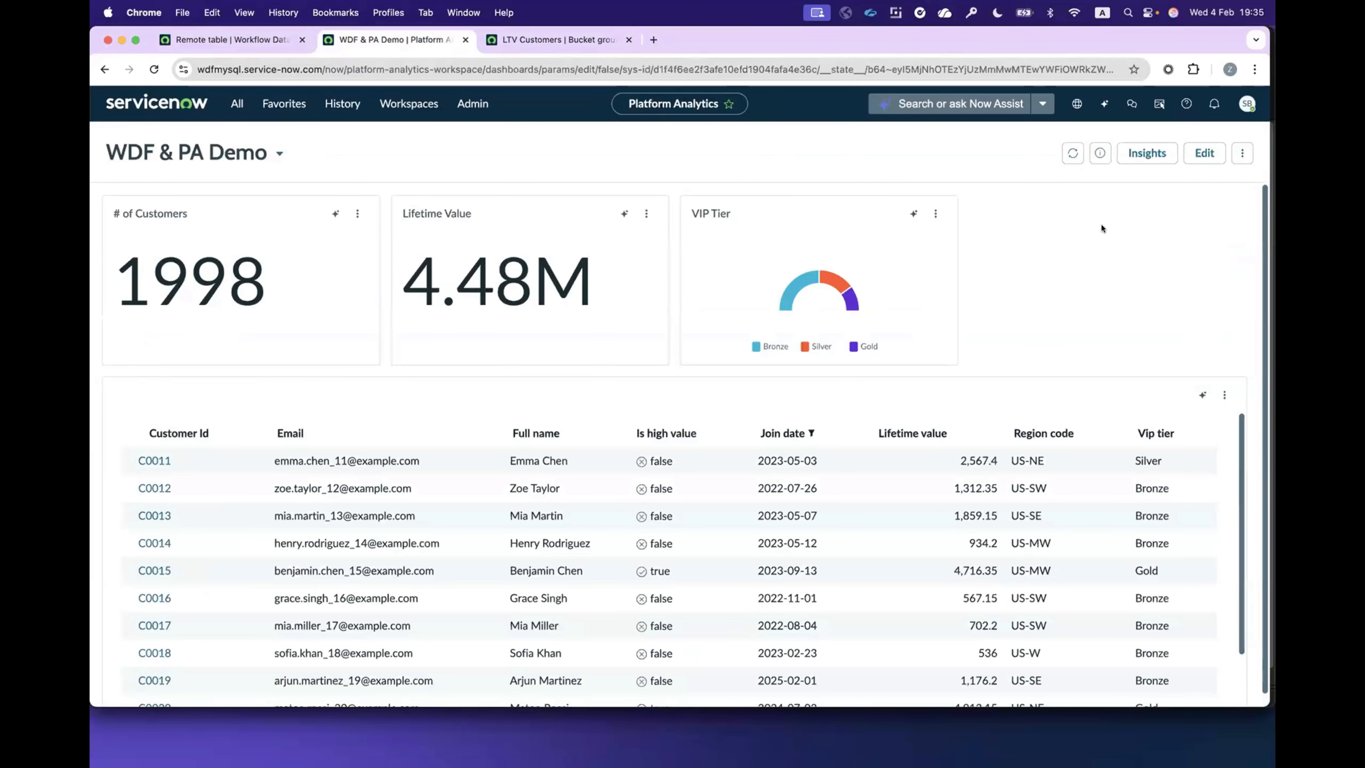
left_click(1203, 153)
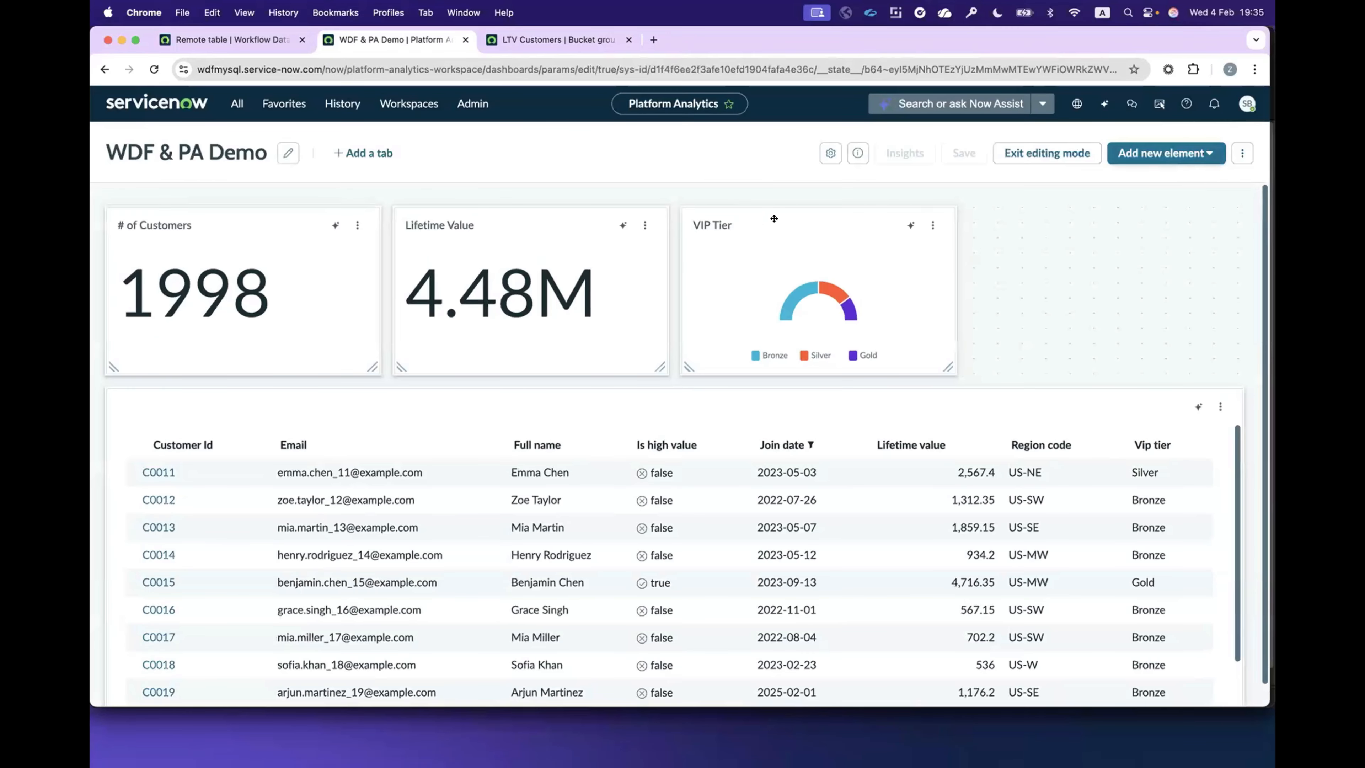
left_click(1172, 156)
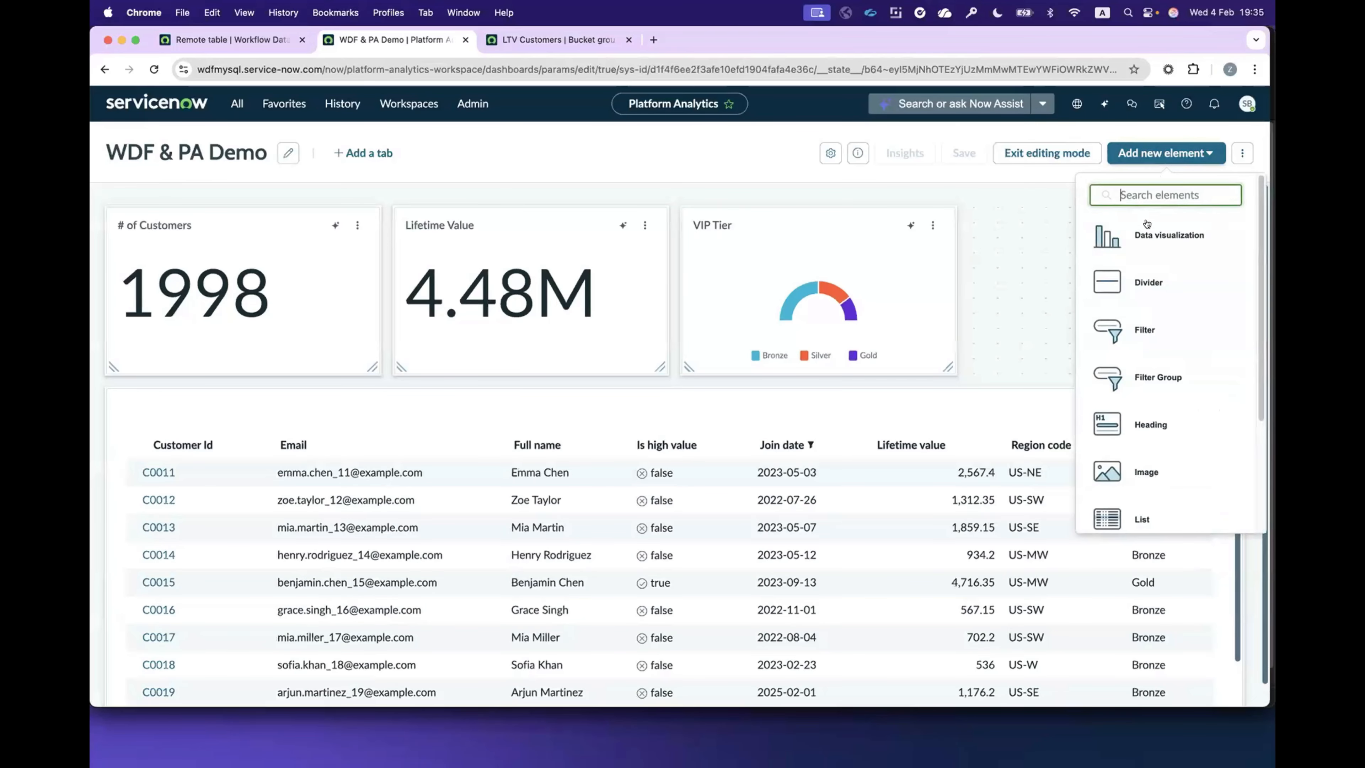
left_click(1148, 228)
left_click(717, 369)
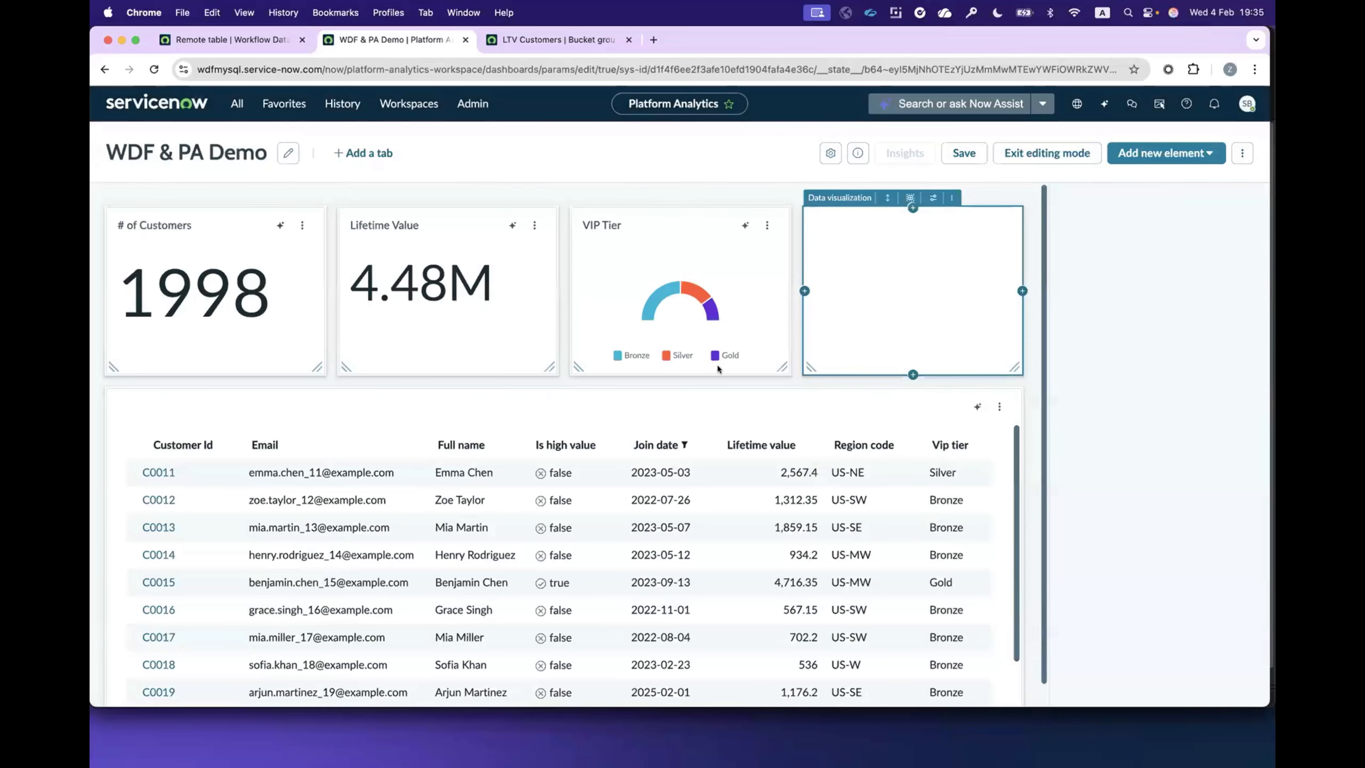
left_click(1212, 261)
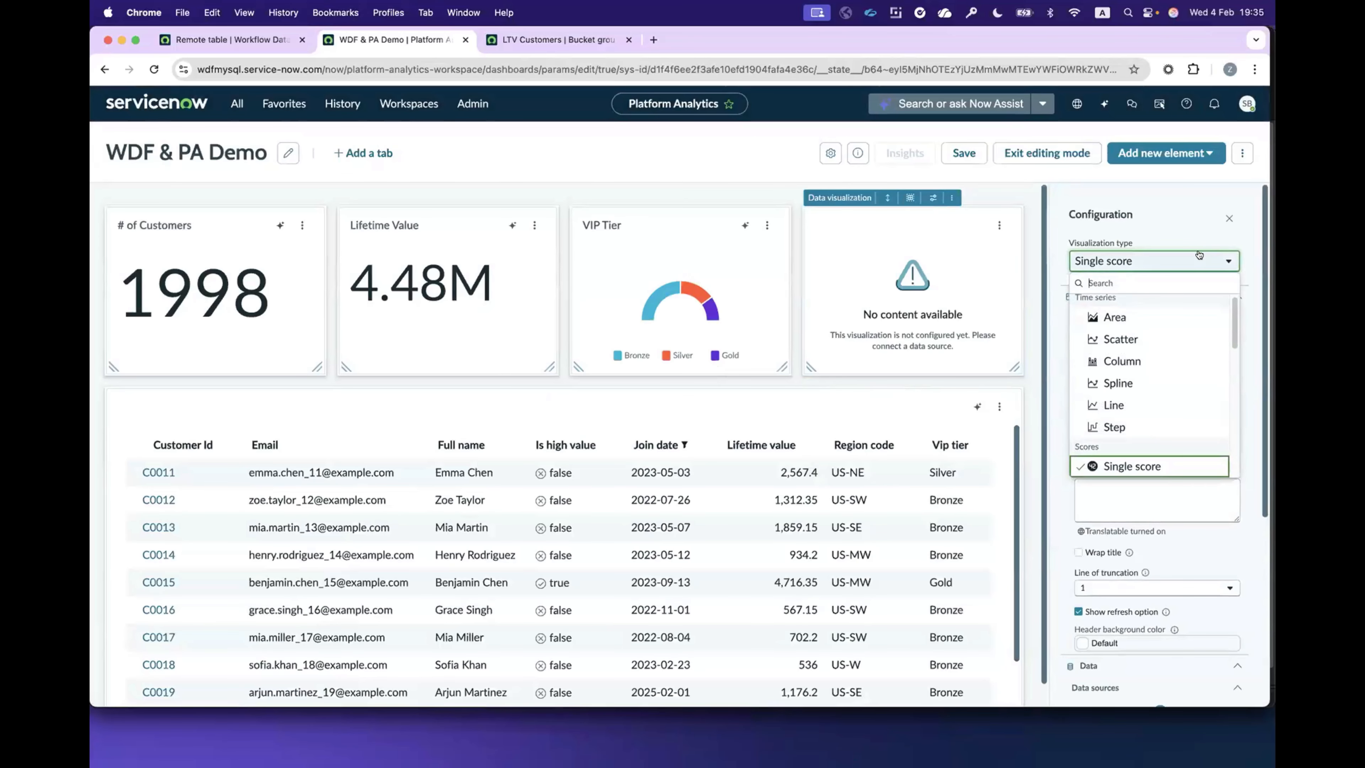
left_click(1120, 361)
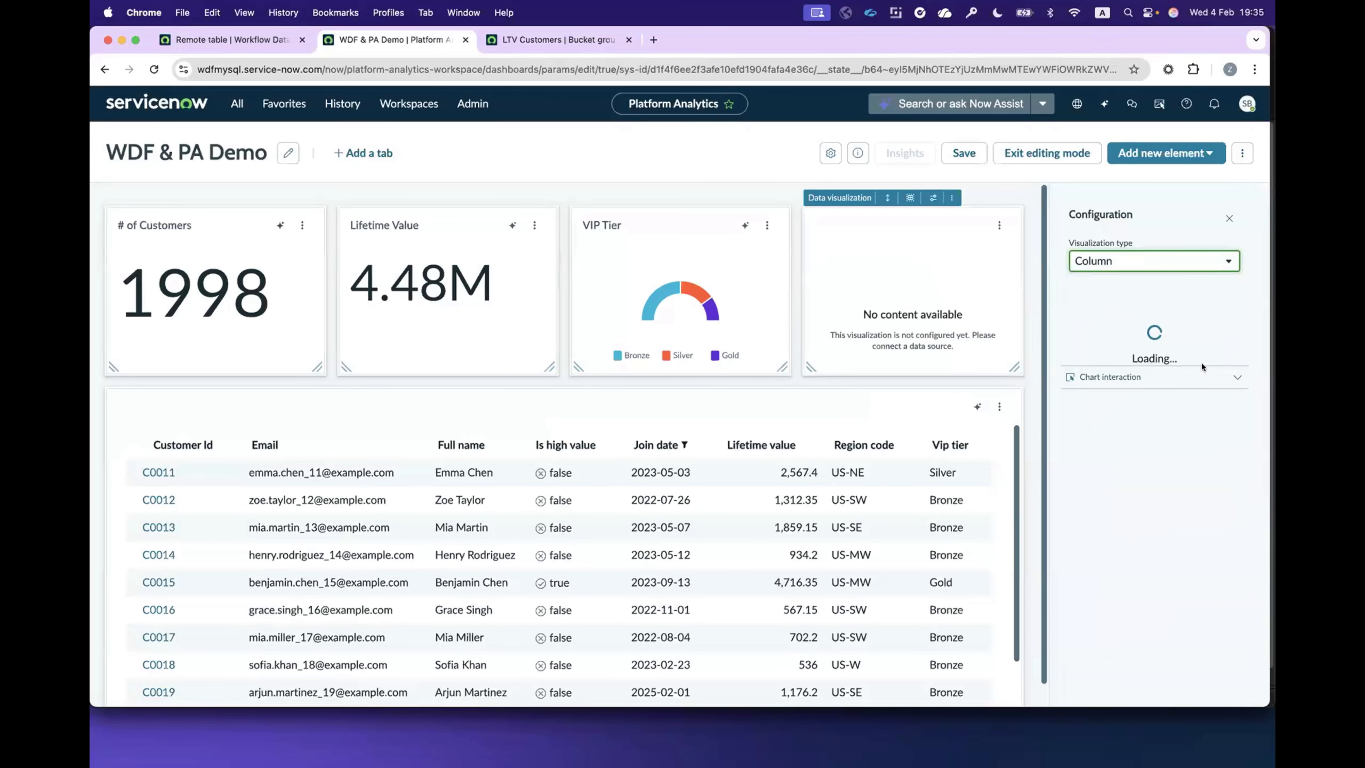
Step: Add the Total Customers Added (Monthly) indicator as the column chart's data source
scroll(1146, 534, "down", 4)
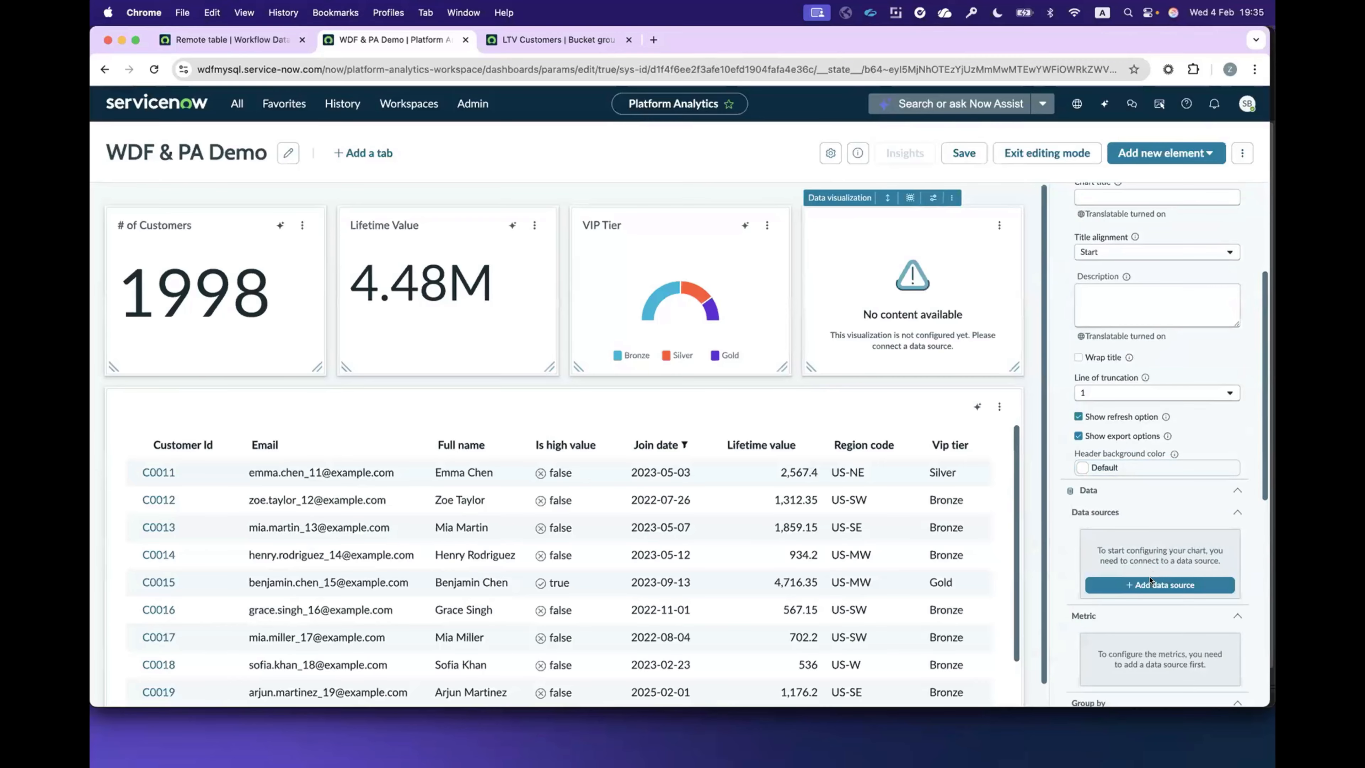
left_click(1159, 580)
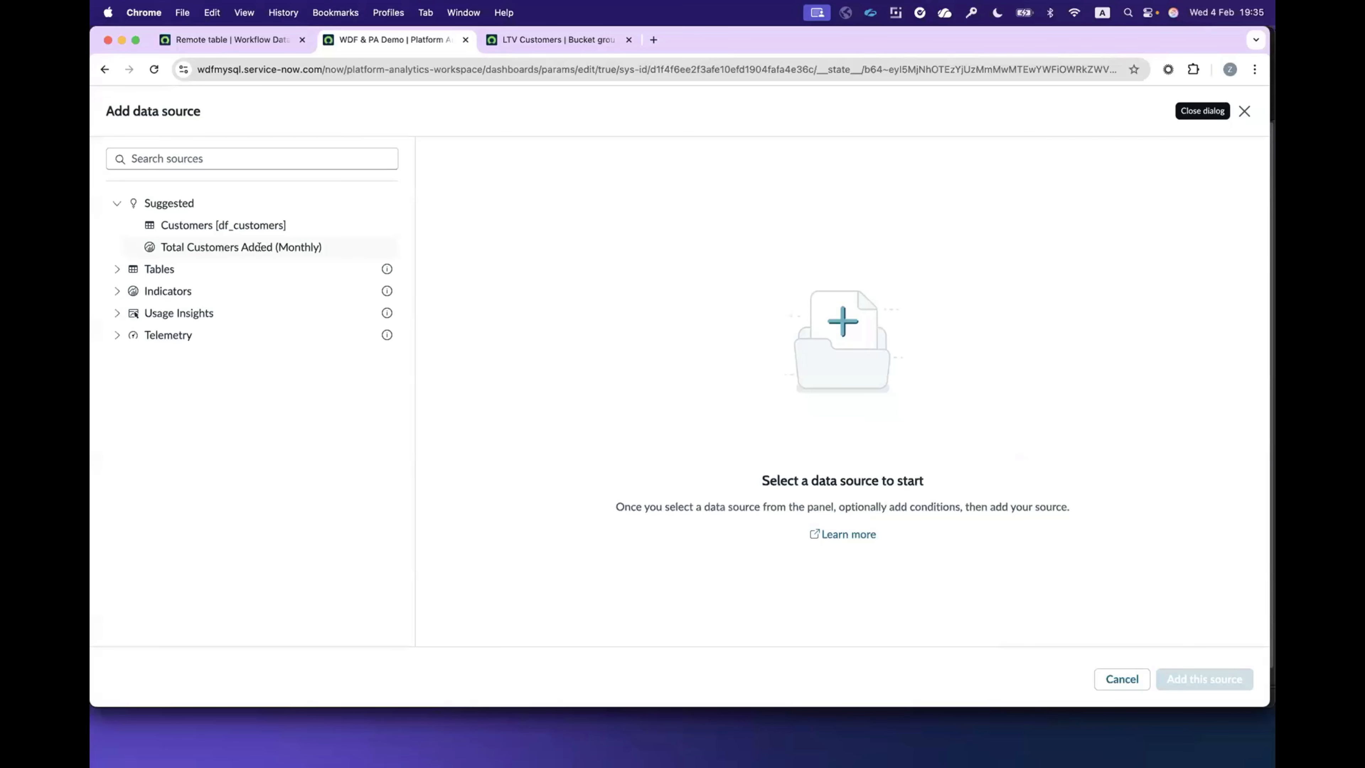
left_click(163, 246)
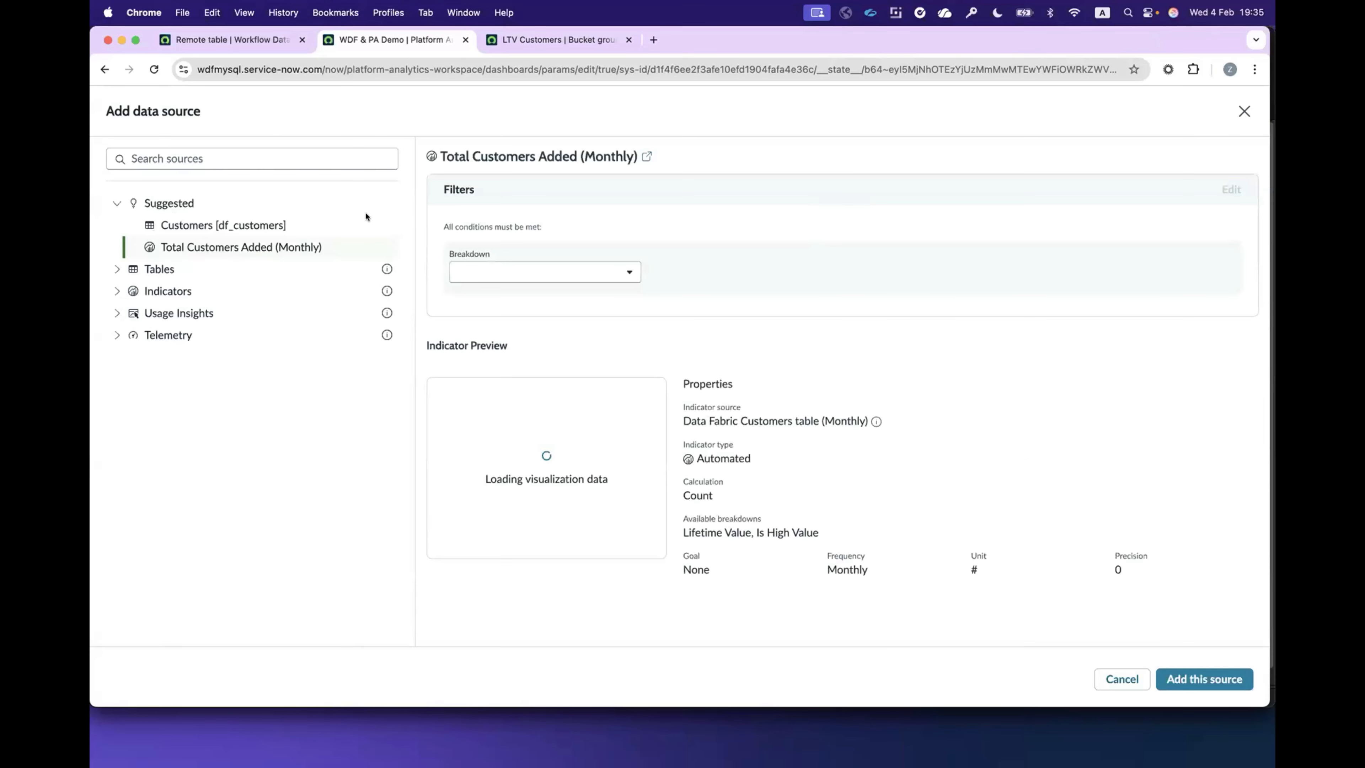
left_click(1200, 680)
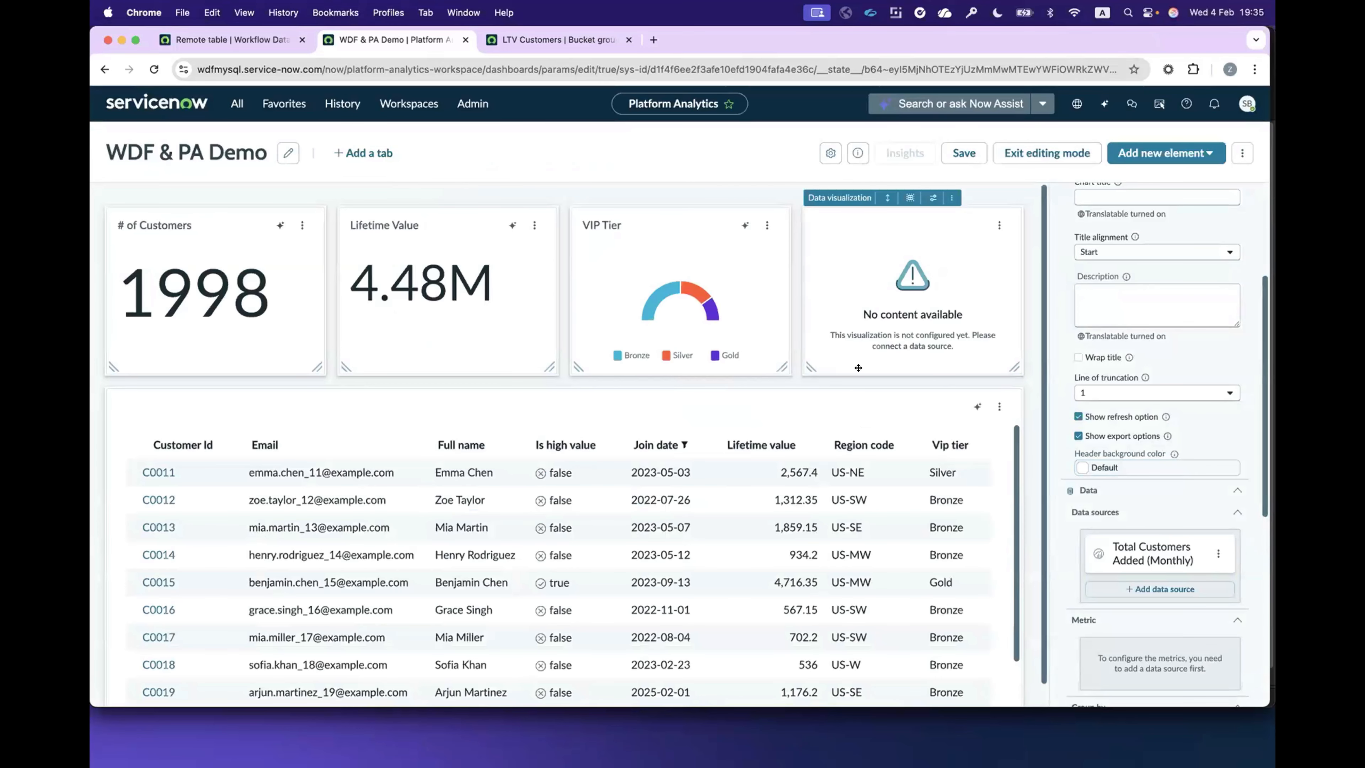
Step: Set the column chart's date range to an absolute period with Jan 2024 as the period start
scroll(1163, 493, "down", 6)
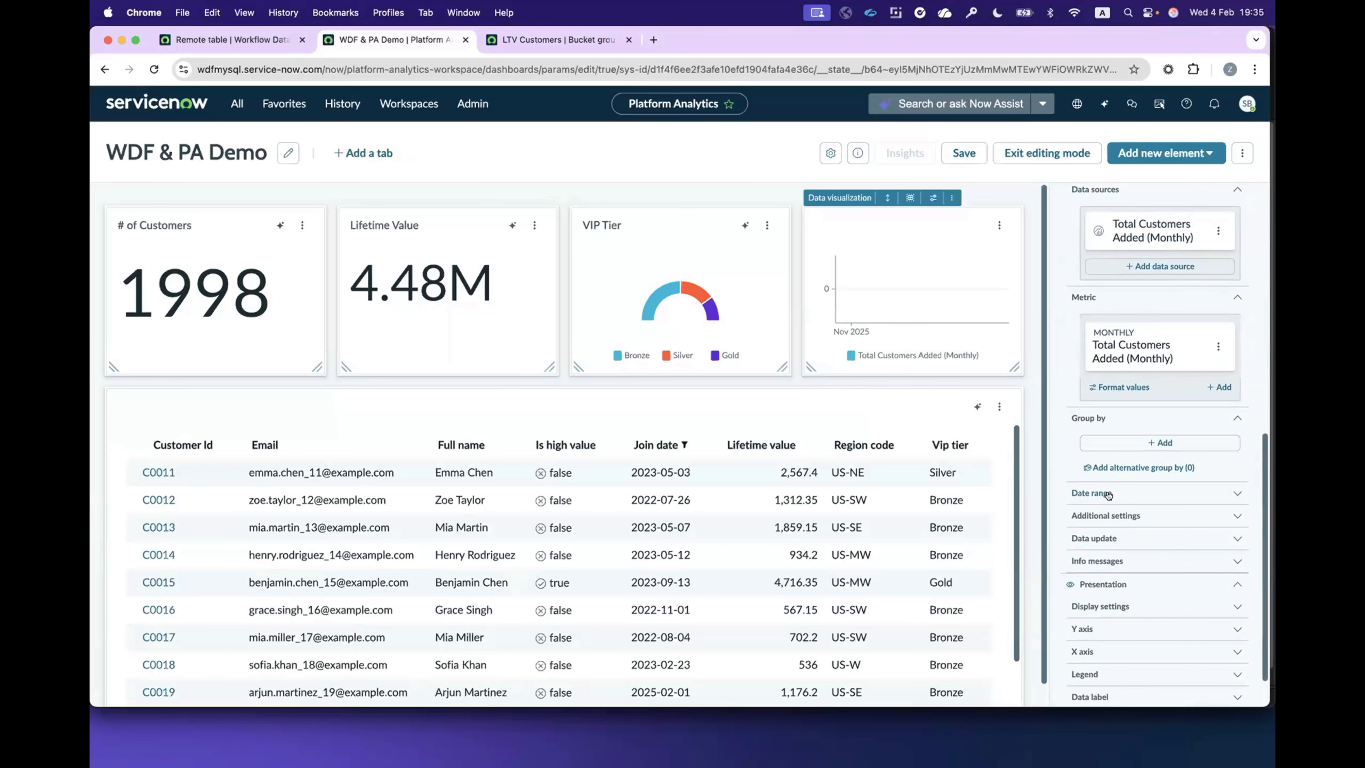
left_click(1163, 493)
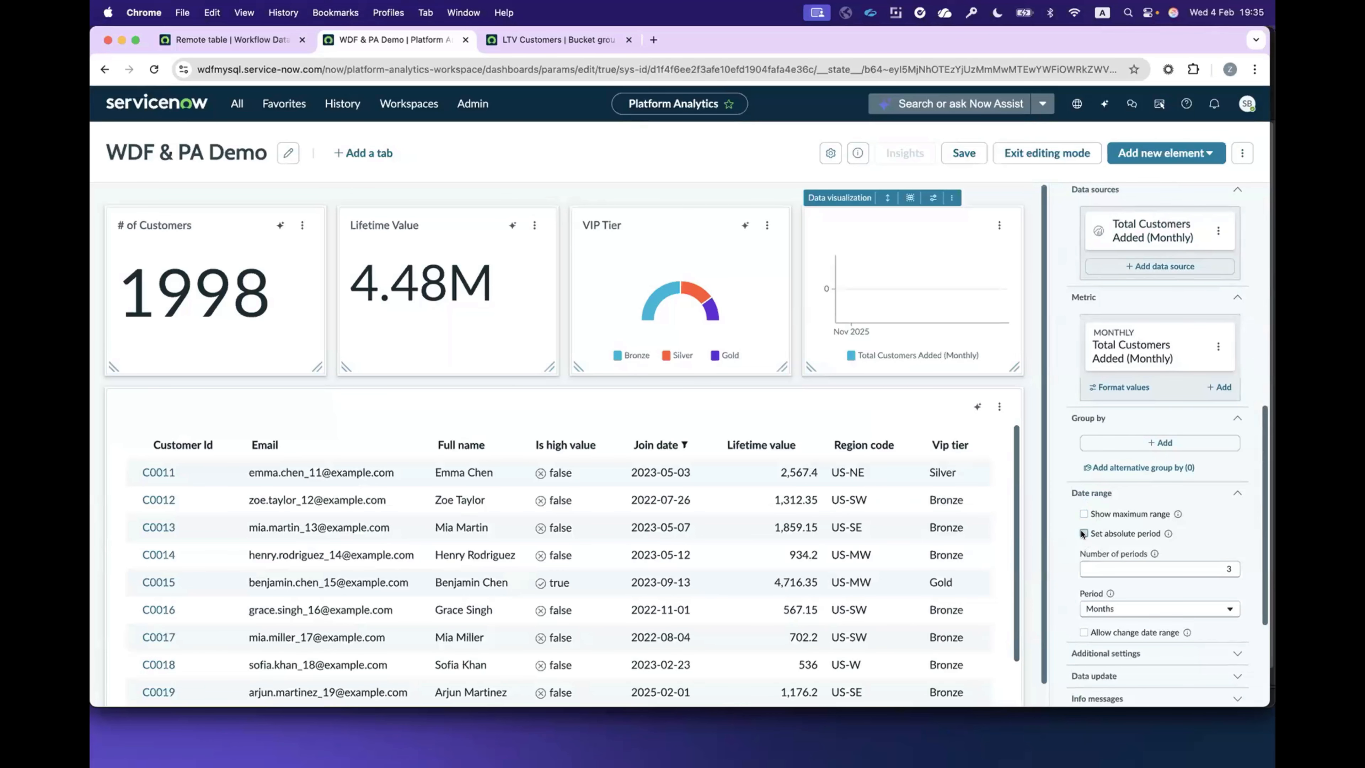
left_click(1084, 533)
left_click(1224, 572)
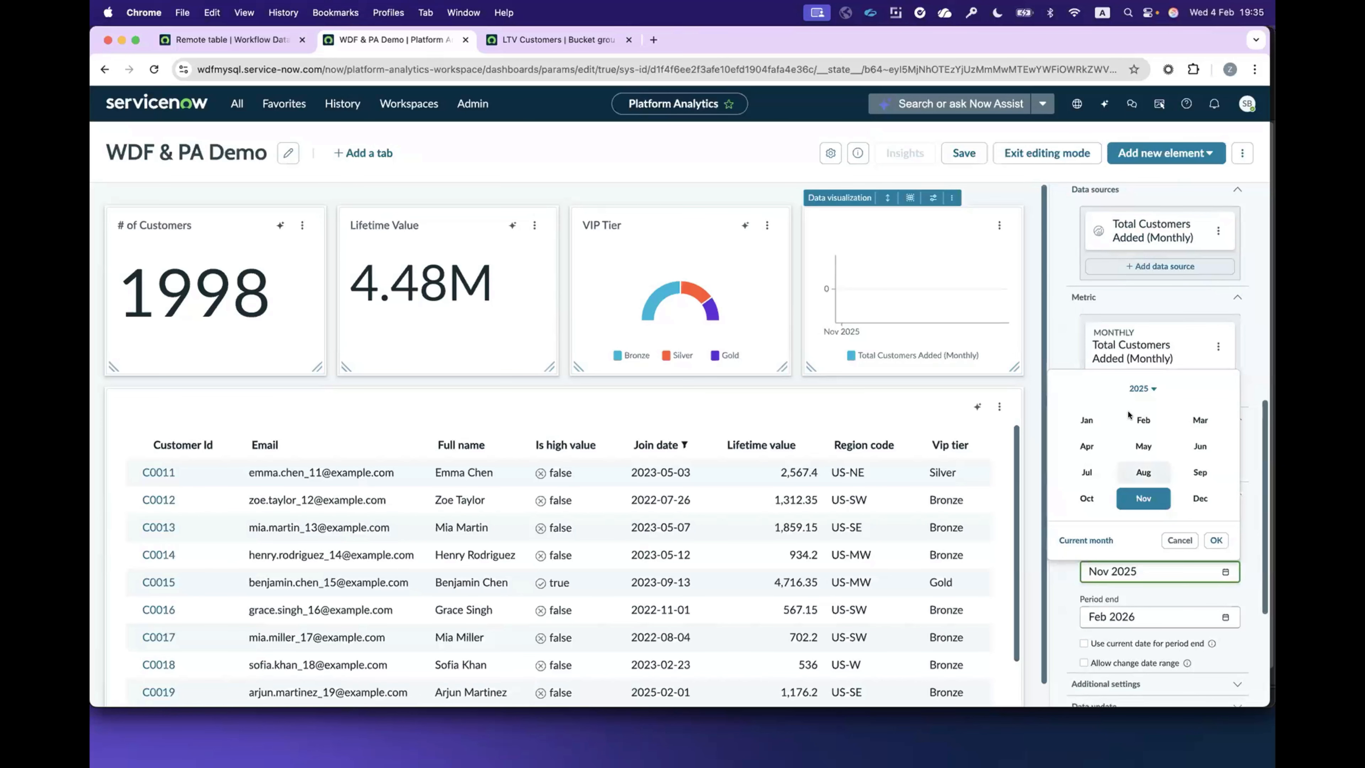
left_click(1142, 388)
left_click(1159, 508)
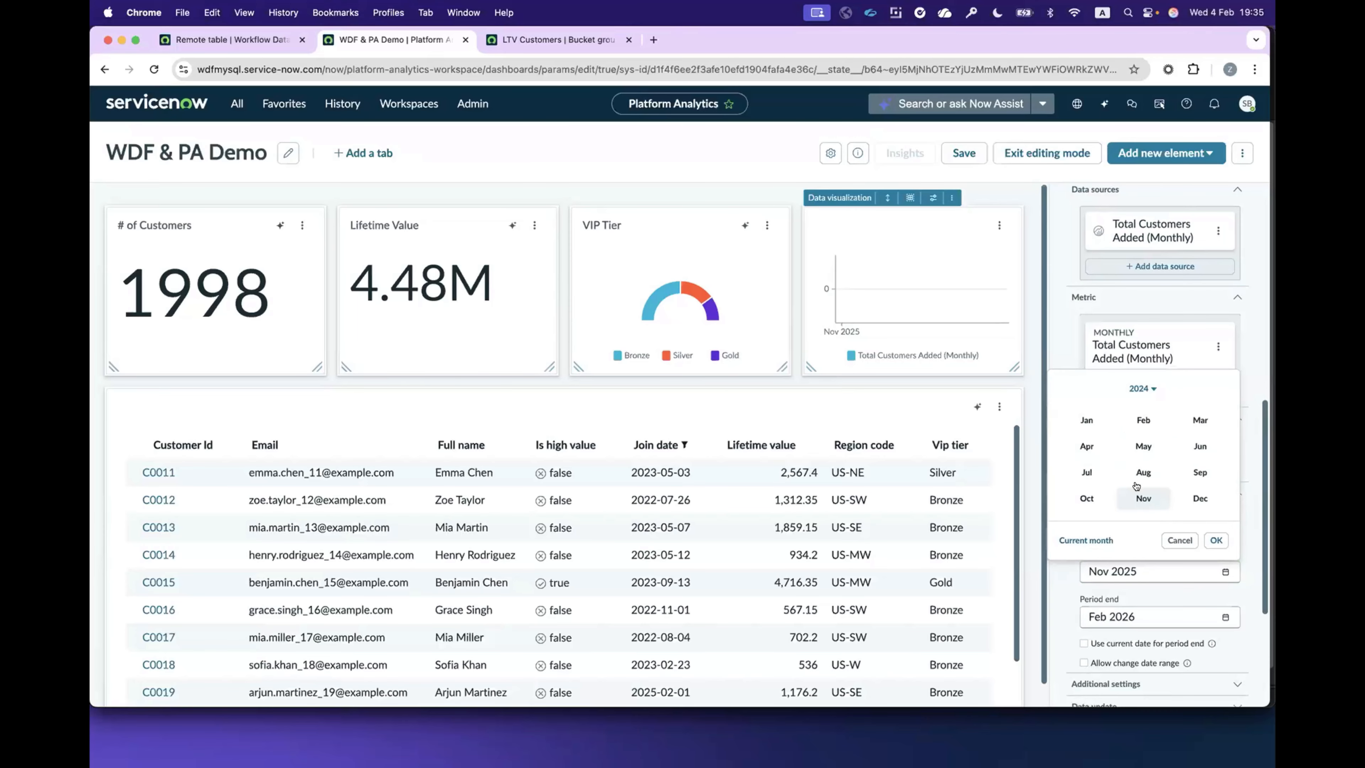
left_click(1086, 420)
left_click(1215, 540)
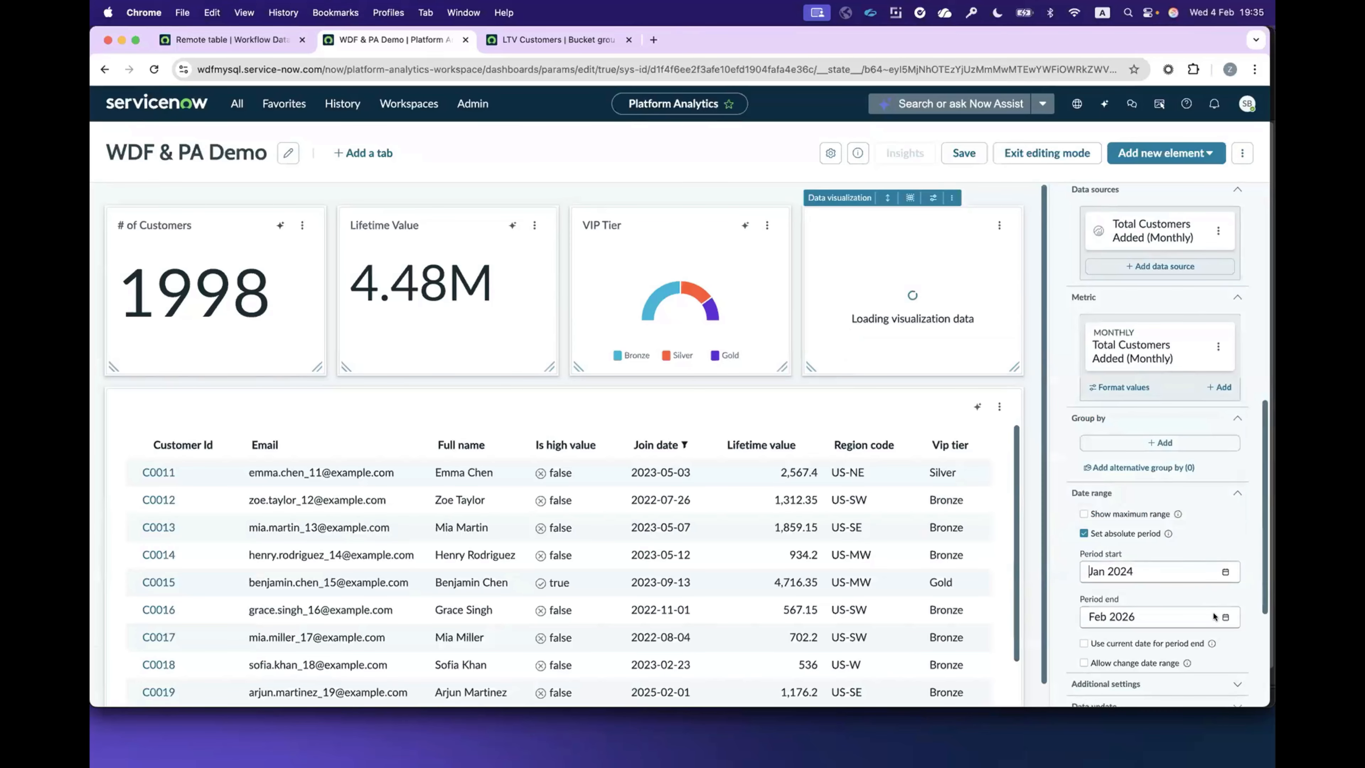
Step: Set the period end of the column chart's date range to Sep 2025
left_click(1224, 616)
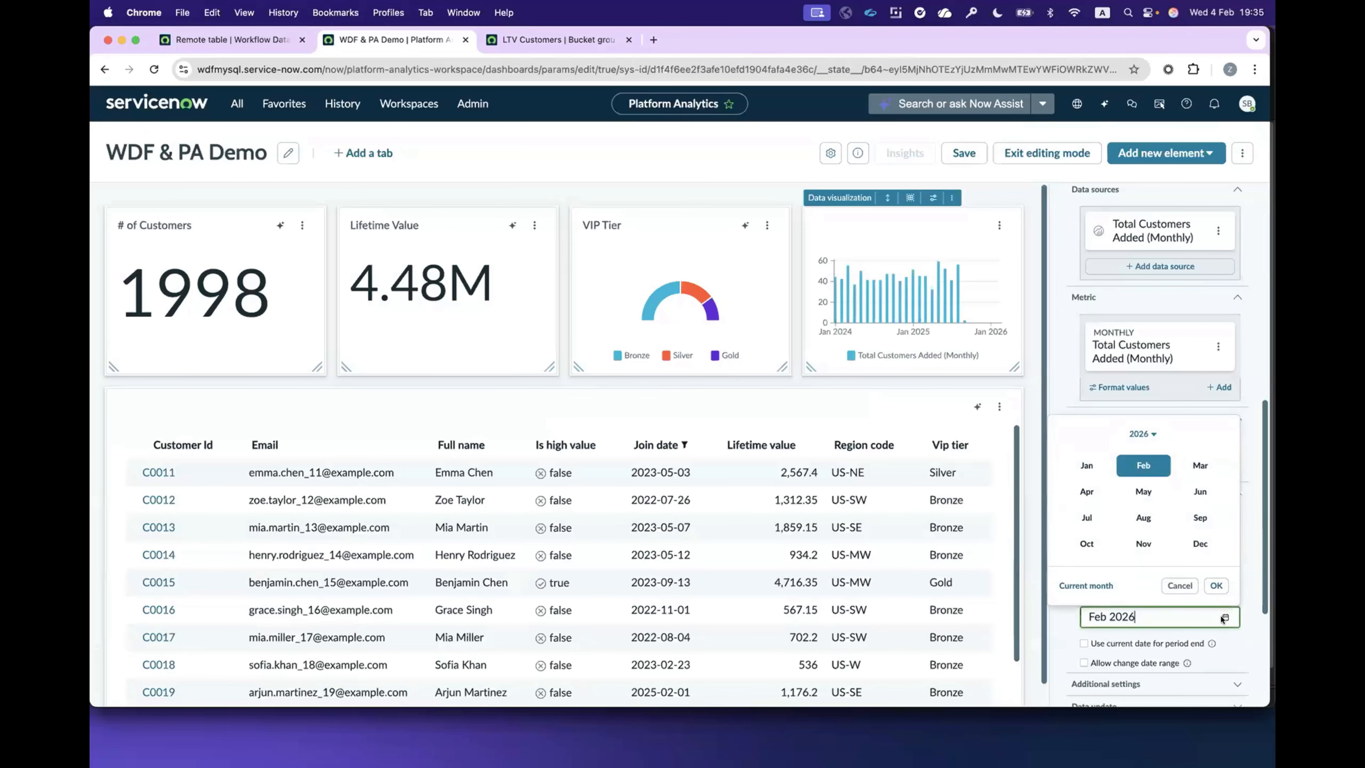
left_click(1141, 433)
left_click(1197, 527)
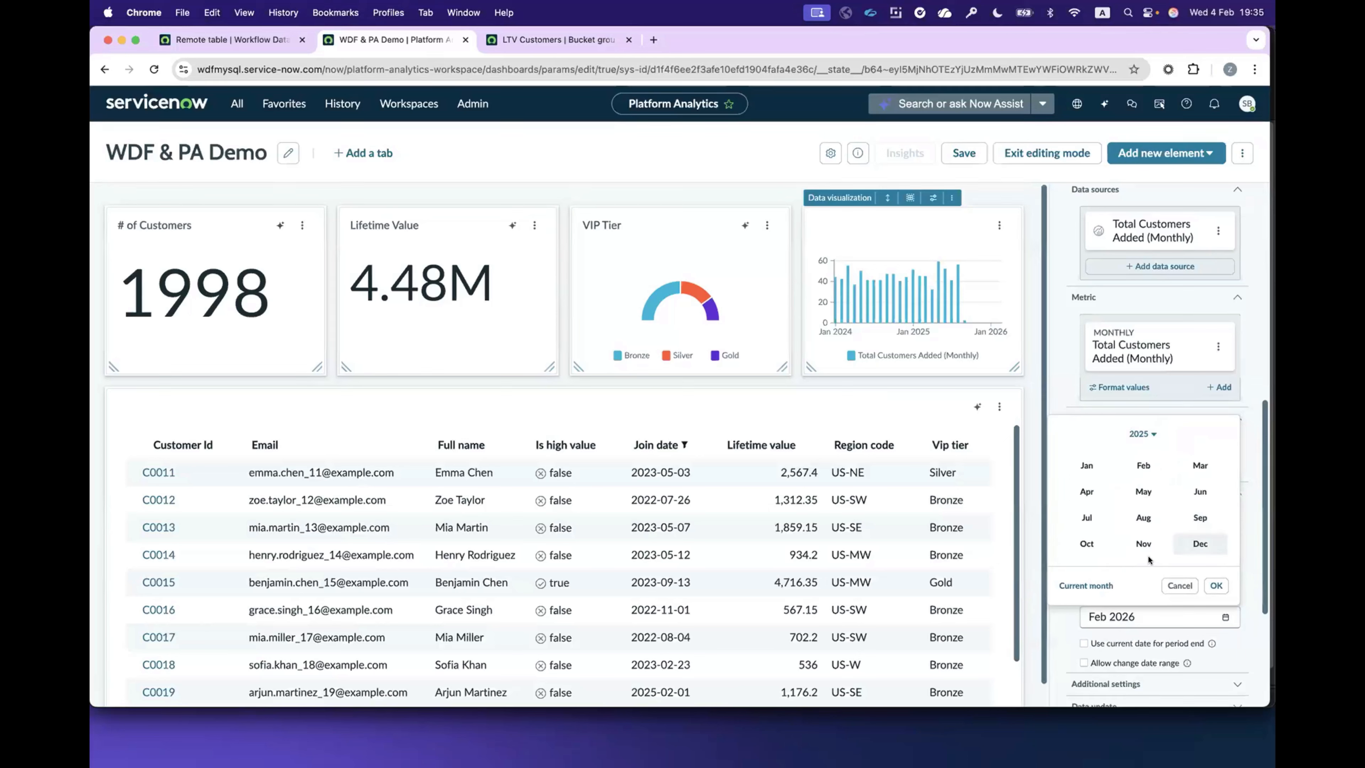
left_click(1200, 517)
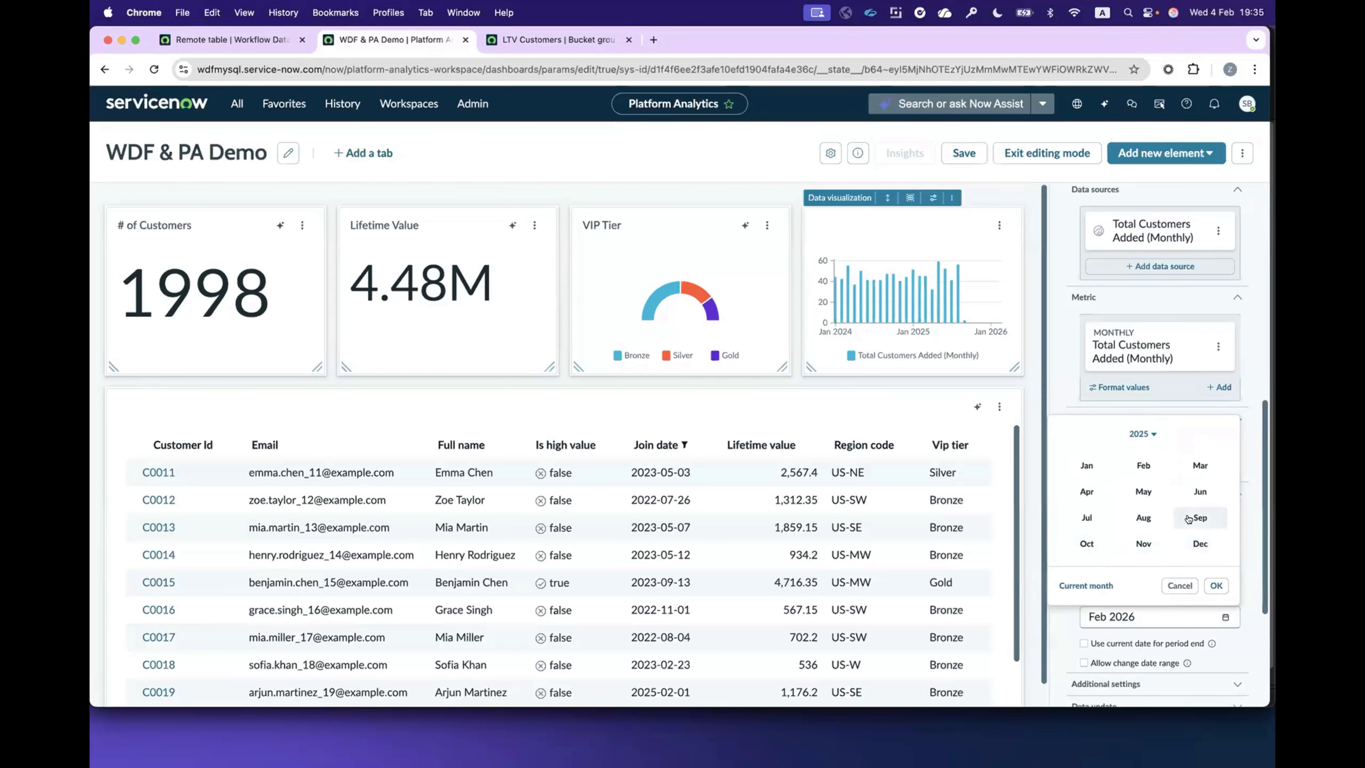
left_click(1216, 586)
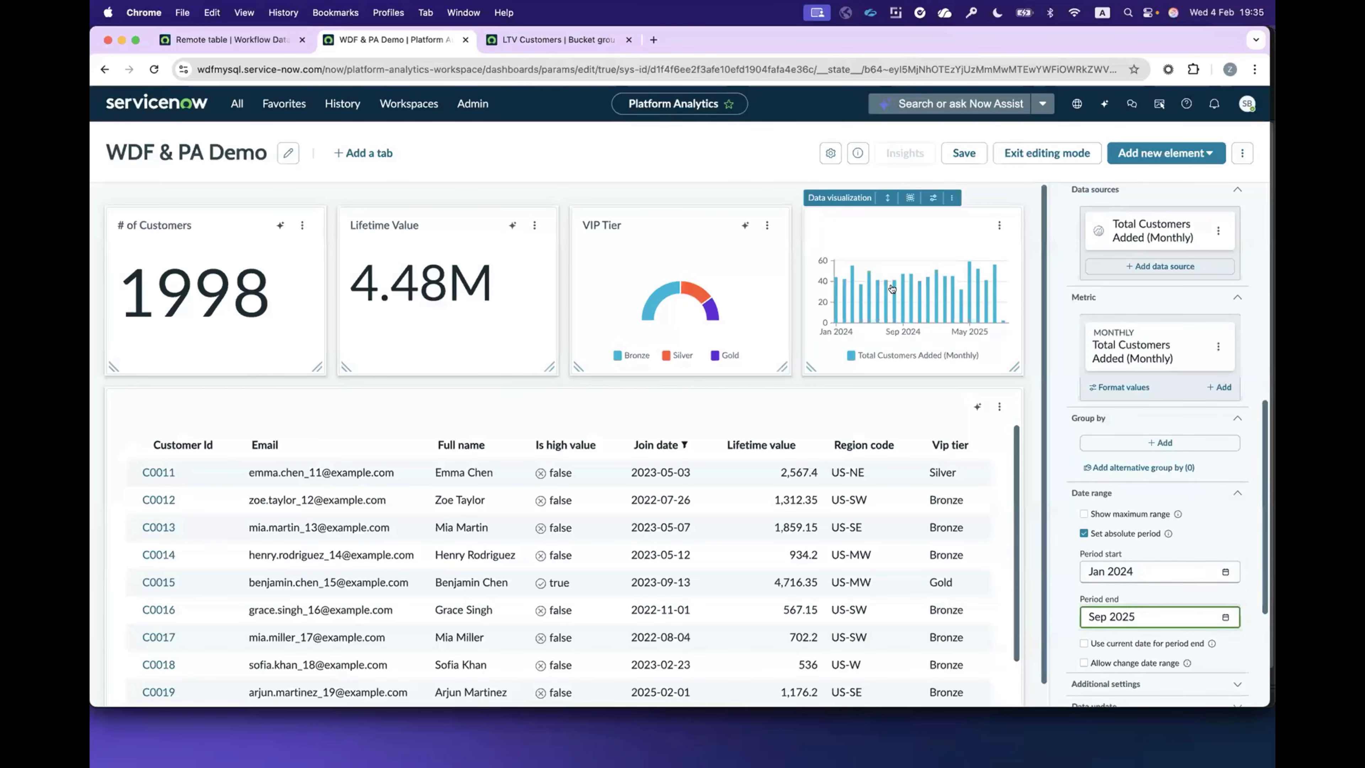
Step: Save the WDF & PA Demo dashboard changes and exit editing mode
left_click(956, 154)
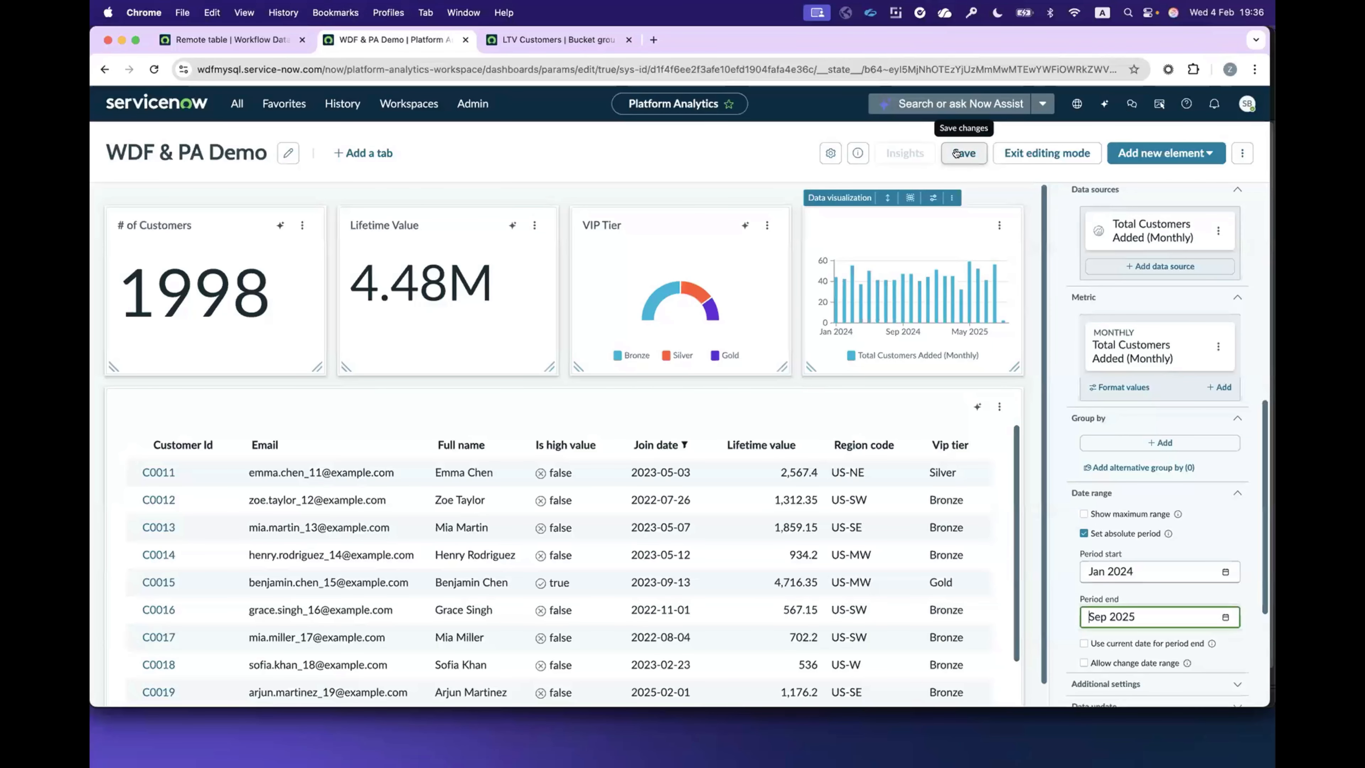
left_click(956, 154)
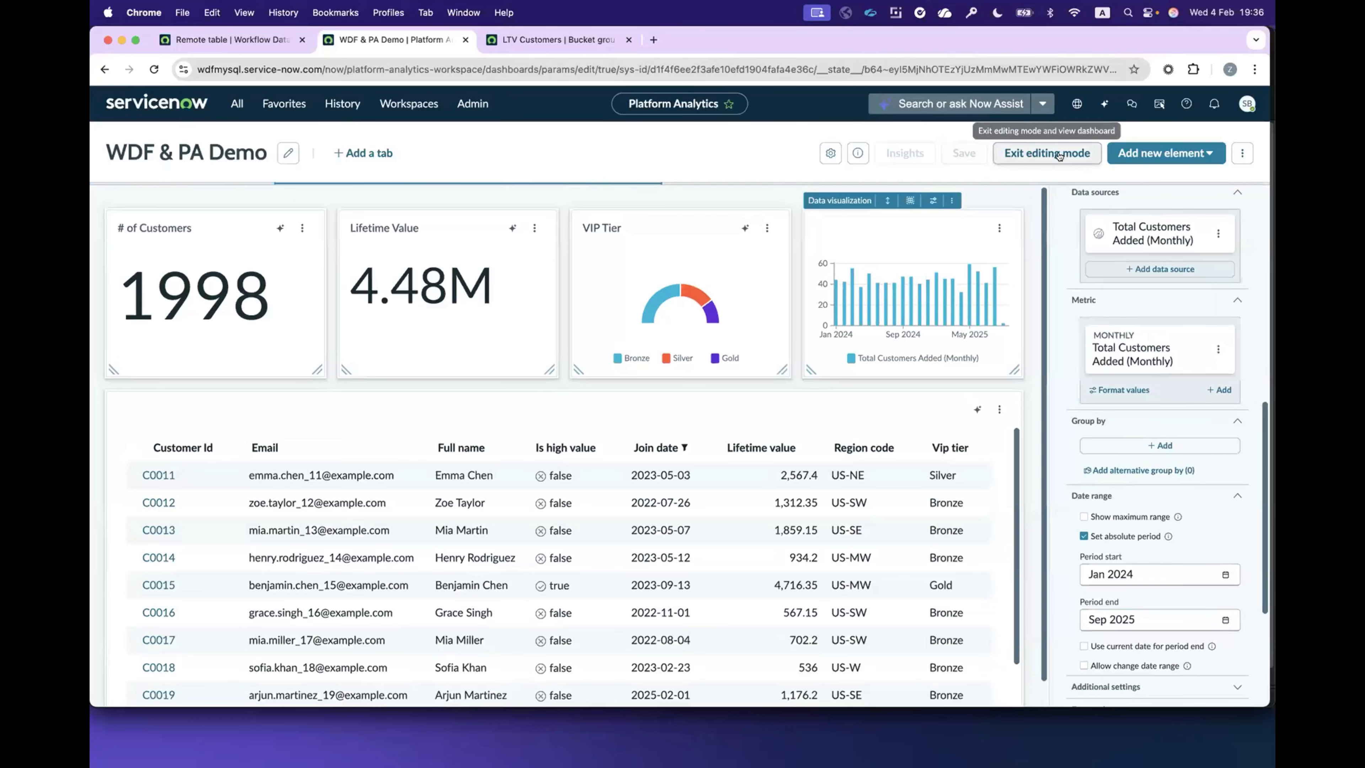
left_click(1057, 154)
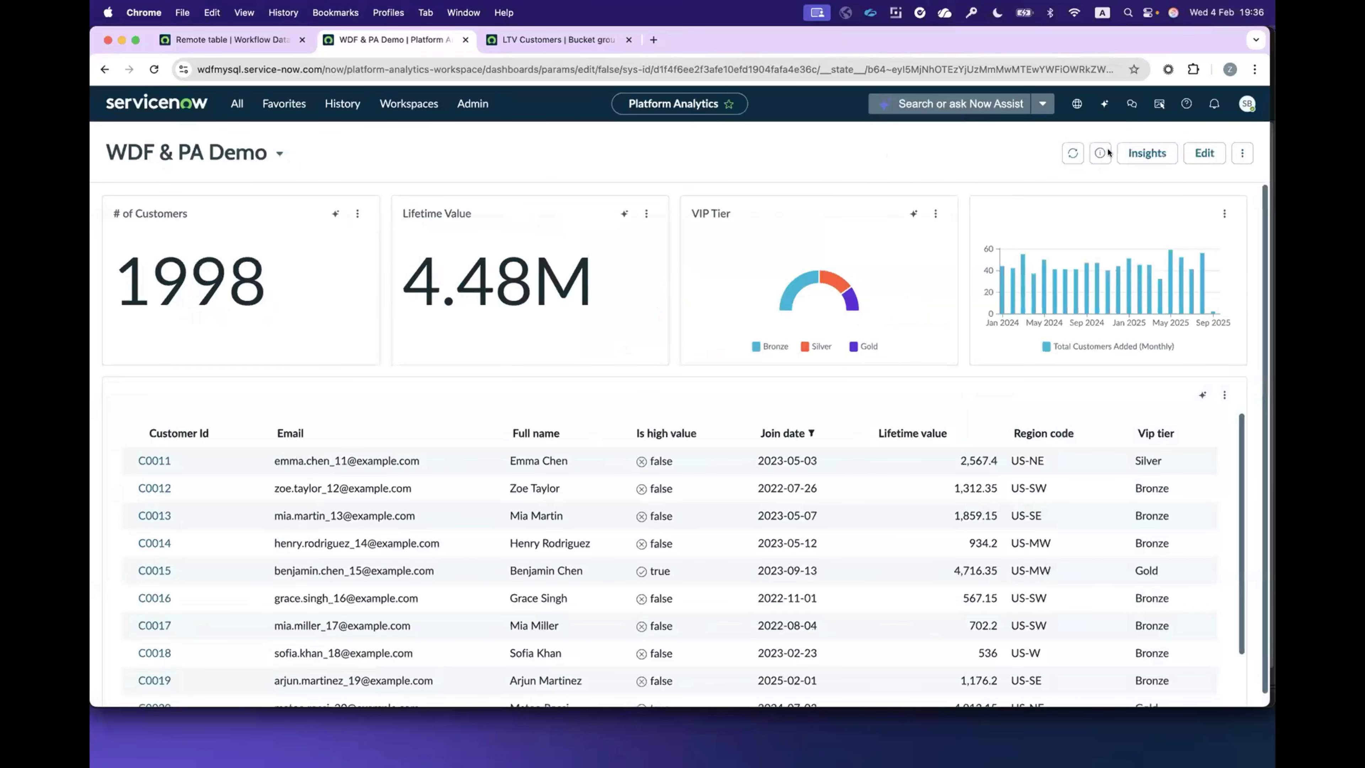
Step: Inspect the monthly columns of the new chart and open the KPI details from the October 2024 column
mouse_move(1030, 282)
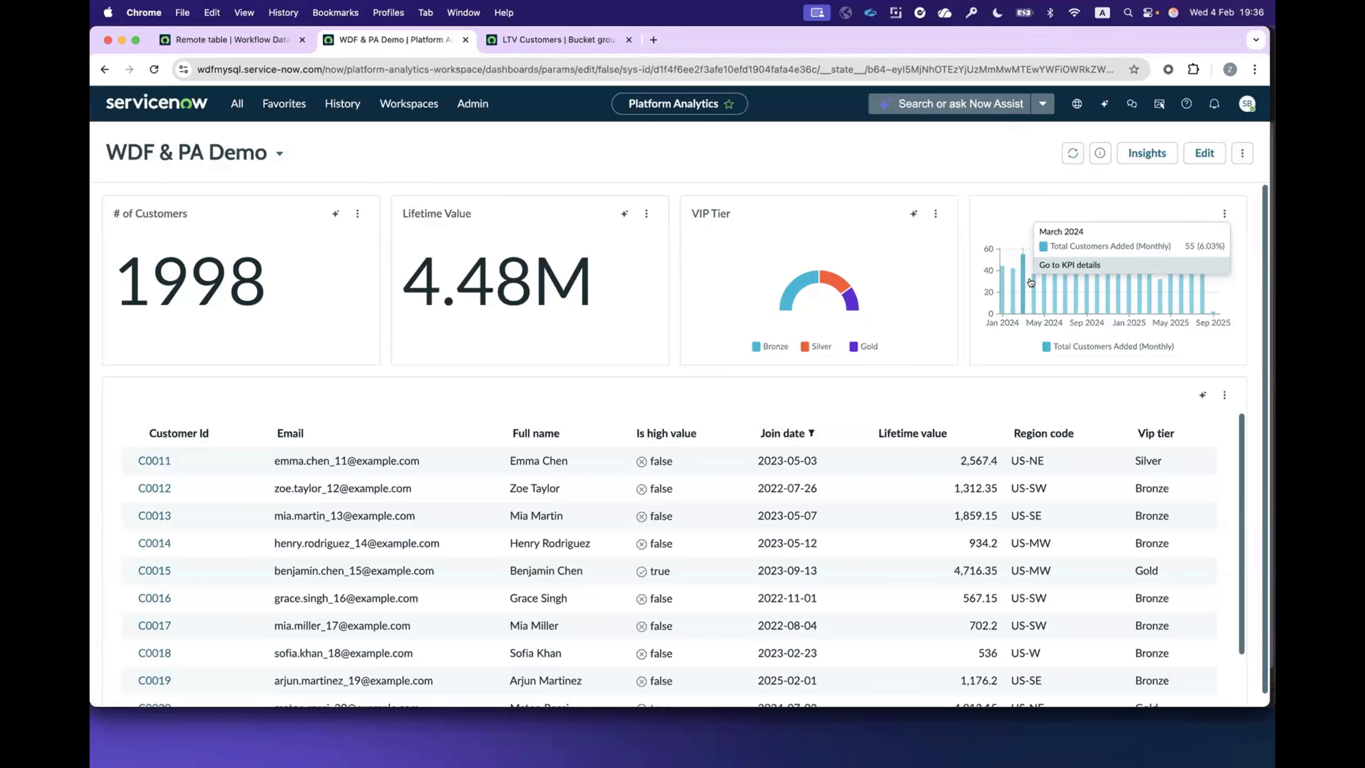
mouse_move(1097, 284)
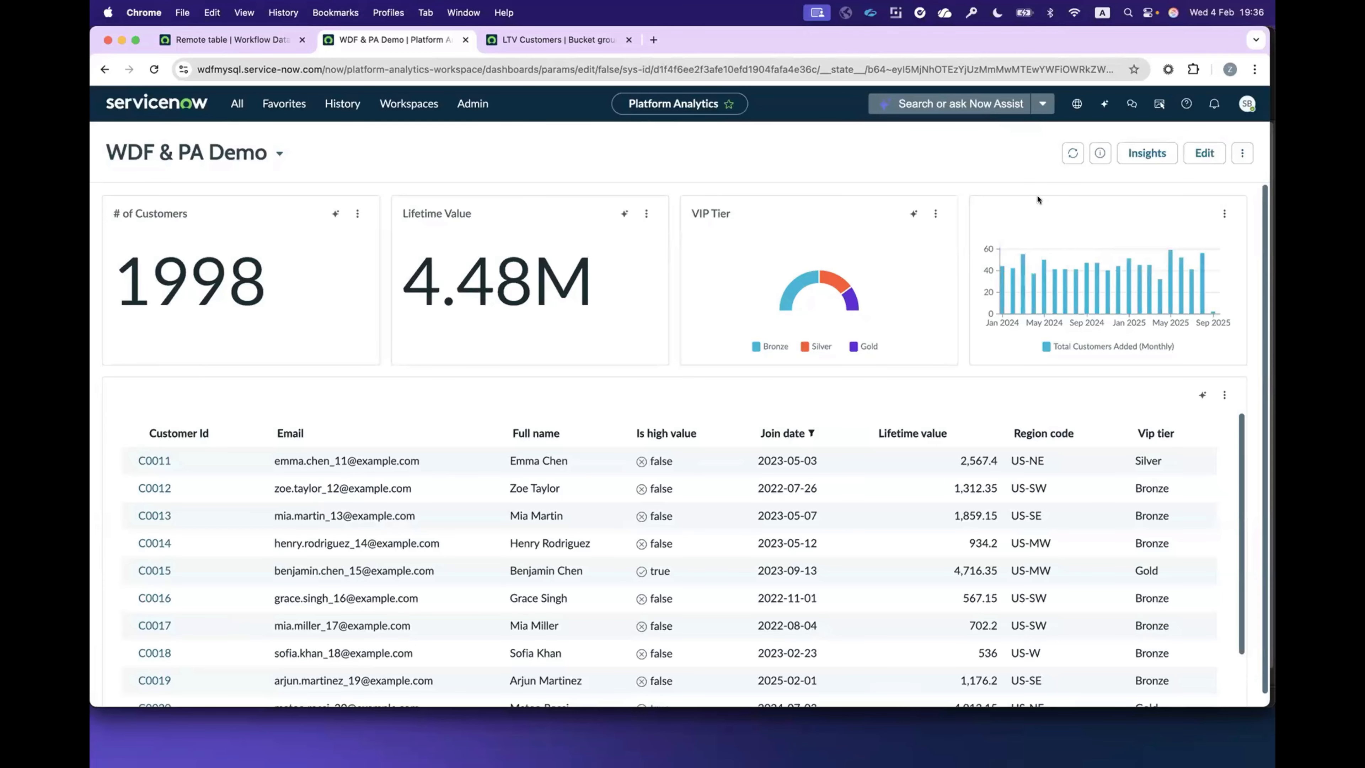
left_click(1095, 284)
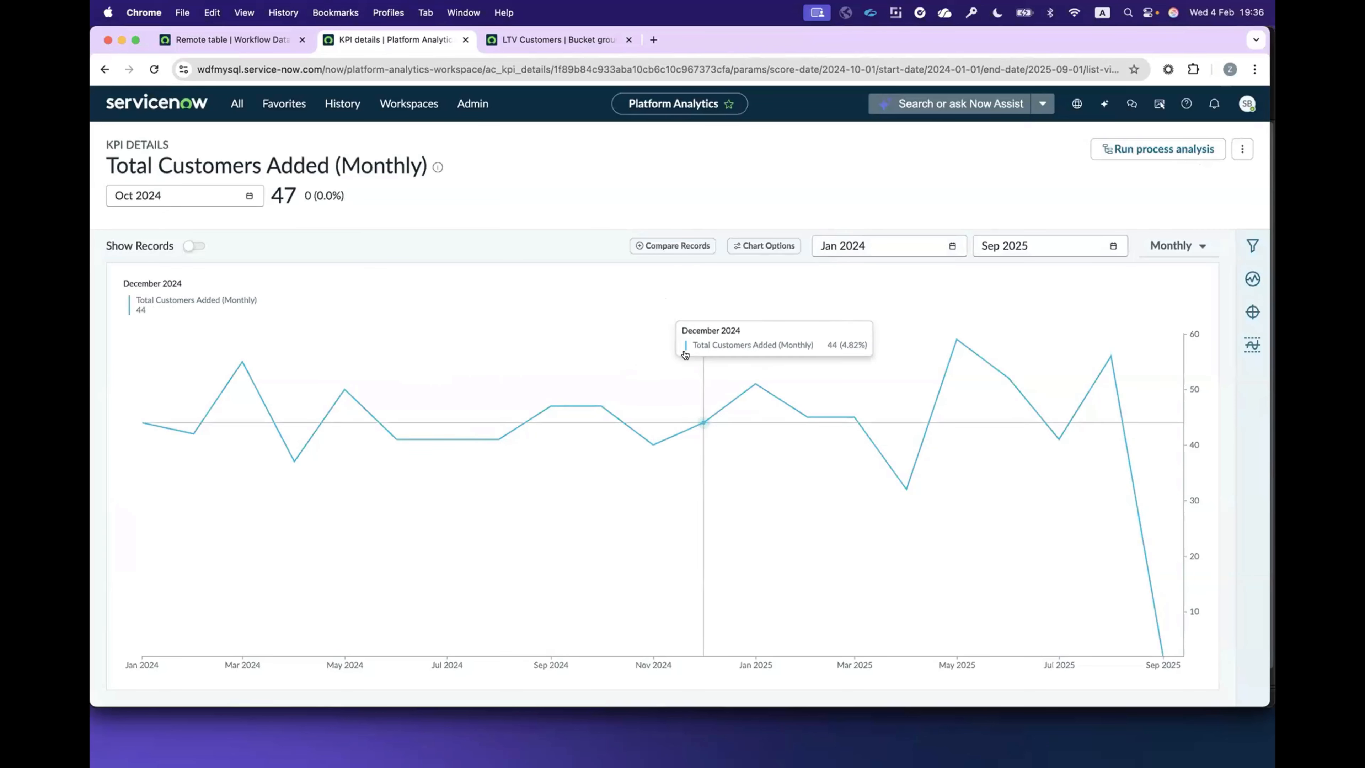
Step: Examine the KPI's Lifetime Value and Is High Value breakdown filters, selecting the 2000-4000 lifetime value bucket
left_click(1252, 246)
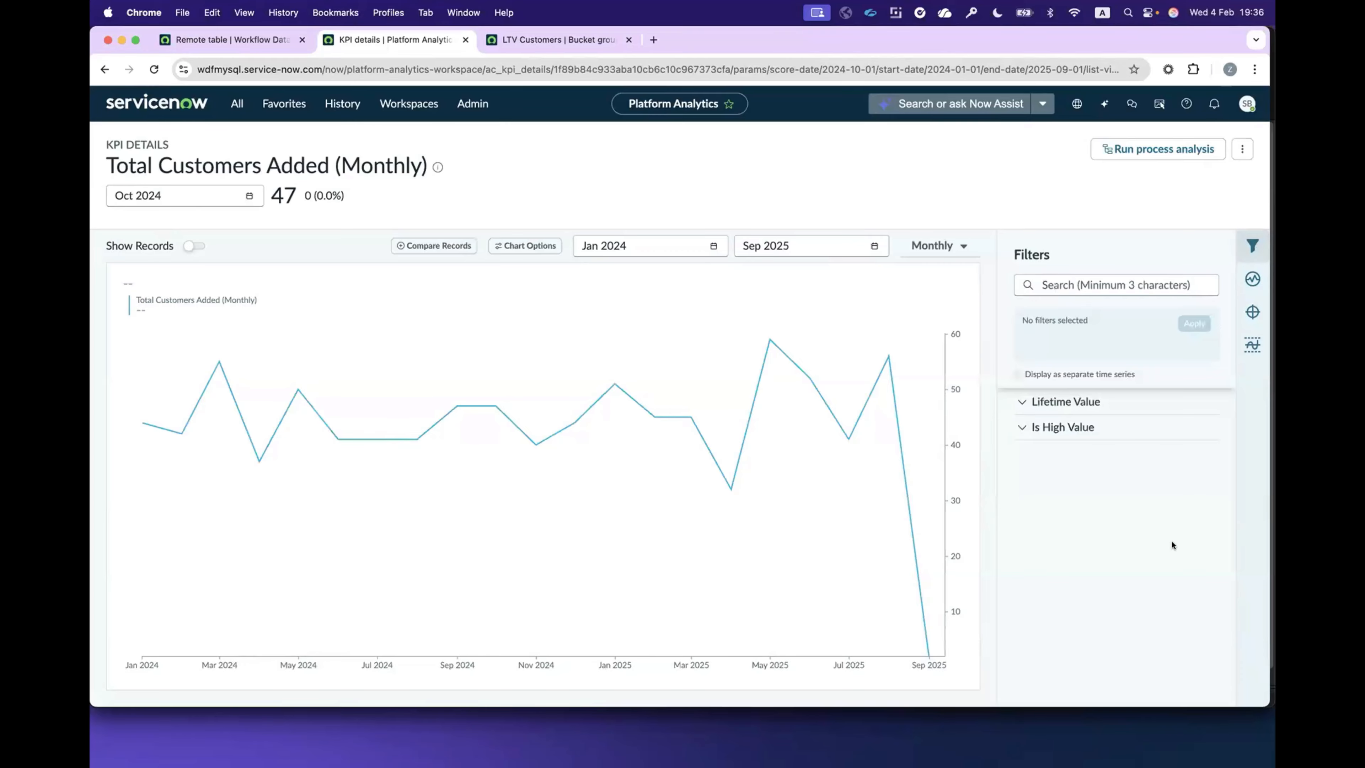
left_click(1020, 399)
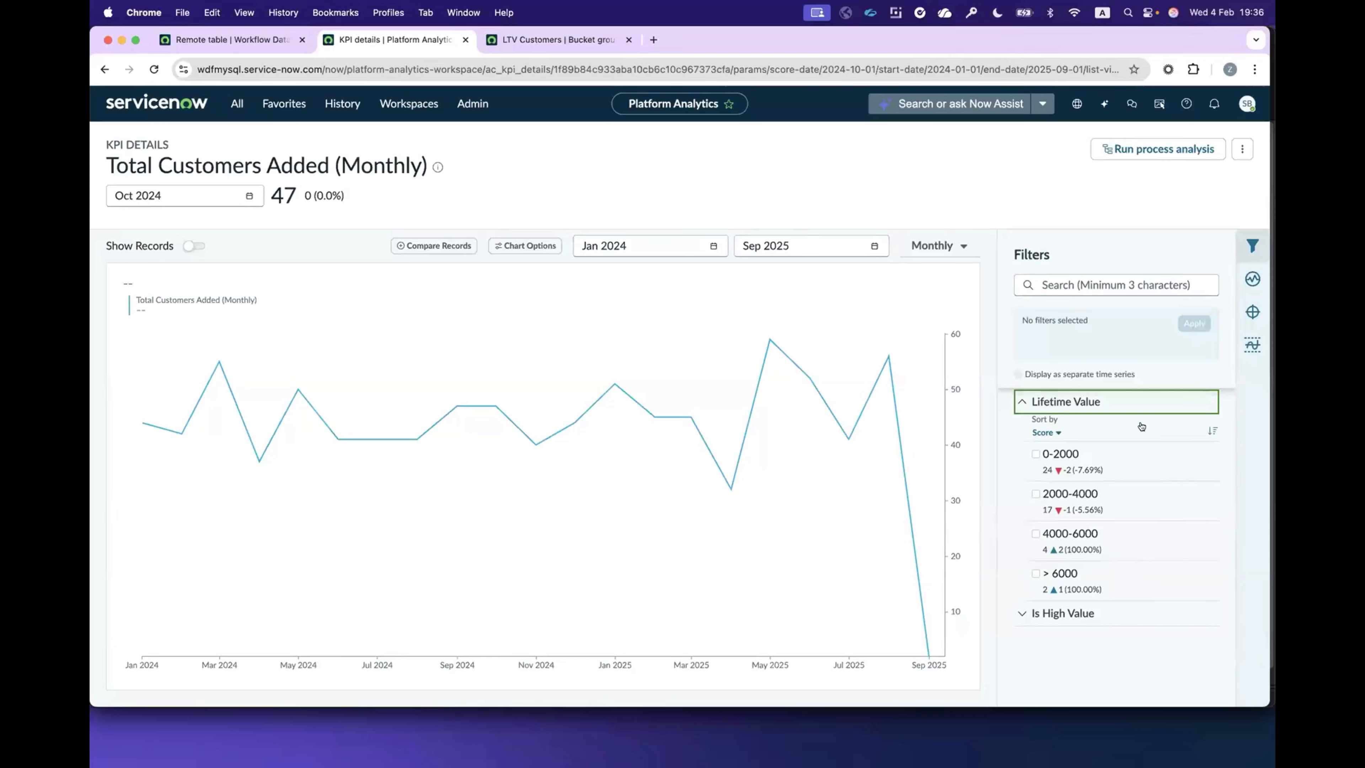
left_click(1036, 494)
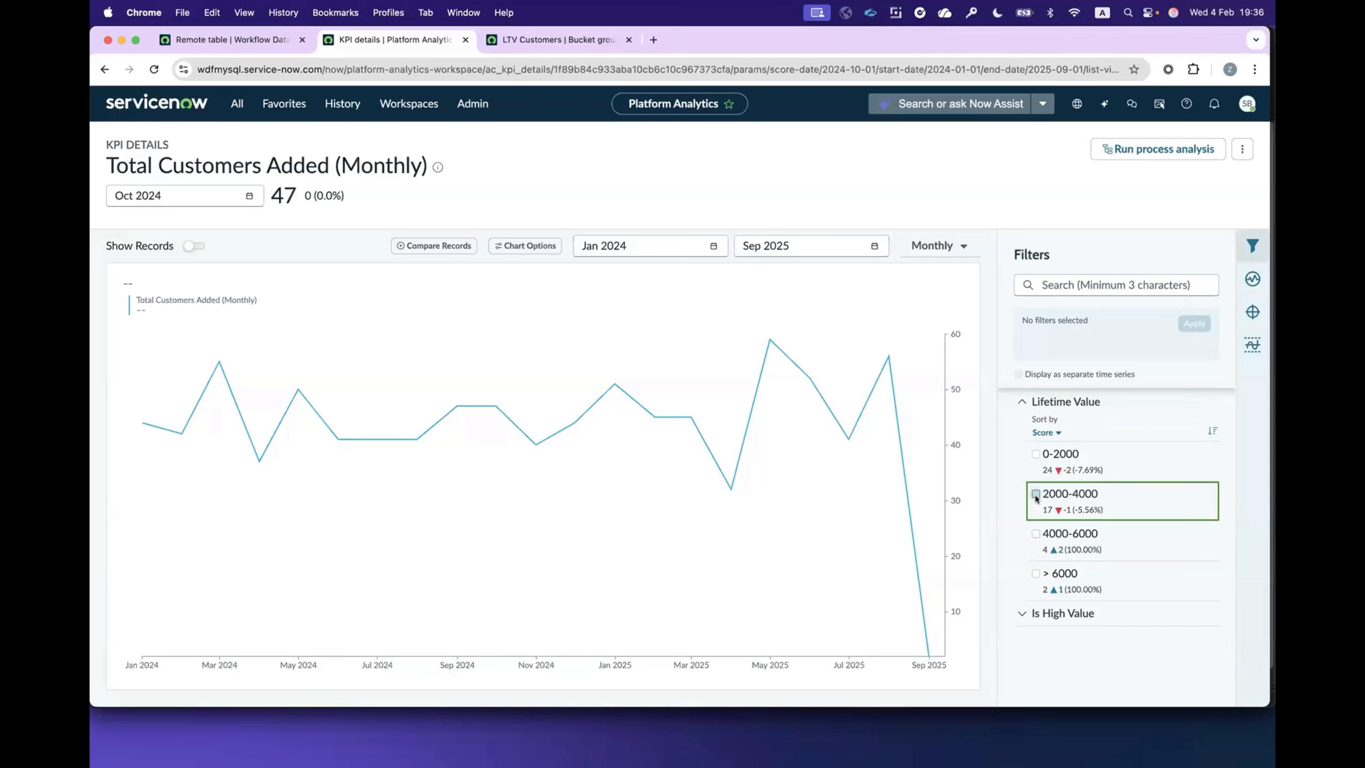
left_click(1099, 613)
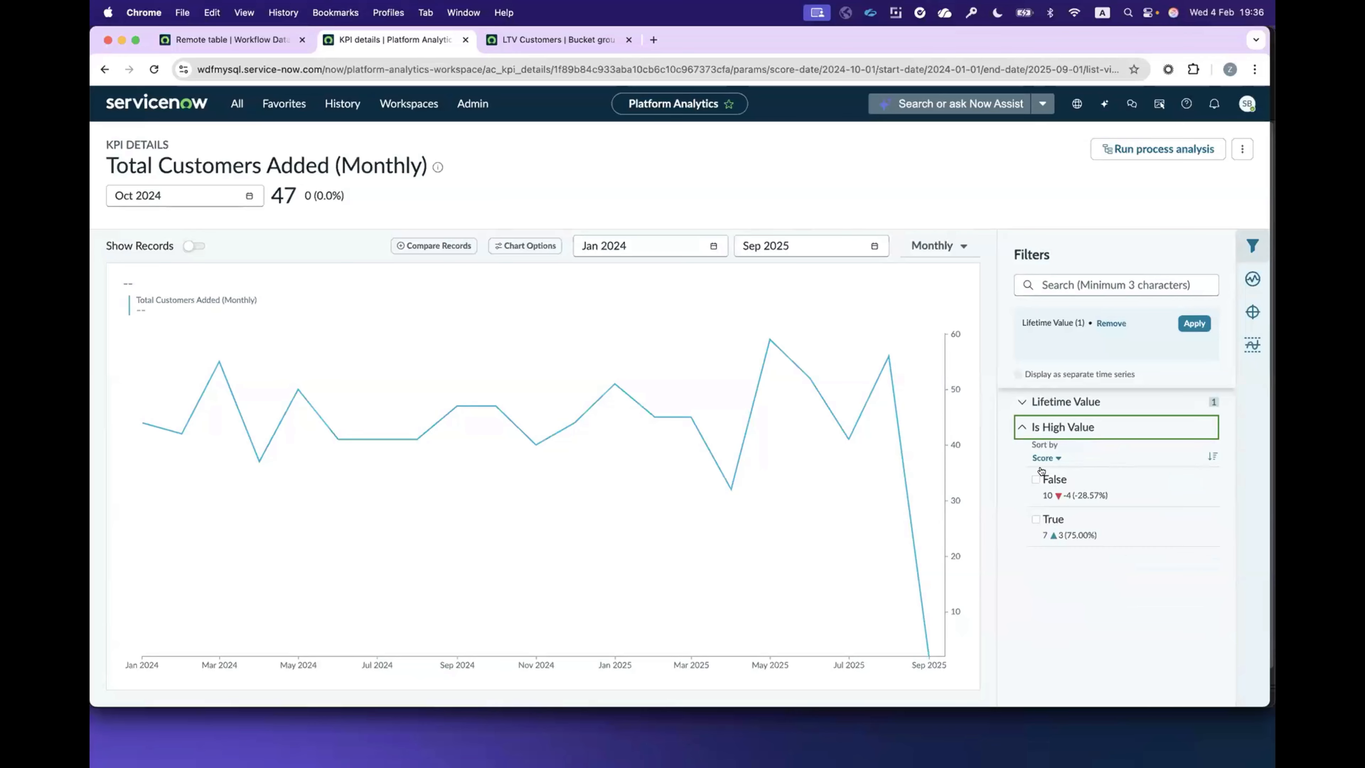
left_click(1019, 431)
left_click(1020, 402)
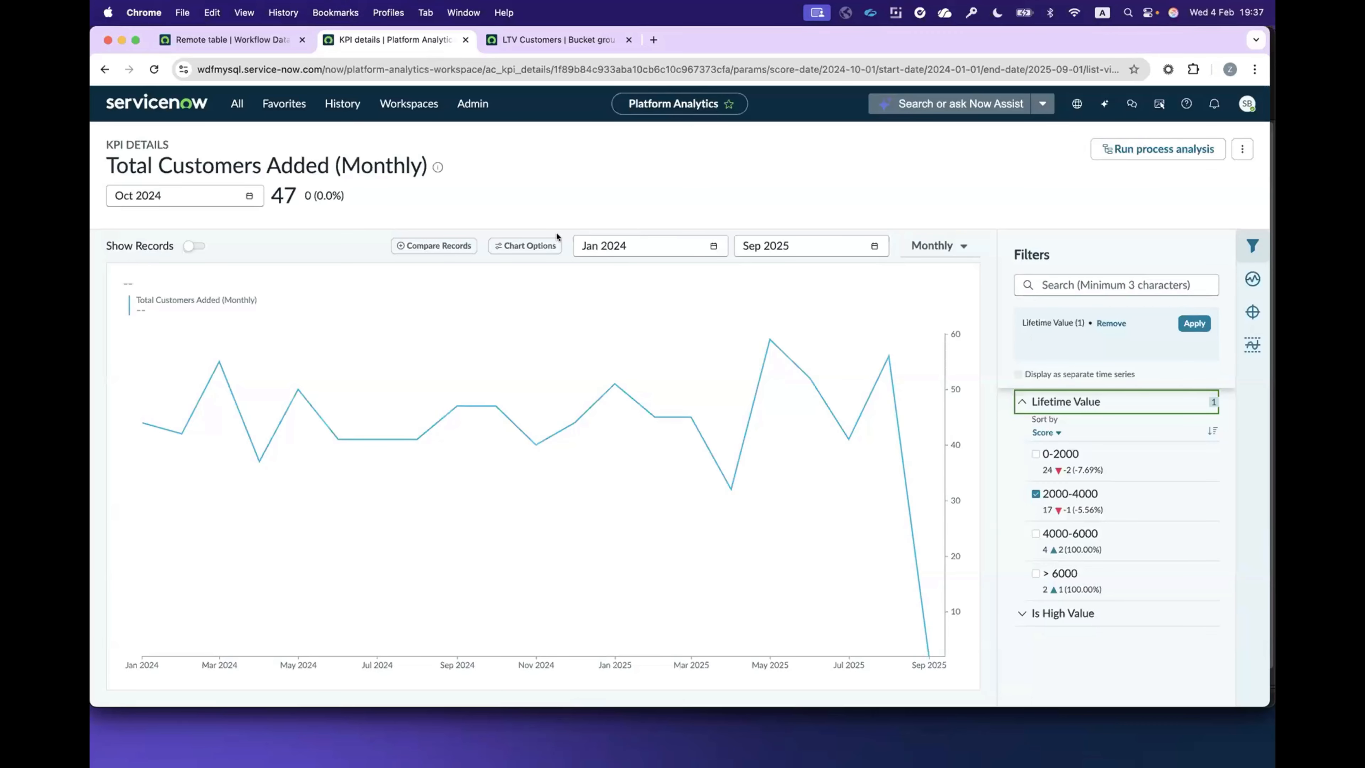
Step: Look at the df_customers data fabric table's column mapping, and return from the KPI details to the WDF & PA Demo dashboard
left_click(194, 43)
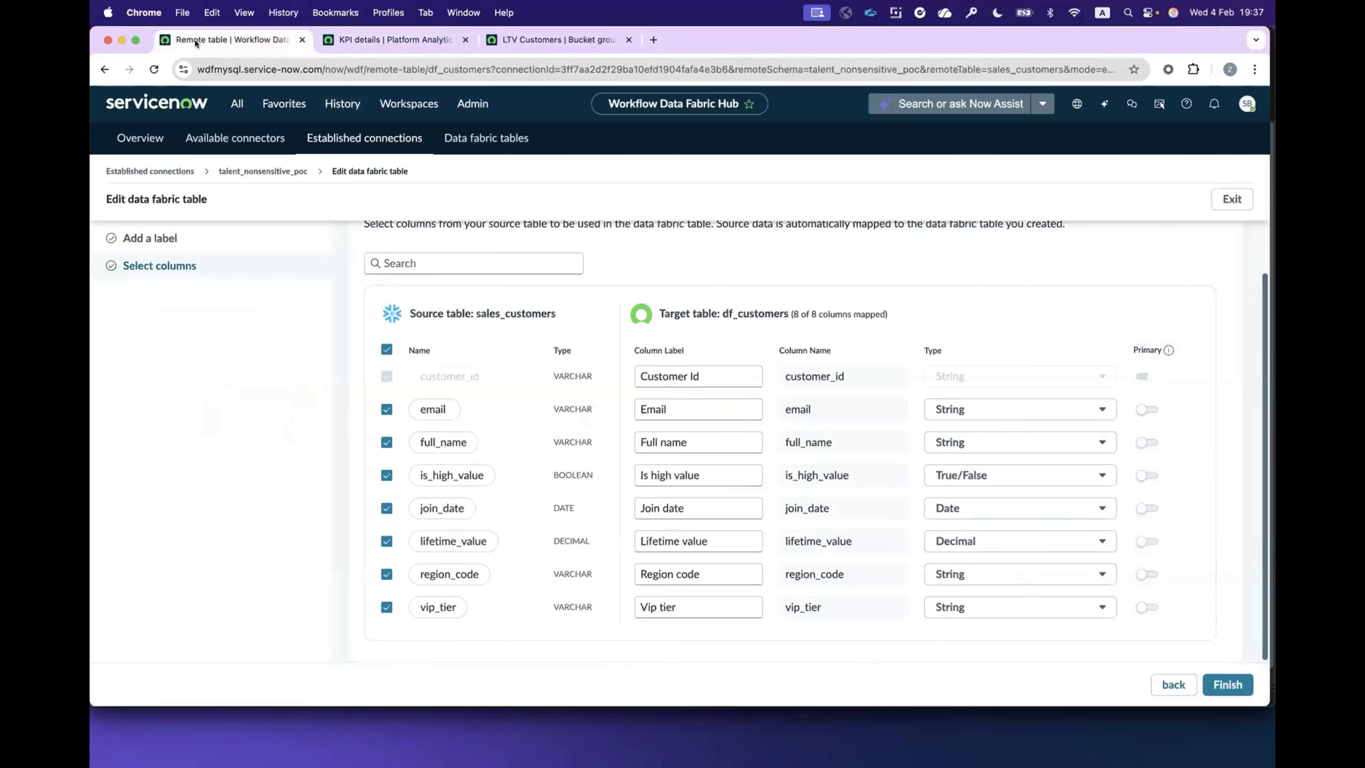
left_click(361, 33)
key("super+bracketleft")
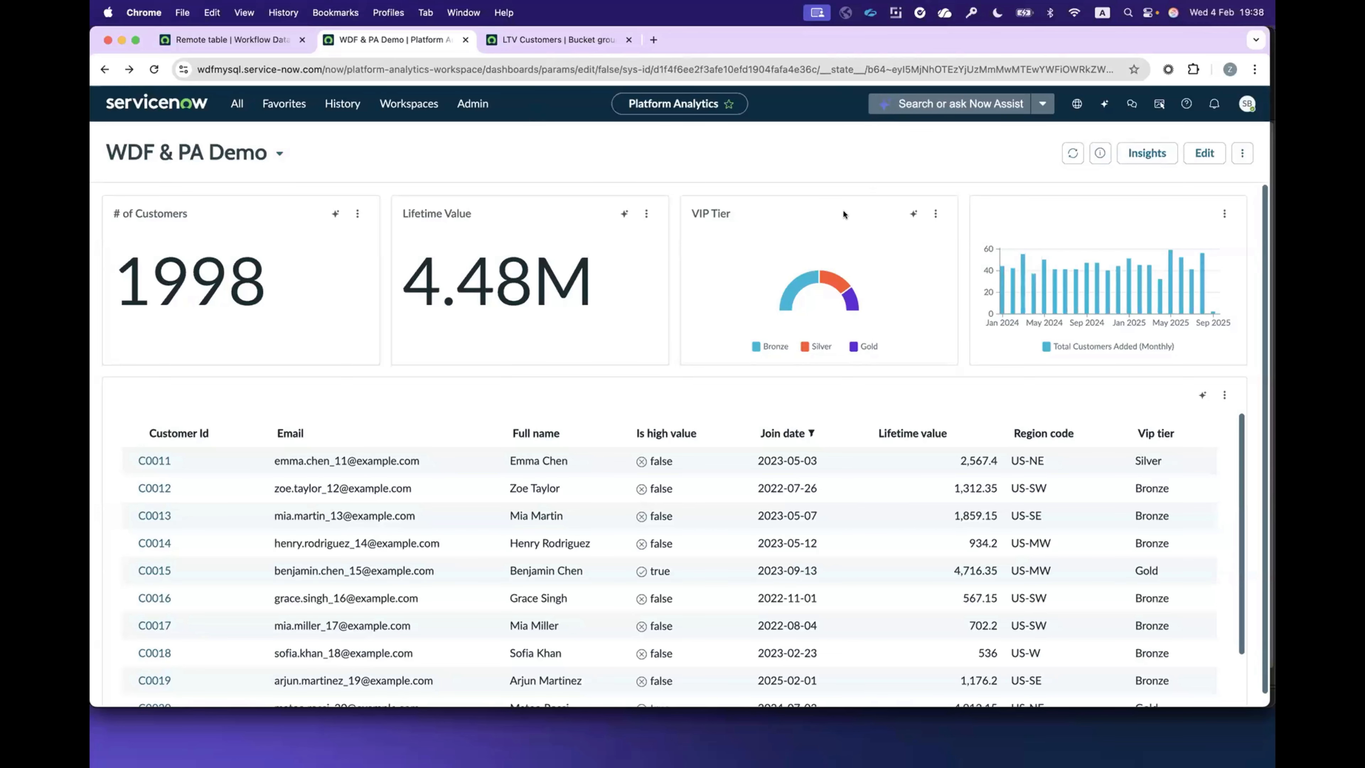
Step: Switch to the LTV Customers bucket group's browser tab and open the Semantic Table Configurations list there
left_click(526, 38)
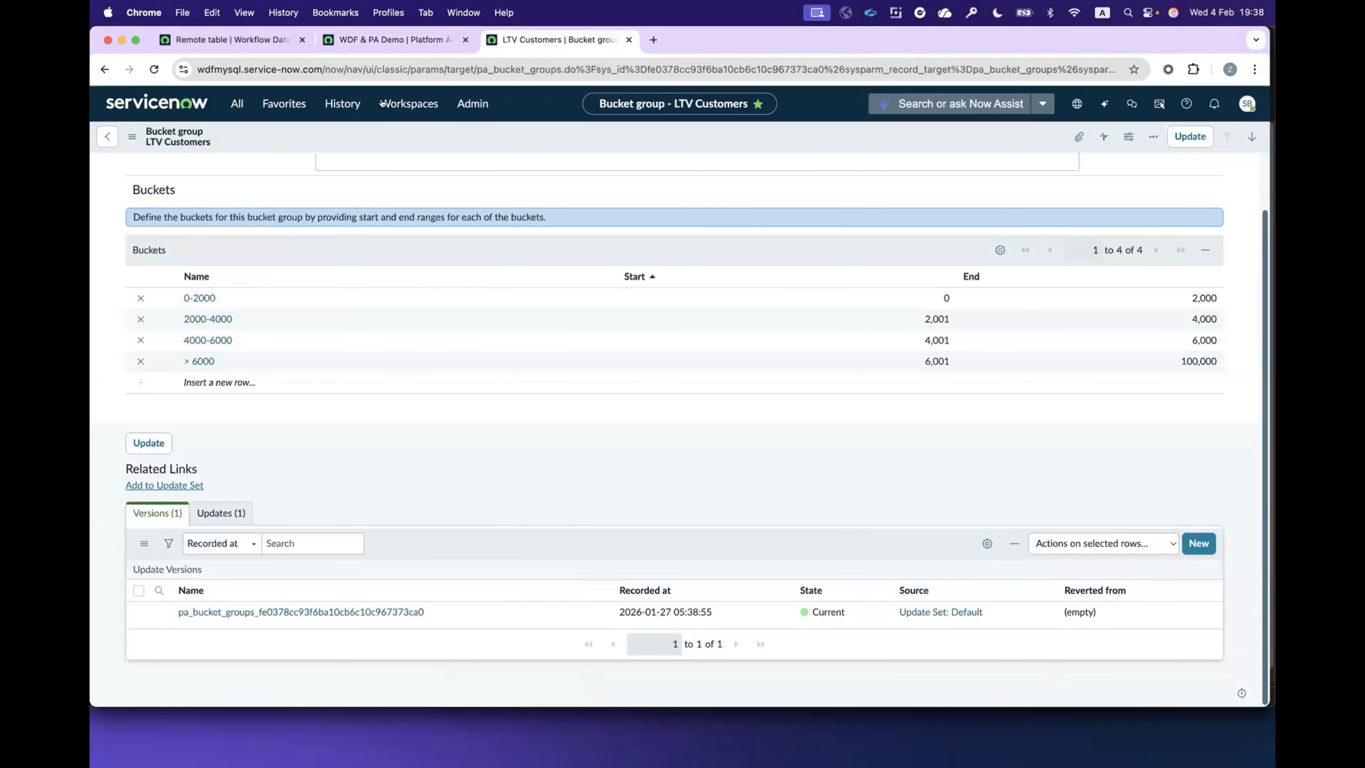
left_click(283, 103)
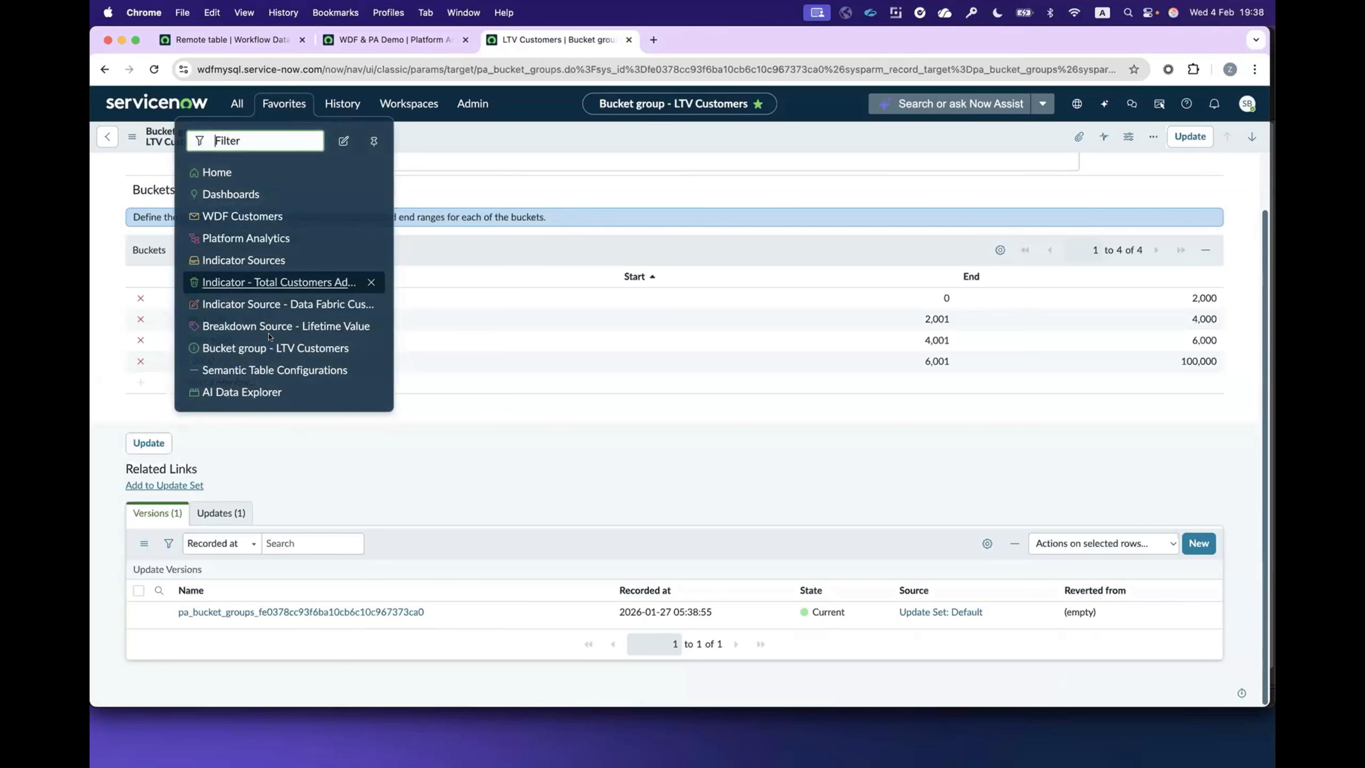
left_click(273, 370)
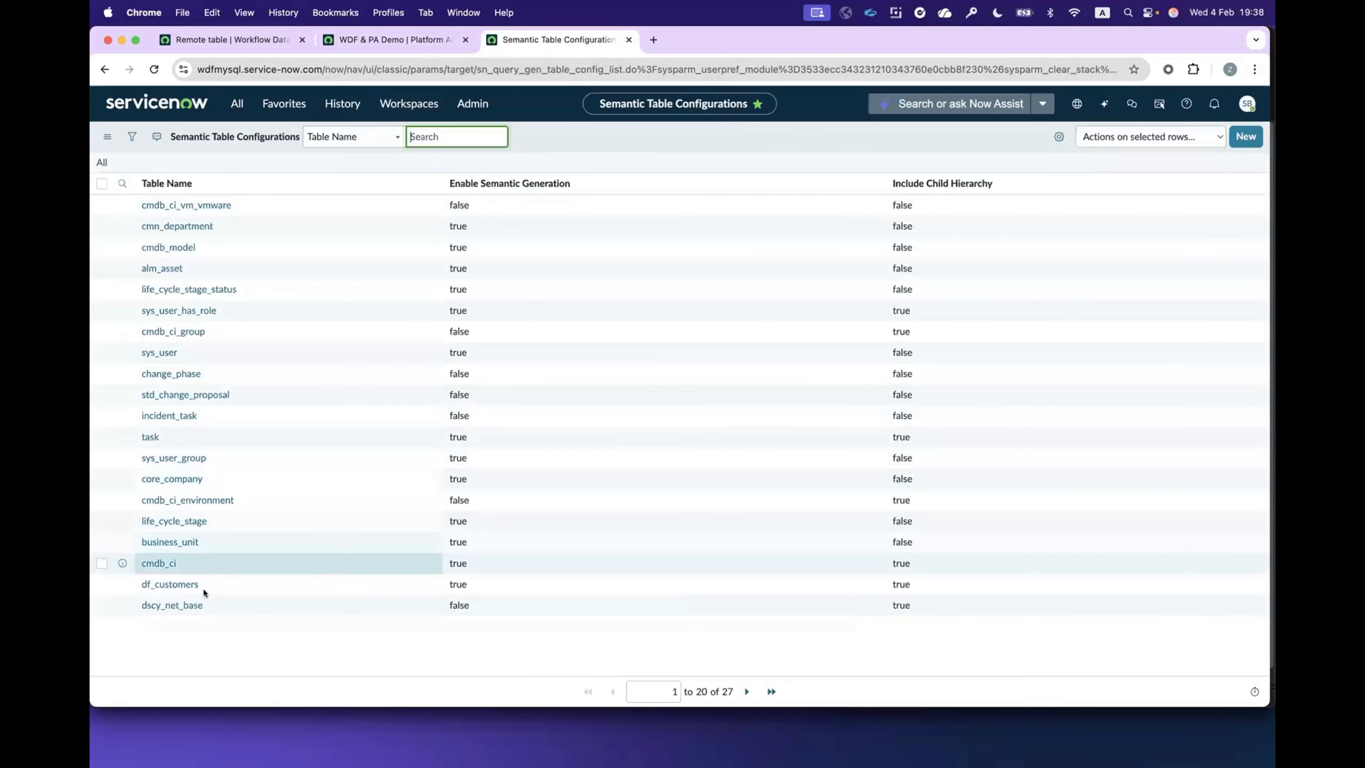
Step: Start a new semantic table configuration, look up the df_customers table for it, and return to the list without submitting
left_click(1244, 138)
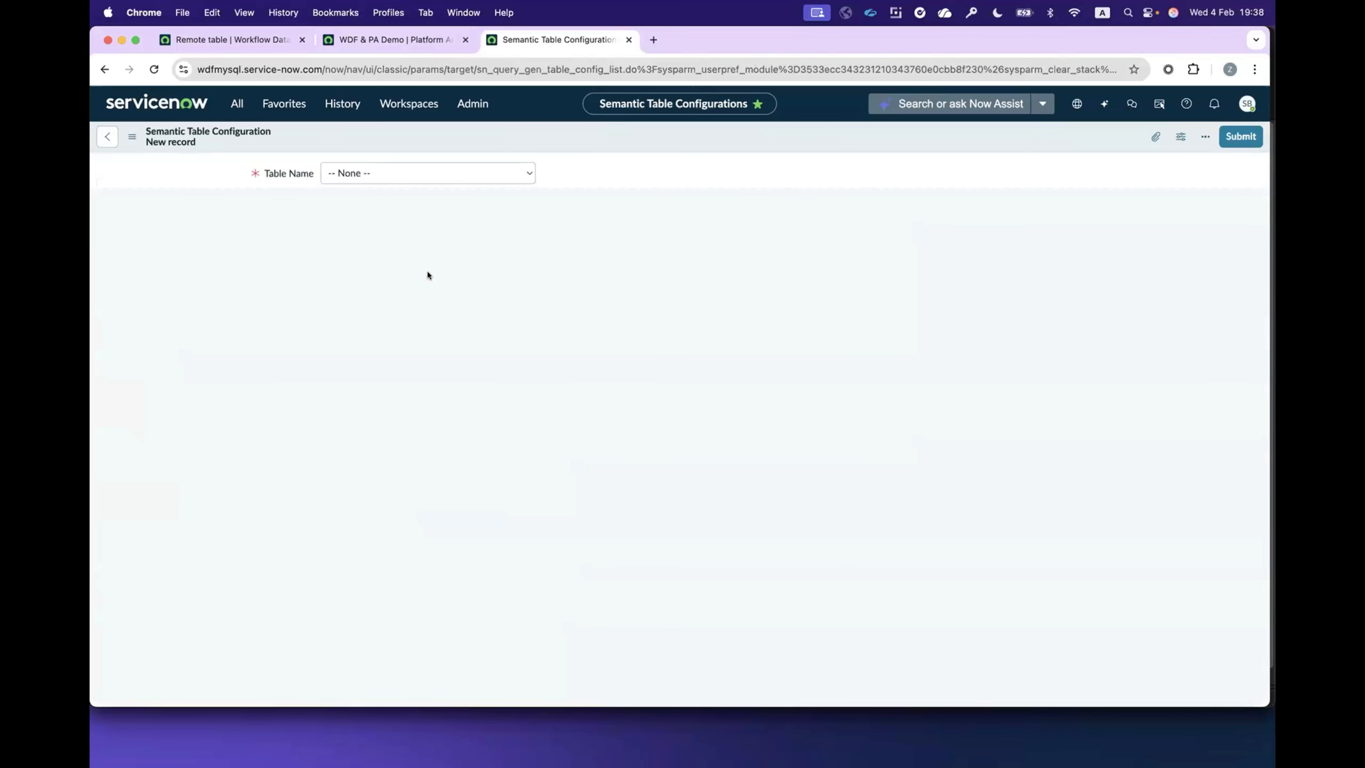
left_click(388, 171)
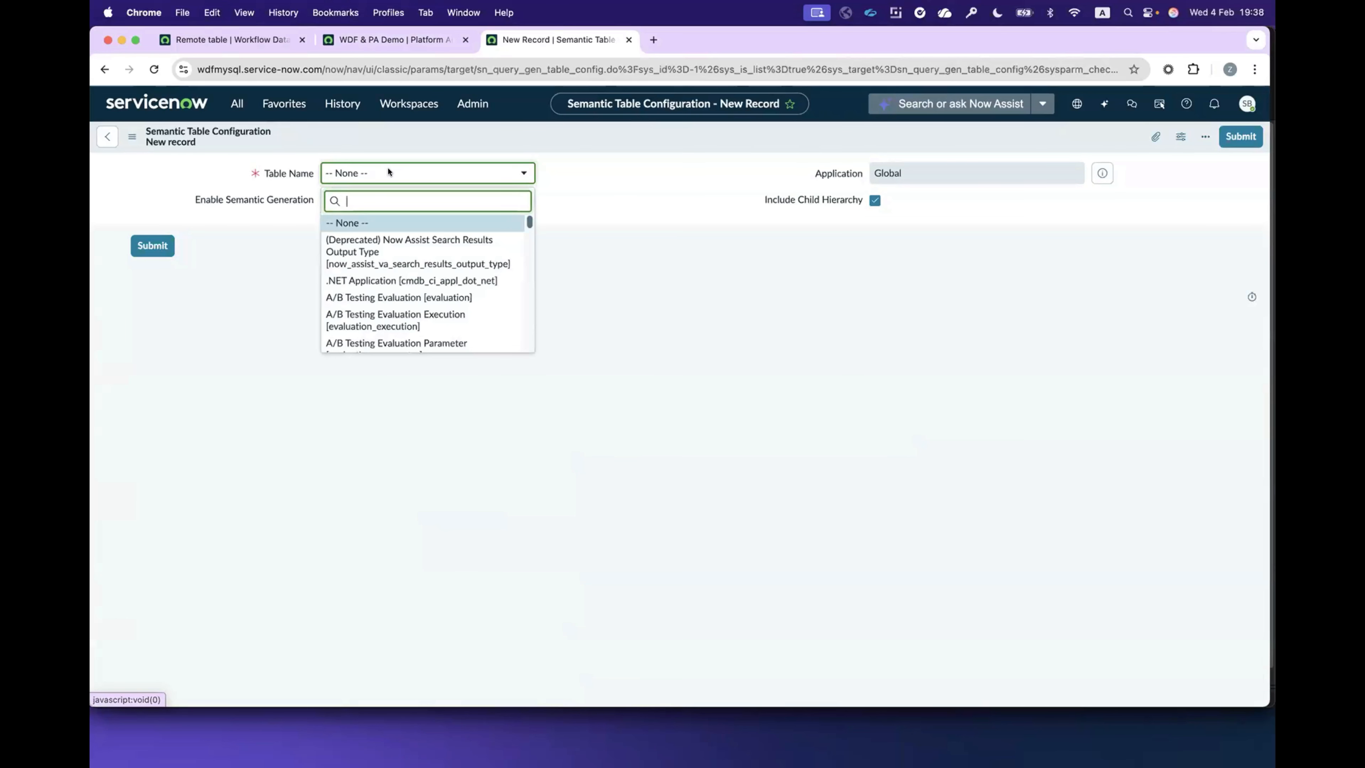
type("df_cus")
left_click(400, 228)
left_click(105, 69)
left_click(728, 281)
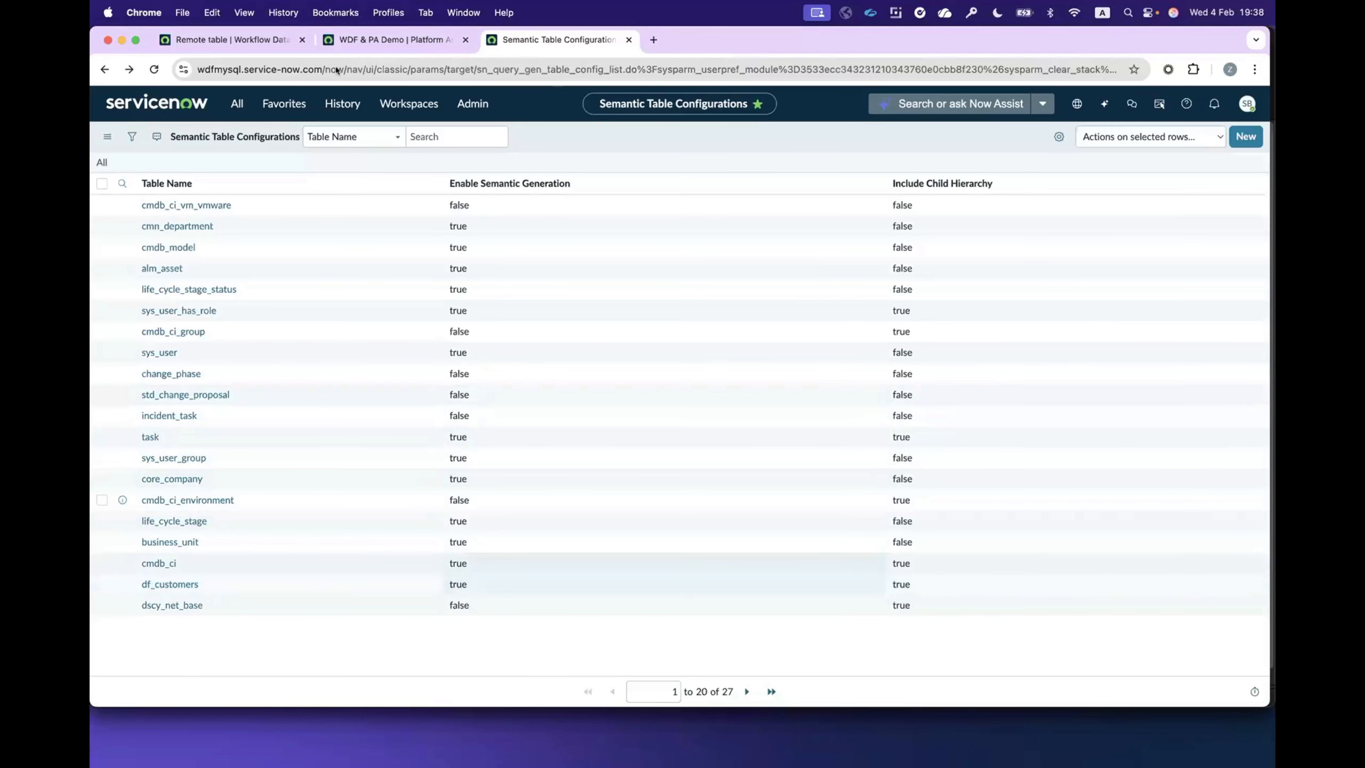
Step: Set Enable Semantic Generation to false for the df_customers table and reload the WDF & PA Demo dashboard
left_click(370, 37)
key("ctrl+Tab")
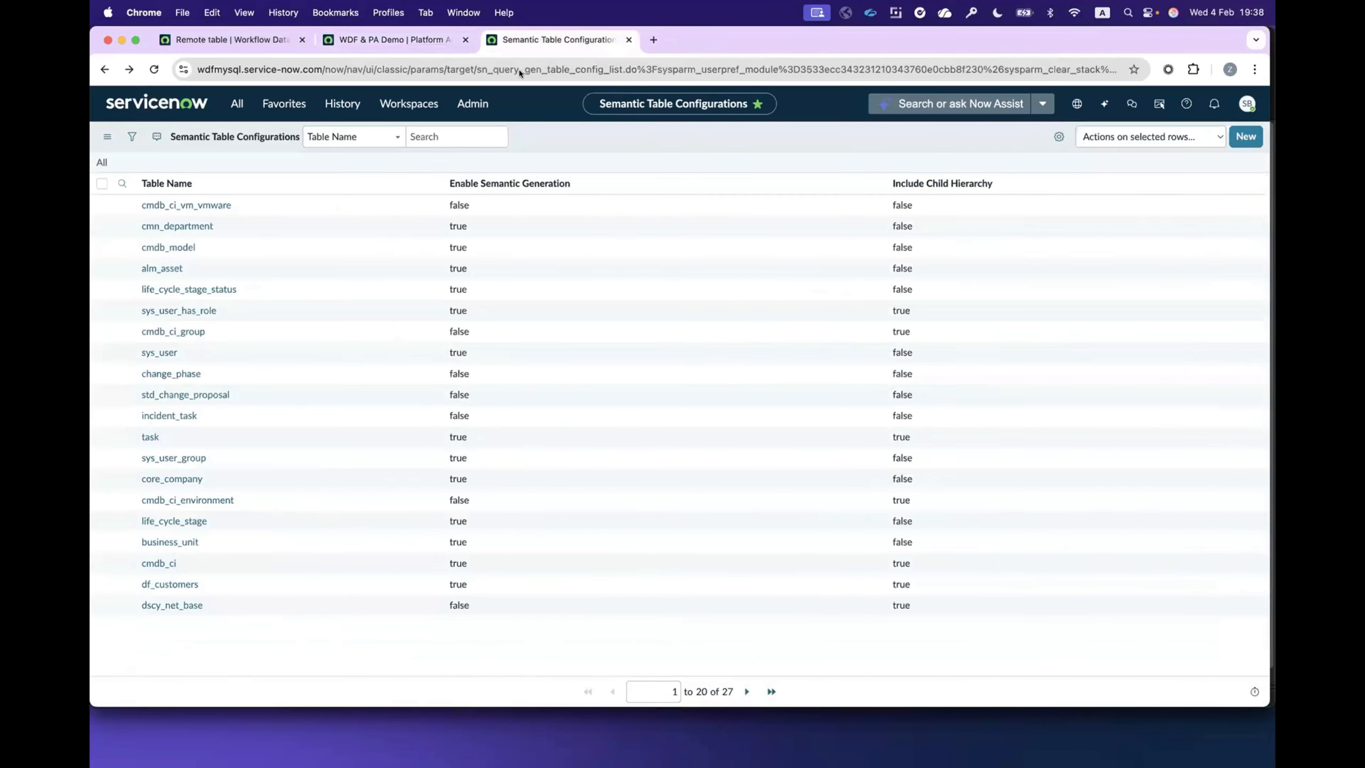
left_click(471, 581)
double_click(468, 586)
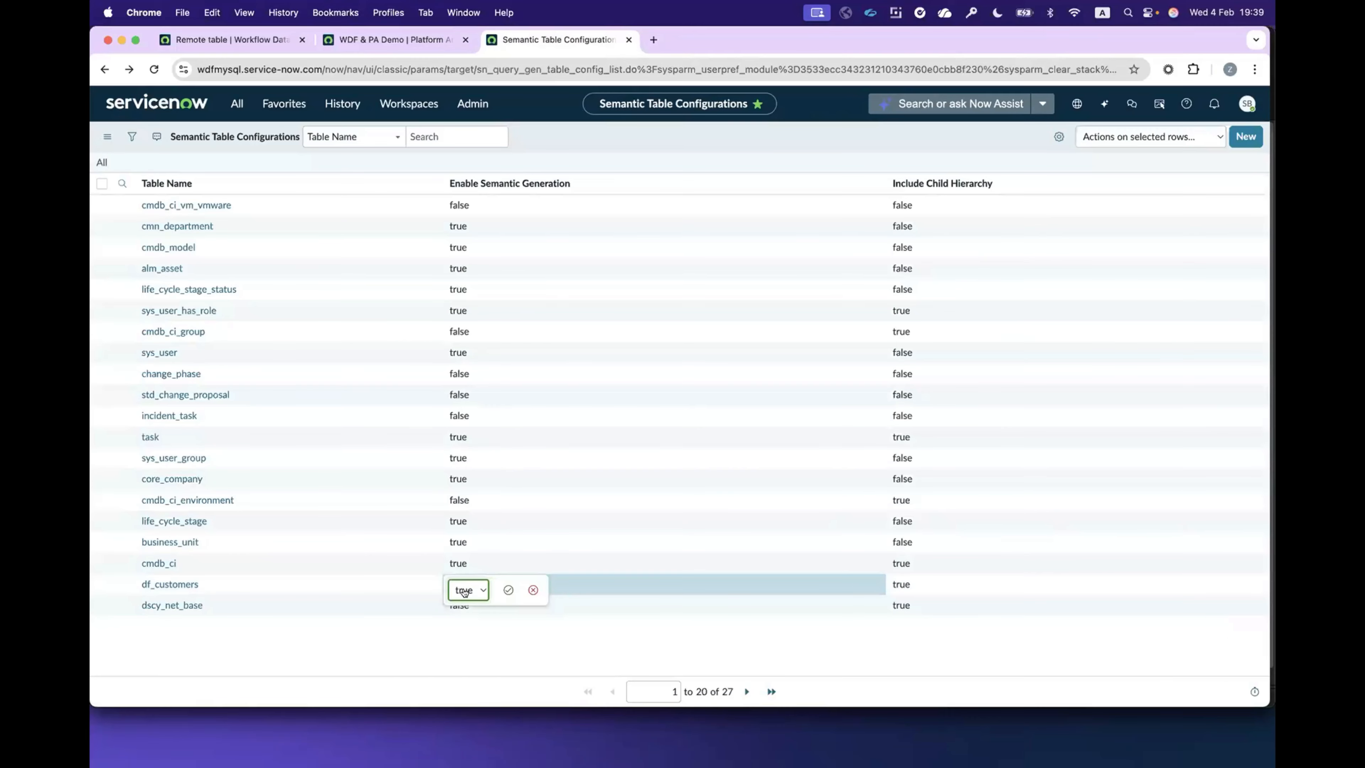
left_click(471, 587)
left_click(463, 606)
left_click(509, 590)
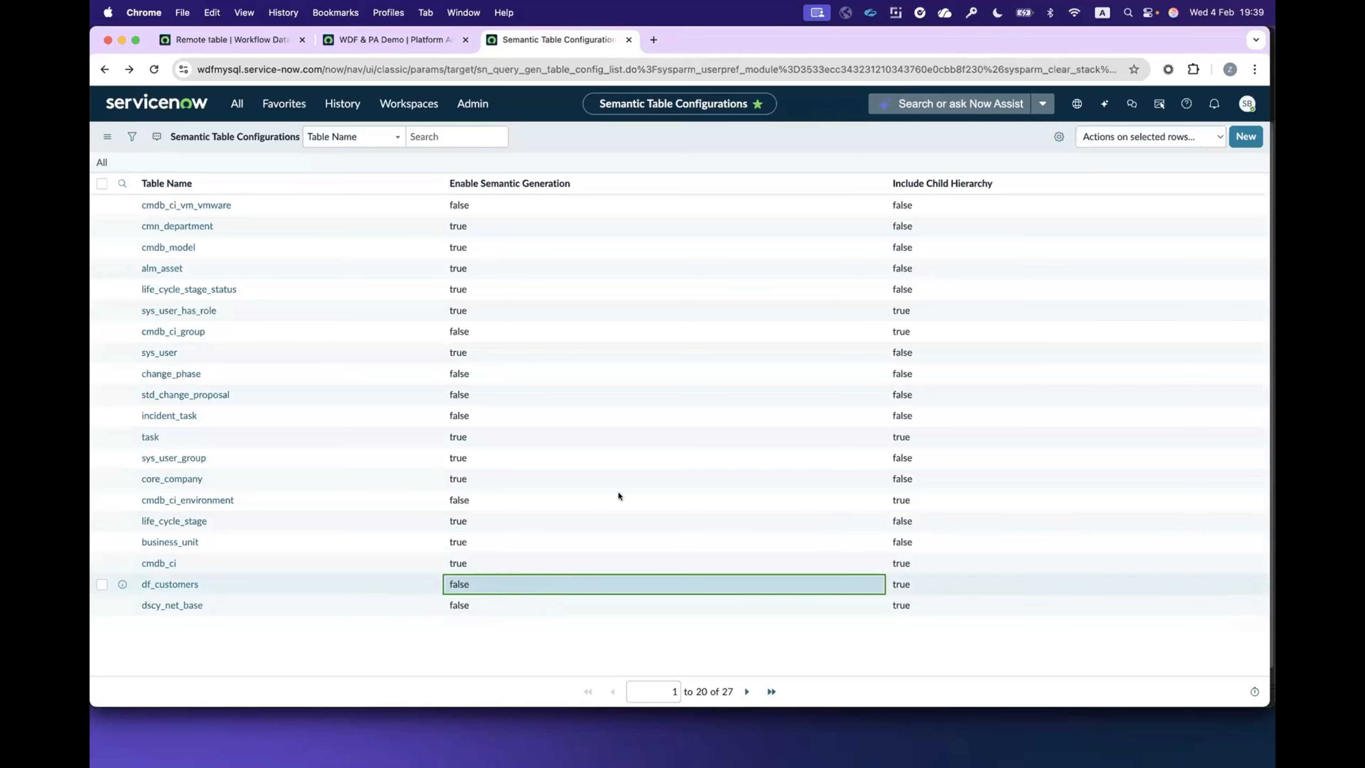
left_click(391, 41)
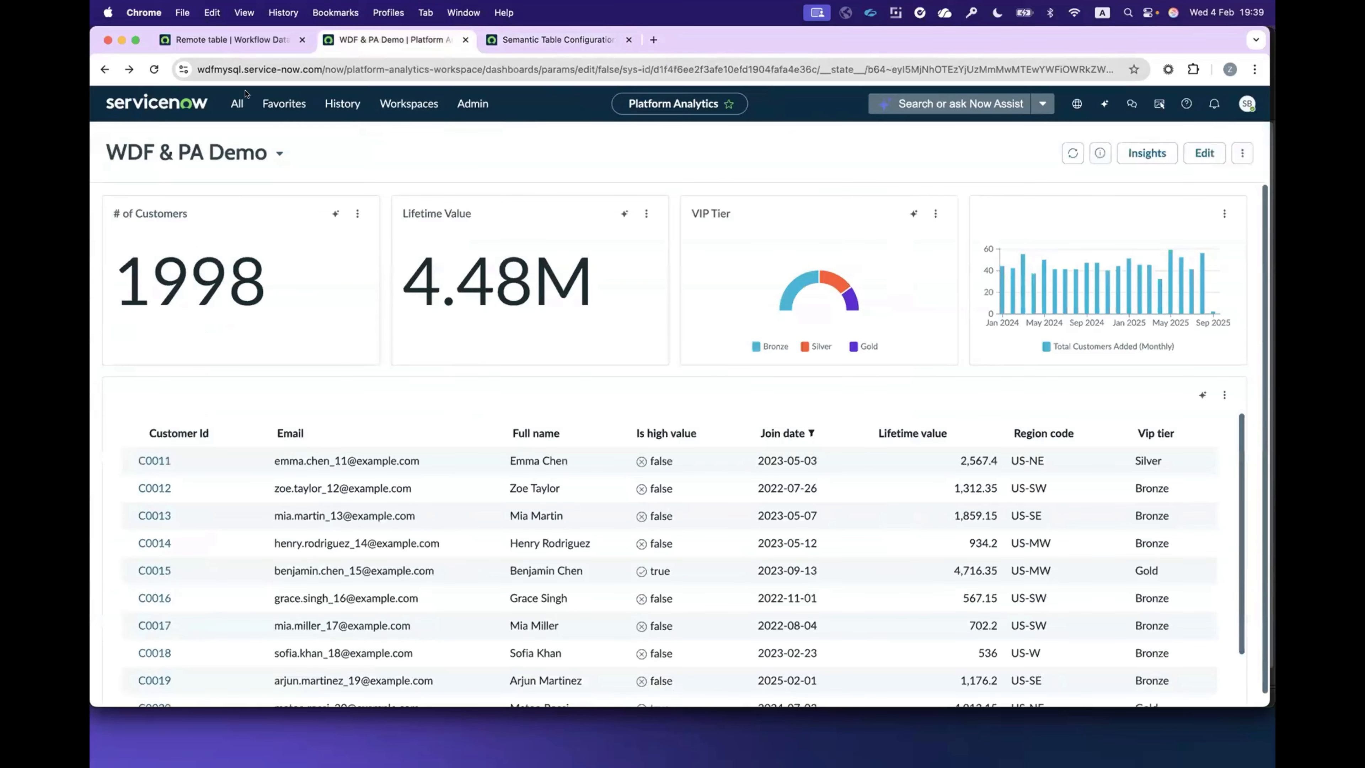
left_click(154, 70)
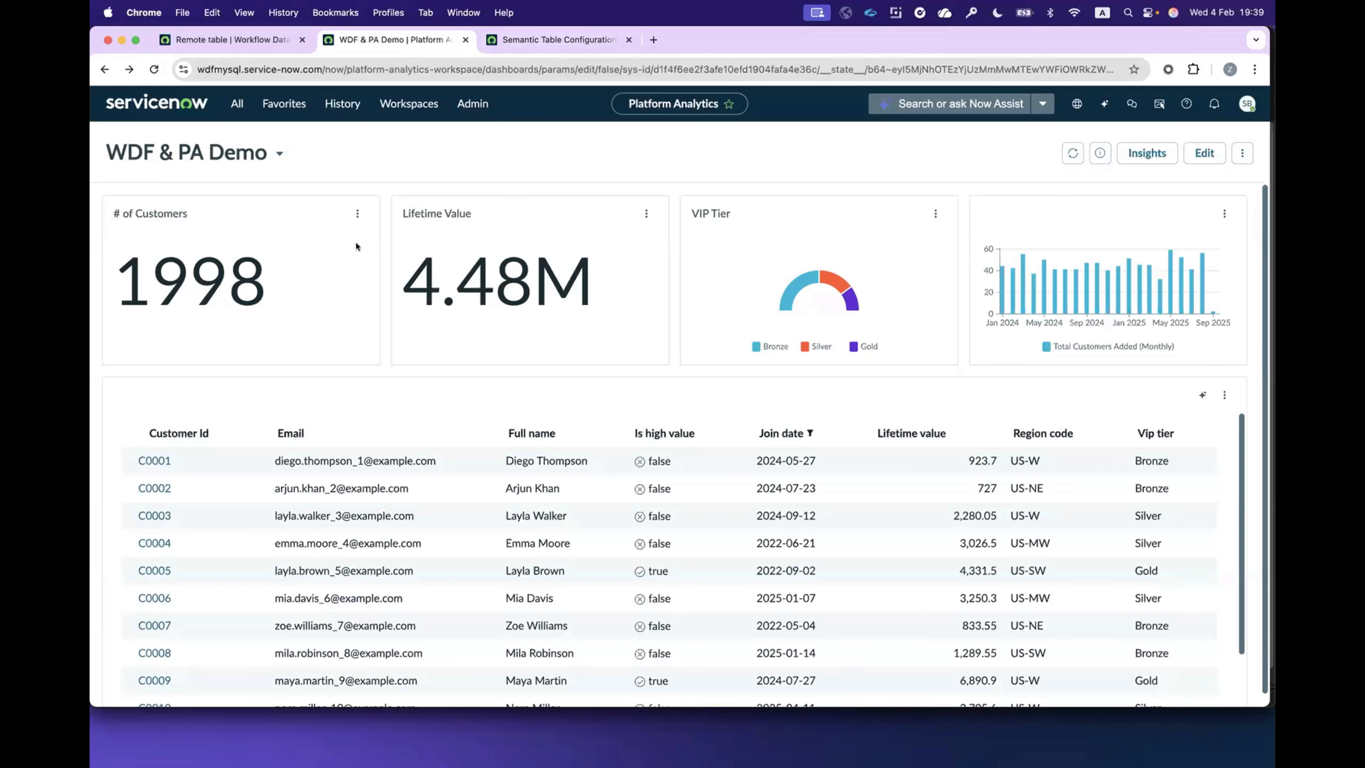
Step: Set Enable Semantic Generation back to true for df_customers and reload the WDF & PA Demo dashboard
left_click(535, 48)
double_click(454, 583)
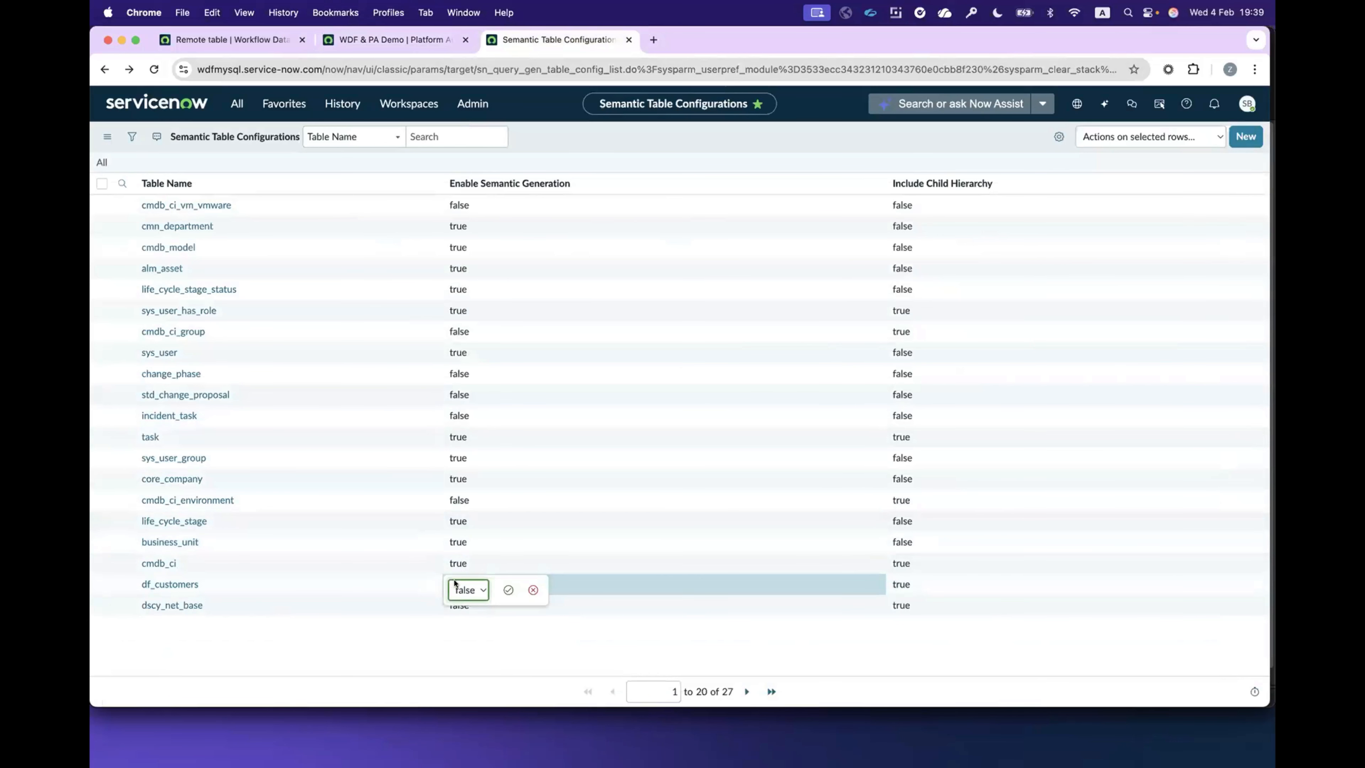
left_click(456, 586)
left_click(461, 574)
left_click(508, 590)
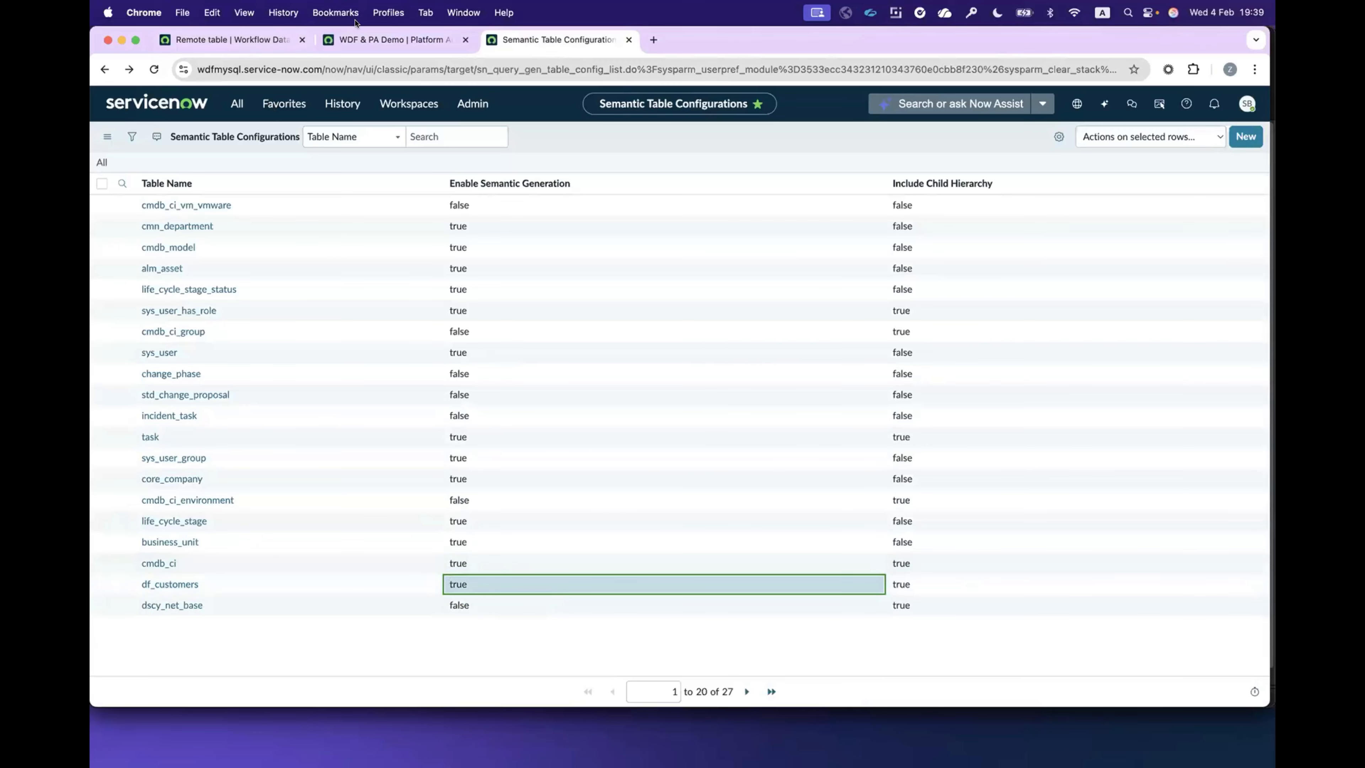
left_click(371, 49)
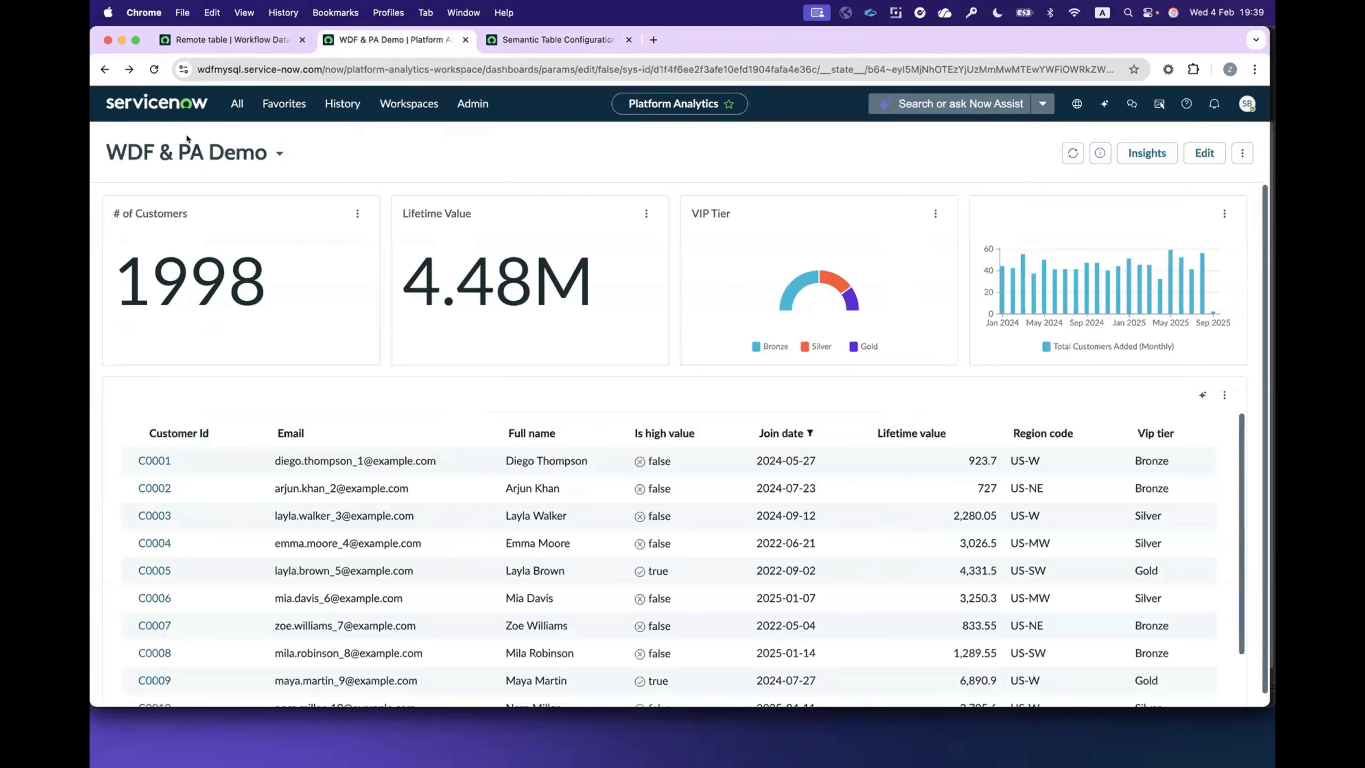
left_click(153, 66)
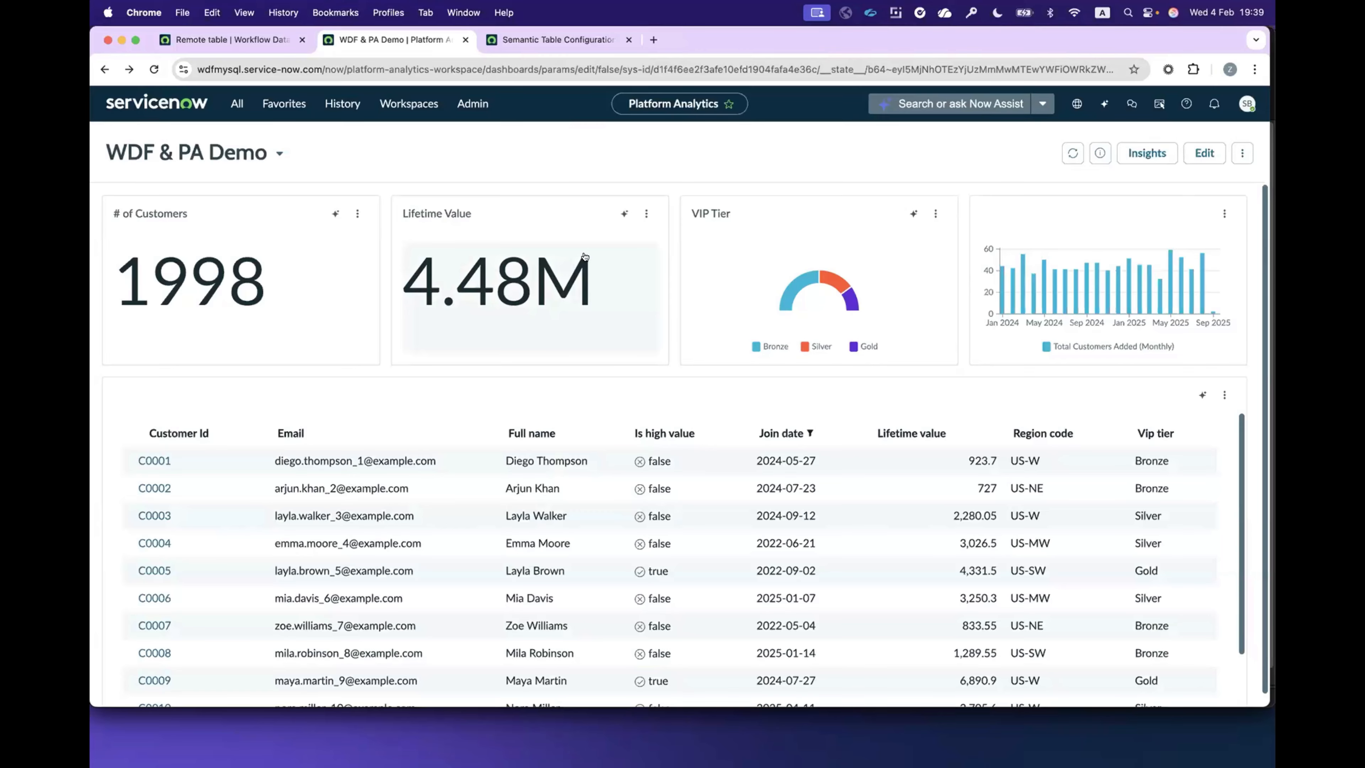
Step: Run the suggested Analyze trend analysis on the Lifetime Value widget with Now Assist and maximize the AI Data Explorer
left_click(619, 212)
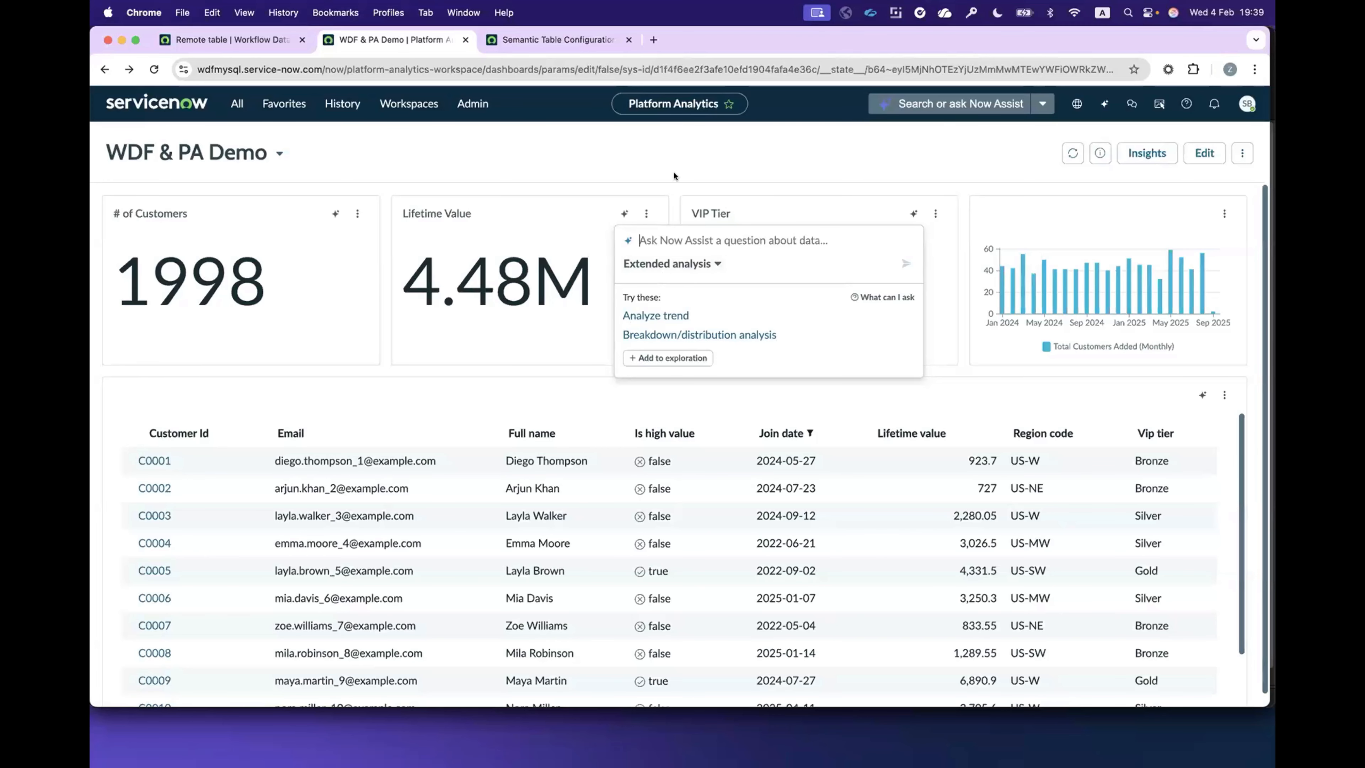
left_click(686, 315)
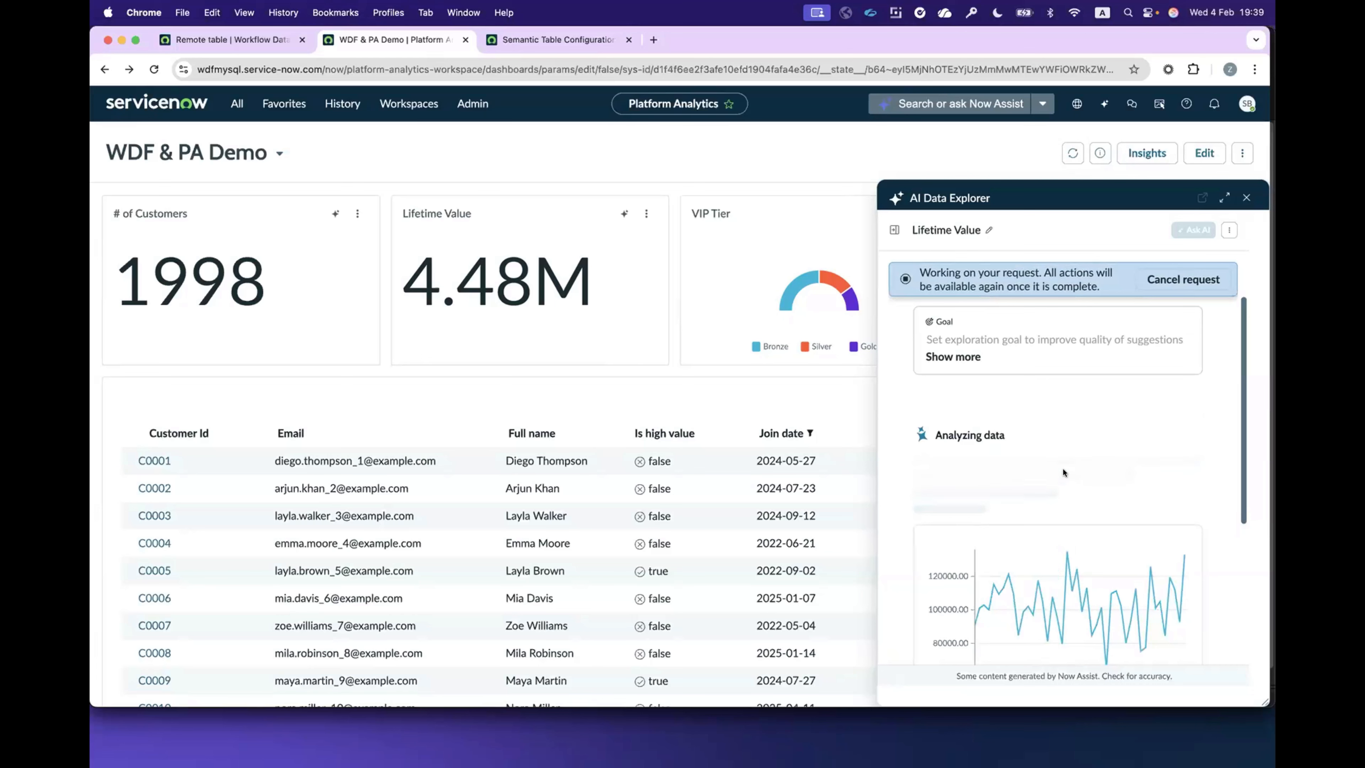
left_click(1222, 198)
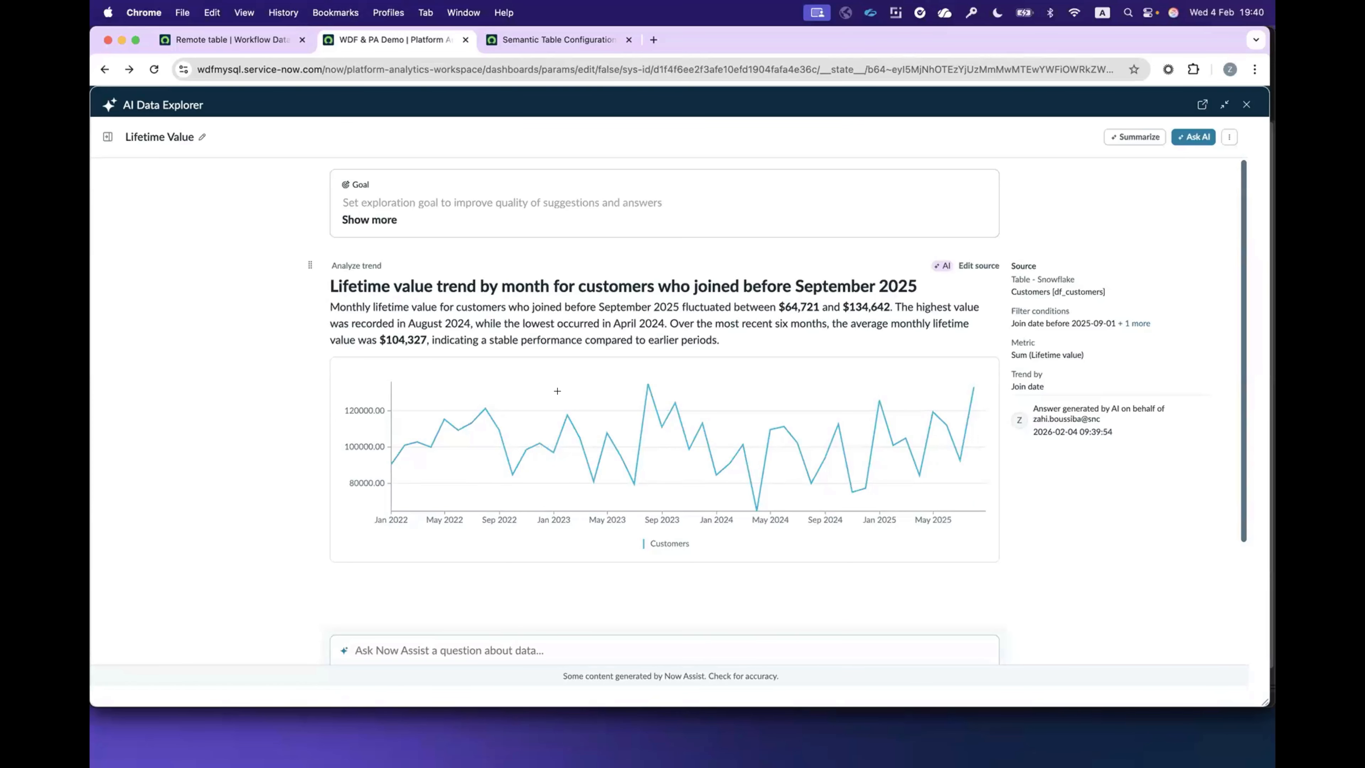
Step: Examine the monthly lifetime value trend chart and its generated description
mouse_move(648, 386)
left_click_drag(430, 339, 721, 339)
left_click(752, 333)
type("fdfd")
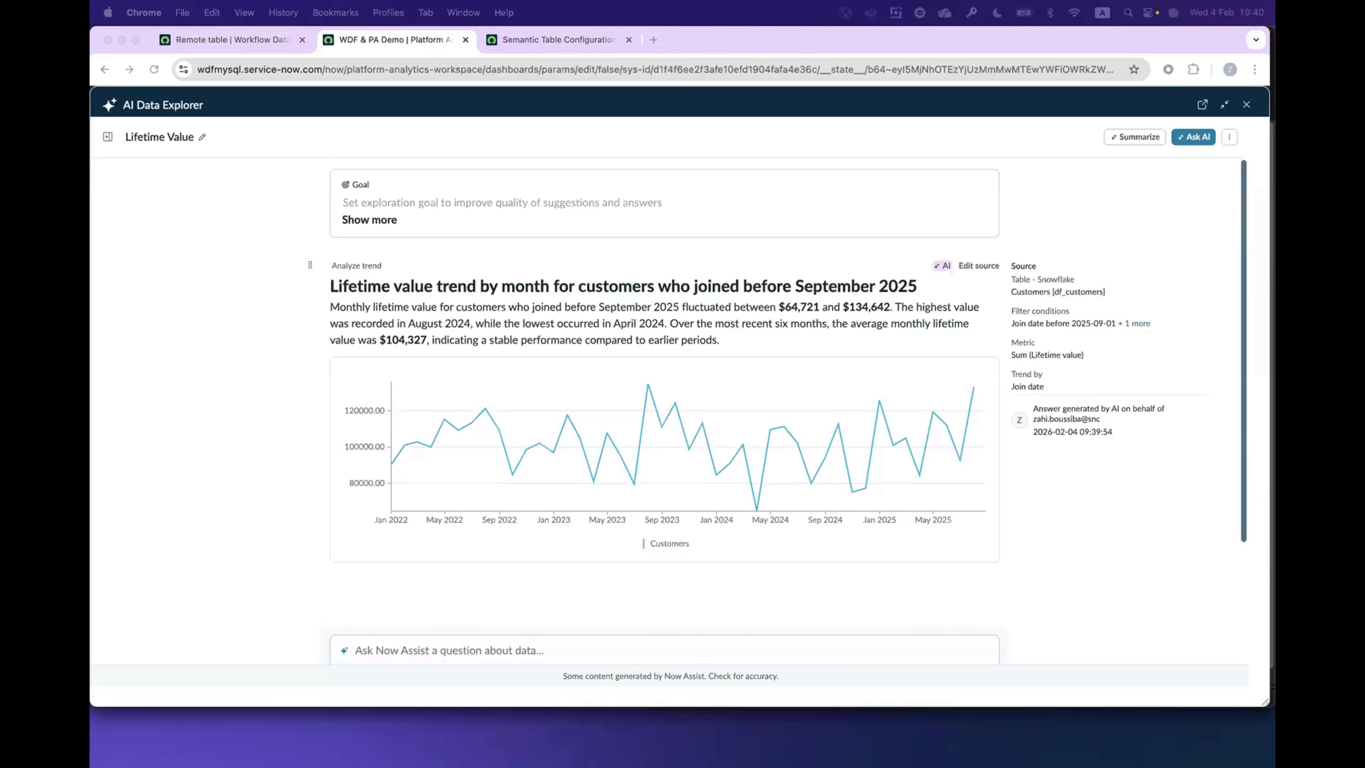
Step: Ask Now Assist "Sum customer lifetime value by region code" in the Lifetime Value exploration
left_click(394, 648)
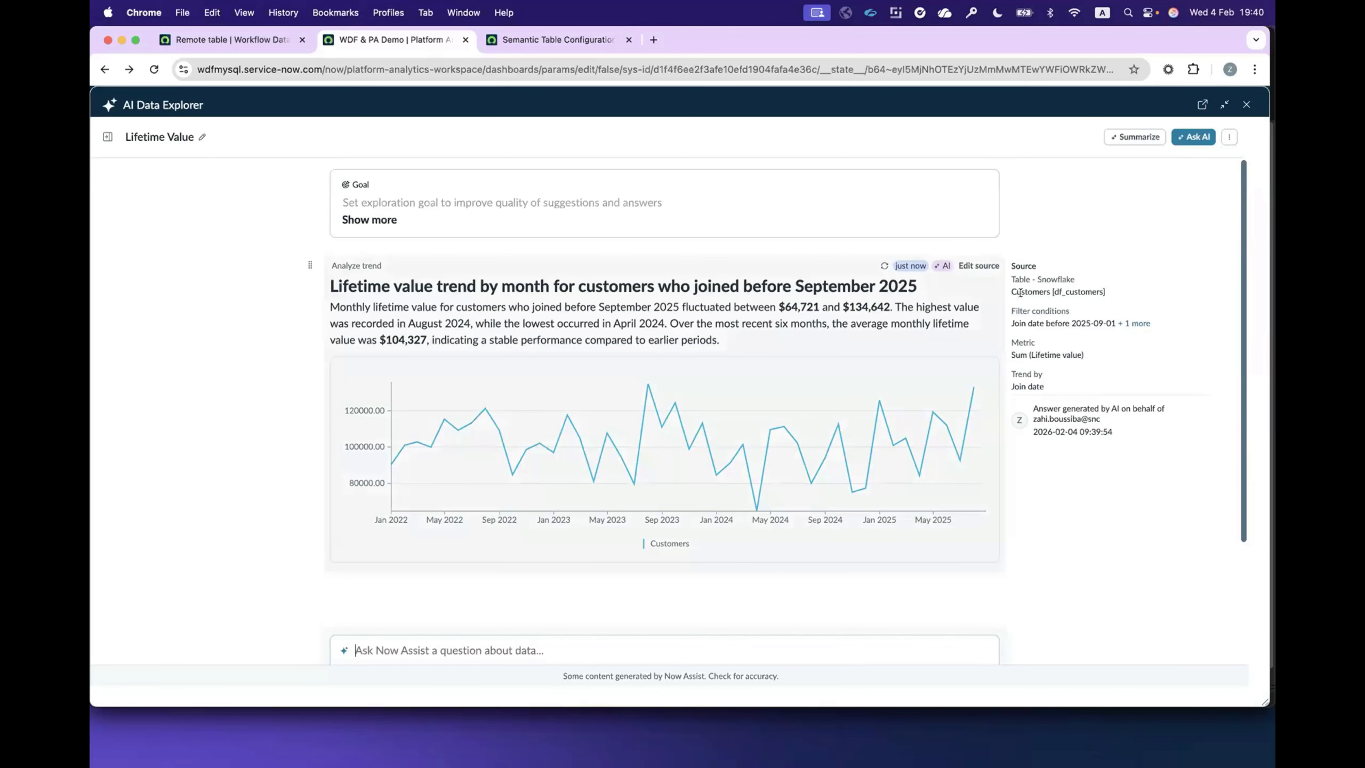
scroll(1148, 296, "down", 1)
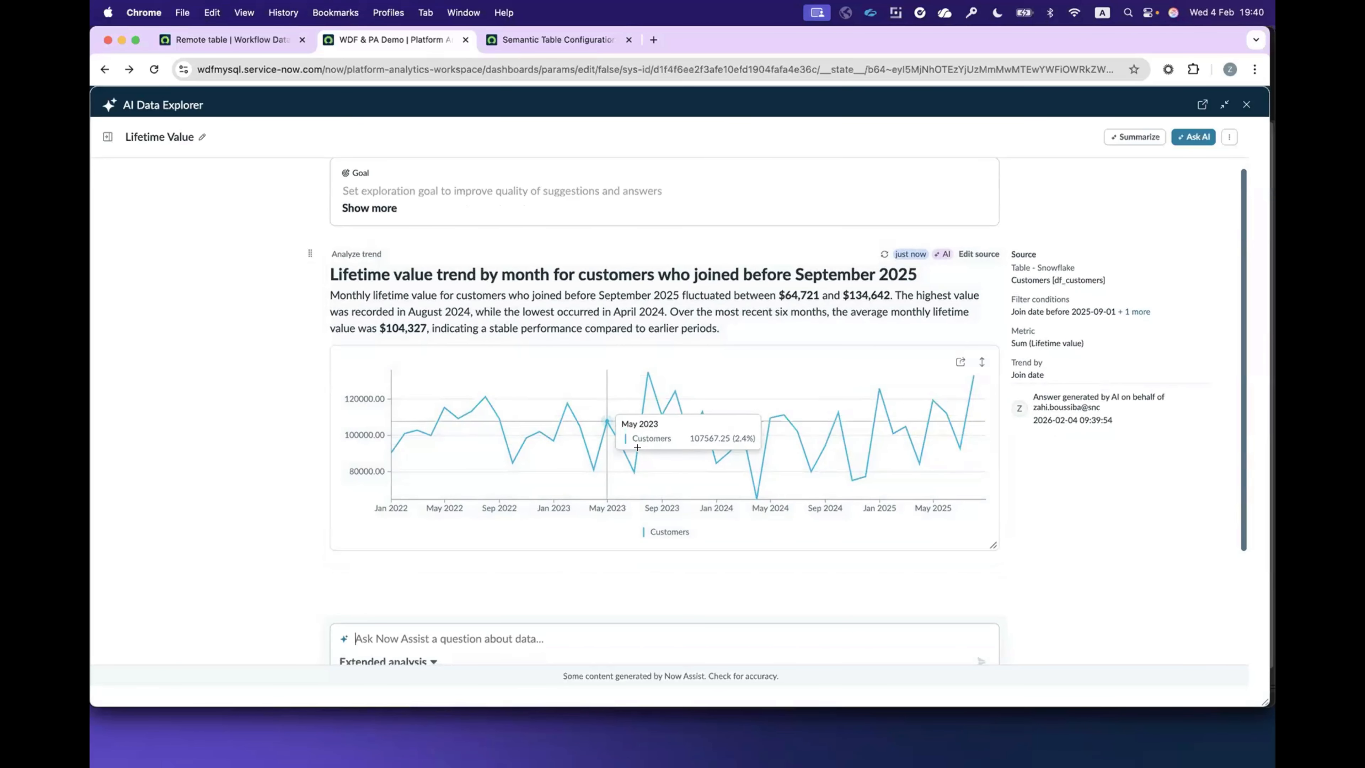
scroll(638, 447, "down", 1)
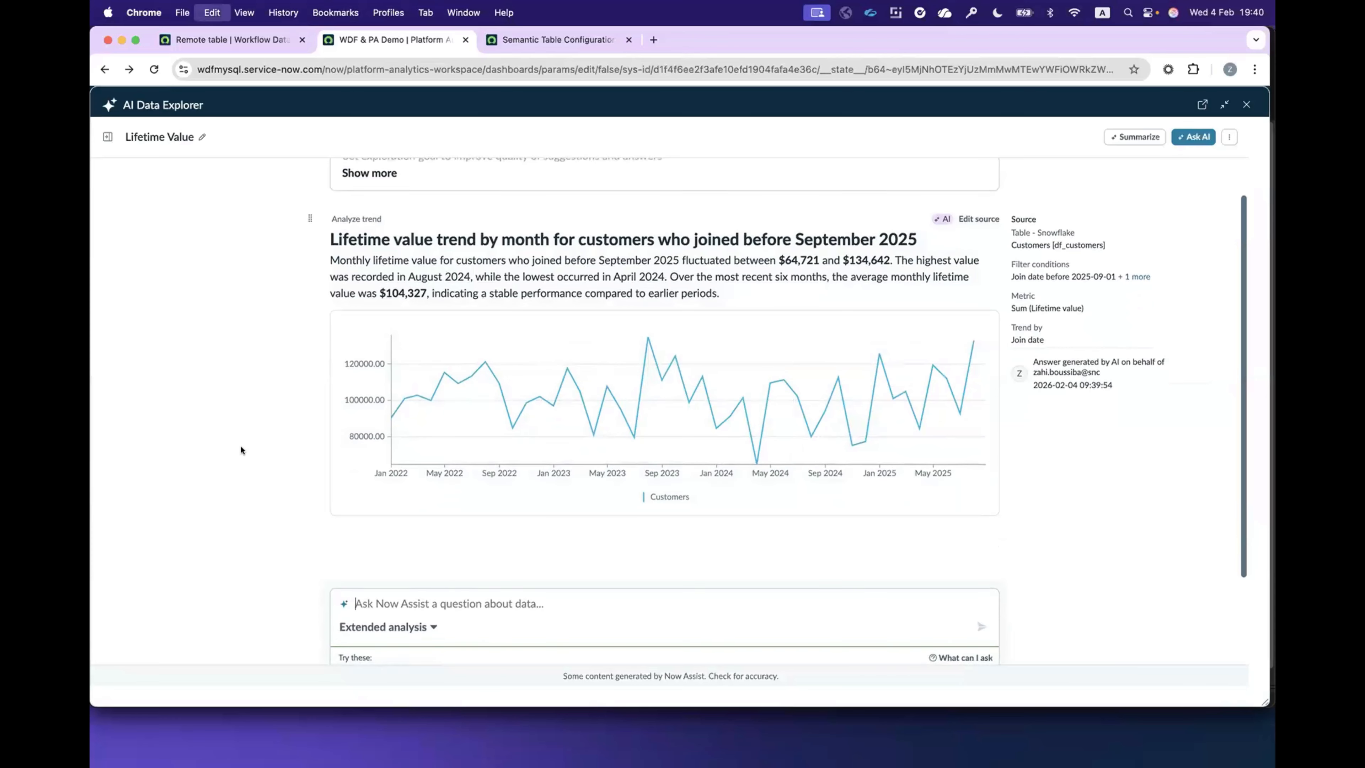
type("Sum customer lifetime value by region code")
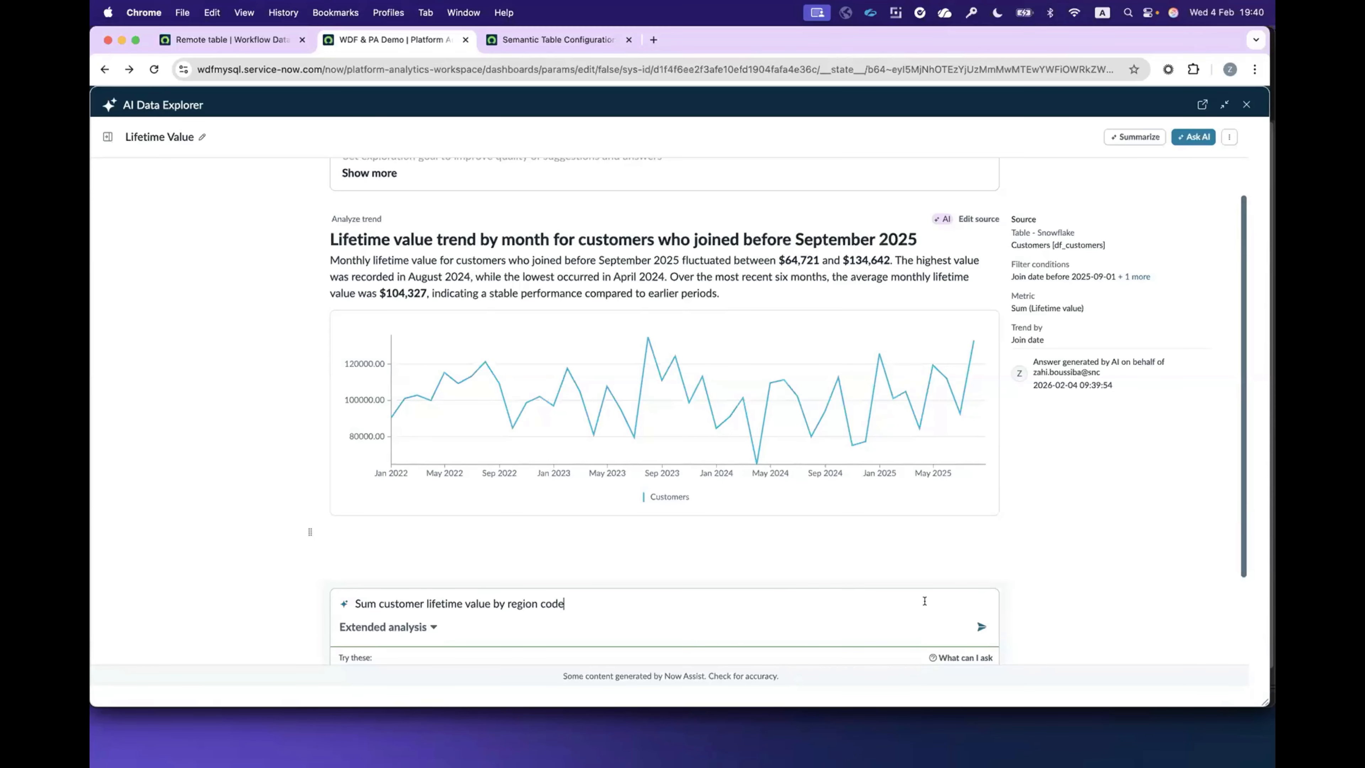
left_click(996, 627)
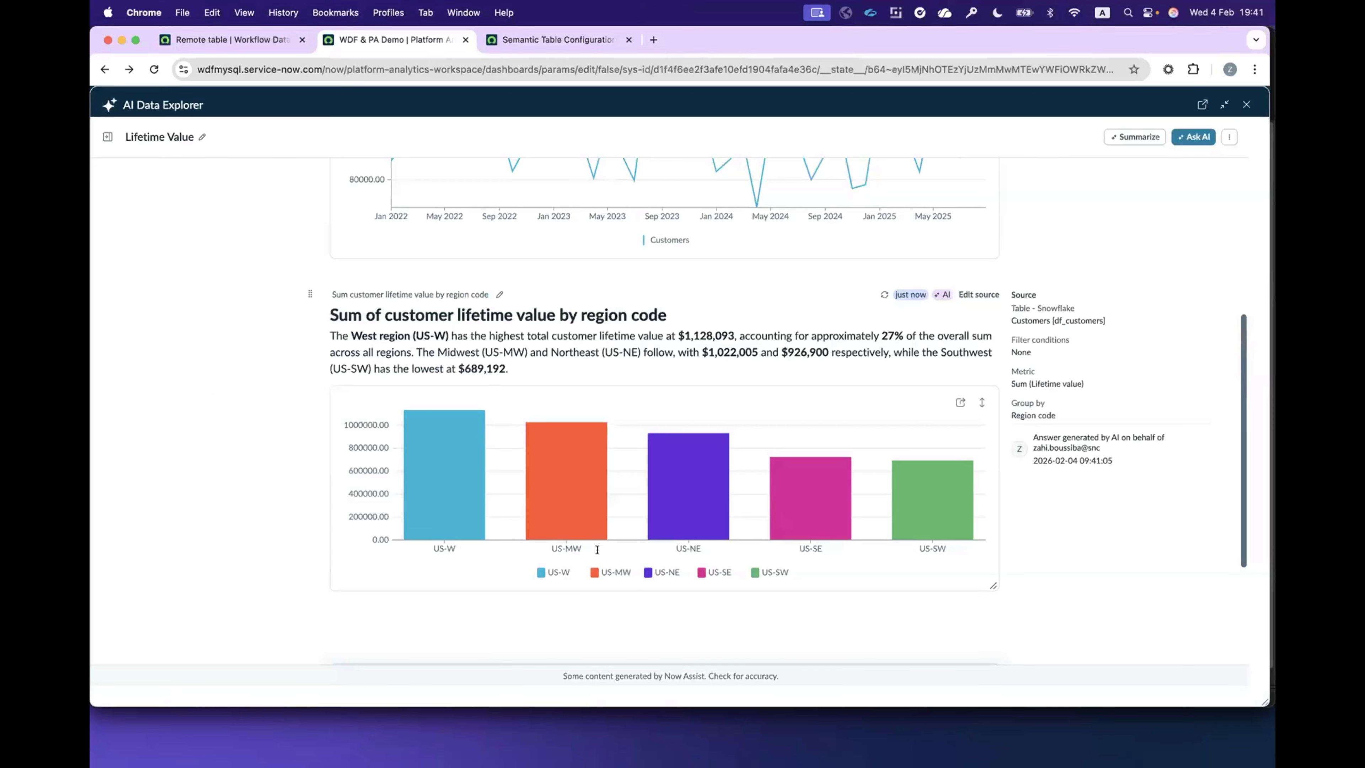
Step: Examine the summed lifetime value chart by region code, its generated description and the suggested follow-up questions
mouse_move(432, 457)
double_click(881, 334)
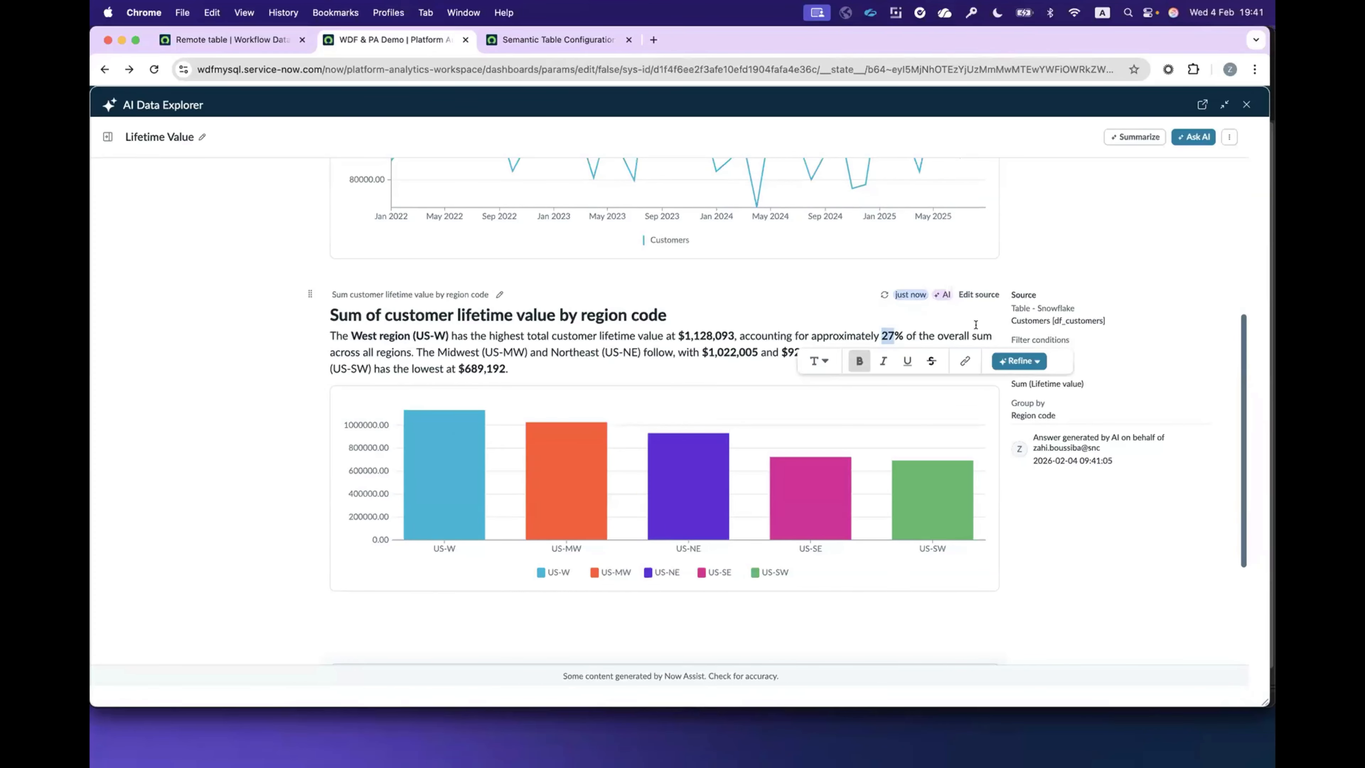
left_click(340, 354)
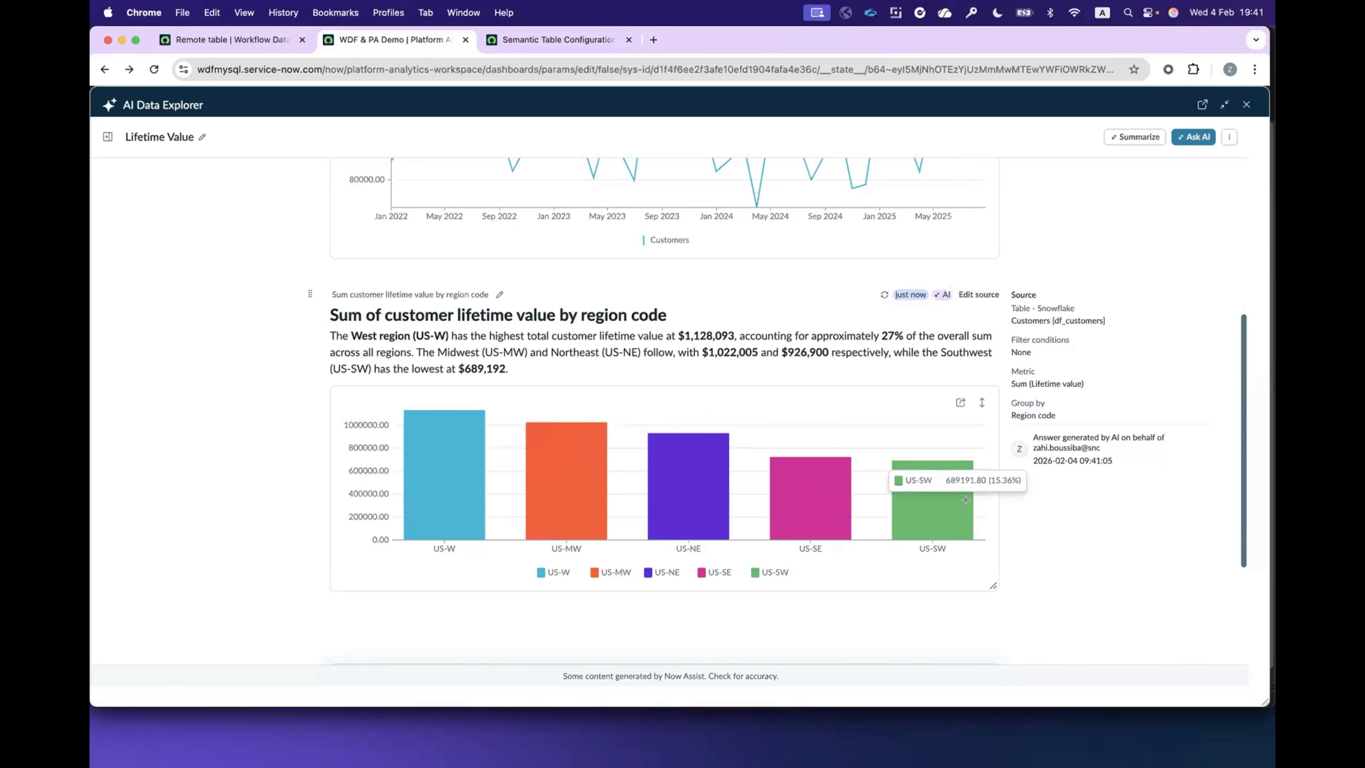
scroll(483, 440, "down", 4)
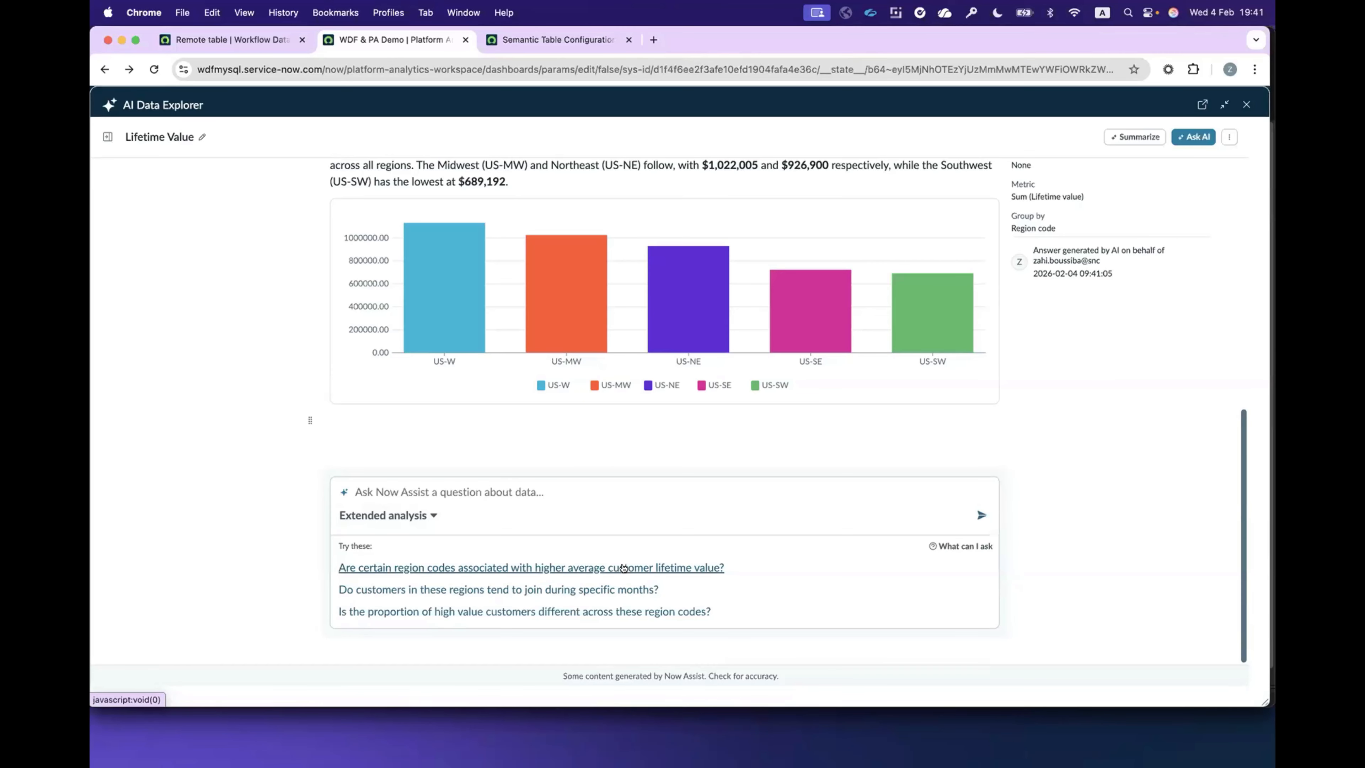
mouse_move(426, 285)
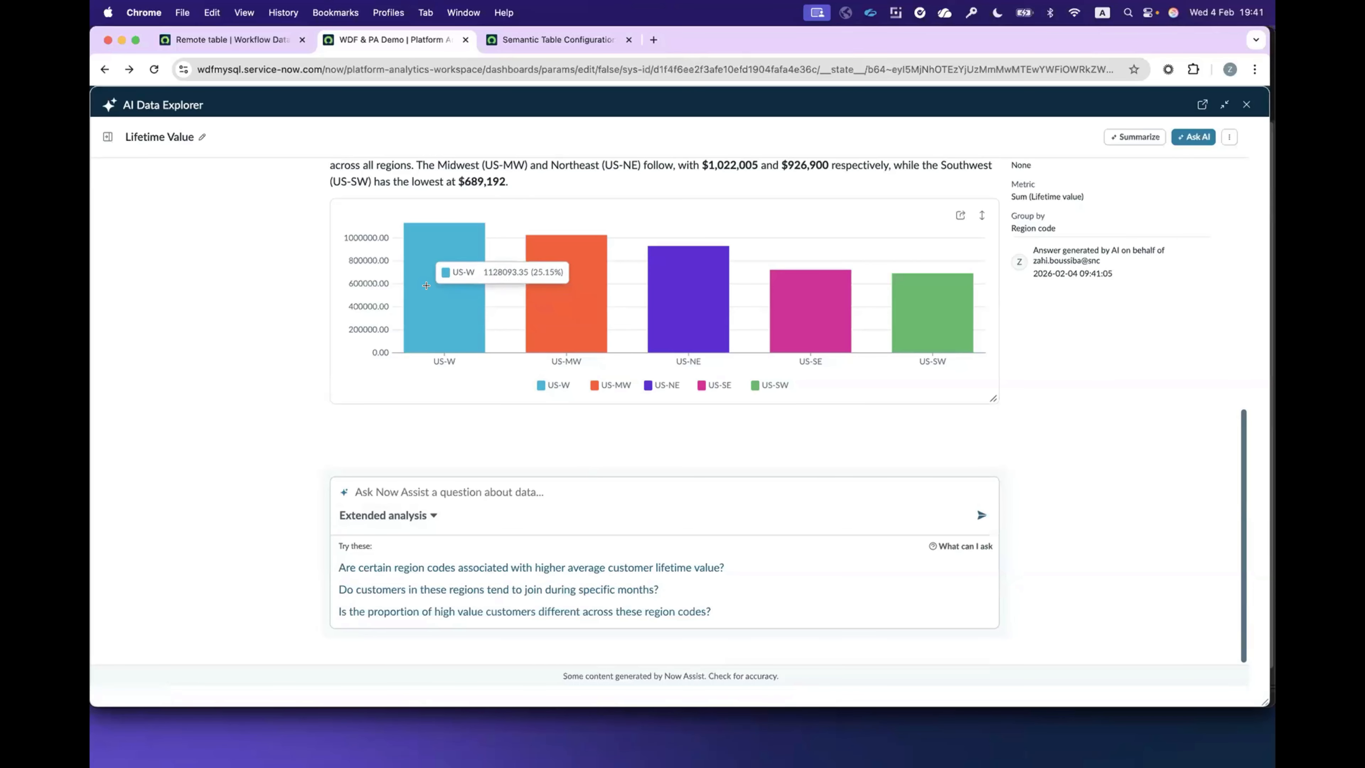
Step: Ask the suggested question about region codes with higher average customer lifetime value and compare its chart with the sum chart
left_click(684, 567)
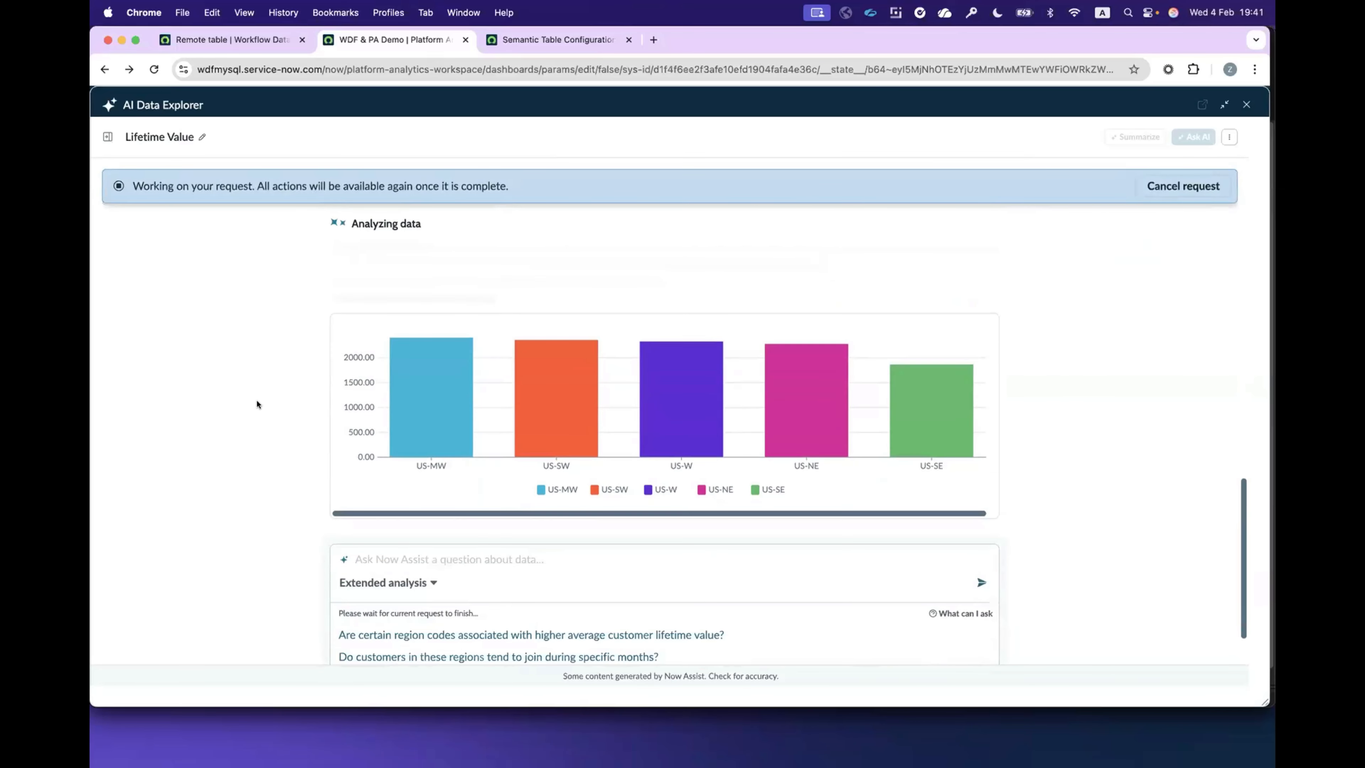
scroll(258, 402, "up", 4)
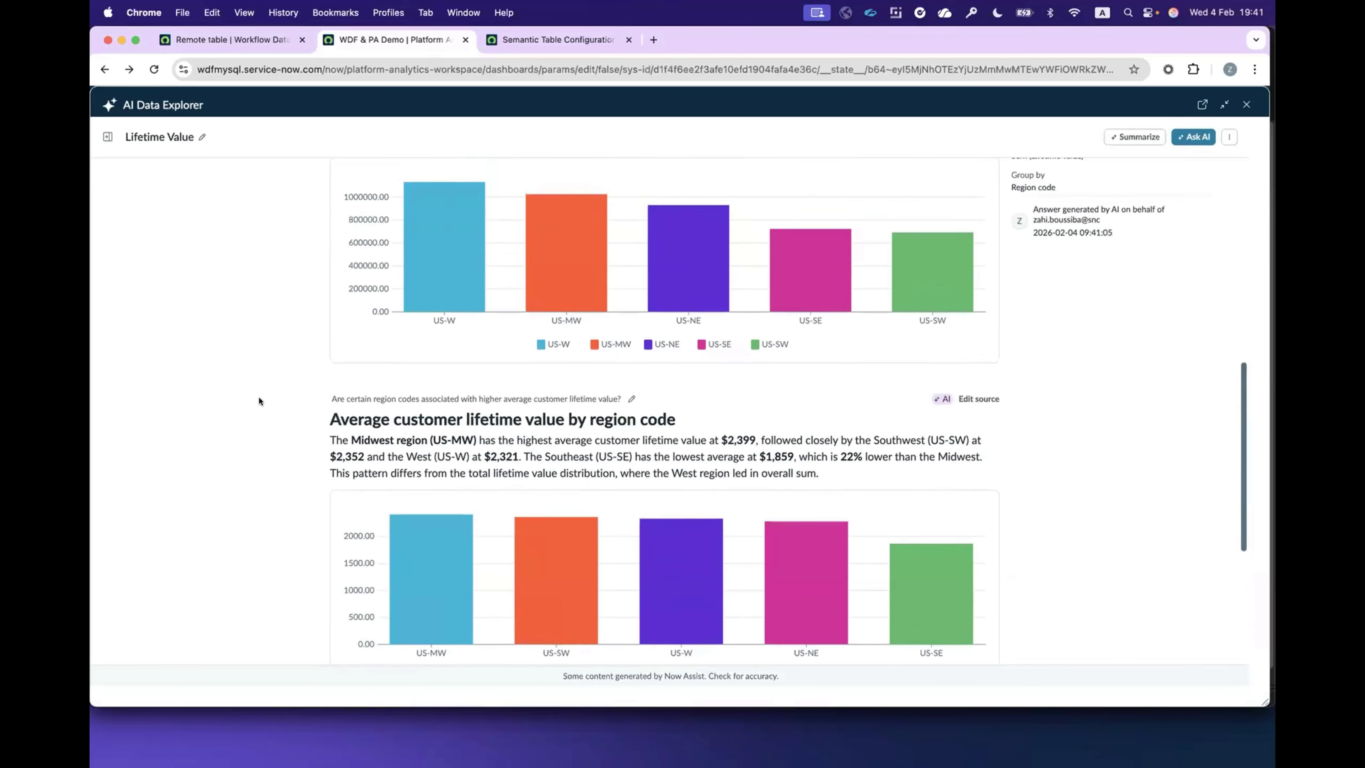
scroll(258, 401, "down", 4)
mouse_move(418, 395)
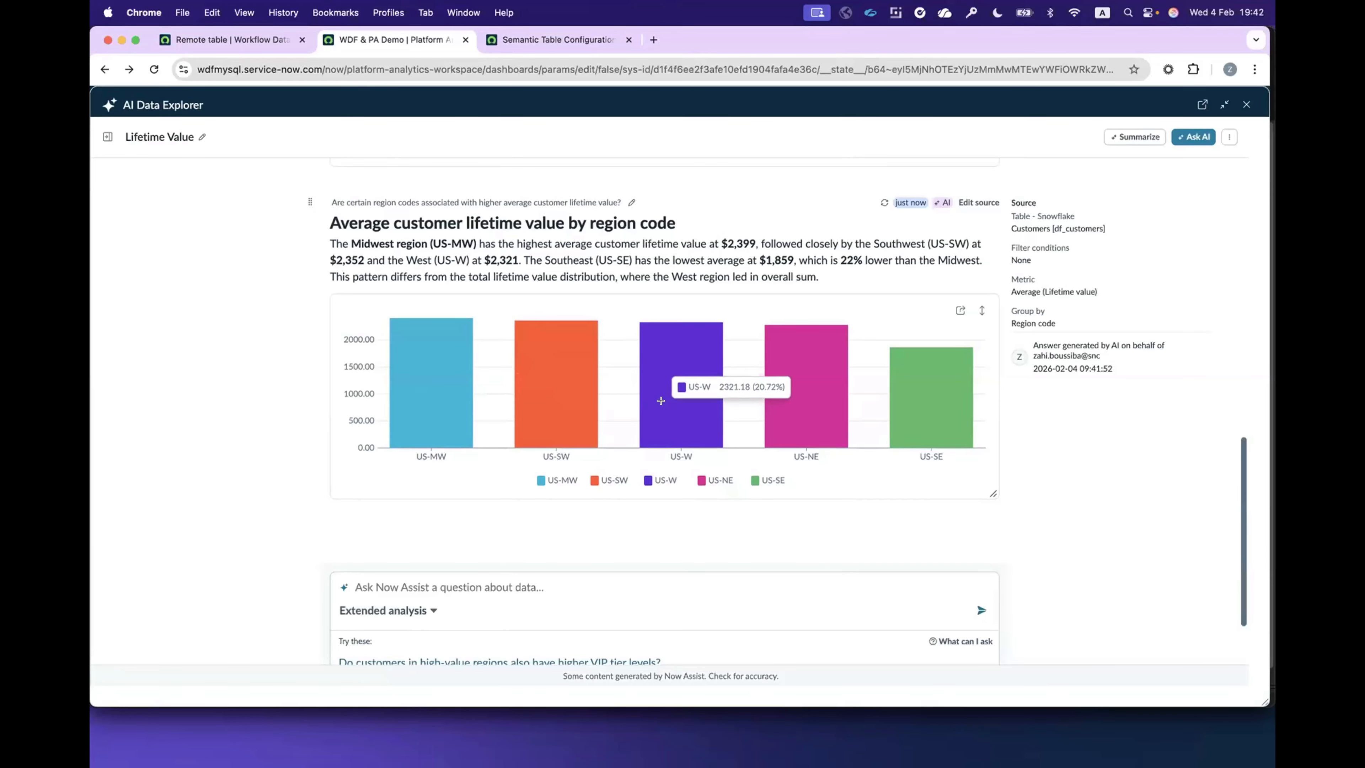
scroll(661, 400, "up", 5)
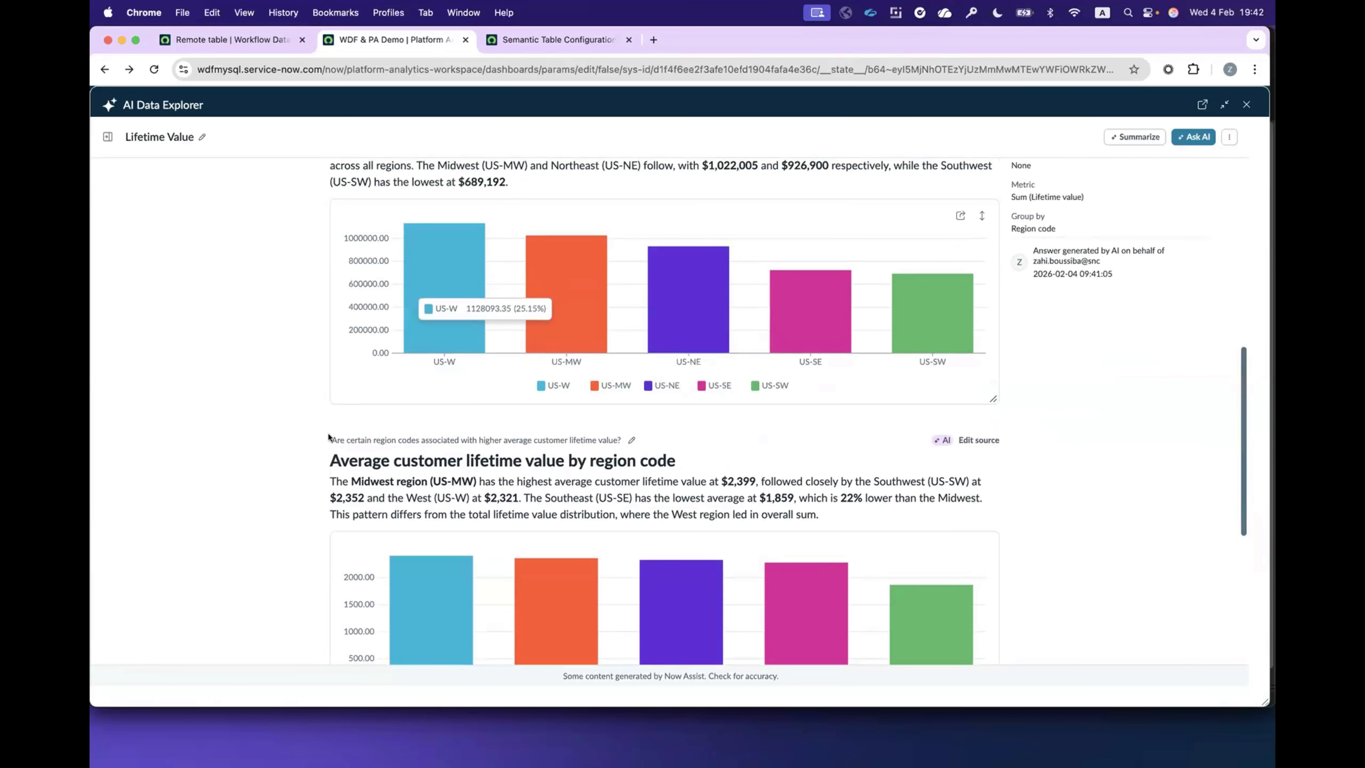
scroll(294, 426, "down", 3)
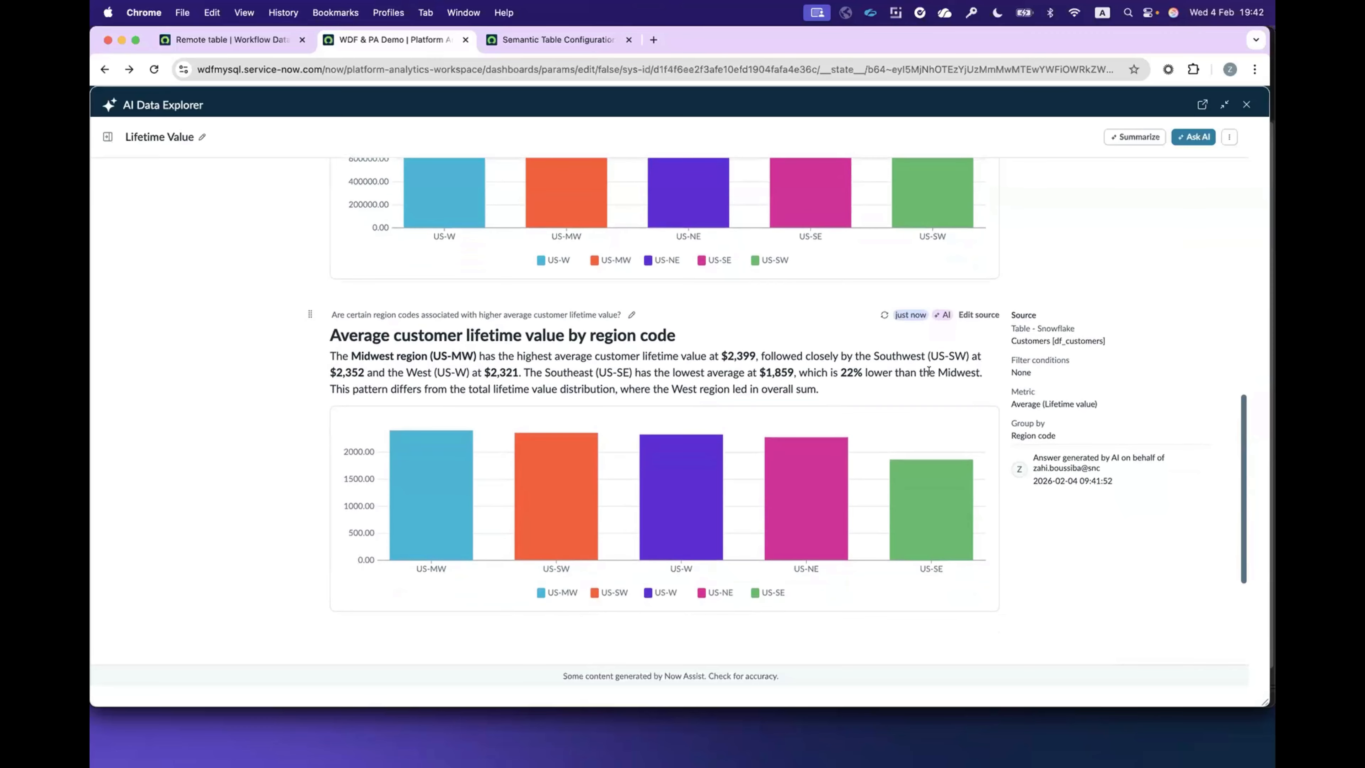
Step: Generate an AI summary of the whole Lifetime Value exploration and review its key findings
left_click(1123, 141)
left_click(1124, 142)
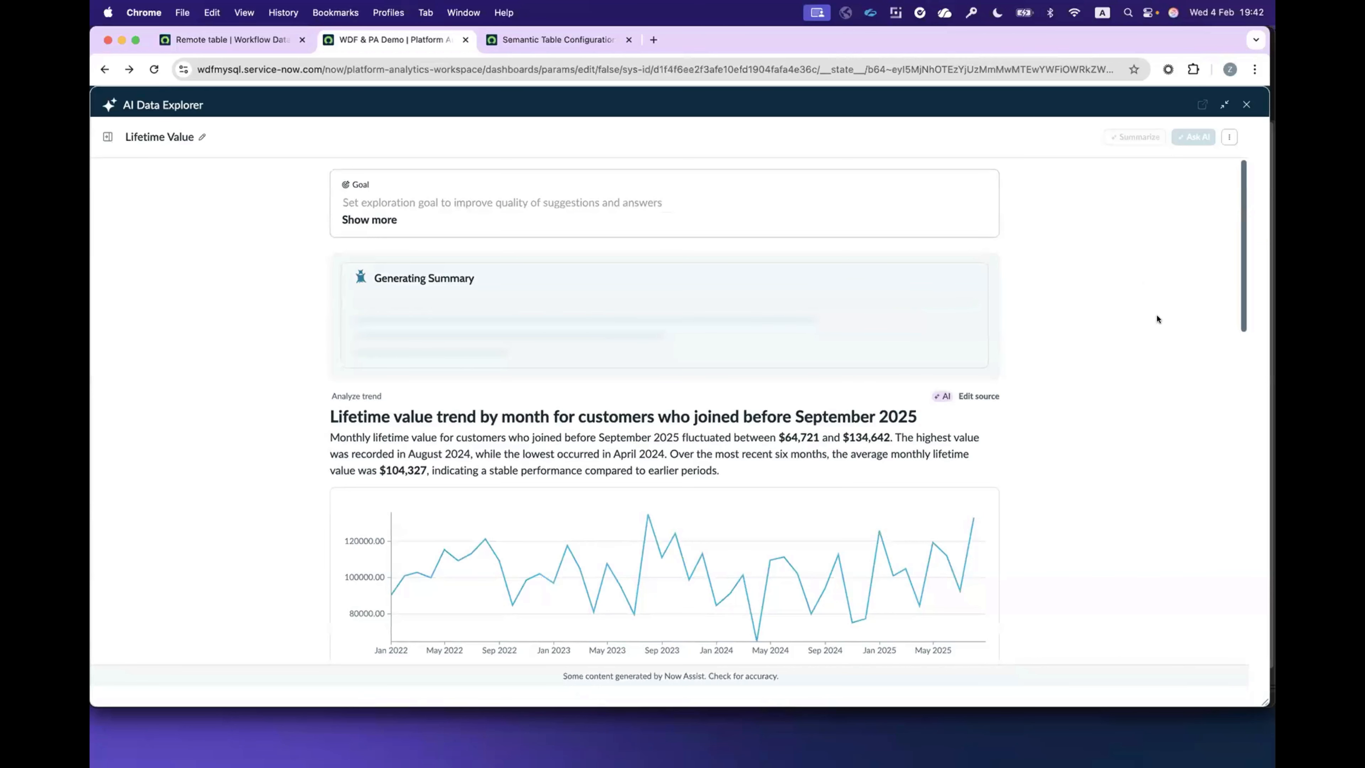
scroll(414, 554, "down", 1)
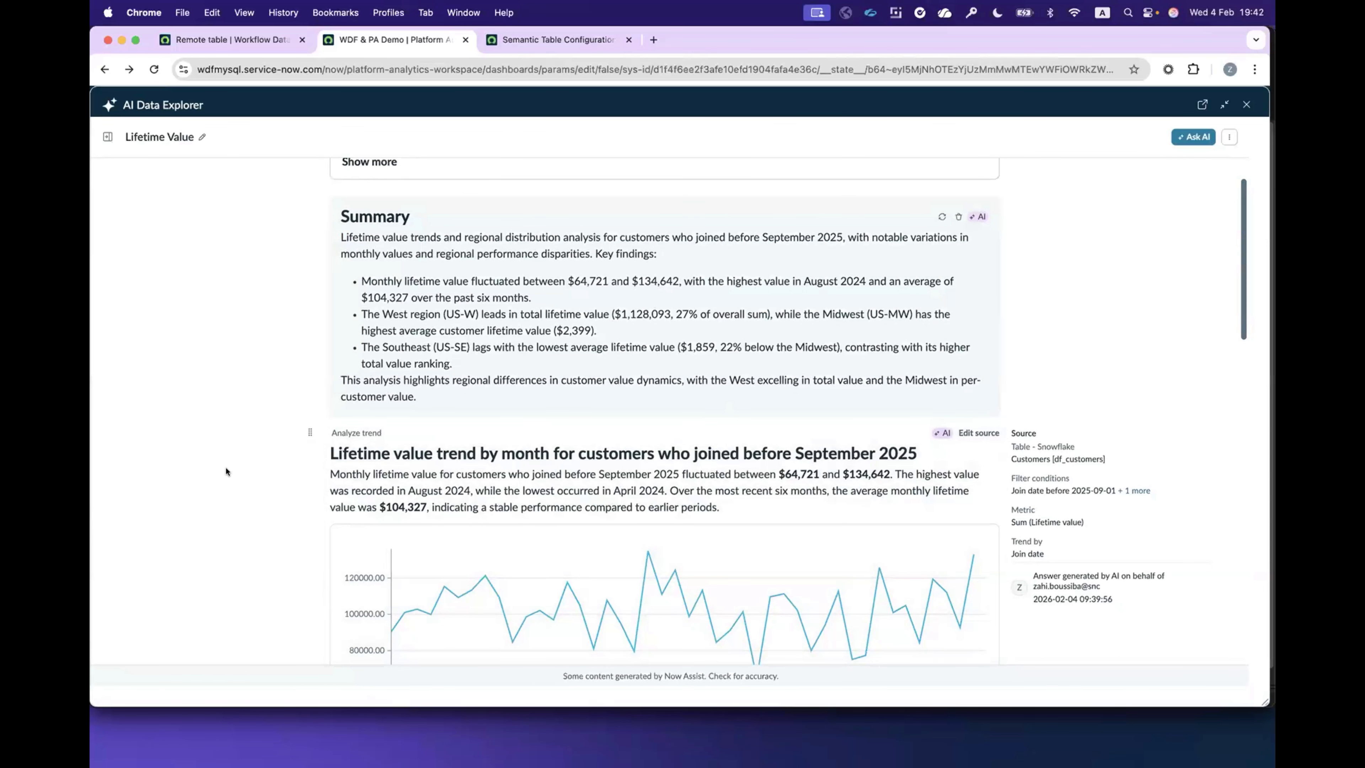
scroll(294, 478, "down", 10)
scroll(1041, 325, "up", 10)
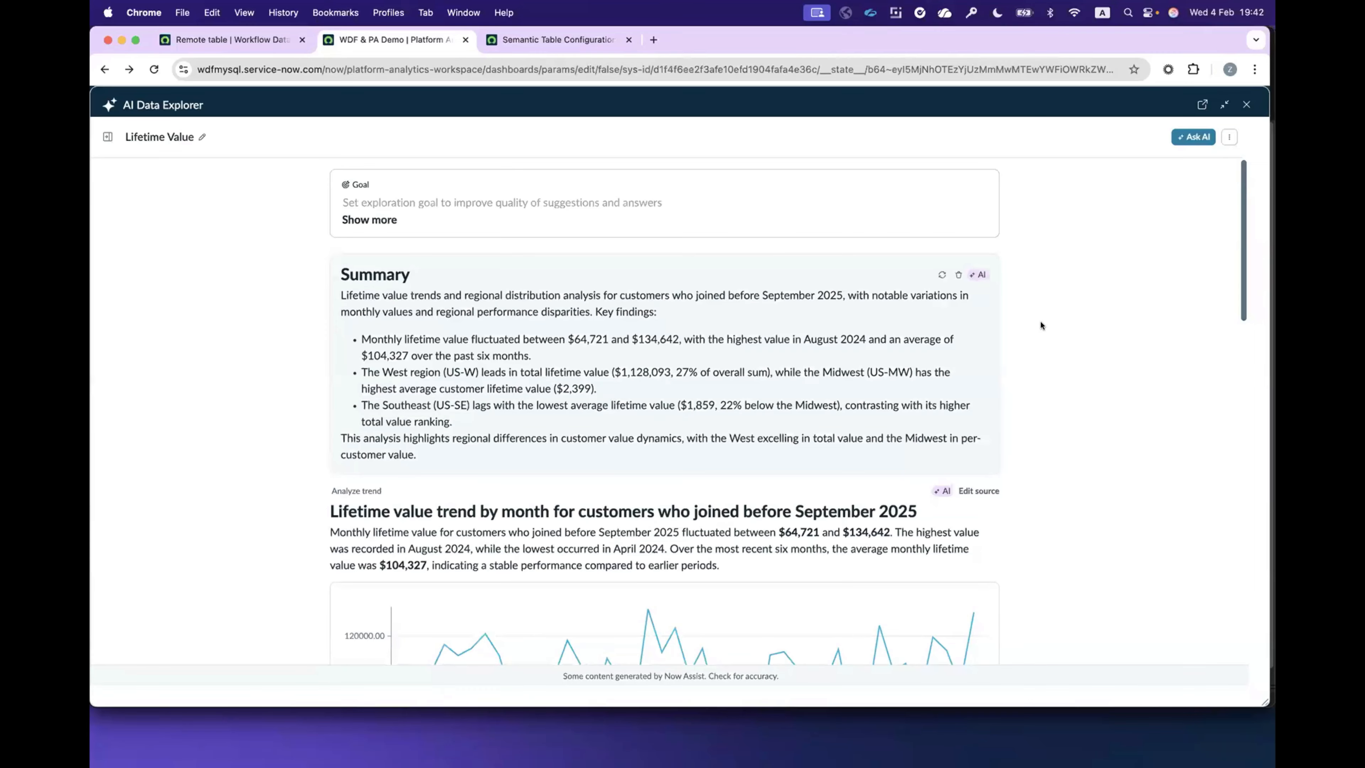
scroll(1041, 325, "down", 15)
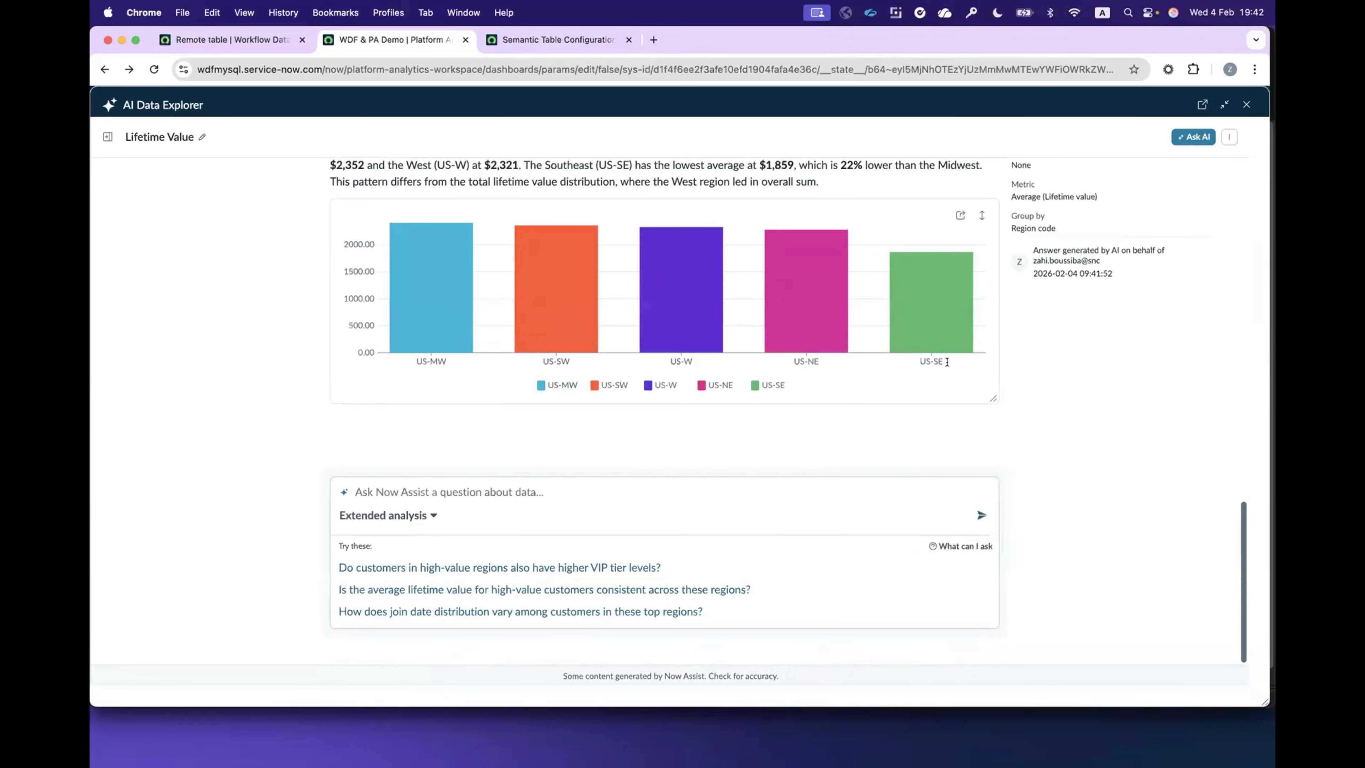
scroll(947, 361, "up", 15)
Step: Share the Lifetime Value exploration with a colleague as editor, entering the colleague's name, and confirm the access
left_click(1229, 137)
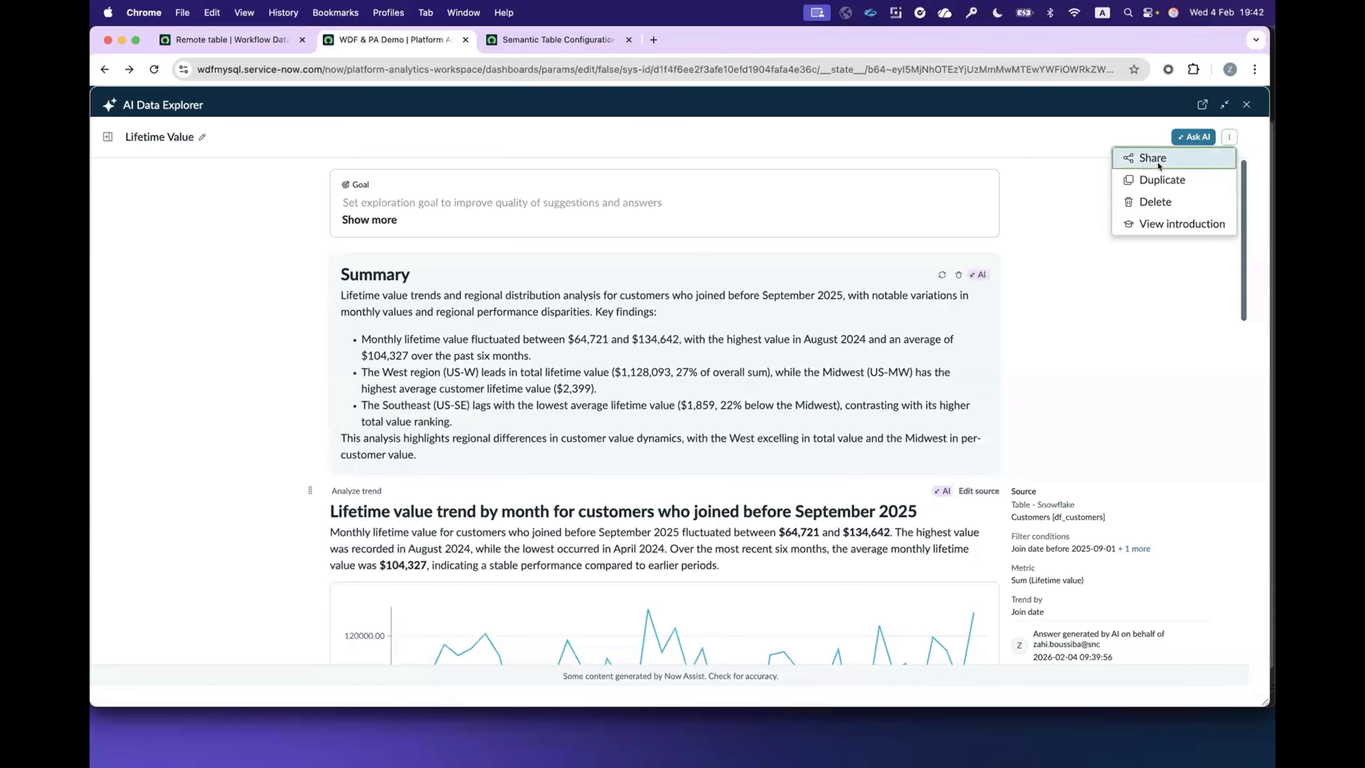
left_click(1158, 165)
left_click(526, 276)
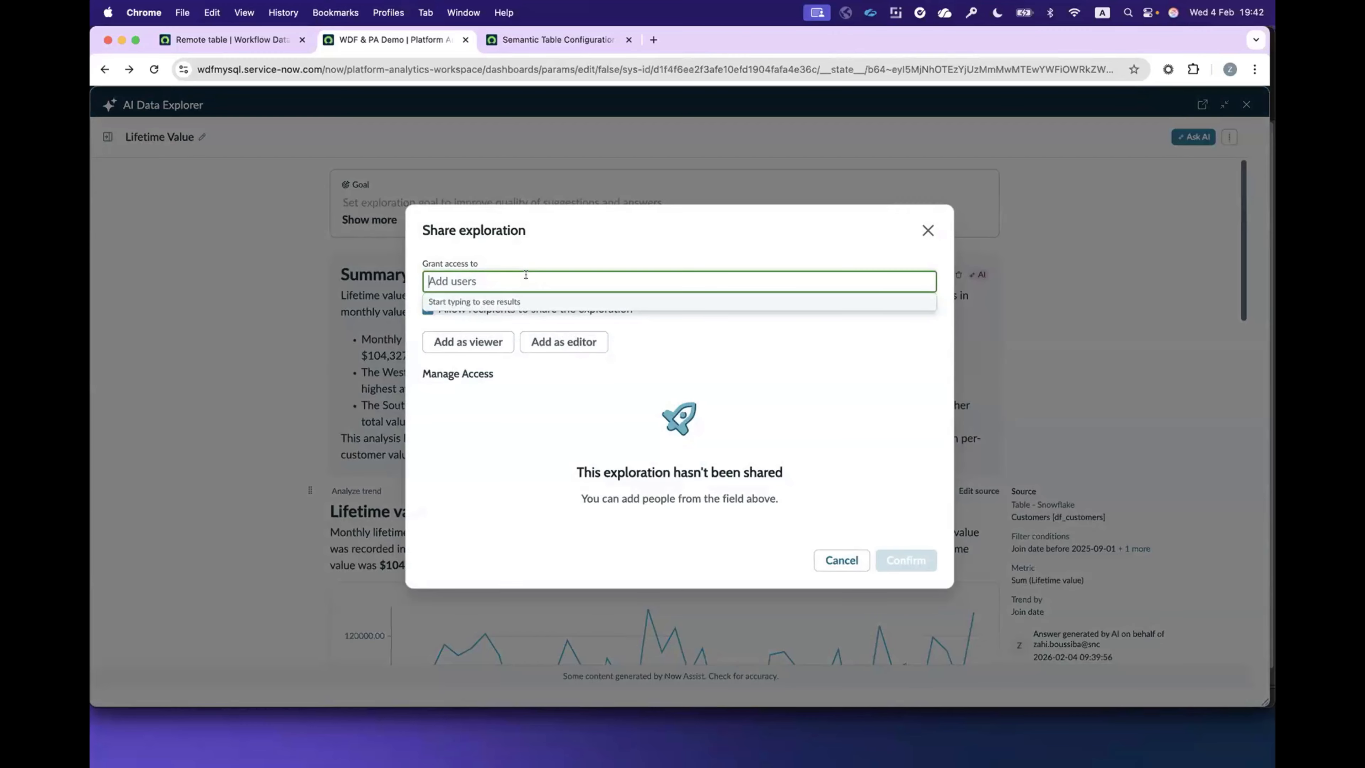
left_click(514, 304)
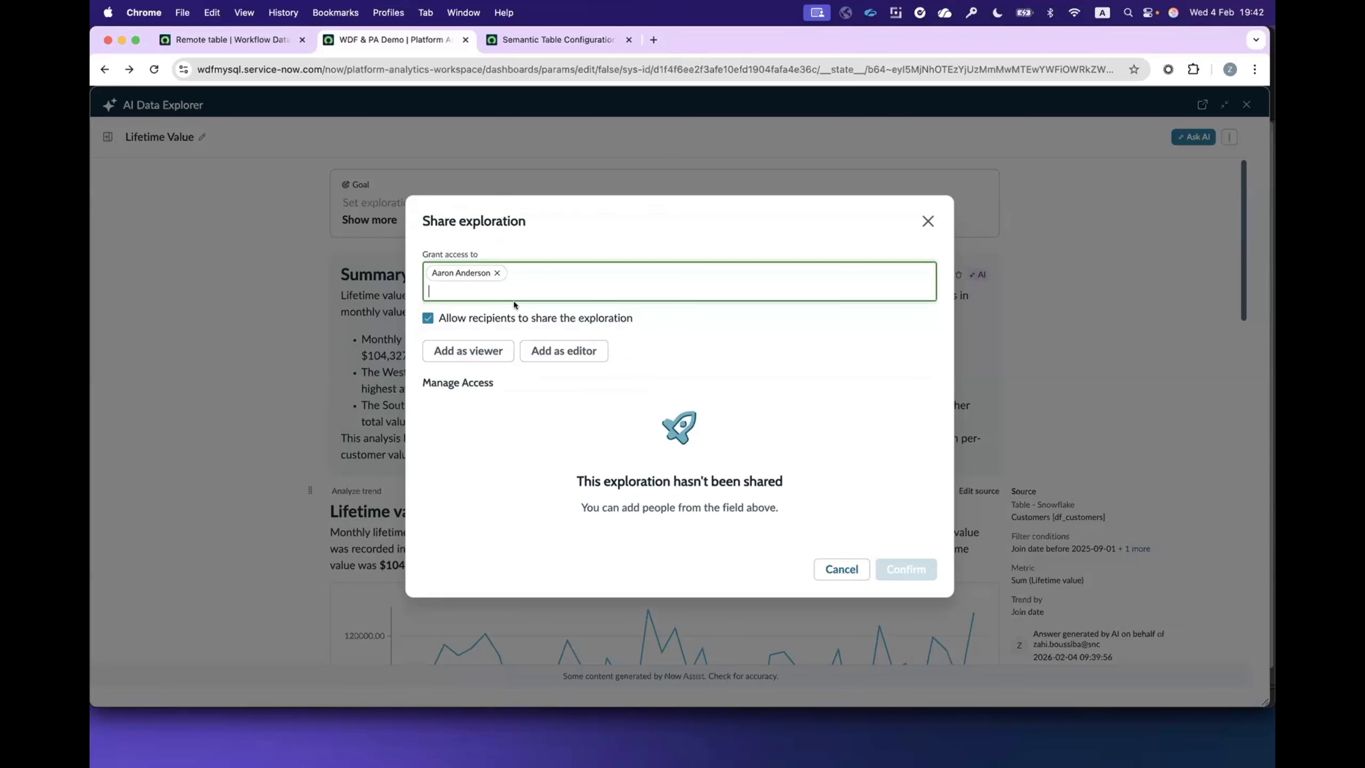
left_click(563, 351)
left_click(886, 574)
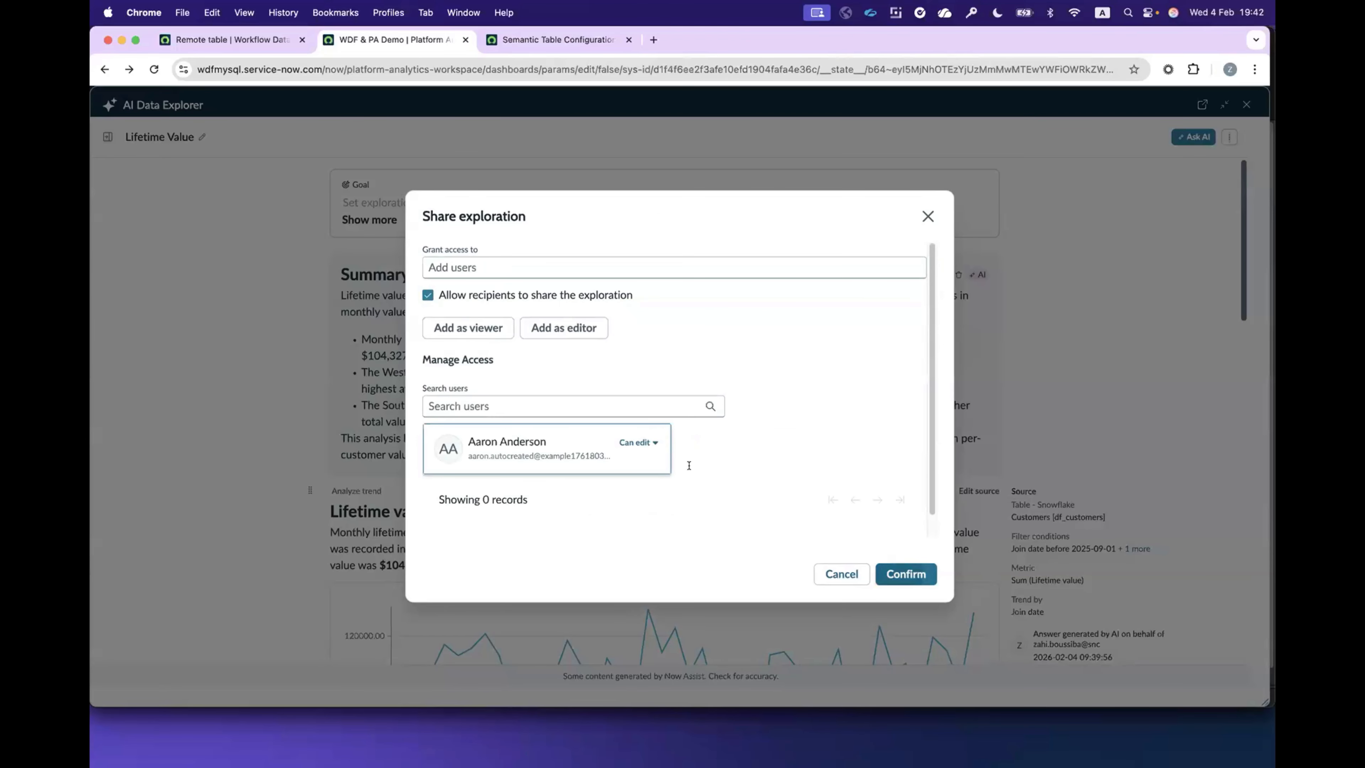
Step: Below the average lifetime value chart, mention the colleague with the note "From Snowflake looks we are doing well in MW, let's add more marketing budget"
scroll(478, 378, "down", 15)
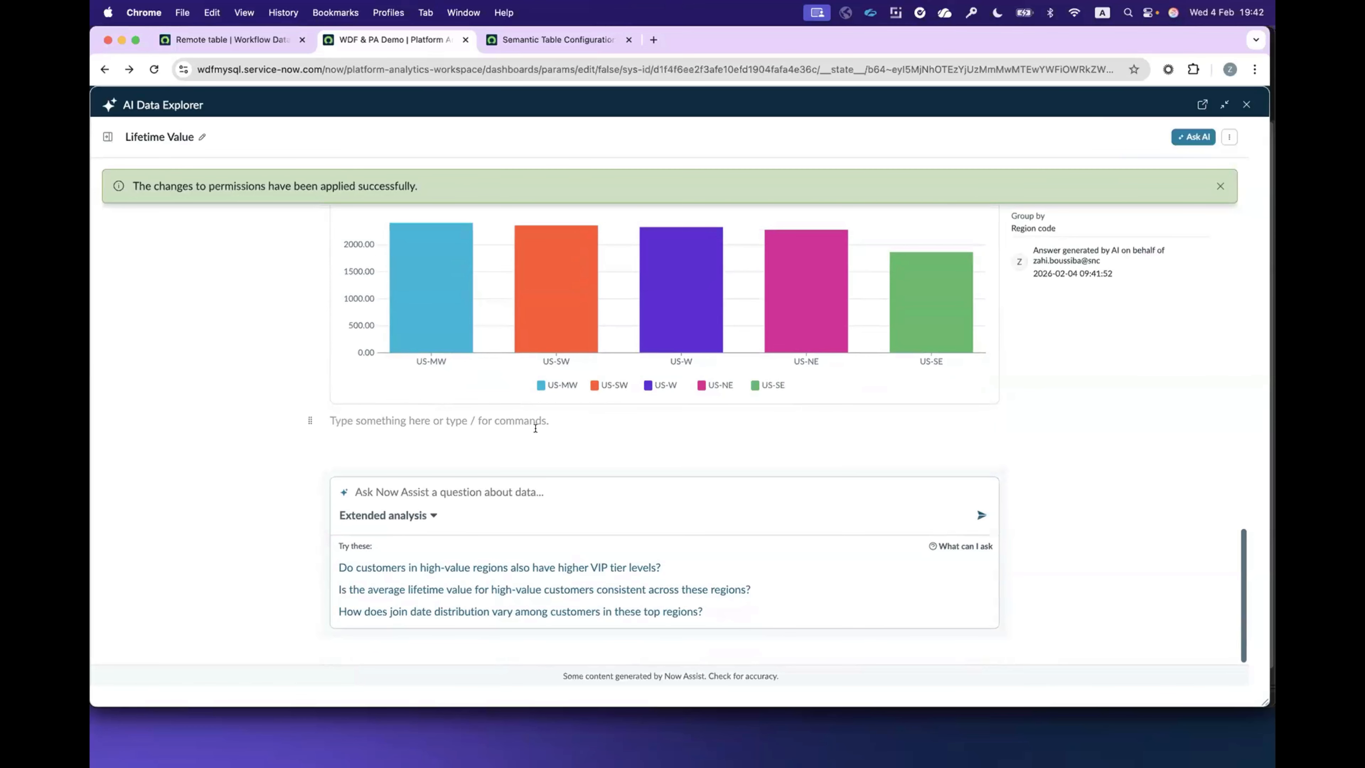
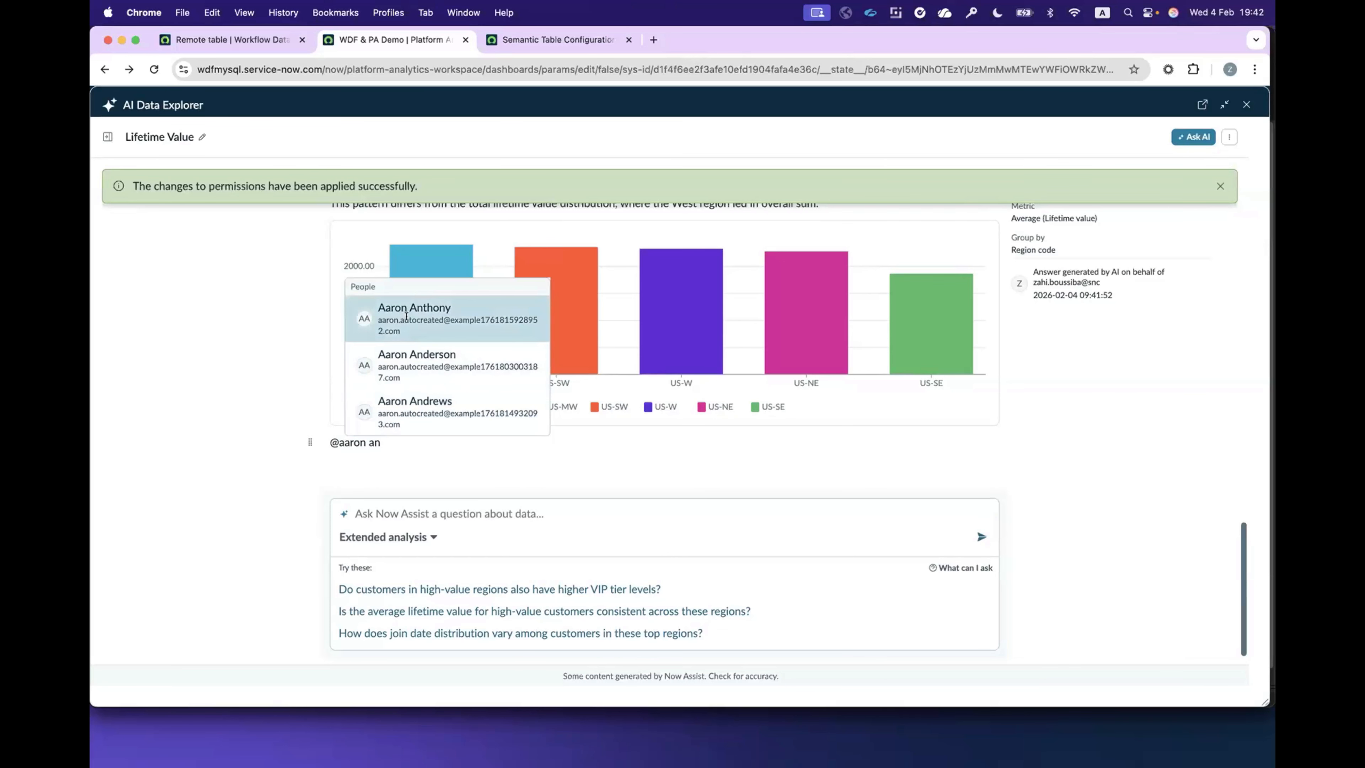
left_click(416, 354)
type("From ")
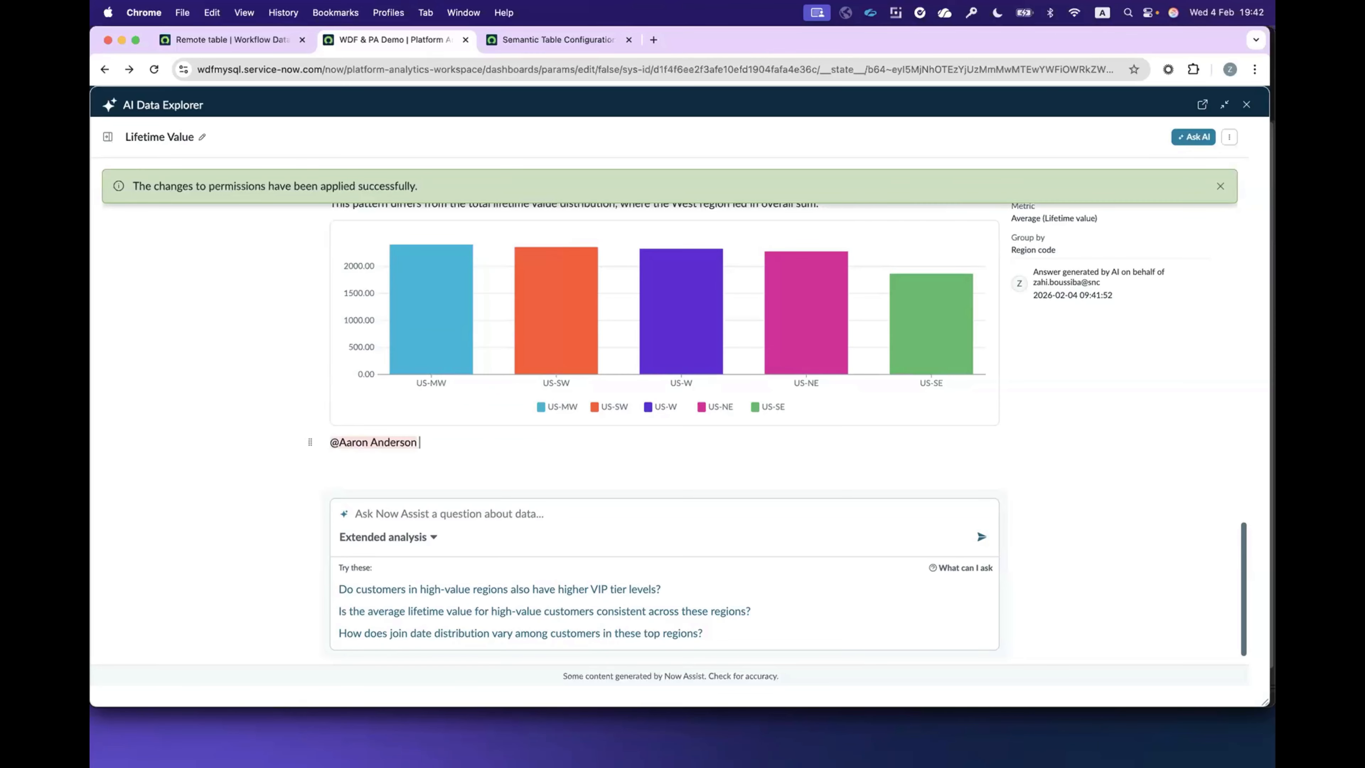
type("Snowflake (looks we are doing ")
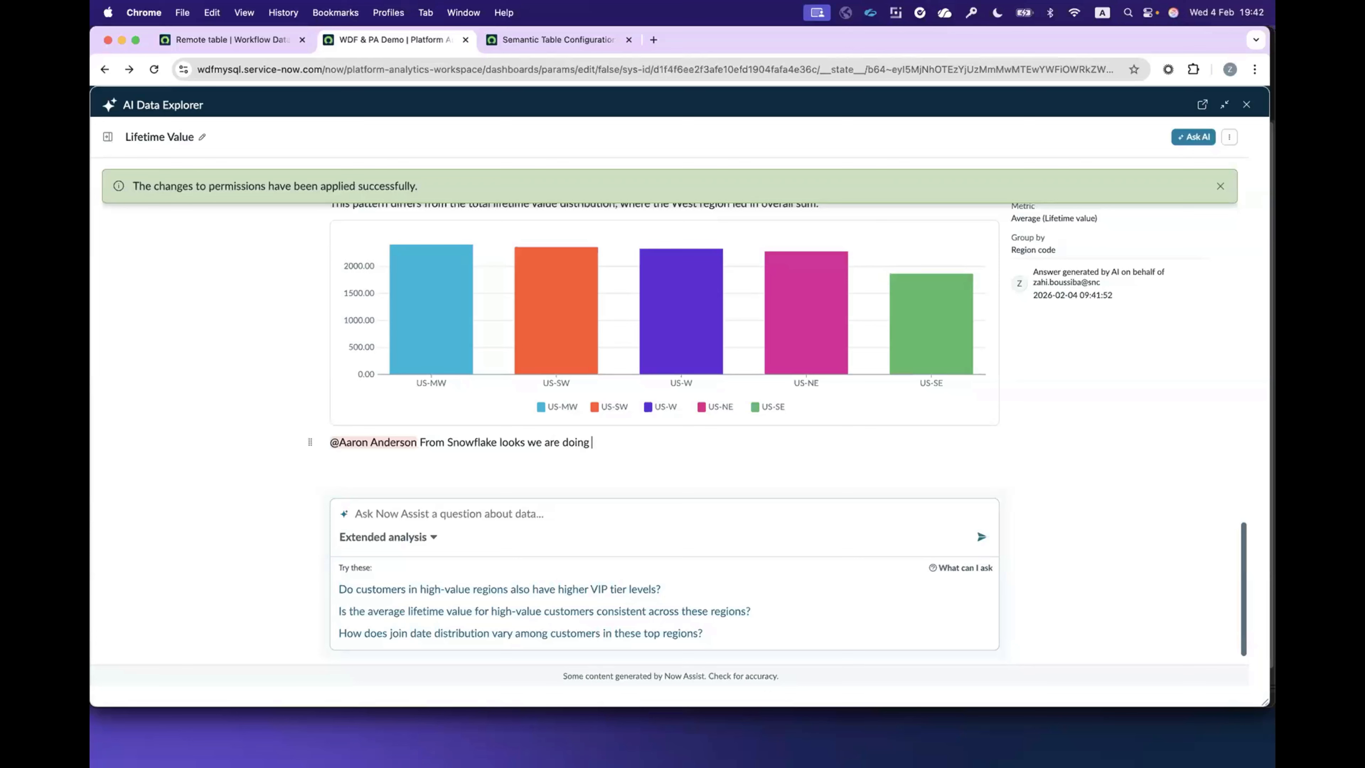
type("well in MW, let's add more marketing budget")
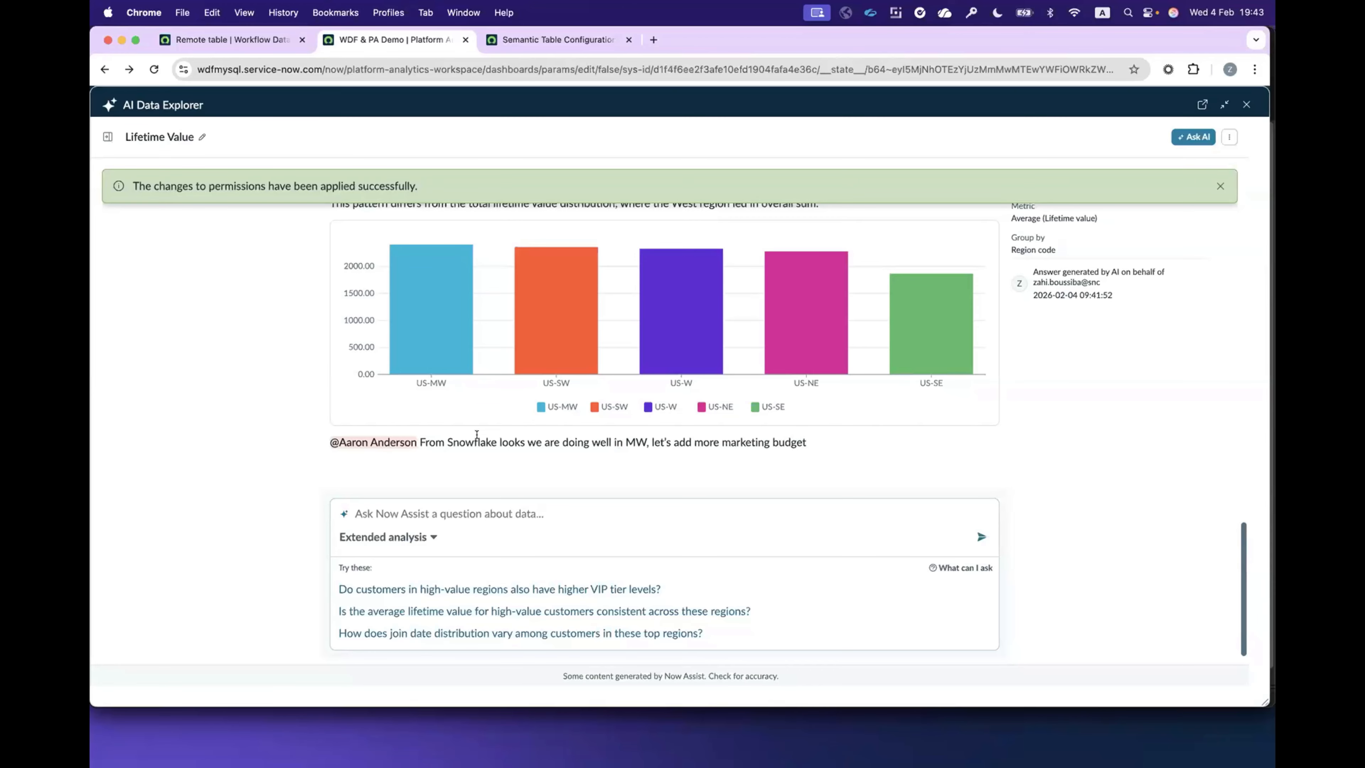
left_click(478, 440)
scroll(903, 426, "up", 5)
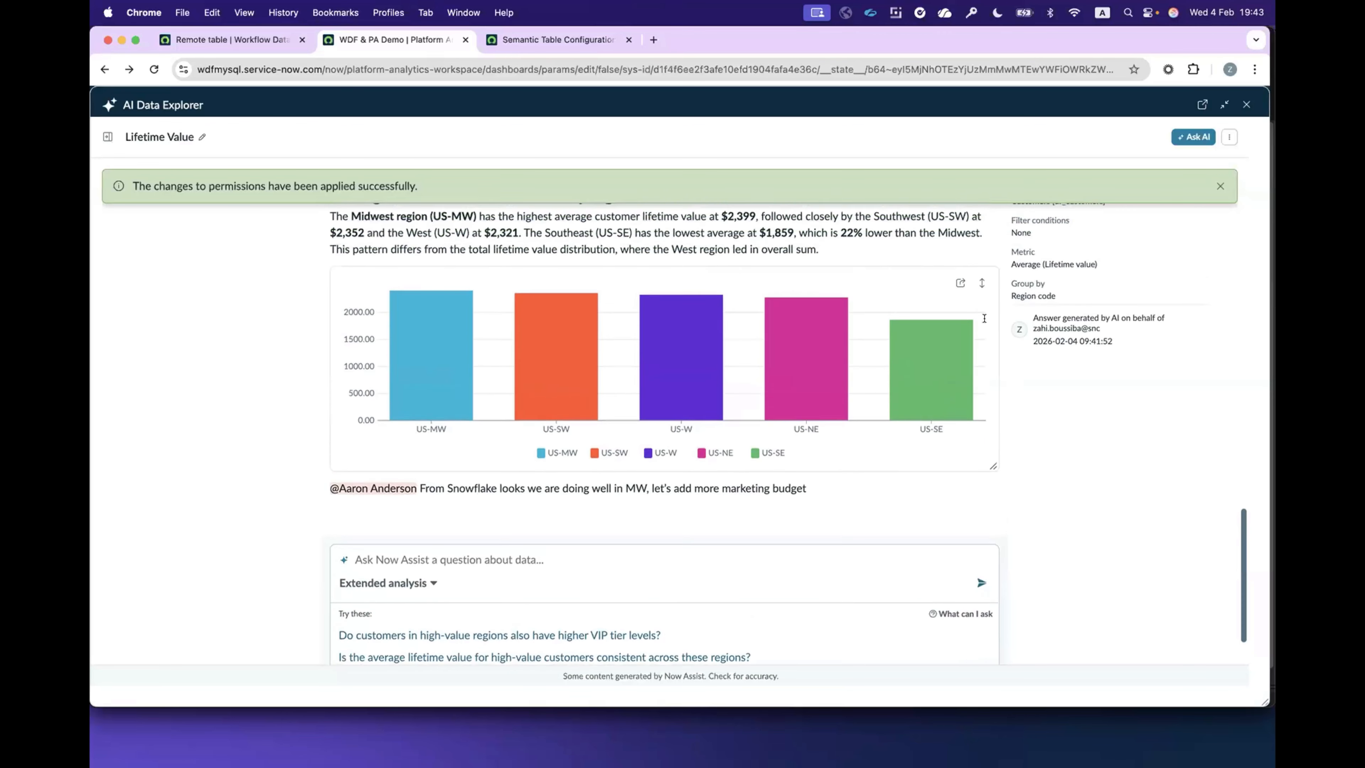
scroll(569, 369, "up", 15)
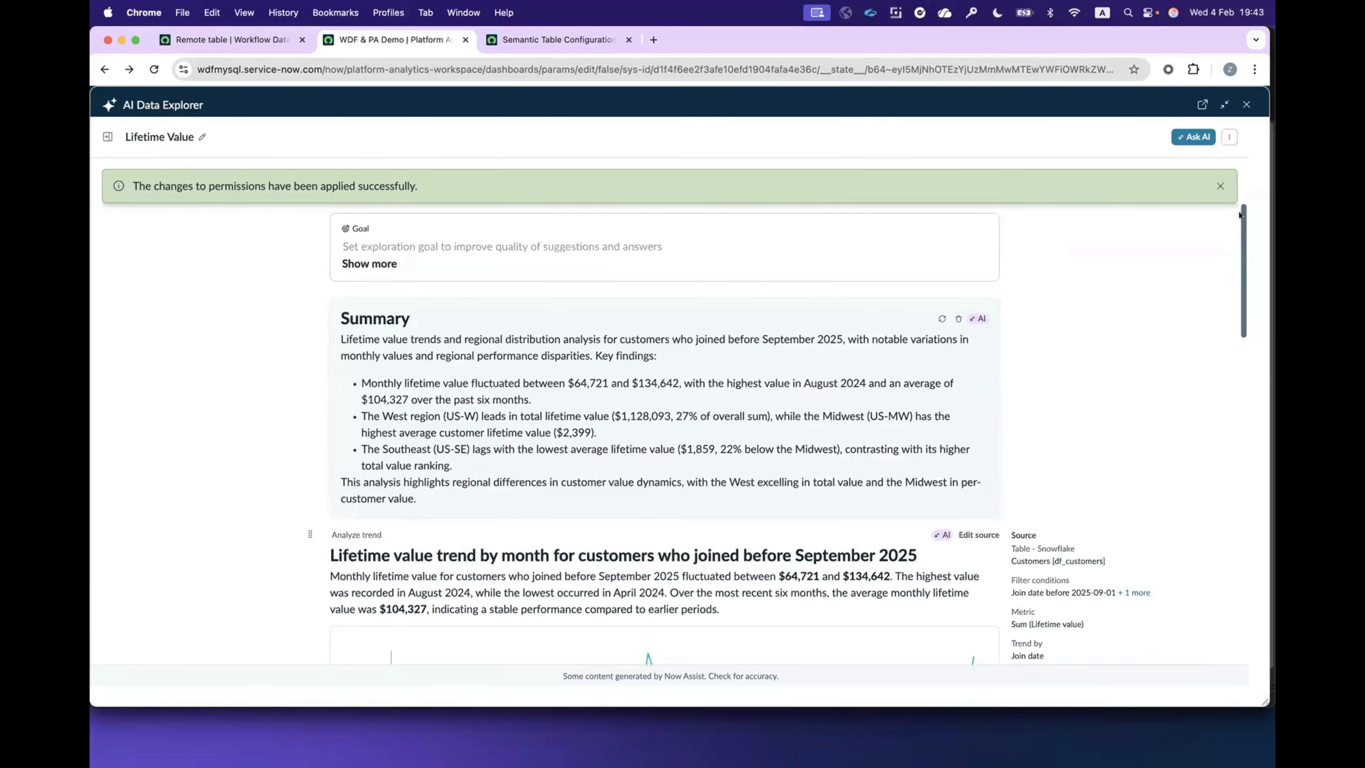
scroll(1238, 285, "down", 15)
scroll(1239, 251, "up", 15)
Step: Switch to PowerPoint and start the slide show from the Quick Recap slide, number 21
key("super+Tab")
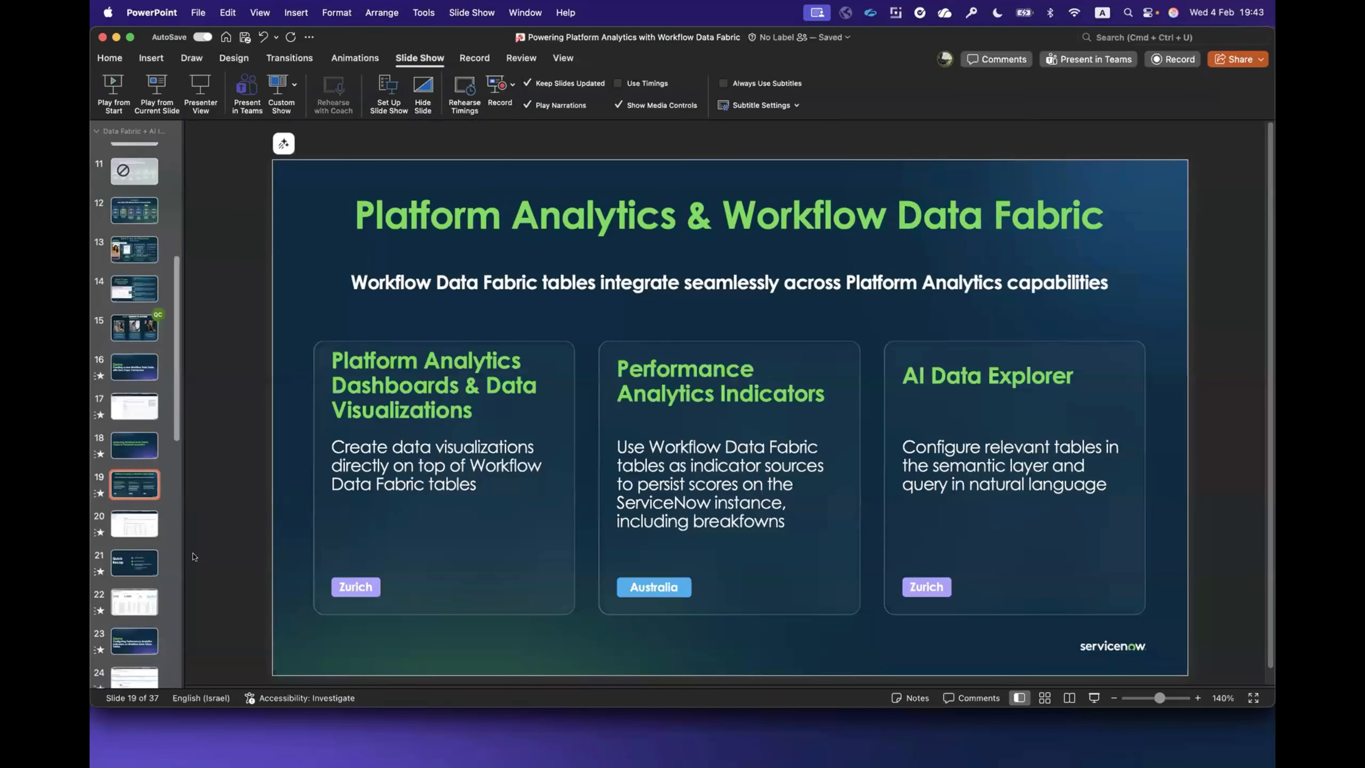
left_click(143, 559)
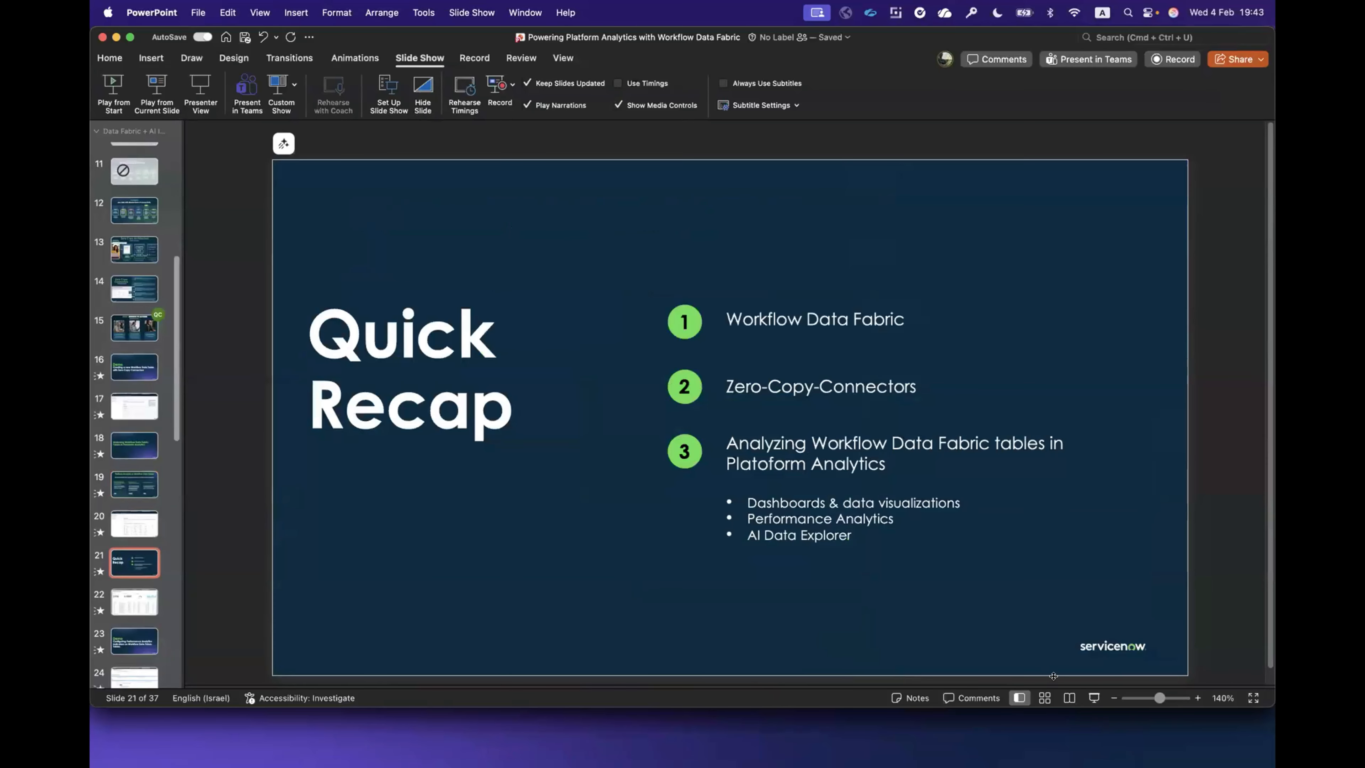
left_click(1091, 698)
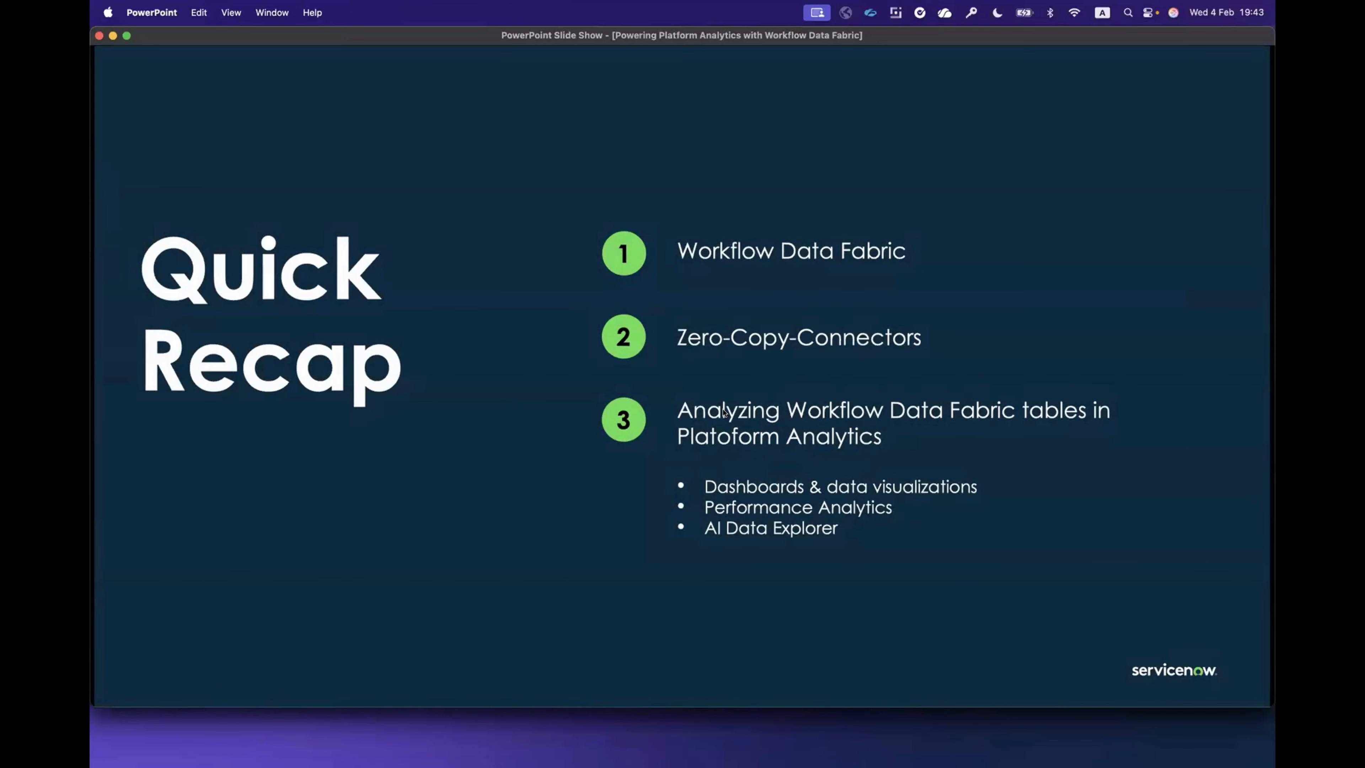